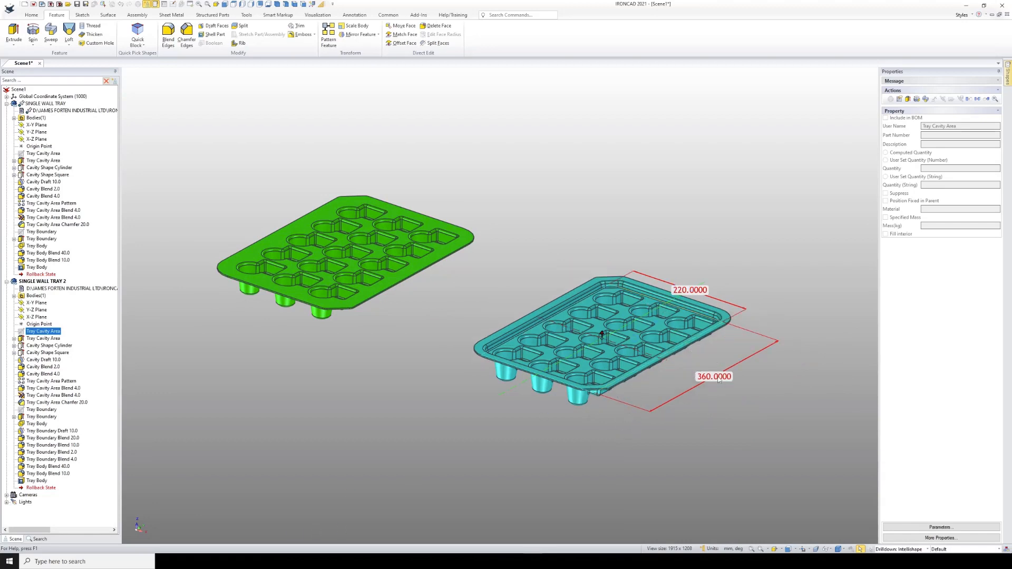
# Increase the 360 mm length dimension of the second tray's cavity area sketch
pyautogui.doubleClick(717, 377)
pyautogui.press('Return')
pyautogui.moveTo(634, 347)
pyautogui.mouseDown(button='middle')
pyautogui.moveTo(617, 416)
pyautogui.moveTo(626, 363)
pyautogui.mouseUp(button='middle')
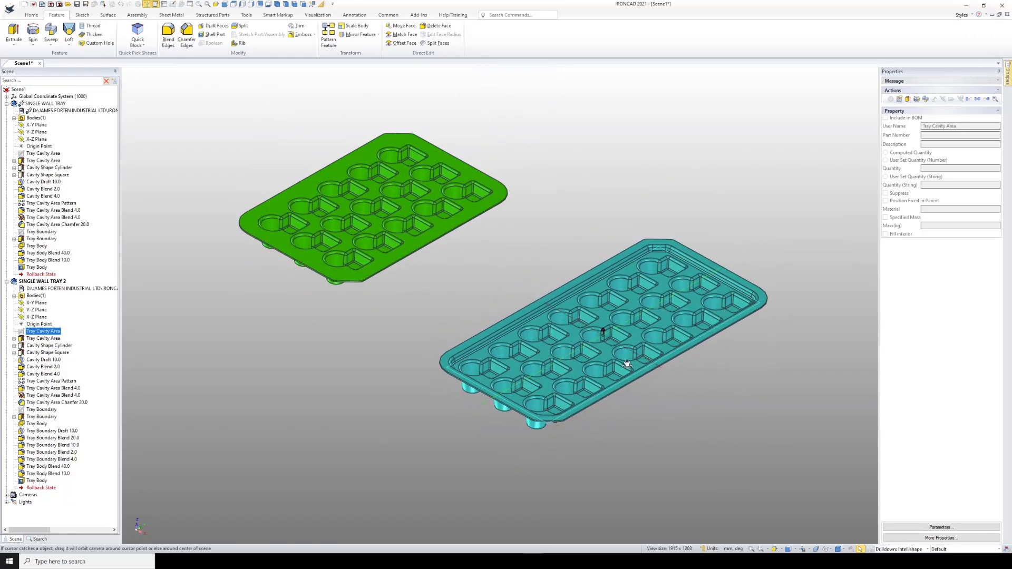
# Create a new scene and highlight the X-Y plane of its global coordinate system
pyautogui.click(33, 5)
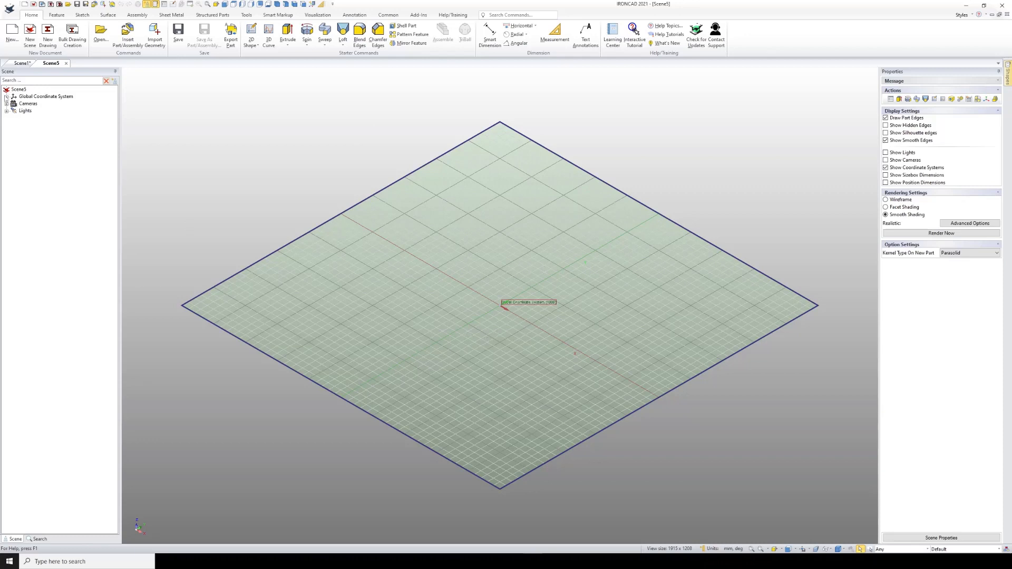
pyautogui.click(6, 96)
pyautogui.click(36, 104)
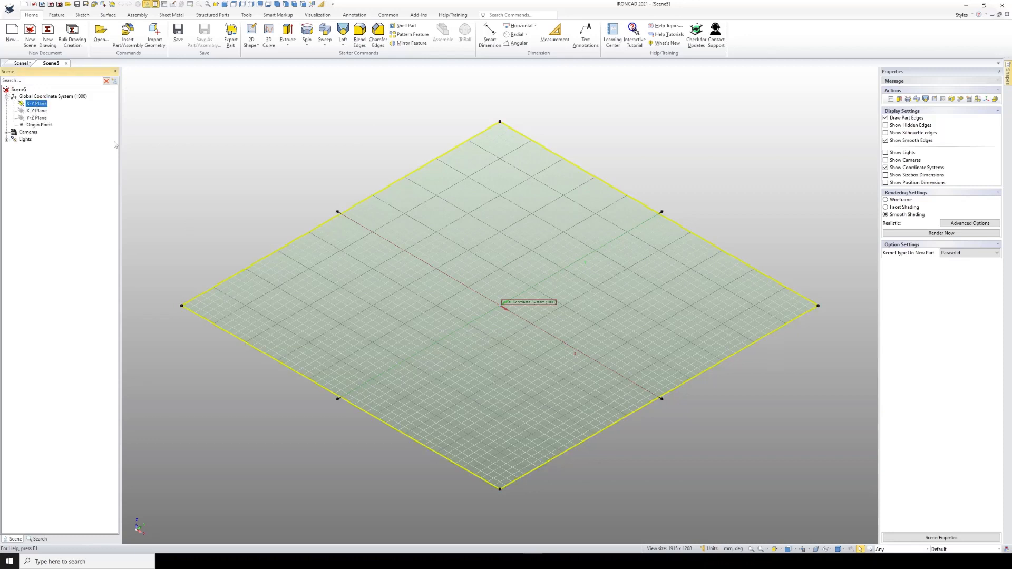
pyautogui.moveTo(499, 331); pyautogui.dragTo(361, 272, button='middle')
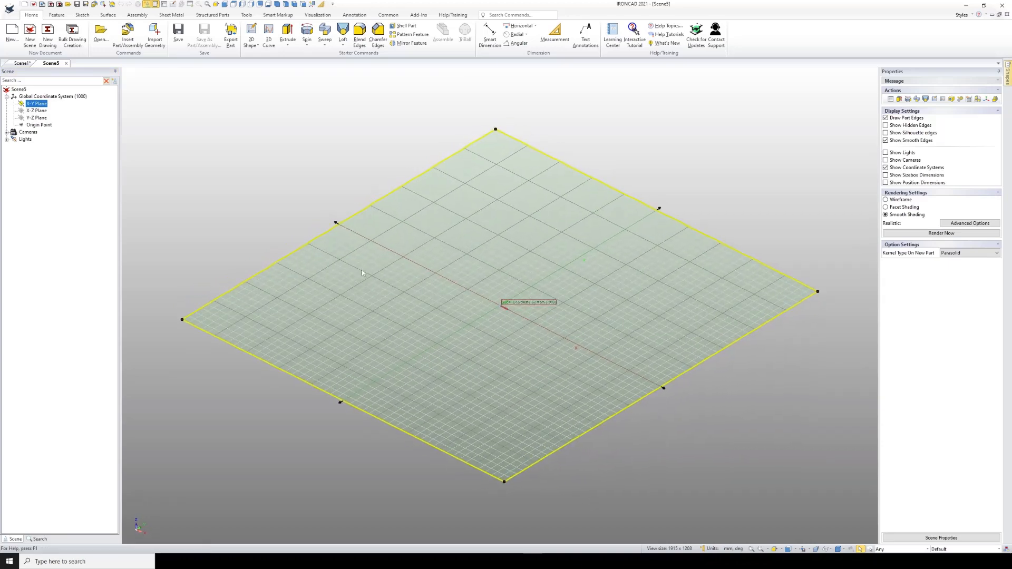
pyautogui.click(343, 167)
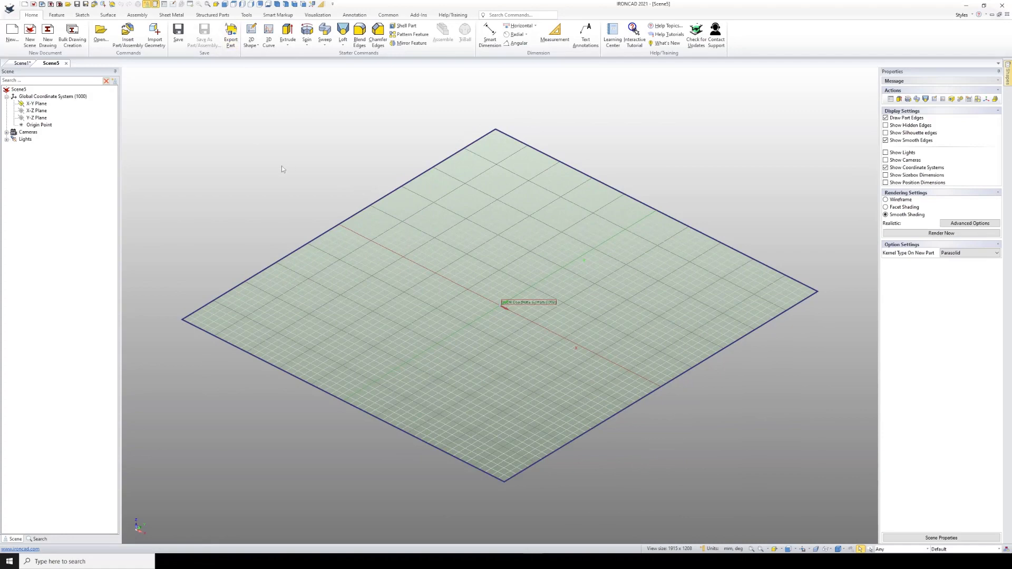
# Set the part type mode to Structured Part and create an empty part in the scene
pyautogui.click(209, 16)
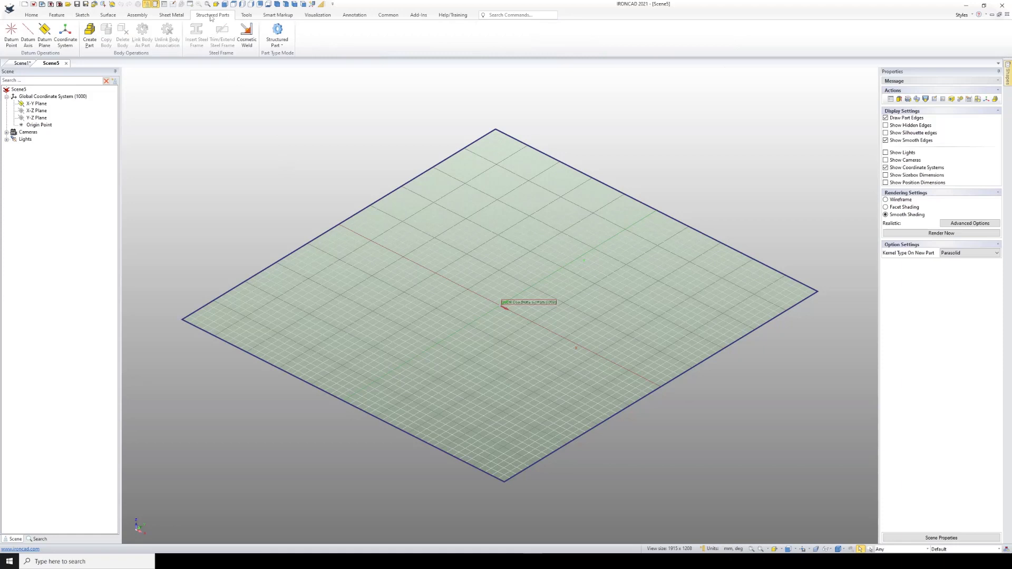
pyautogui.click(276, 45)
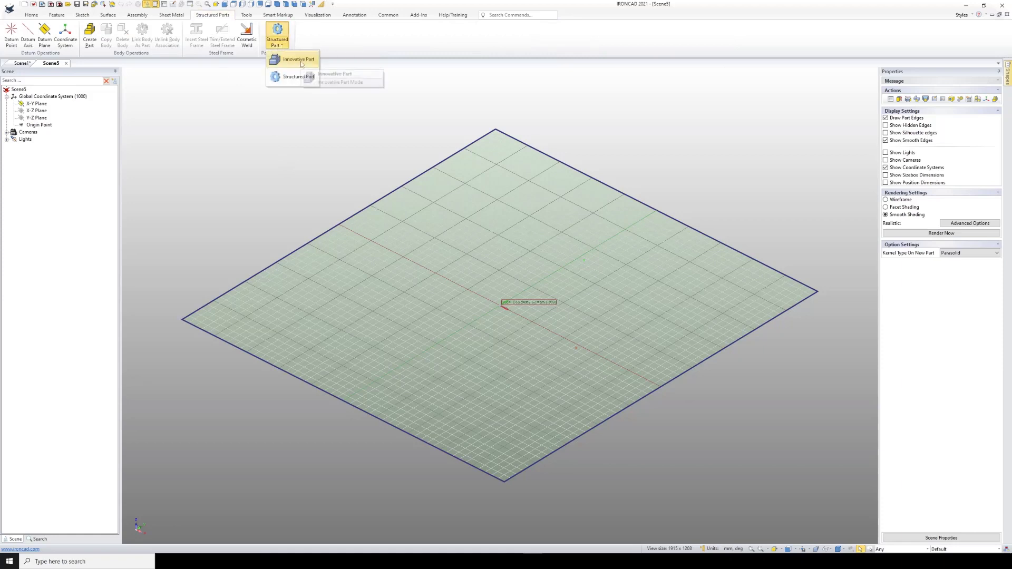
pyautogui.click(299, 59)
pyautogui.click(283, 46)
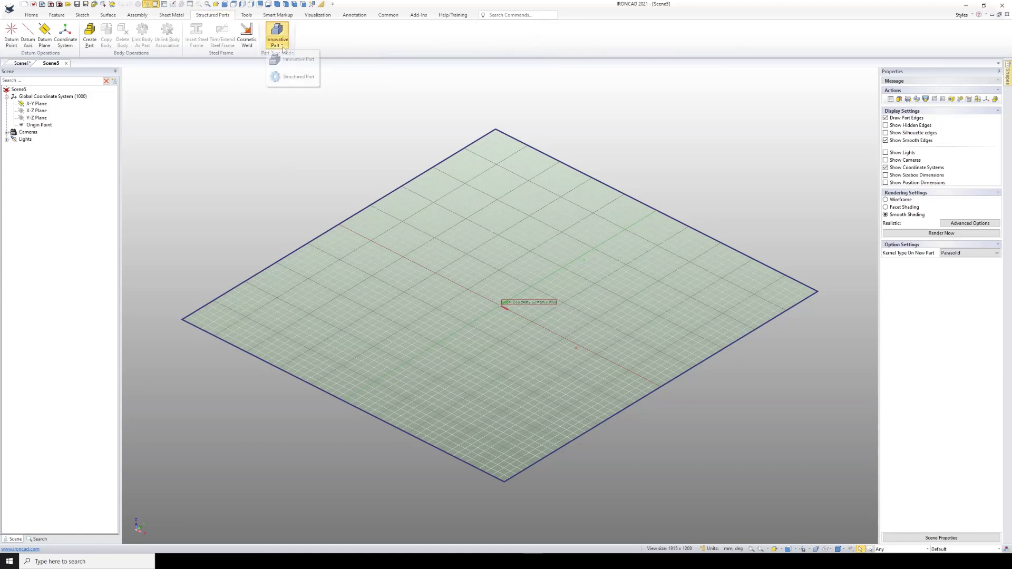
pyautogui.click(298, 77)
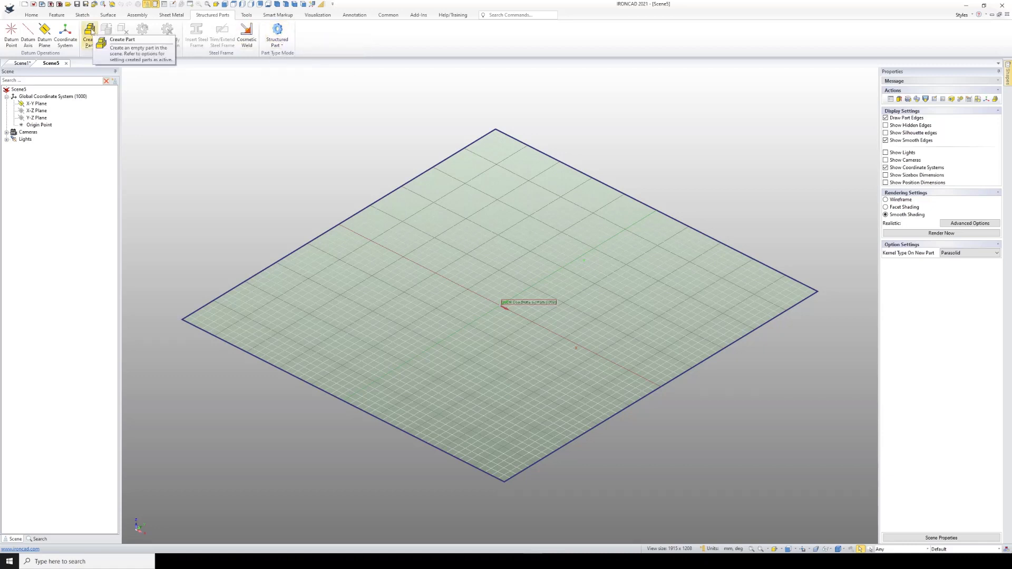
pyautogui.click(89, 31)
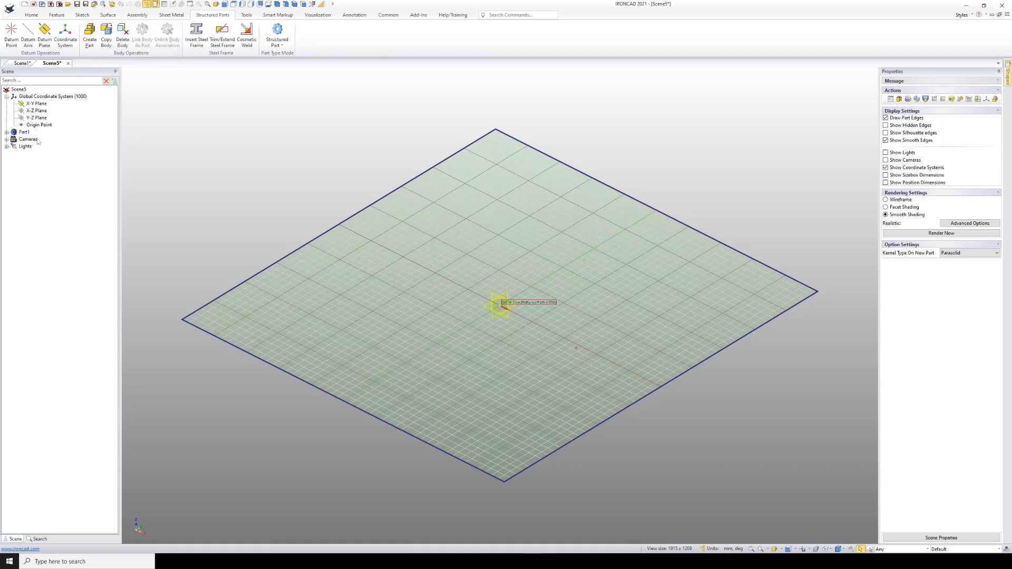
# Expand the new part in the scene tree and highlight its X-Y, Y-Z and X-Z planes in turn
pyautogui.click(6, 133)
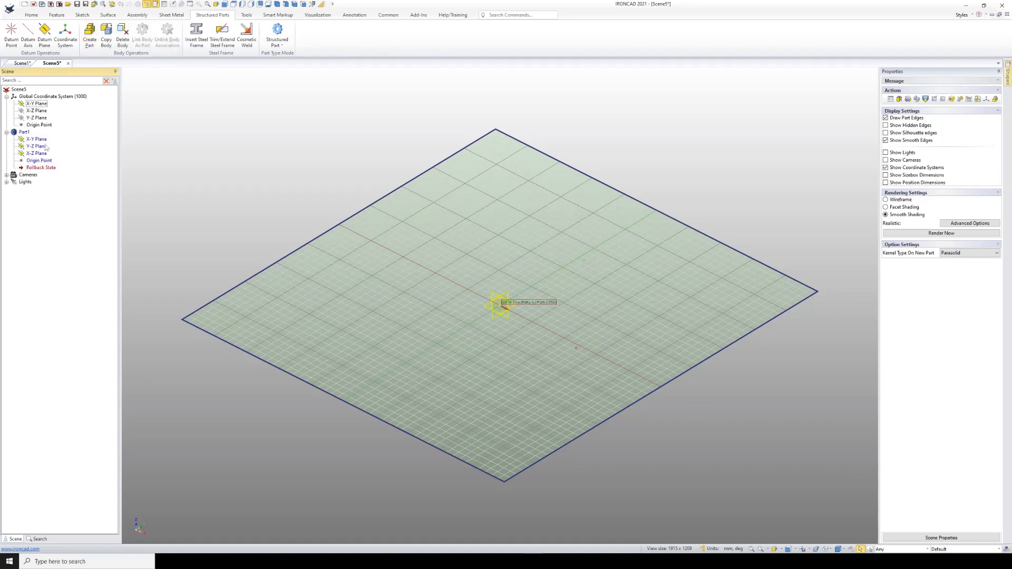
pyautogui.click(39, 140)
pyautogui.click(41, 147)
pyautogui.click(40, 155)
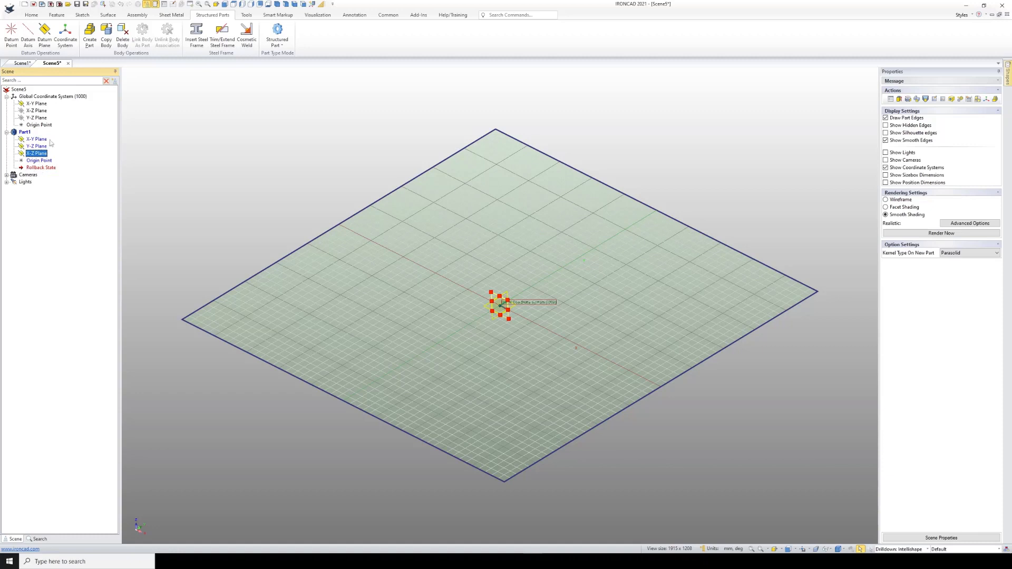
# Deactivate the new part and set it as the active part again
pyautogui.click(24, 133)
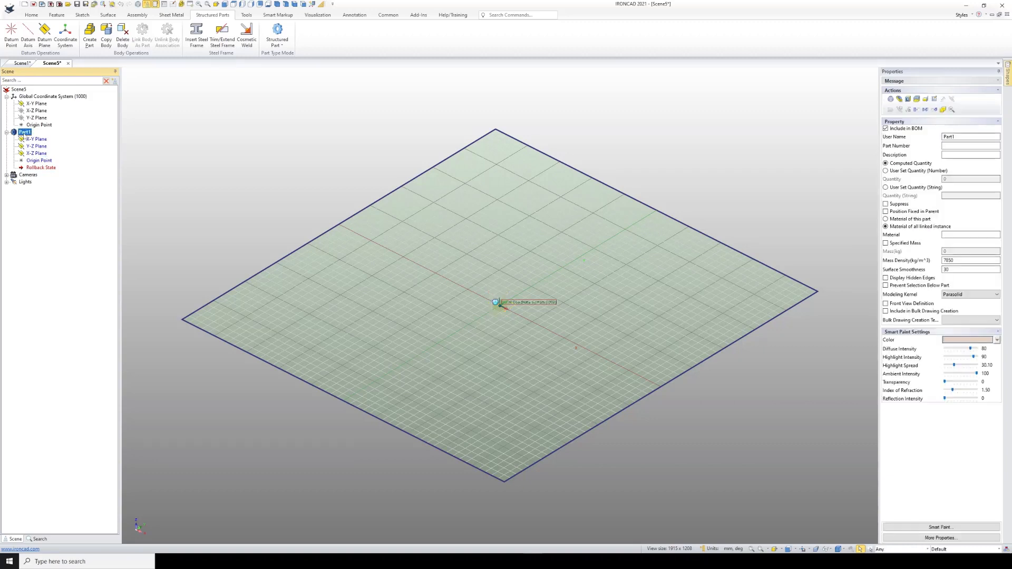
pyautogui.rightClick(25, 136)
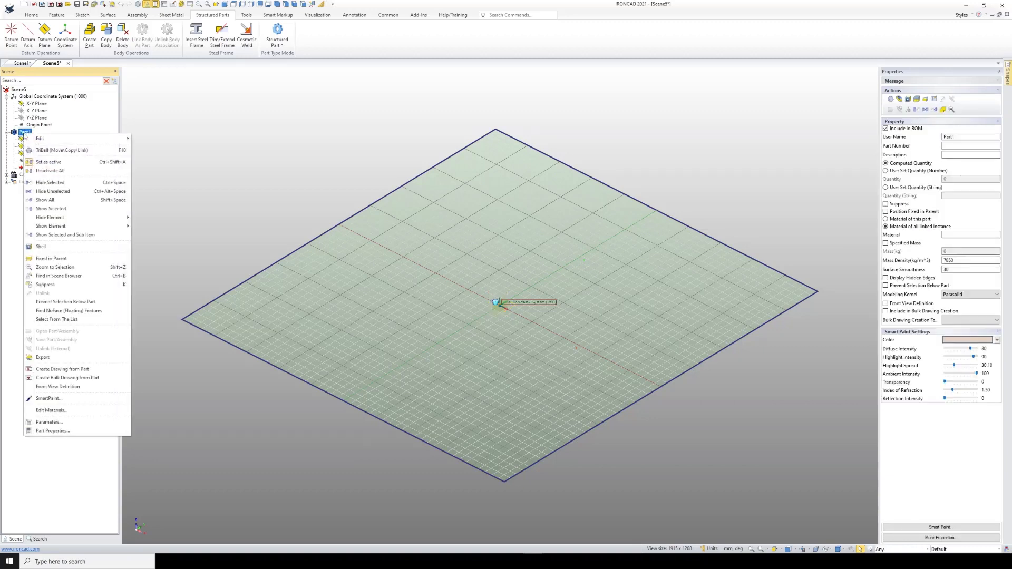
pyautogui.click(55, 171)
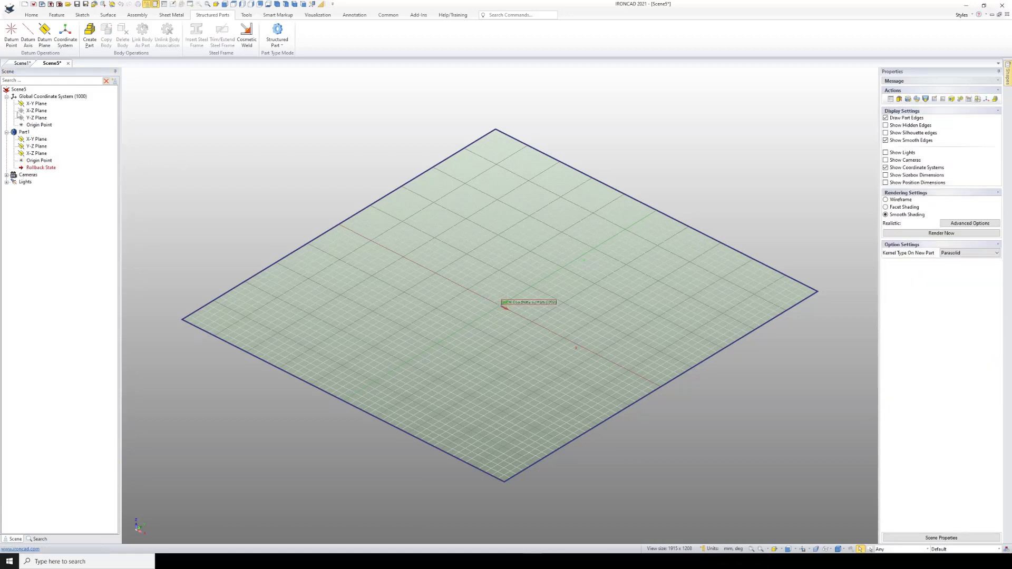
pyautogui.rightClick(24, 133)
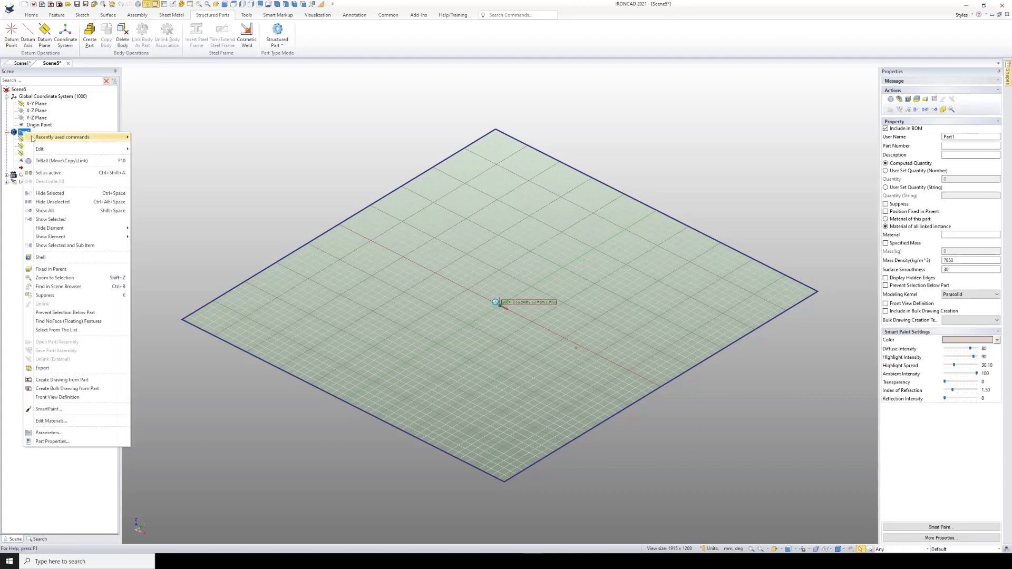
pyautogui.click(52, 173)
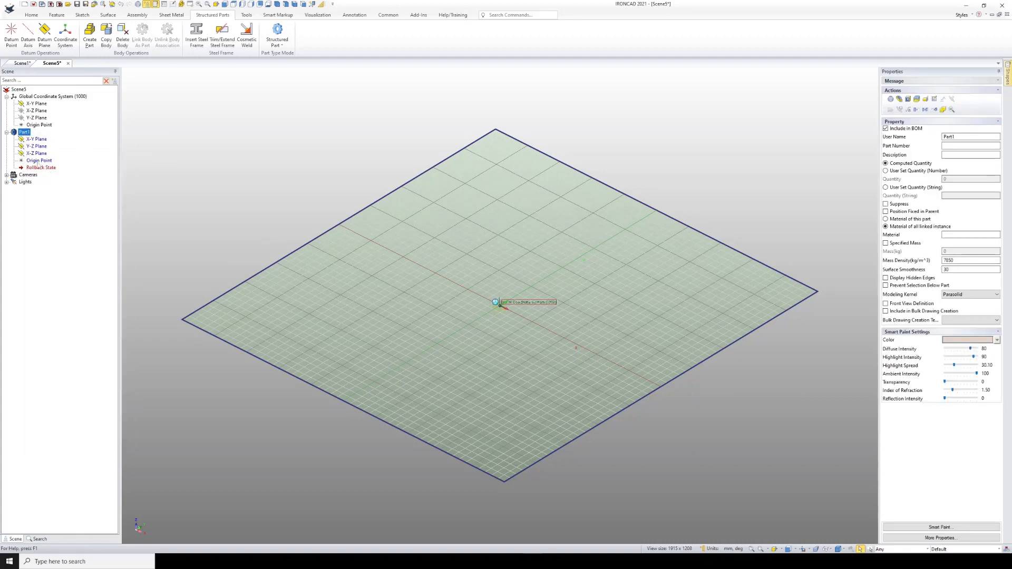
pyautogui.click(244, 182)
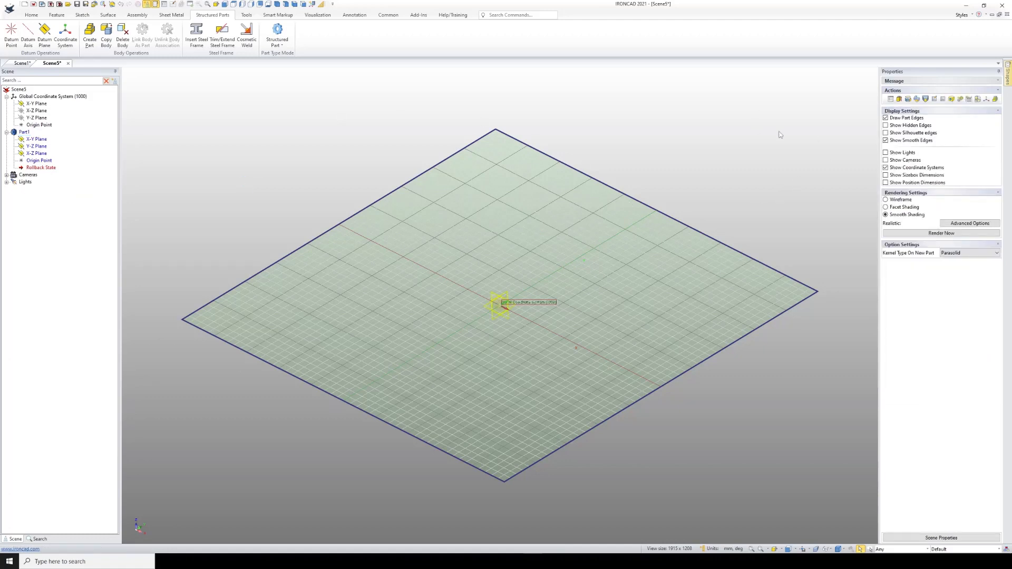
# Hide the scene's coordinate systems and highlight the new part's X-Y plane
pyautogui.click(885, 167)
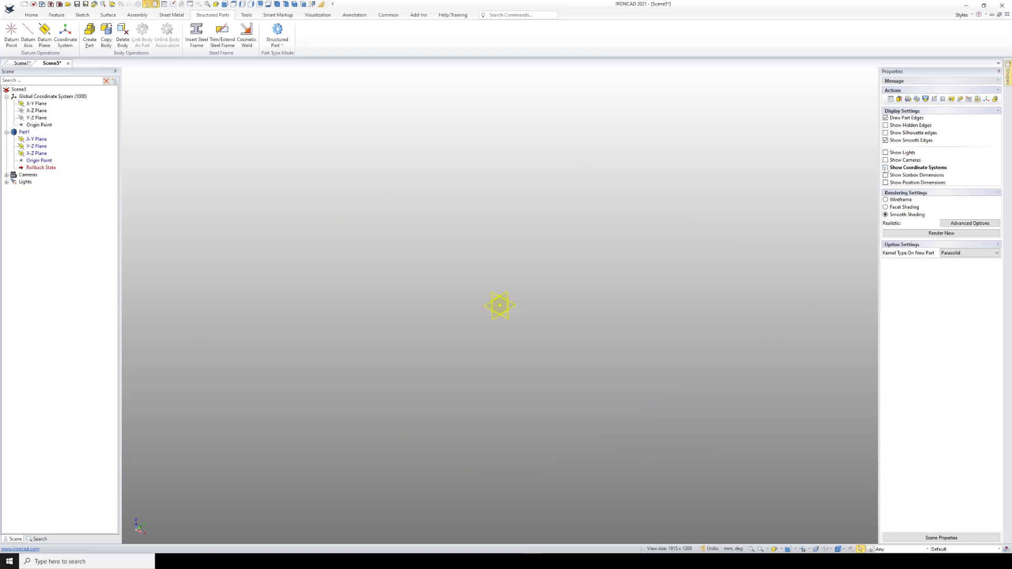
pyautogui.scroll(5, 510, 300)
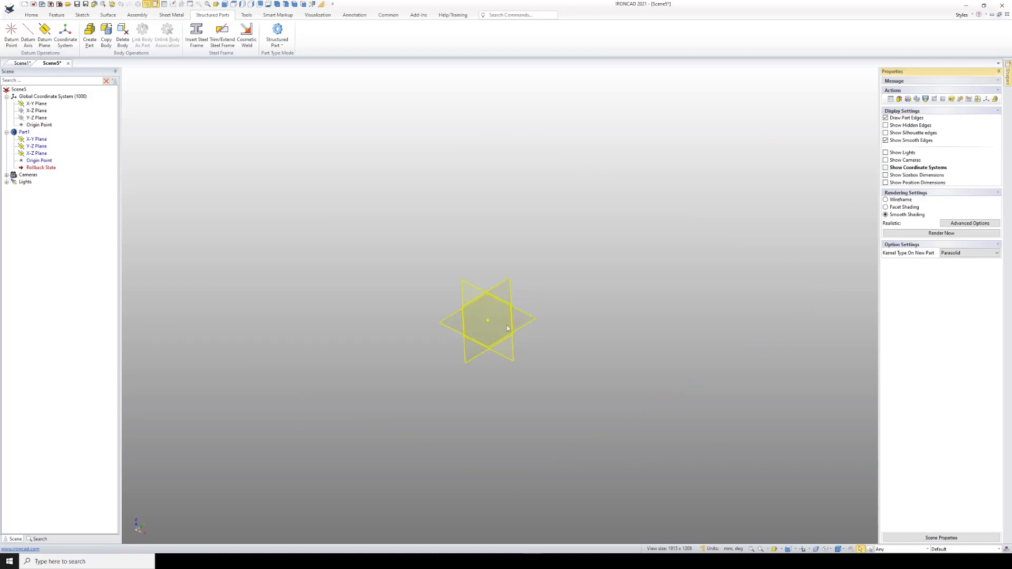
pyautogui.scroll(3, 507, 328)
pyautogui.moveTo(466, 362); pyautogui.dragTo(407, 331)
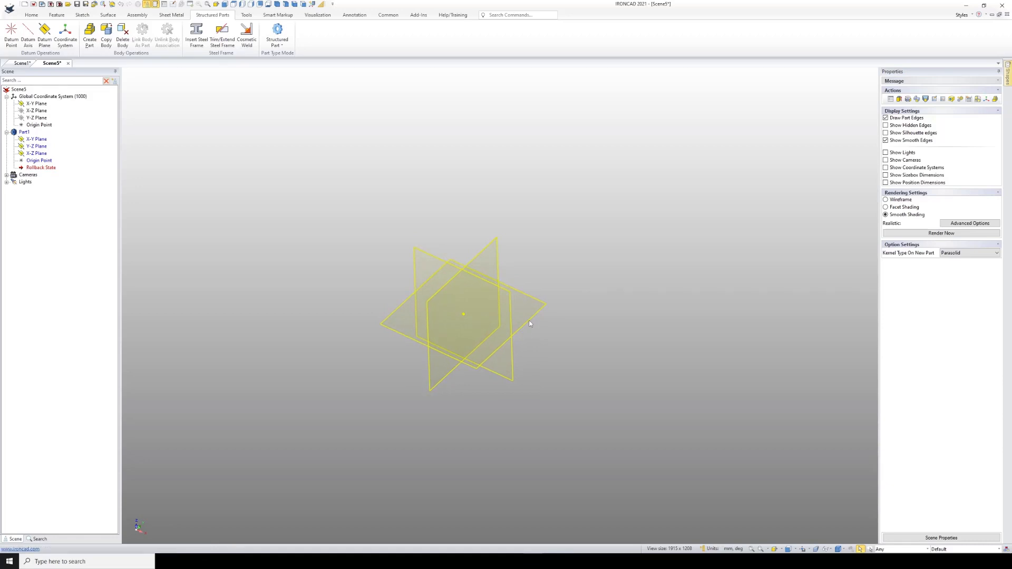
pyautogui.click(44, 140)
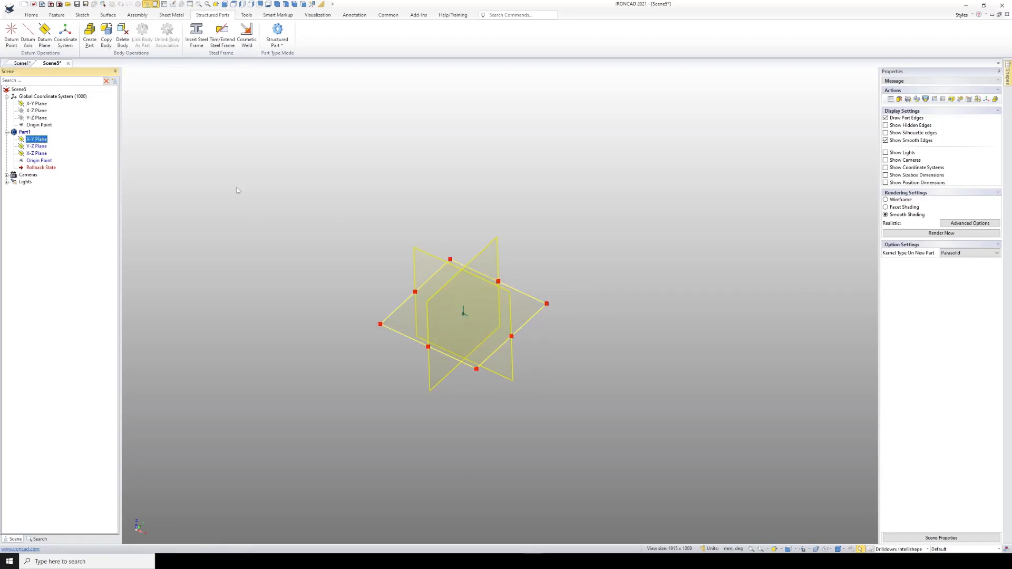
pyautogui.click(305, 258)
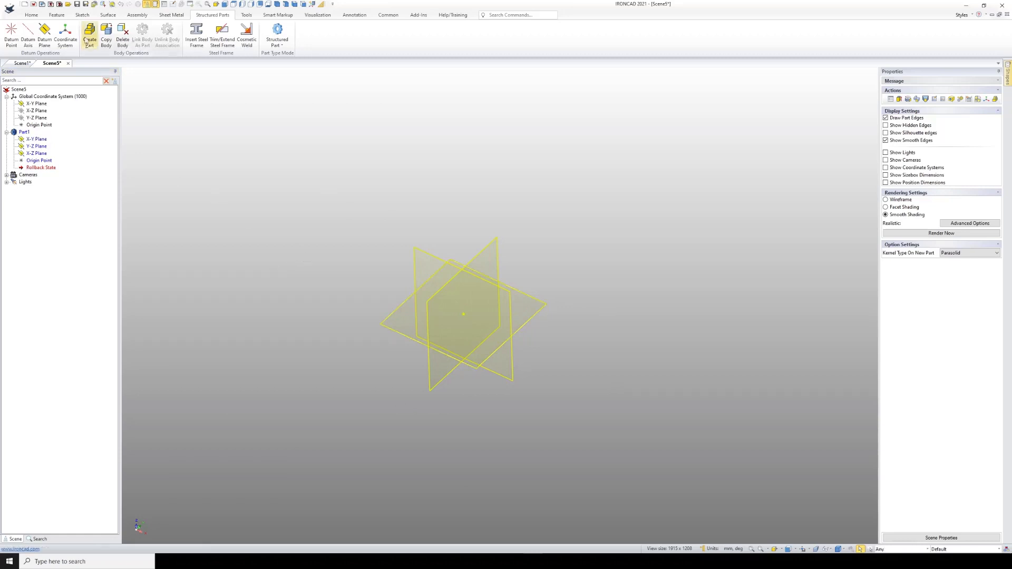
# Create a 2D sketch on the part's X-Y plane with Plane/Face placement at the part's origin point
pyautogui.click(83, 16)
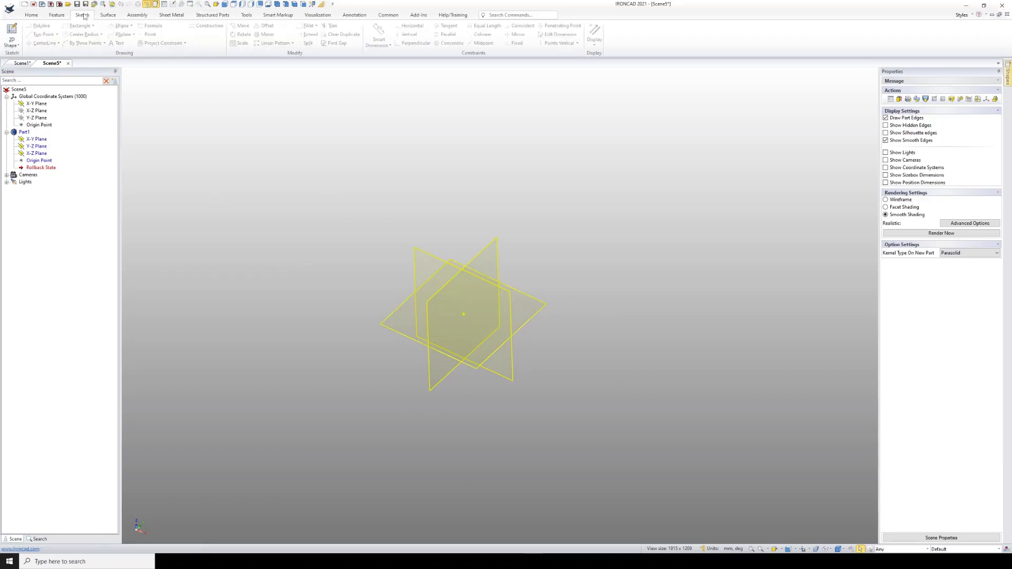
pyautogui.click(18, 34)
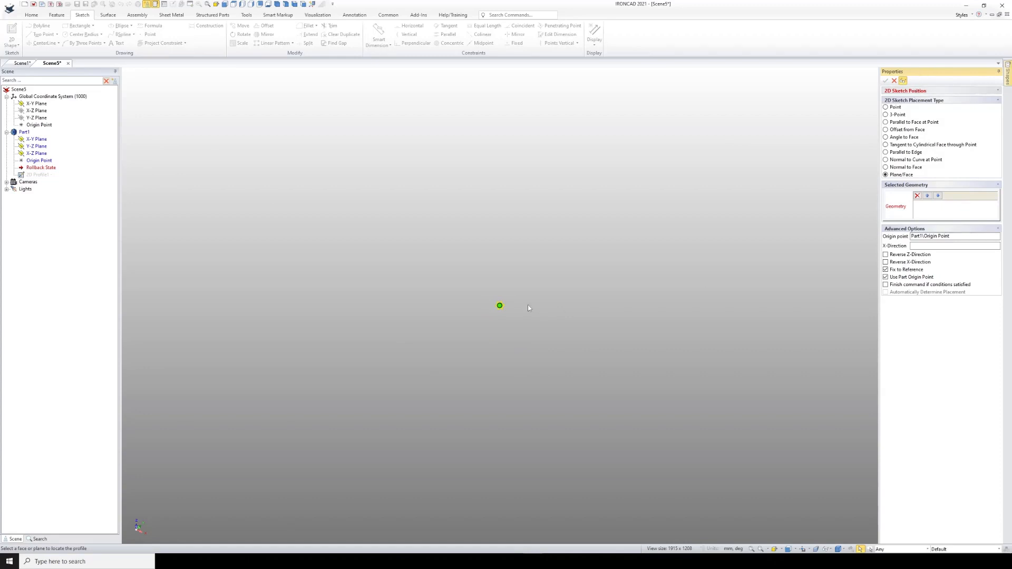
pyautogui.scroll(5, 515, 296)
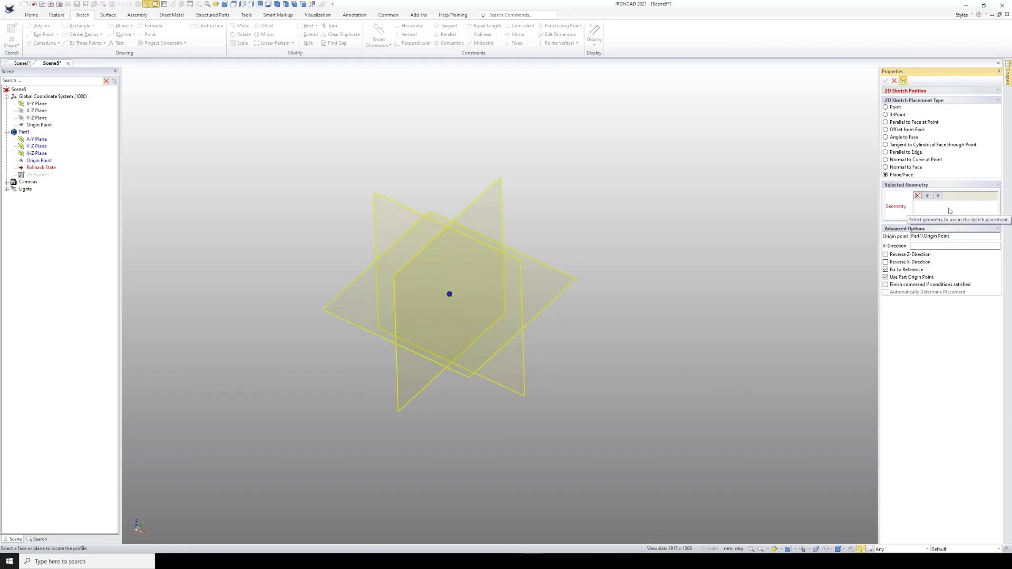
pyautogui.click(550, 285)
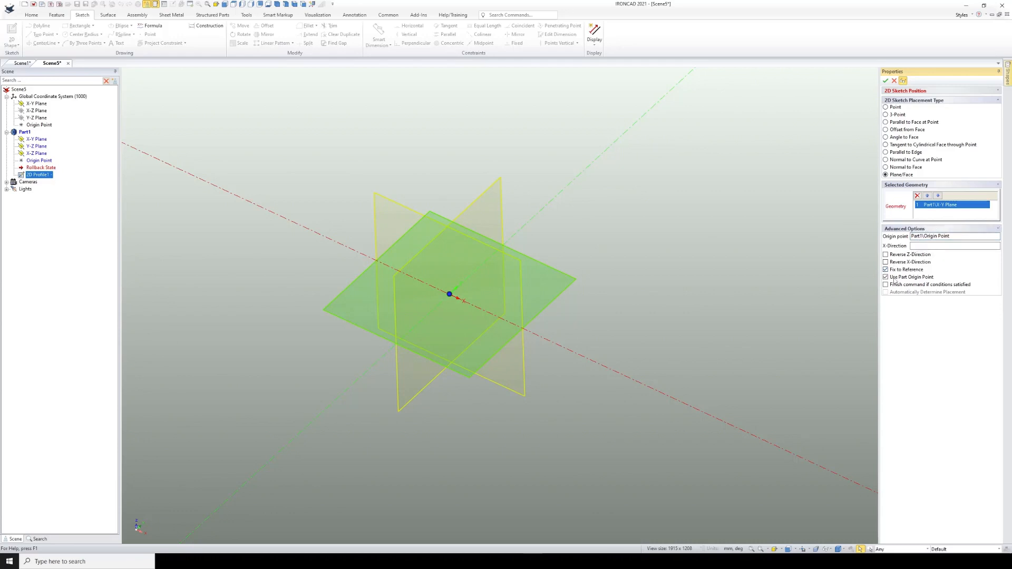
pyautogui.click(885, 81)
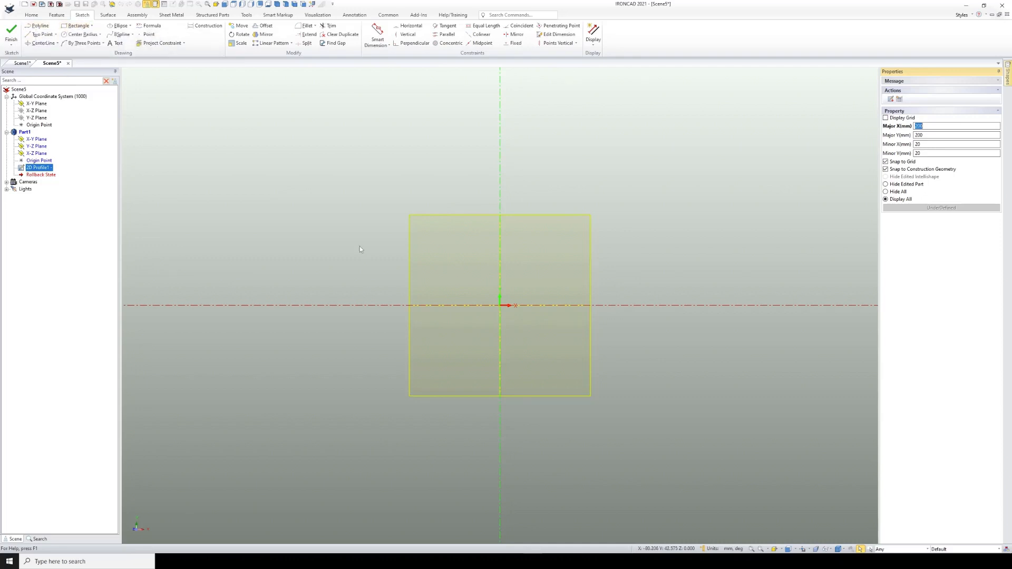
# Sketch a closed, irregular four-sided polyline around the origin, with sides of about 73 mm, 72 mm and 86 mm besides the lower edge
pyautogui.click(37, 25)
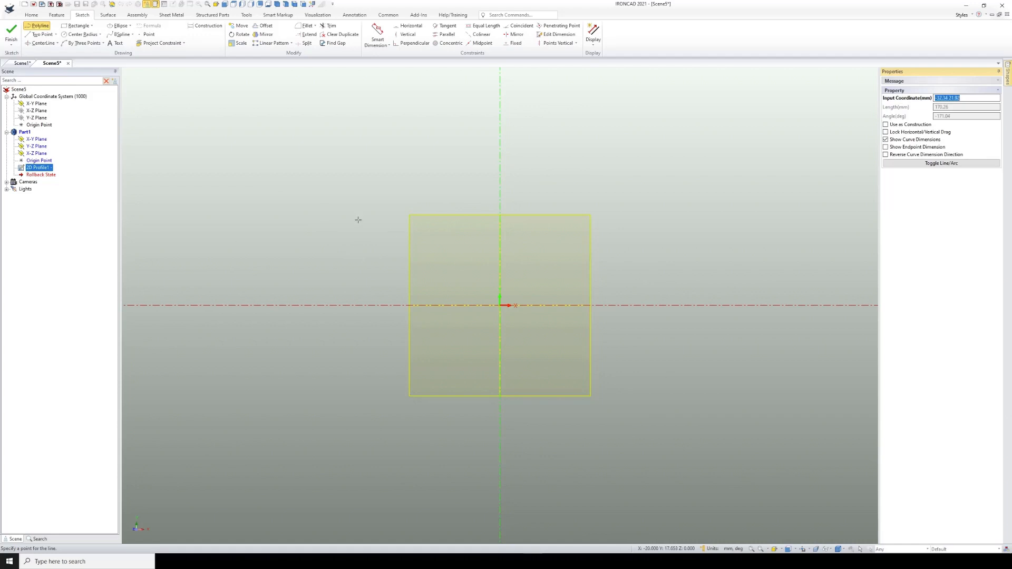
pyautogui.click(316, 210)
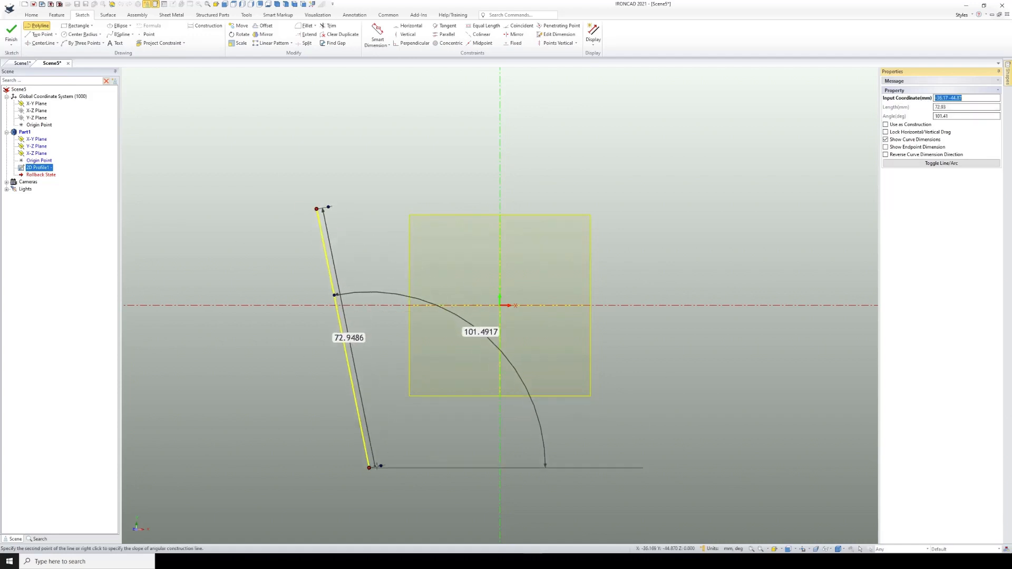
pyautogui.click(369, 467)
pyautogui.click(747, 369)
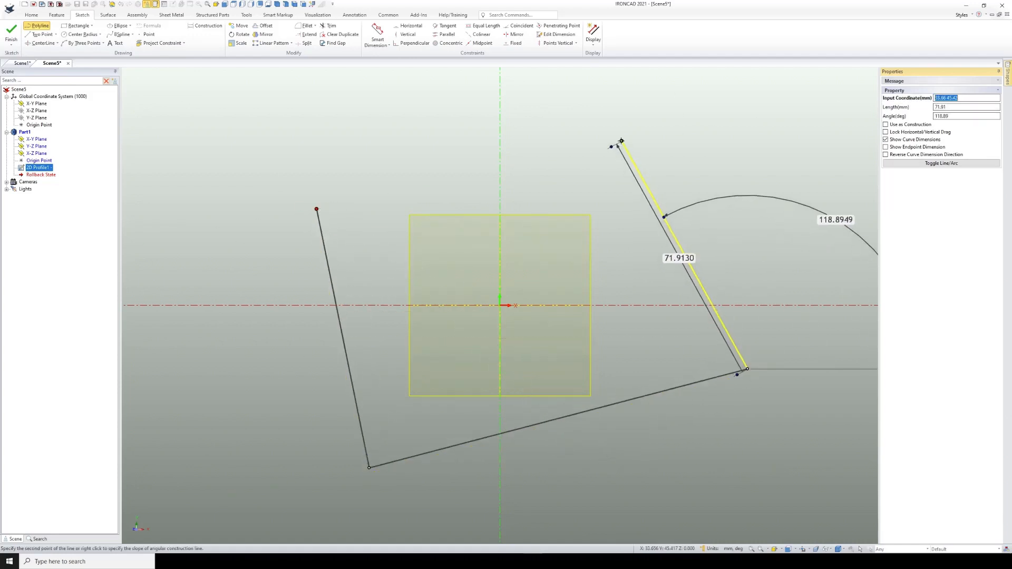
pyautogui.click(622, 141)
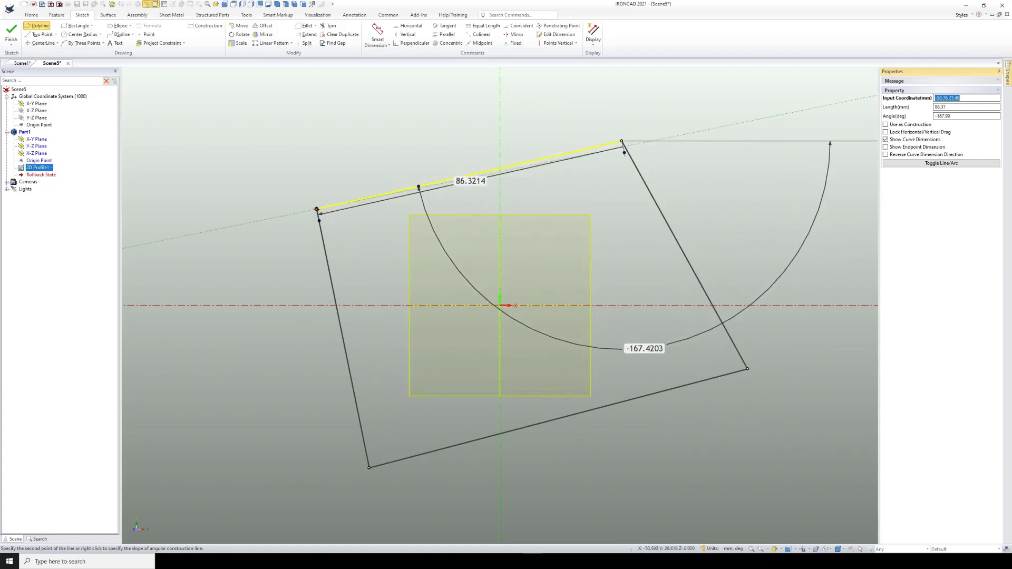
pyautogui.click(316, 210)
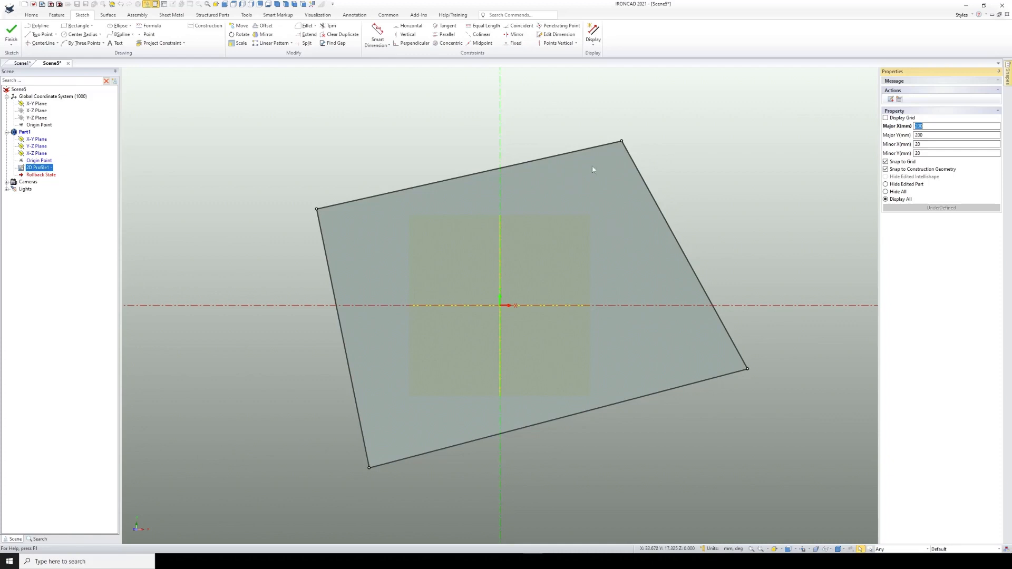
# Reshape the four-sided profile into a rectangle about 107 mm wide and 57 mm high by moving three of its corners
pyautogui.moveTo(622, 141)
pyautogui.mouseDown()
pyautogui.moveTo(655, 135)
pyautogui.moveTo(740, 219)
pyautogui.moveTo(706, 209)
pyautogui.mouseUp()
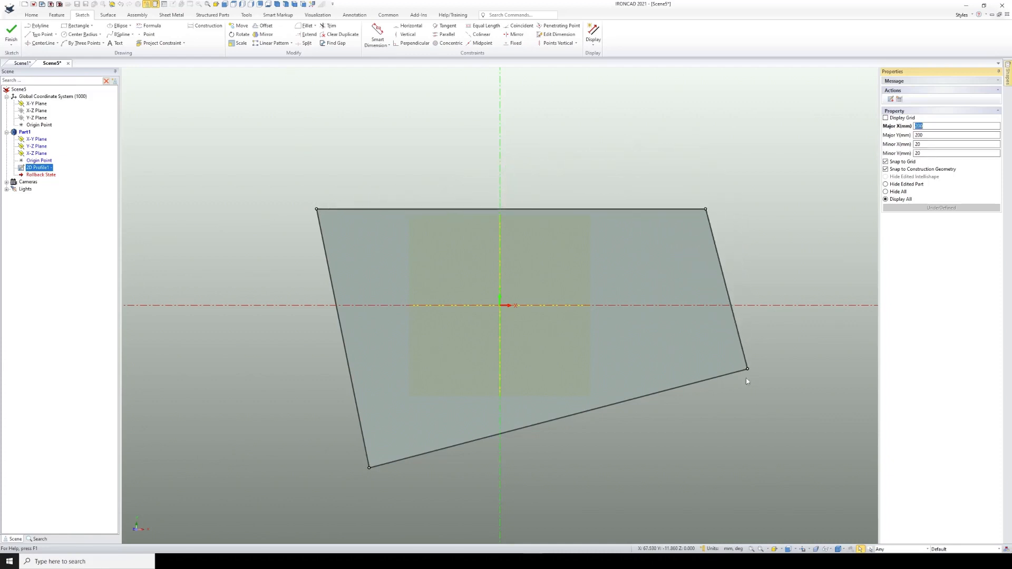
pyautogui.moveTo(747, 369); pyautogui.dragTo(705, 416)
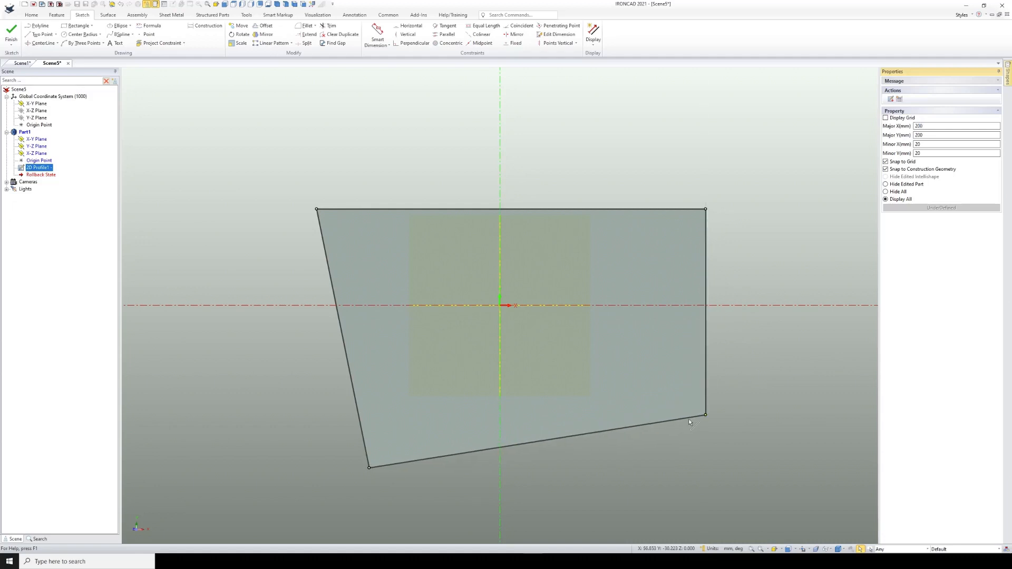
pyautogui.moveTo(370, 469); pyautogui.dragTo(316, 415)
pyautogui.click(566, 415)
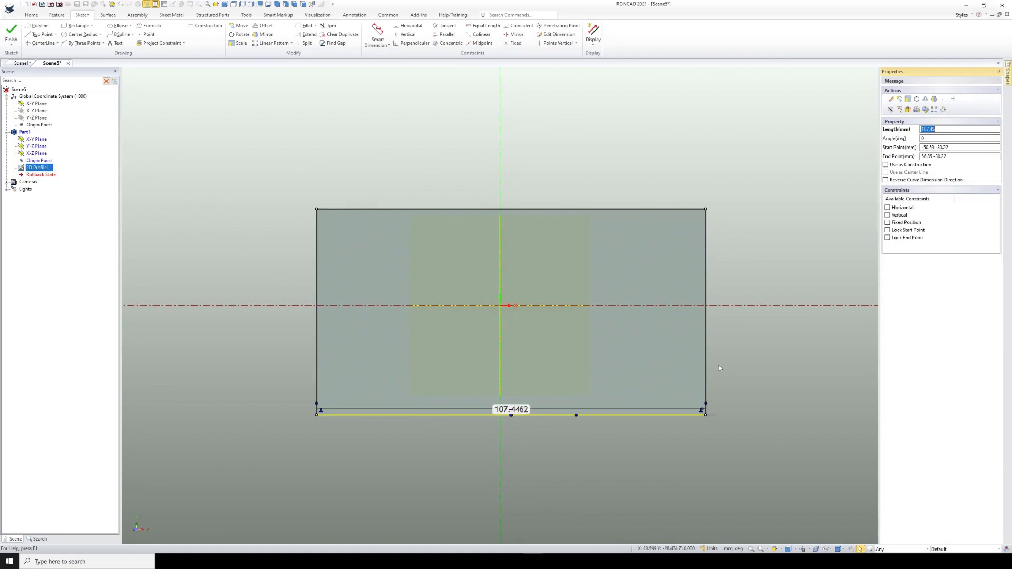
pyautogui.click(747, 362)
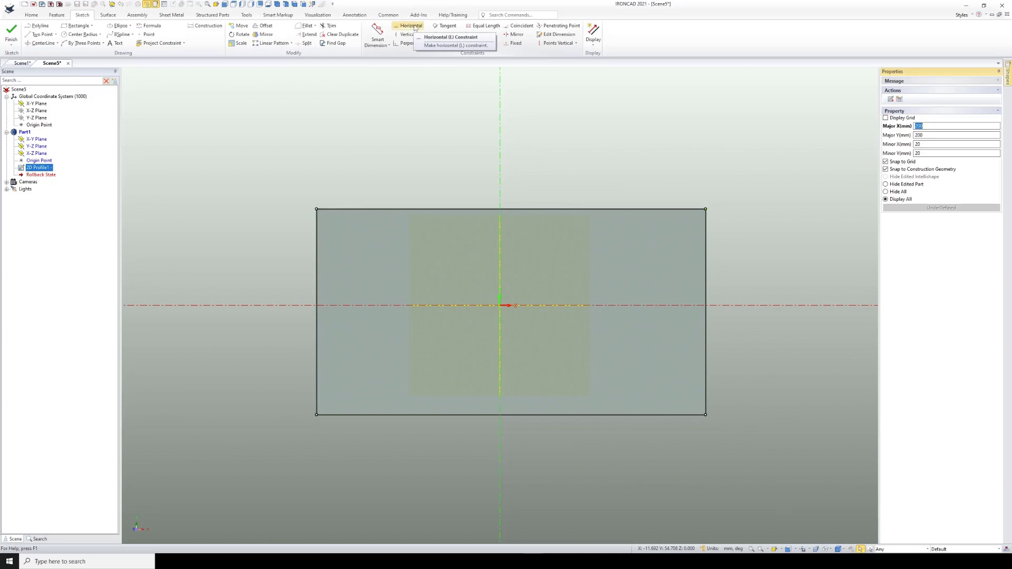
# Apply Horizontal constraints to the rectangle's upper and lower edges
pyautogui.click(415, 28)
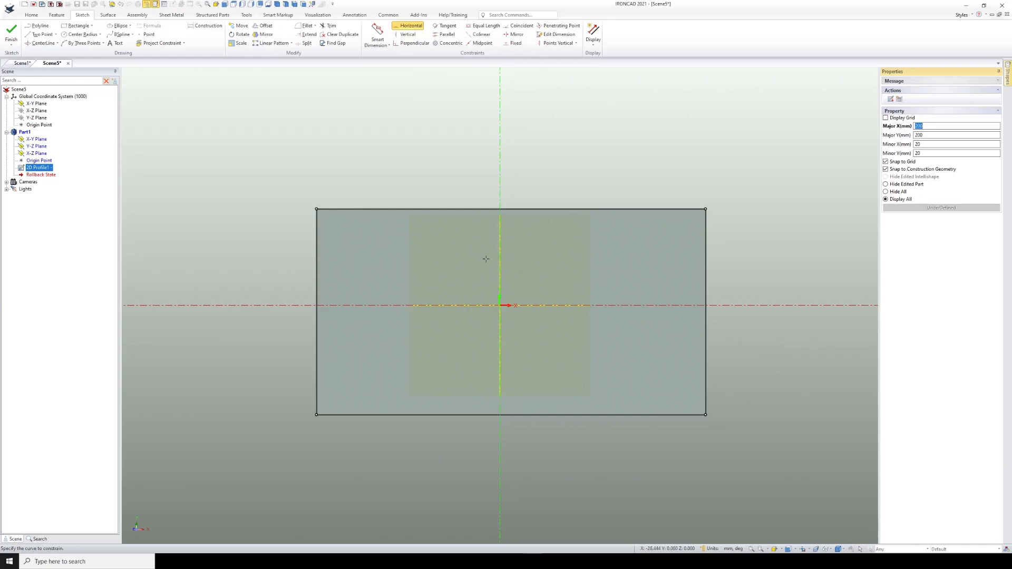
pyautogui.click(454, 209)
pyautogui.click(429, 414)
pyautogui.click(412, 27)
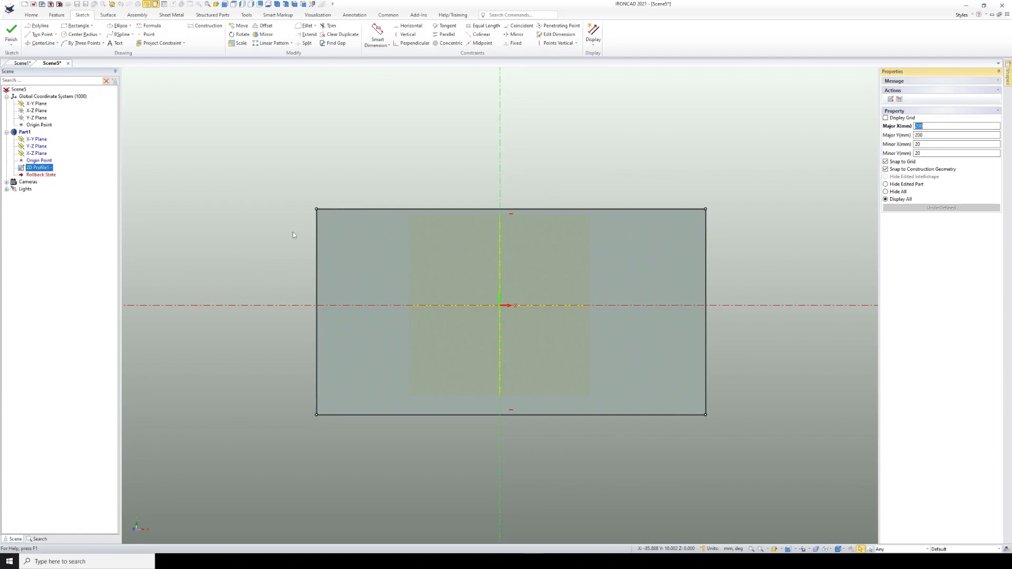
# Constrain the rectangle's right and left edges as vertical, and pull its upper right corner to make the rectangle slightly narrower
pyautogui.click(706, 269)
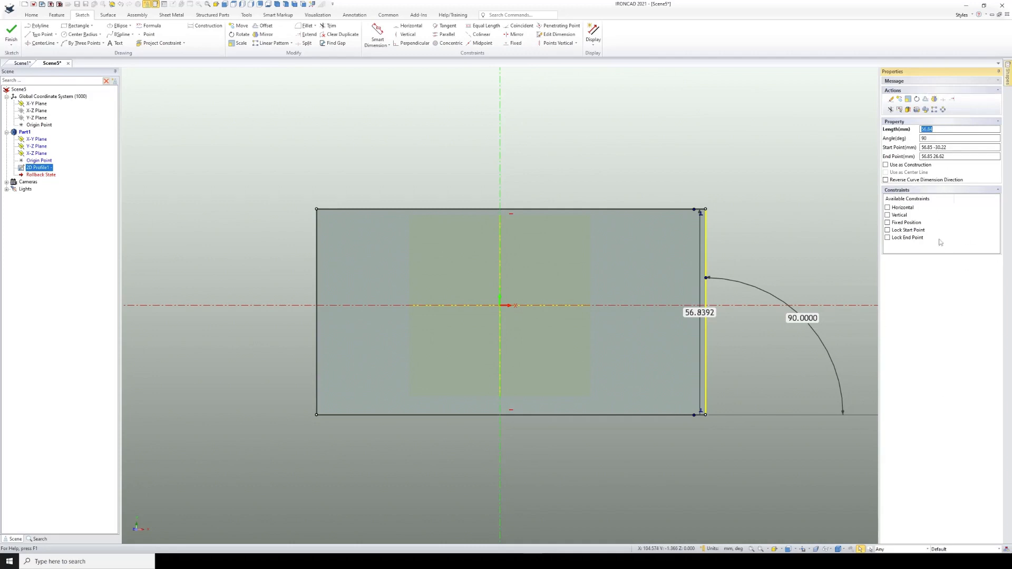
pyautogui.click(887, 215)
pyautogui.click(737, 256)
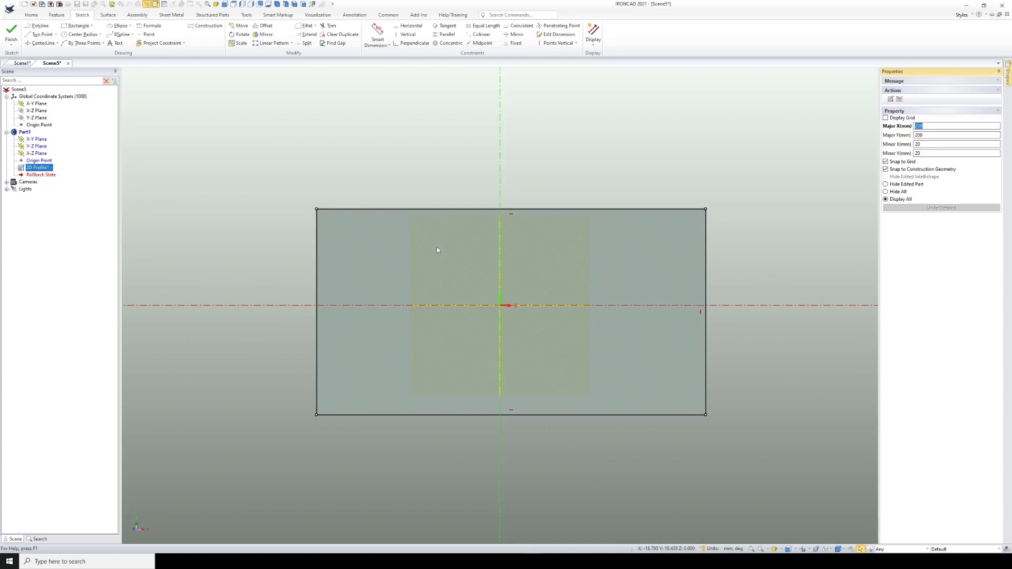
pyautogui.moveTo(437, 247); pyautogui.dragTo(213, 380)
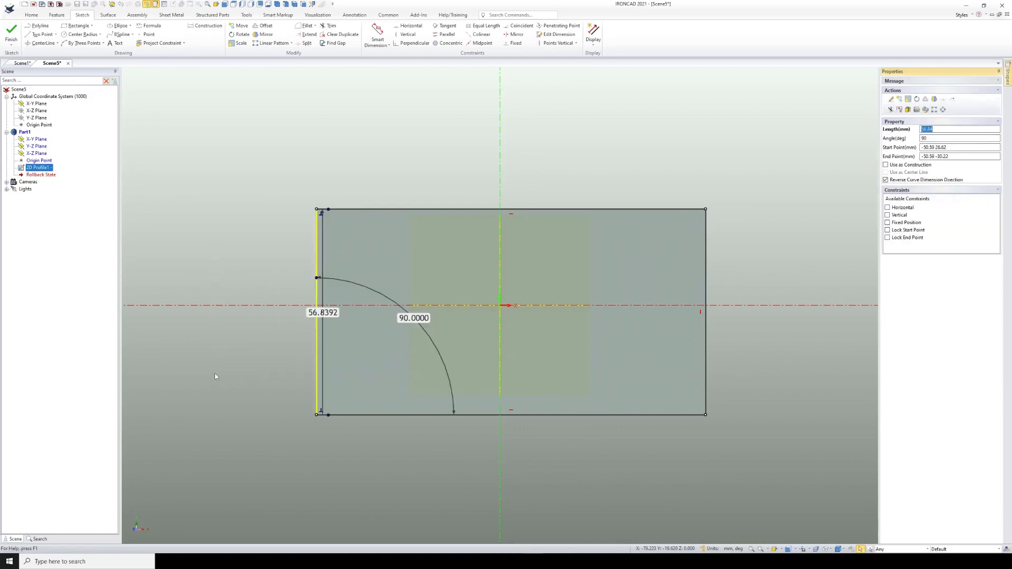
pyautogui.click(887, 215)
pyautogui.click(459, 185)
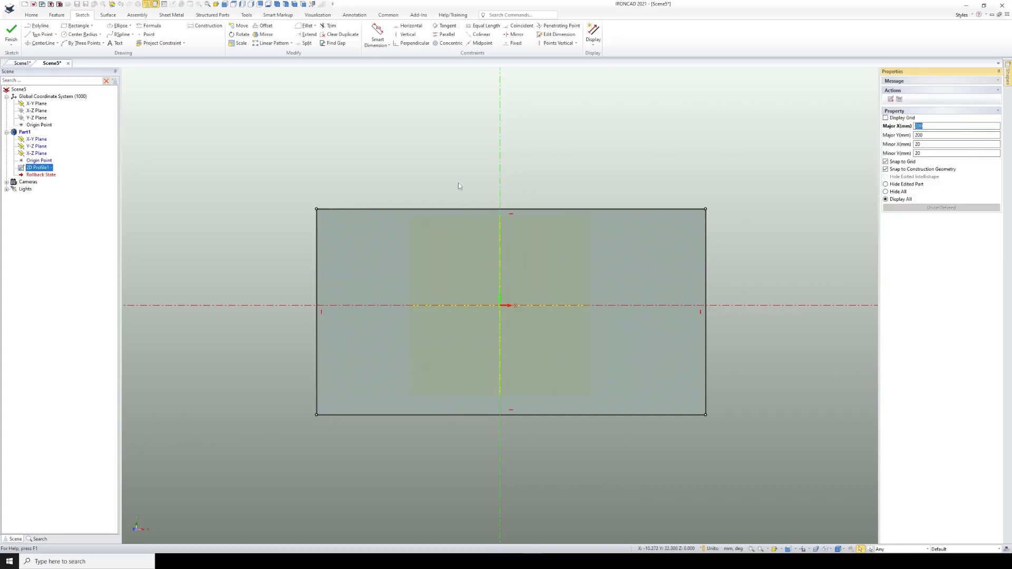
pyautogui.moveTo(705, 209); pyautogui.dragTo(681, 204)
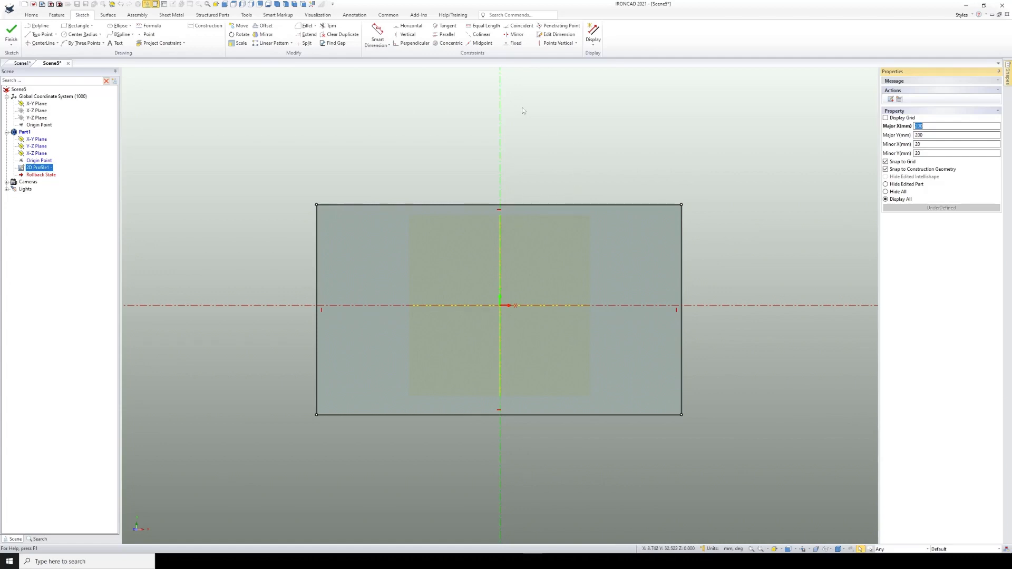
# Apply Mirror constraints to the right corners about the horizontal axis and the lower corners about the vertical axis, and resize the rectangle to about 92 mm wide
pyautogui.click(518, 35)
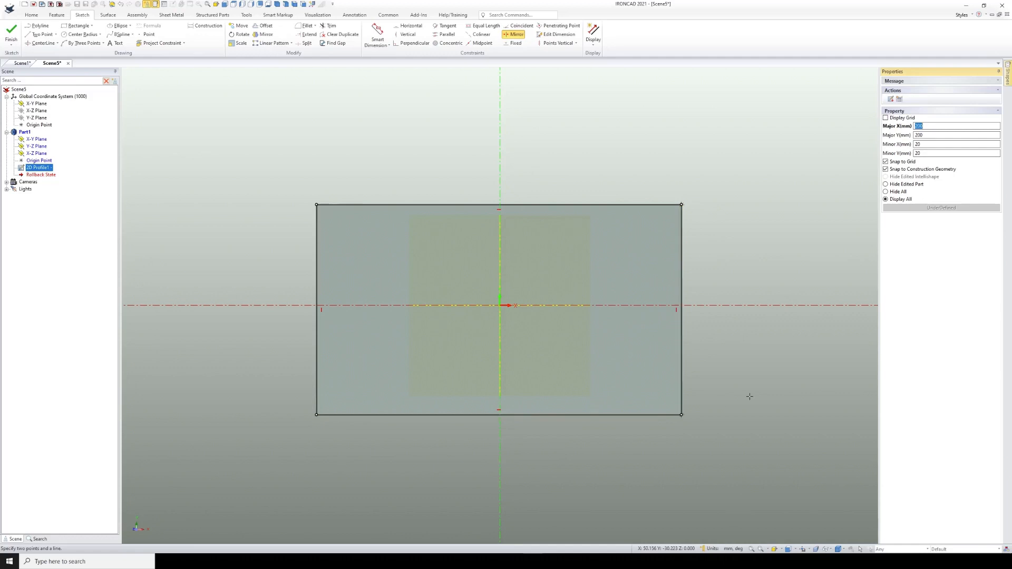
pyautogui.click(729, 305)
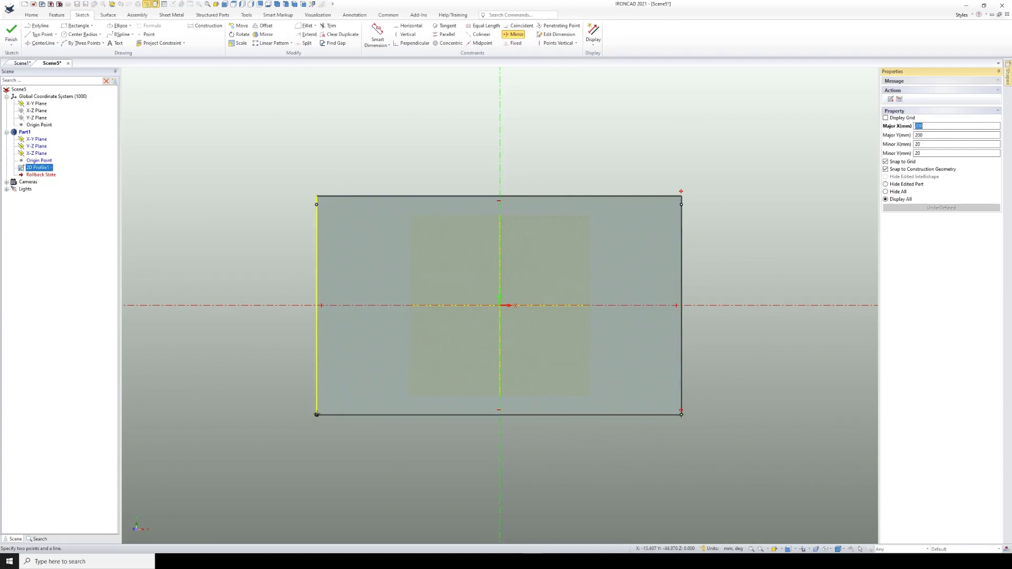
pyautogui.click(316, 414)
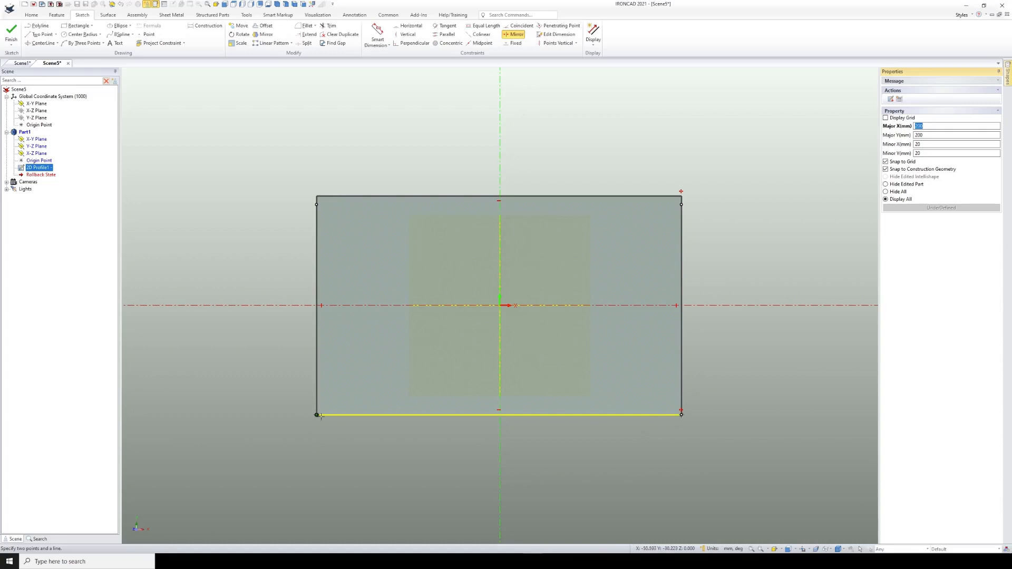
pyautogui.click(499, 460)
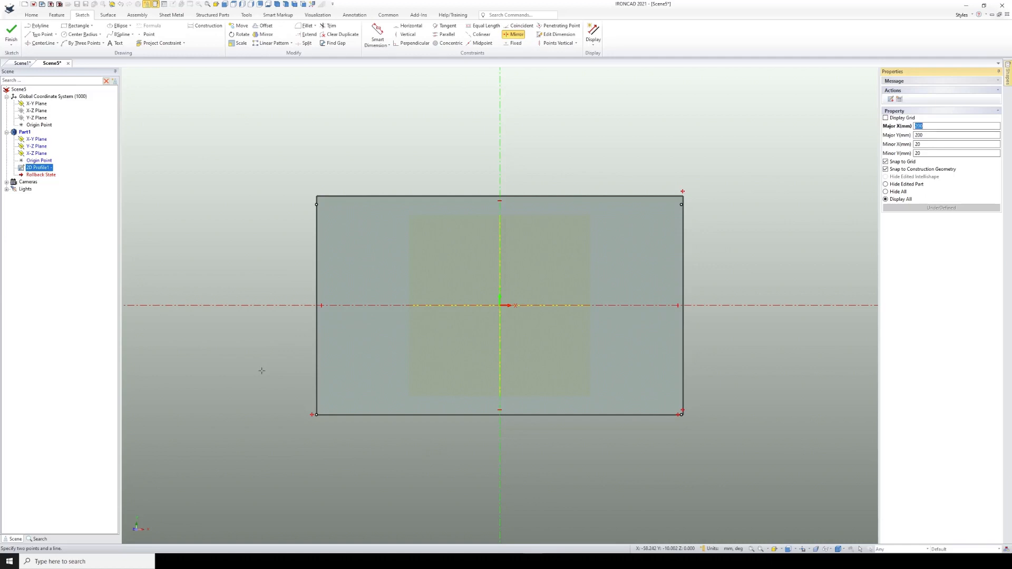
pyautogui.press('Escape')
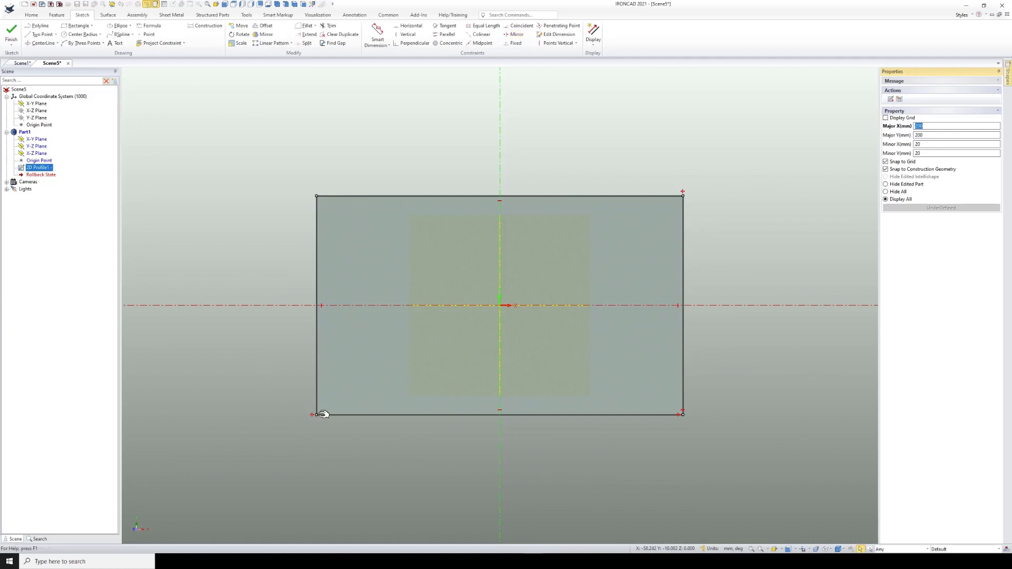
pyautogui.moveTo(317, 415)
pyautogui.mouseDown()
pyautogui.moveTo(375, 388)
pyautogui.moveTo(373, 329)
pyautogui.moveTo(332, 402)
pyautogui.moveTo(341, 466)
pyautogui.moveTo(409, 438)
pyautogui.moveTo(385, 357)
pyautogui.moveTo(316, 395)
pyautogui.moveTo(350, 443)
pyautogui.moveTo(357, 385)
pyautogui.moveTo(333, 417)
pyautogui.mouseUp()
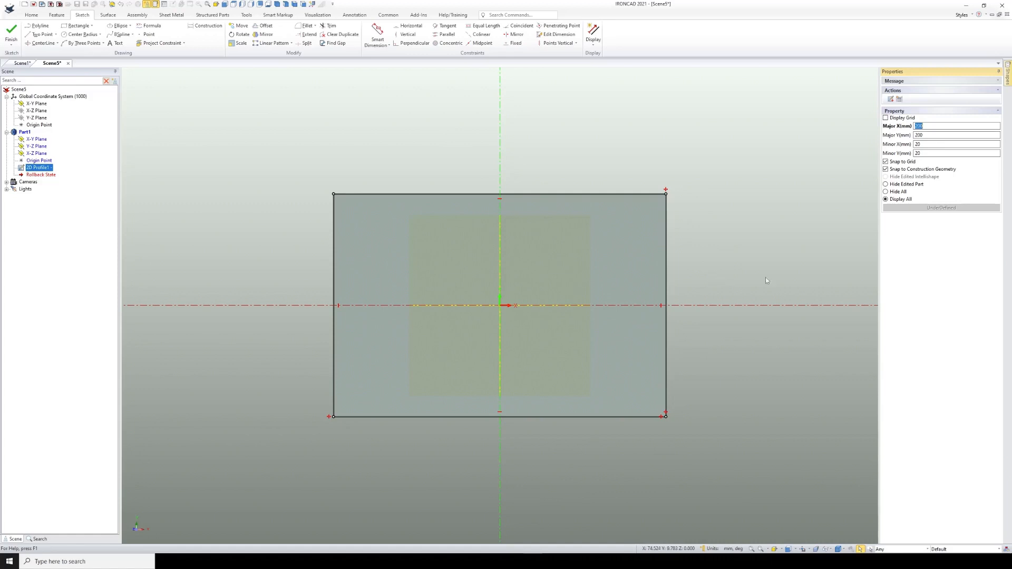
# Review the automatic constraint settings in the 2D Drawing Options without changing them
pyautogui.rightClick(741, 265)
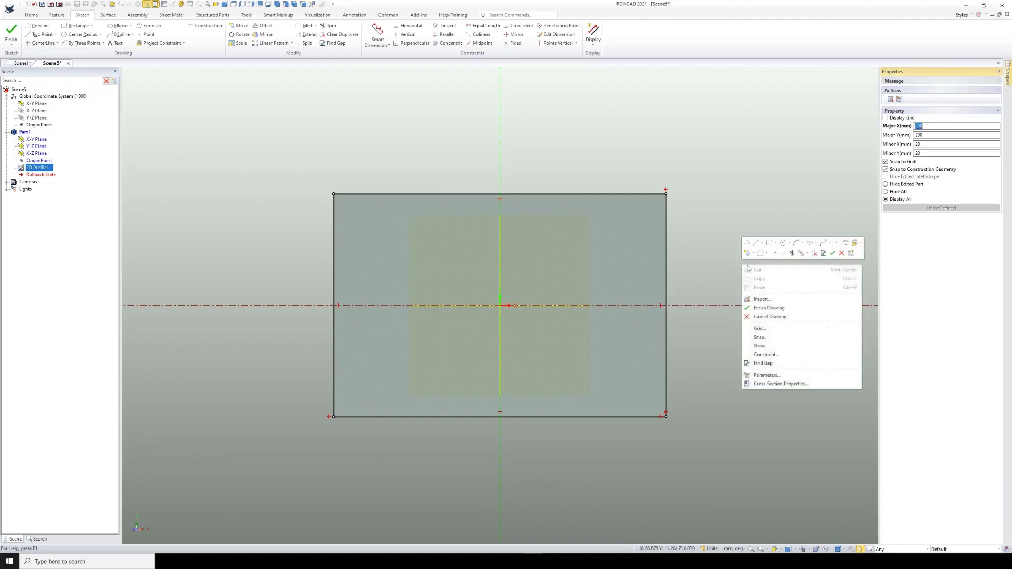
pyautogui.click(766, 354)
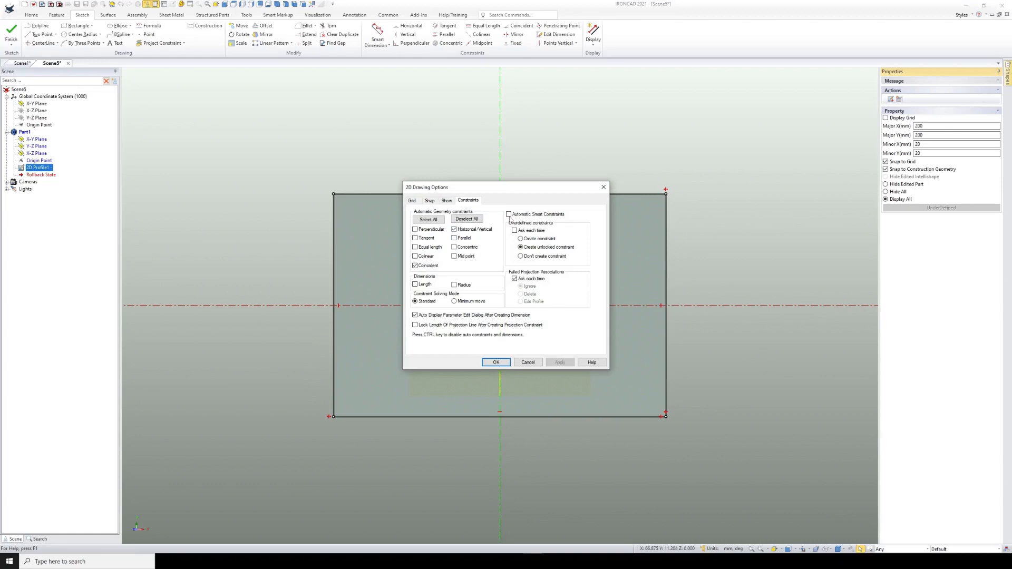
pyautogui.click(528, 363)
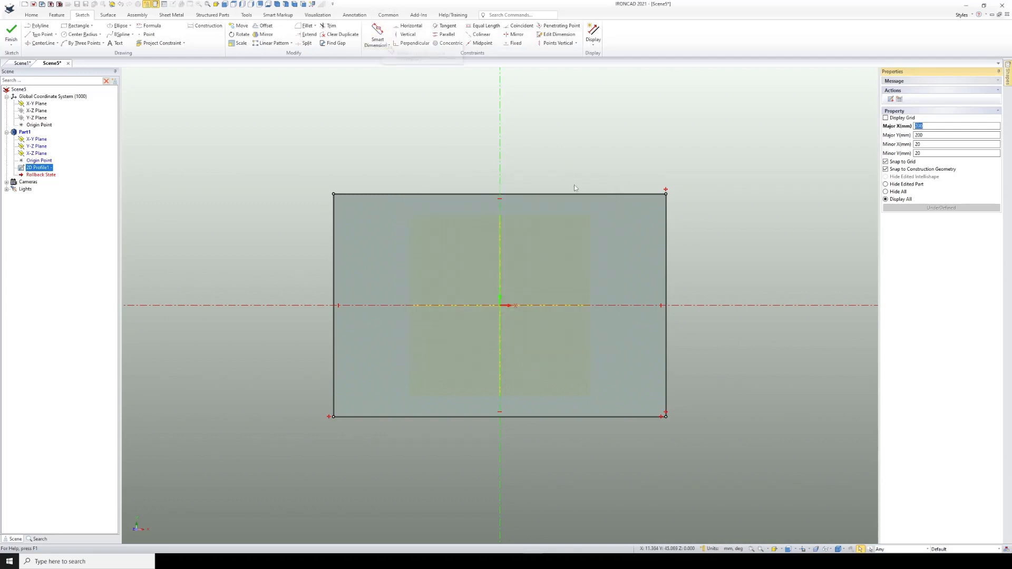
# Dimension the rectangle's upper edge, name the parameter TrayCavityAreaLength and set its value to 360 mm
pyautogui.click(382, 32)
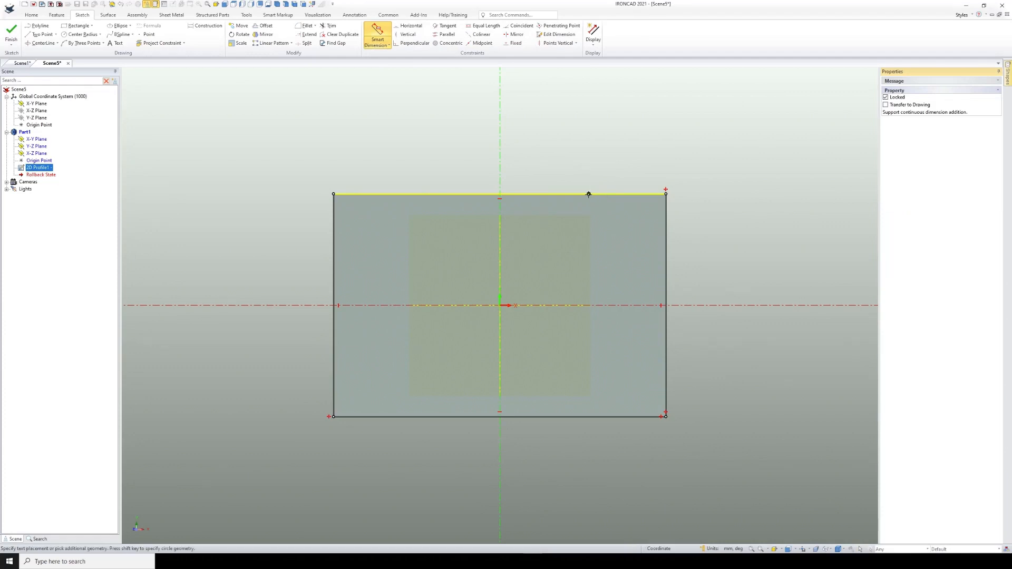
pyautogui.click(588, 194)
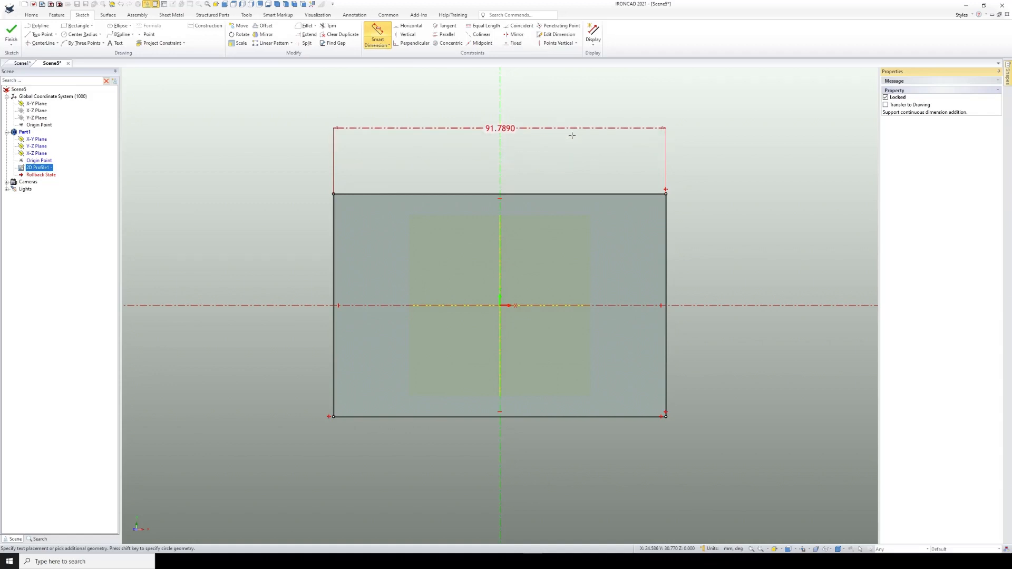
pyautogui.click(570, 133)
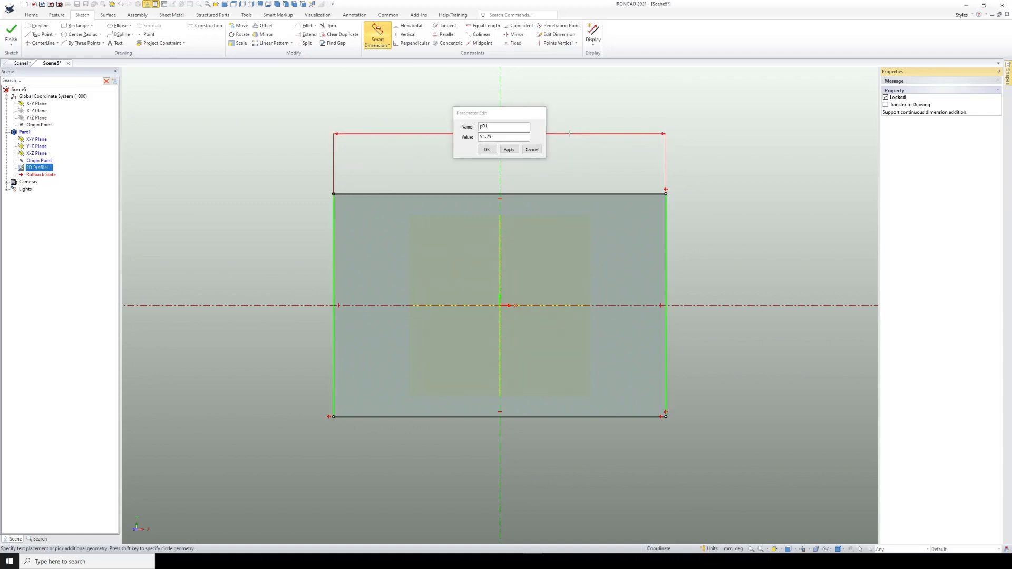
pyautogui.click(488, 127)
pyautogui.doubleClick(488, 127)
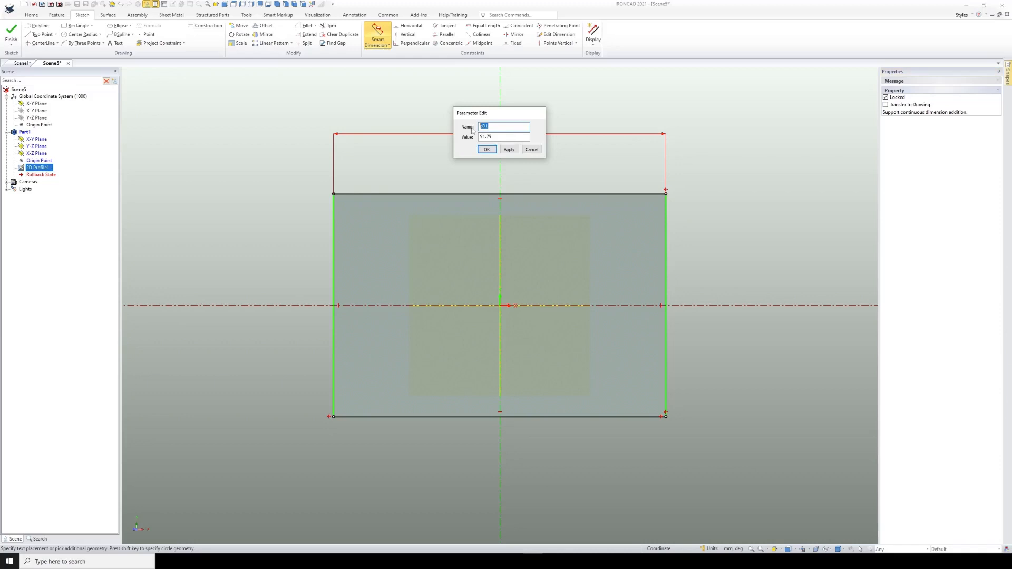
pyautogui.write('Tr')
pyautogui.write('ayCavityAreaLength')
pyautogui.doubleClick(478, 137)
pyautogui.write('360')
pyautogui.click(486, 149)
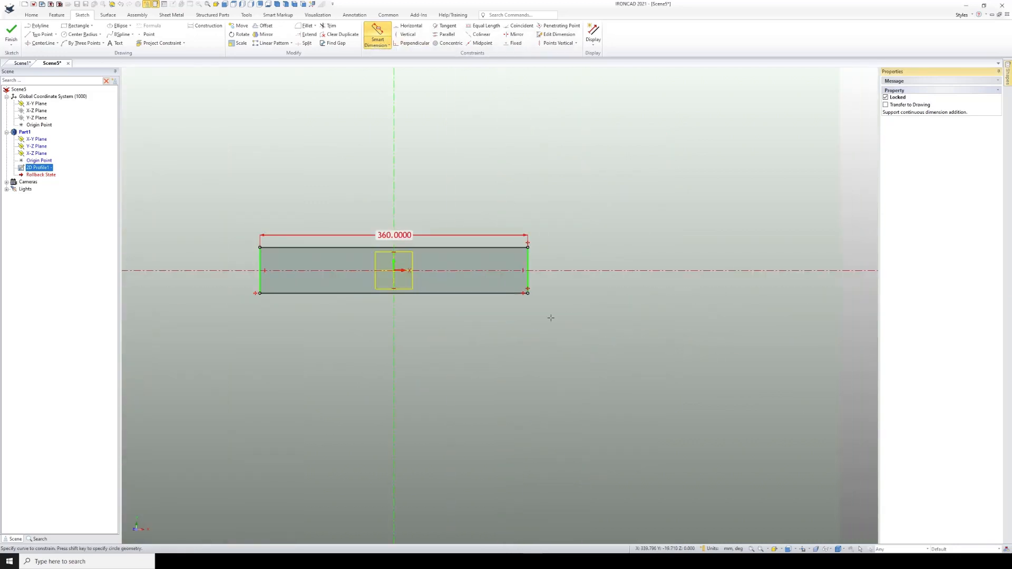
# Dimension the right edge as TrayCavityAreaWidth with a value of 220 mm, and move the 360 mm dimension farther above the rectangle
pyautogui.scroll(2, 516, 290)
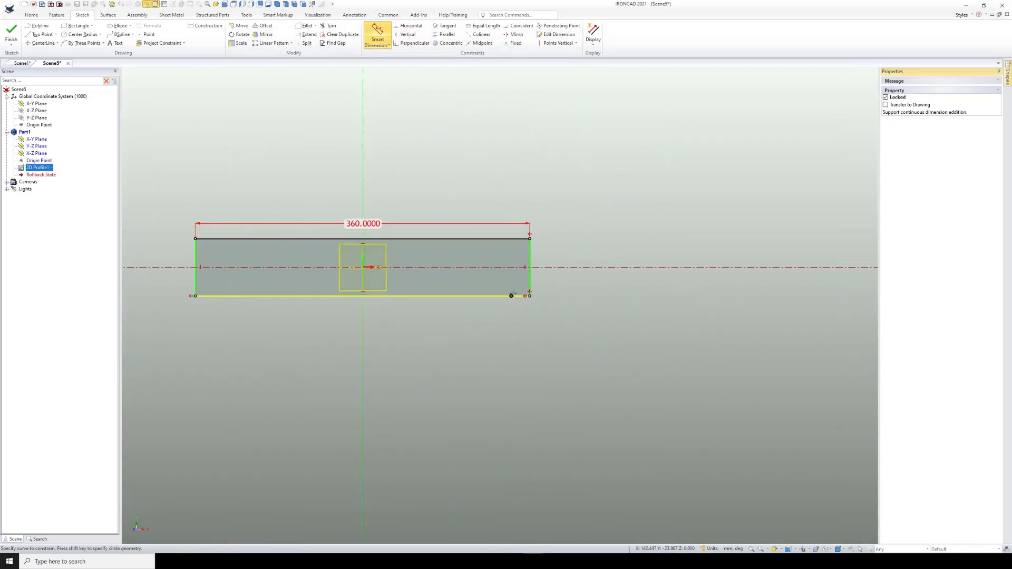
pyautogui.click(530, 278)
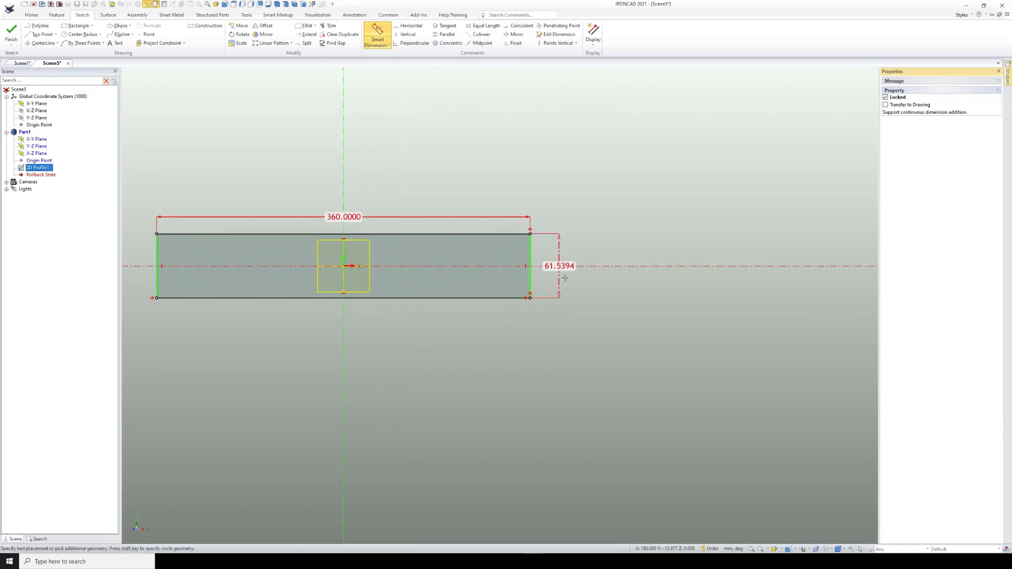
pyautogui.click(592, 279)
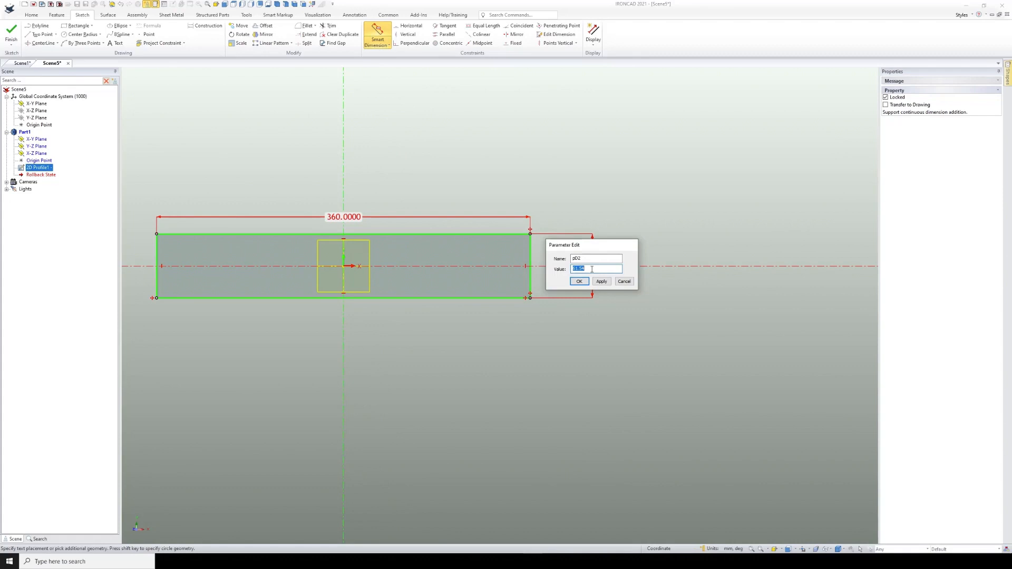
pyautogui.write('220')
pyautogui.doubleClick(578, 258)
pyautogui.write('TrayCavityAreaWidth')
pyautogui.click(578, 282)
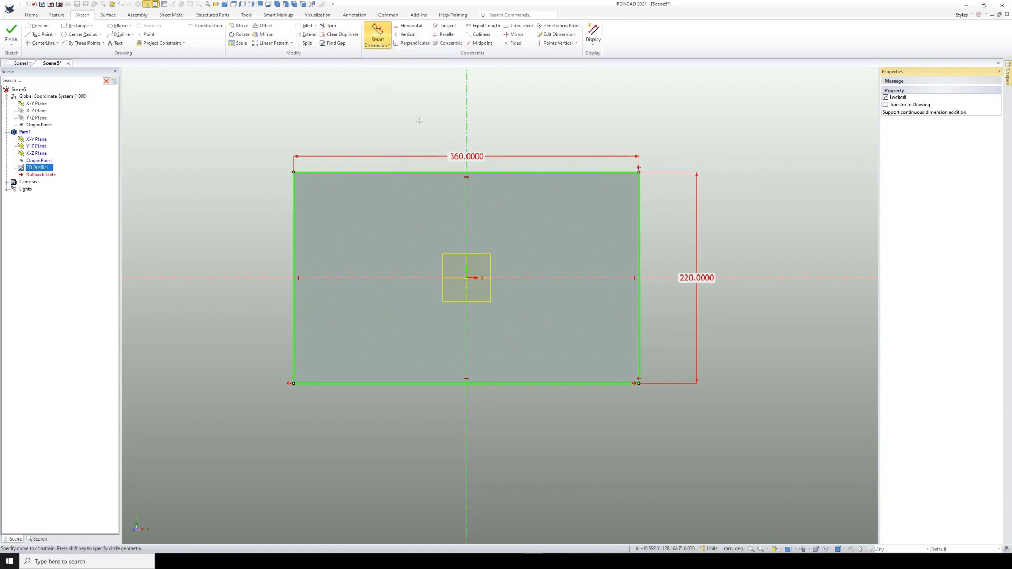
pyautogui.press('Escape')
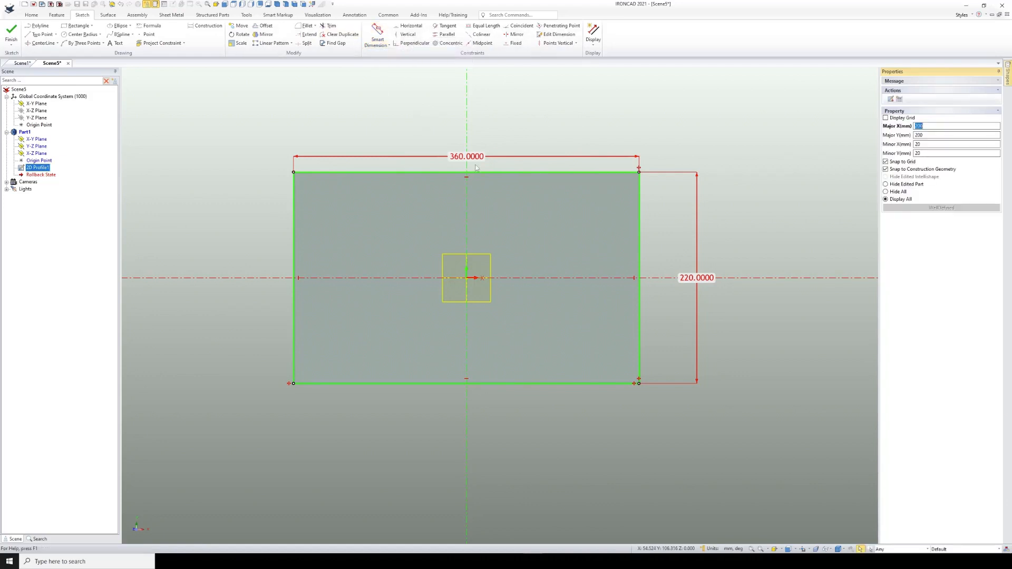
pyautogui.moveTo(473, 157); pyautogui.dragTo(470, 127)
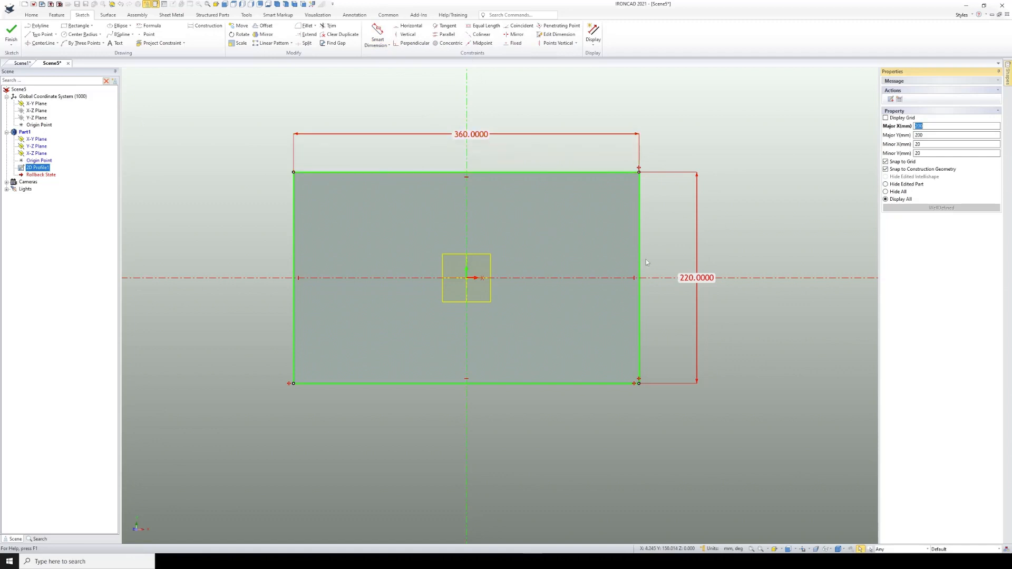
# Finish the sketch and rename the 2D profile to Tray Cavity Area
pyautogui.click(11, 34)
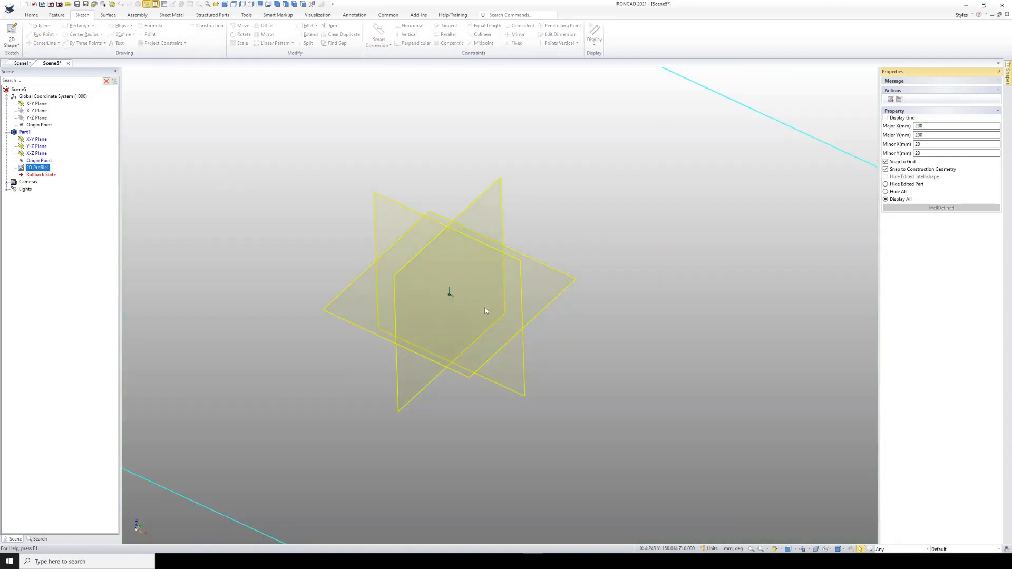
pyautogui.click(484, 300)
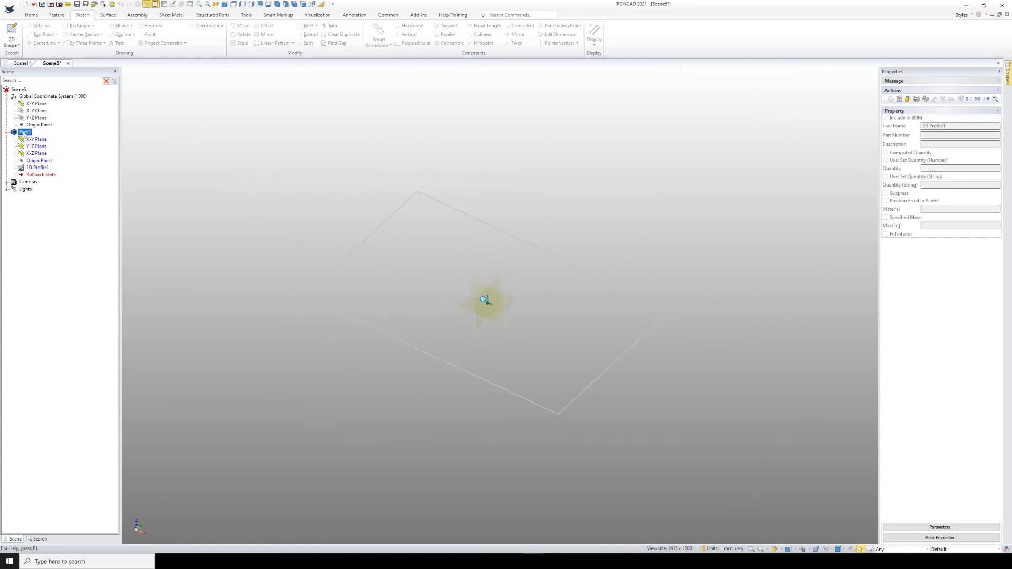
pyautogui.click(39, 168)
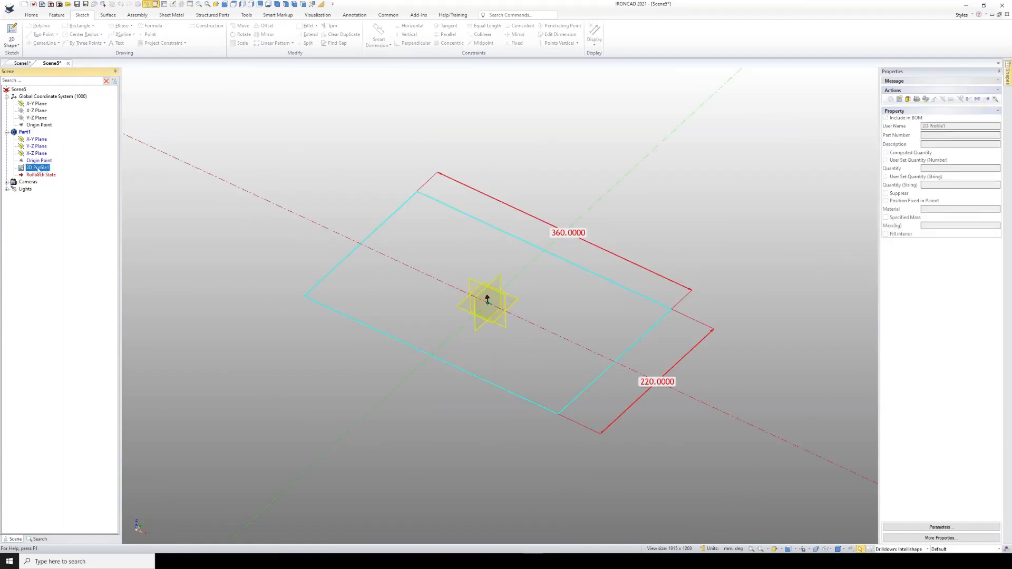
pyautogui.click(38, 168)
pyautogui.write('Tray Cavity Area')
pyautogui.press('Return')
# Extrude the Tray Cavity Area profile 60 mm downward as added material
pyautogui.rightClick(49, 169)
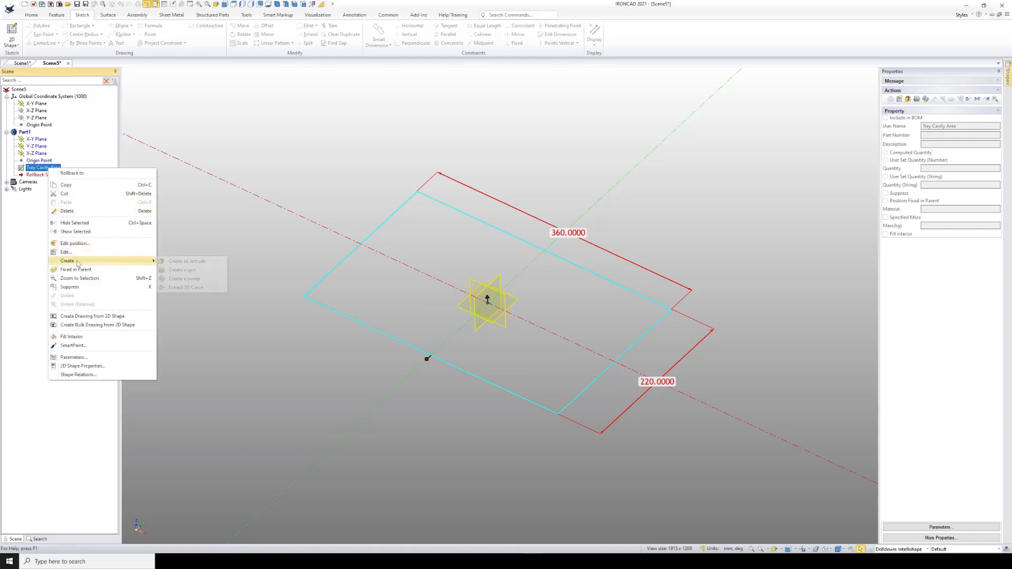
pyautogui.click(191, 263)
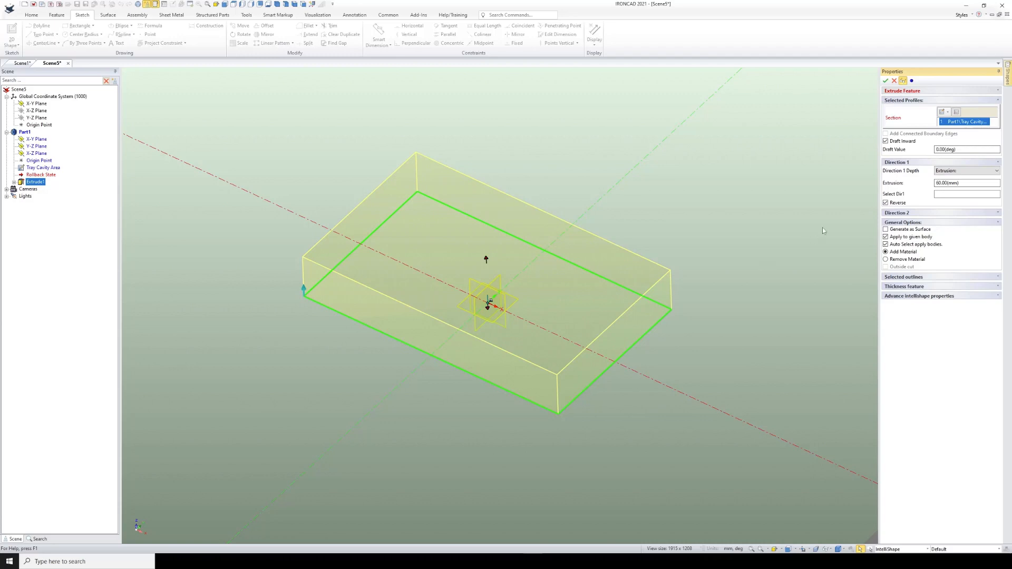
pyautogui.click(886, 204)
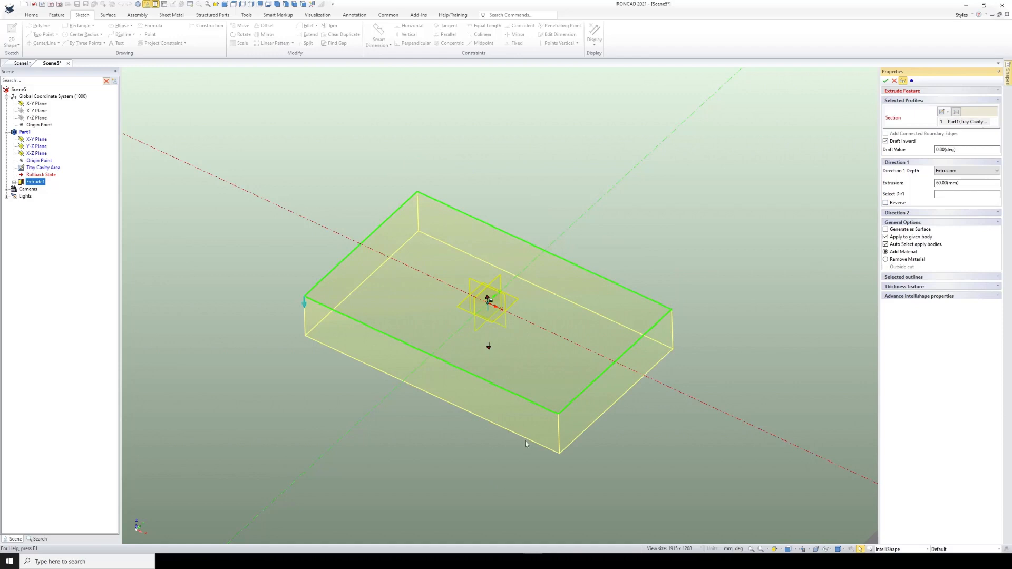
pyautogui.moveTo(587, 343)
pyautogui.mouseDown(button='middle')
pyautogui.moveTo(493, 384)
pyautogui.moveTo(585, 332)
pyautogui.mouseUp(button='middle')
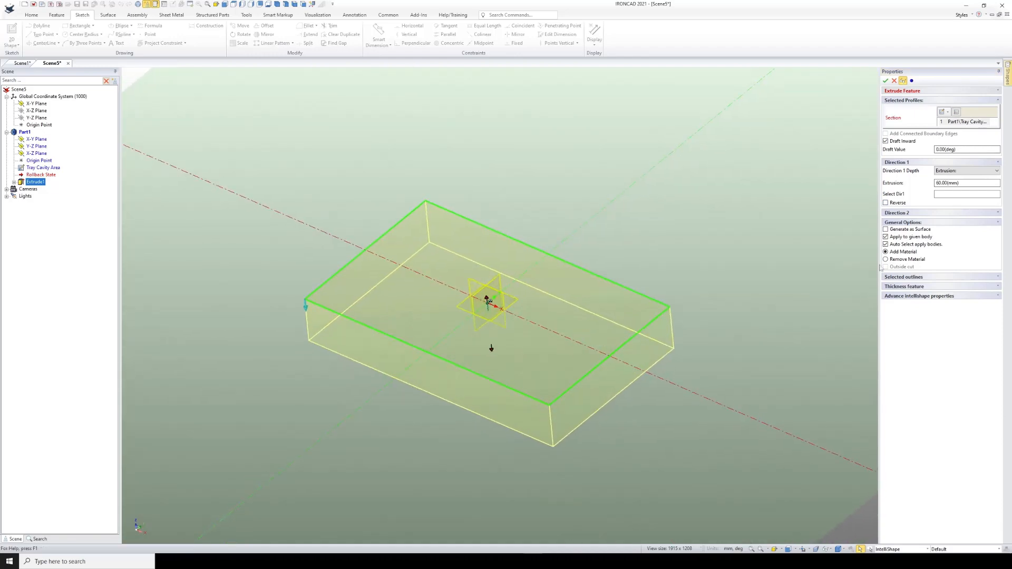
pyautogui.click(998, 214)
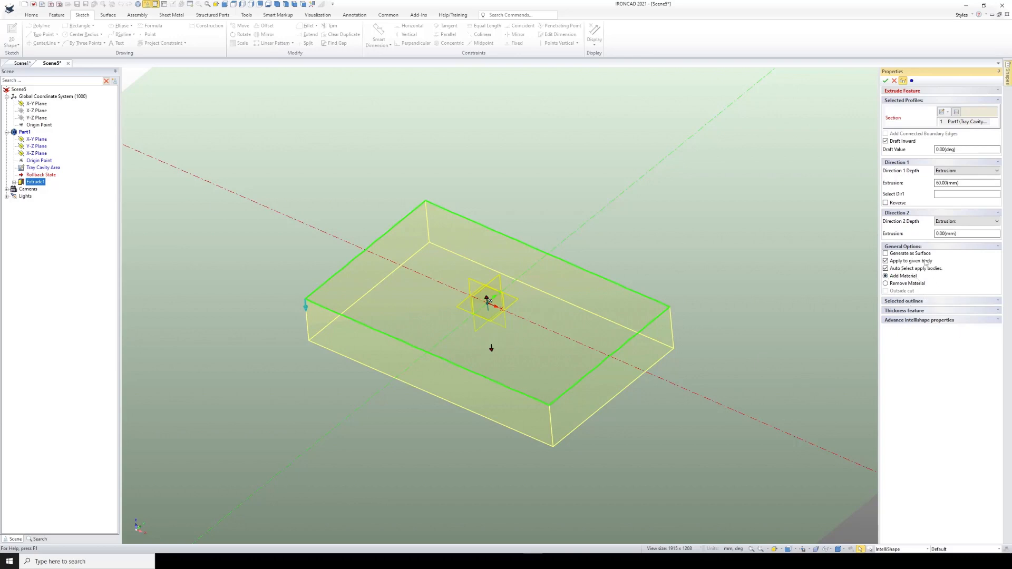
pyautogui.click(886, 81)
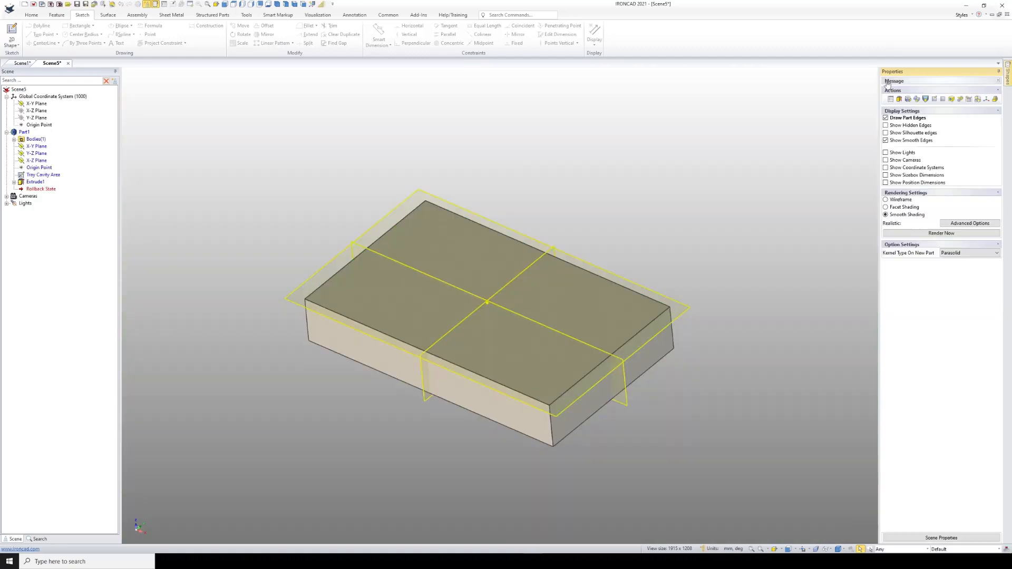
# Examine the part's bodies and compare the resulting body with the extrude feature and the whole part
pyautogui.click(33, 139)
pyautogui.click(14, 139)
pyautogui.click(44, 147)
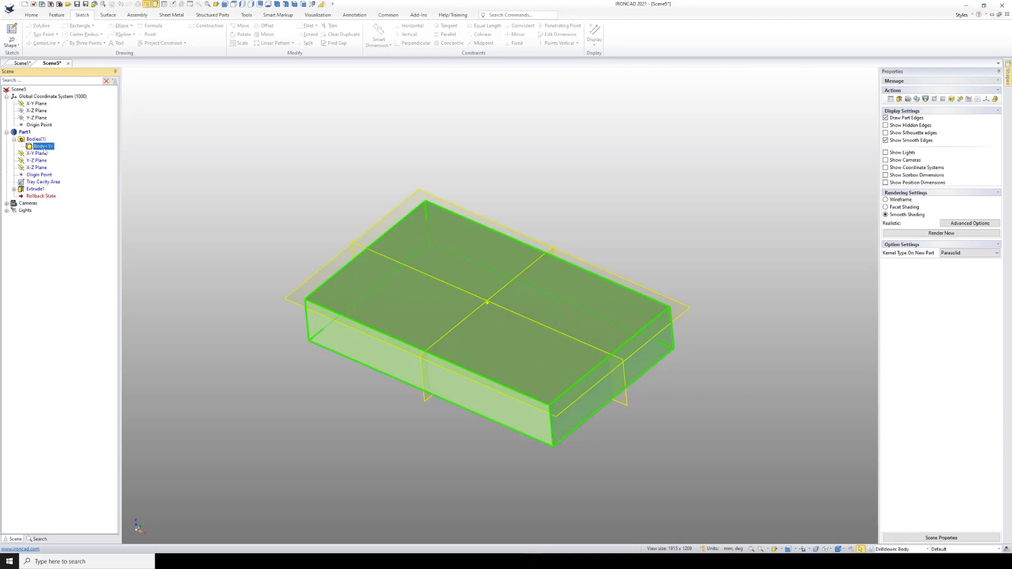
pyautogui.click(41, 190)
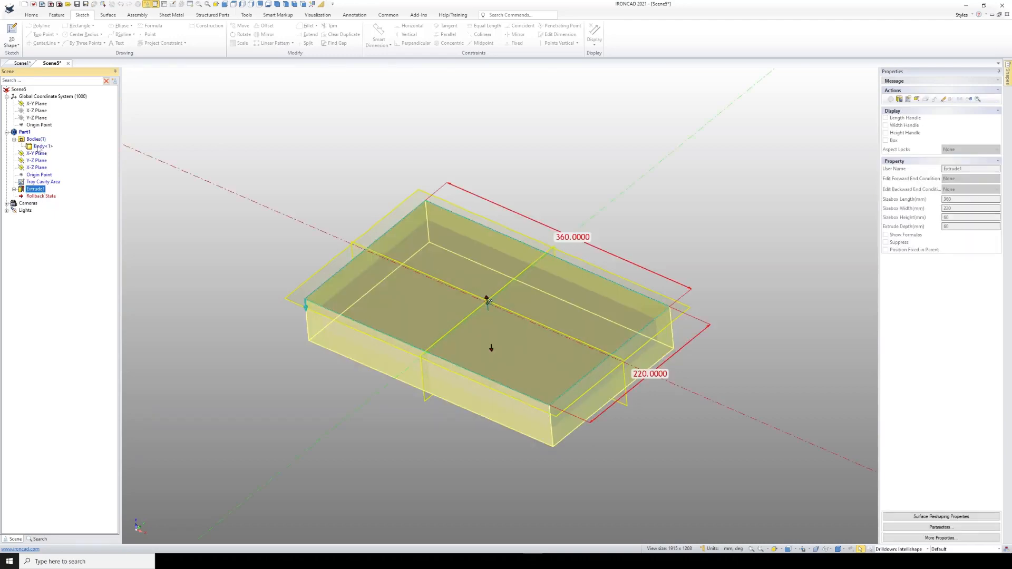
pyautogui.click(41, 147)
pyautogui.click(24, 132)
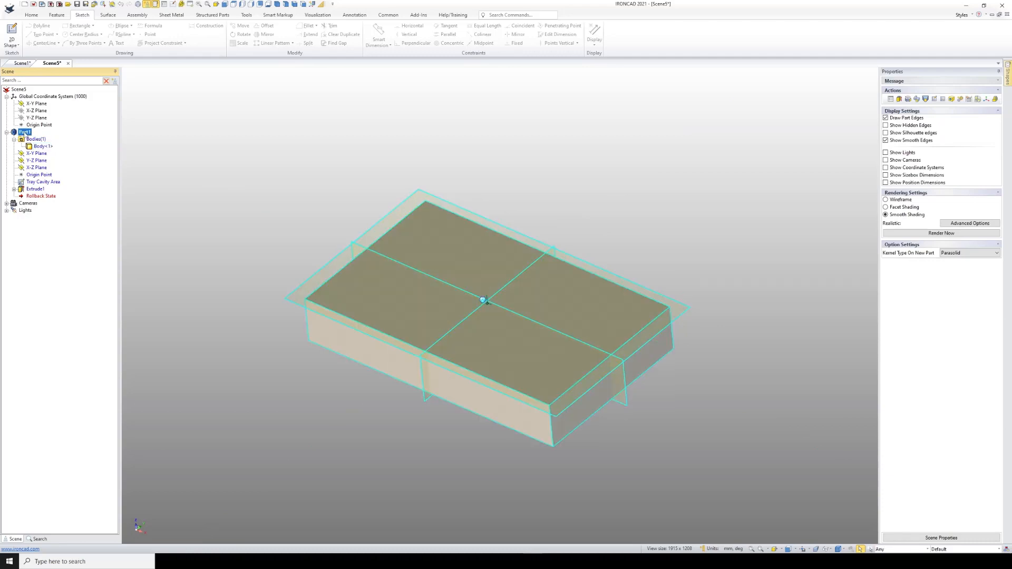
pyautogui.click(36, 190)
# Rename the extrude feature to Tray Cavity Area by copying the name of its 2D profile
pyautogui.click(42, 182)
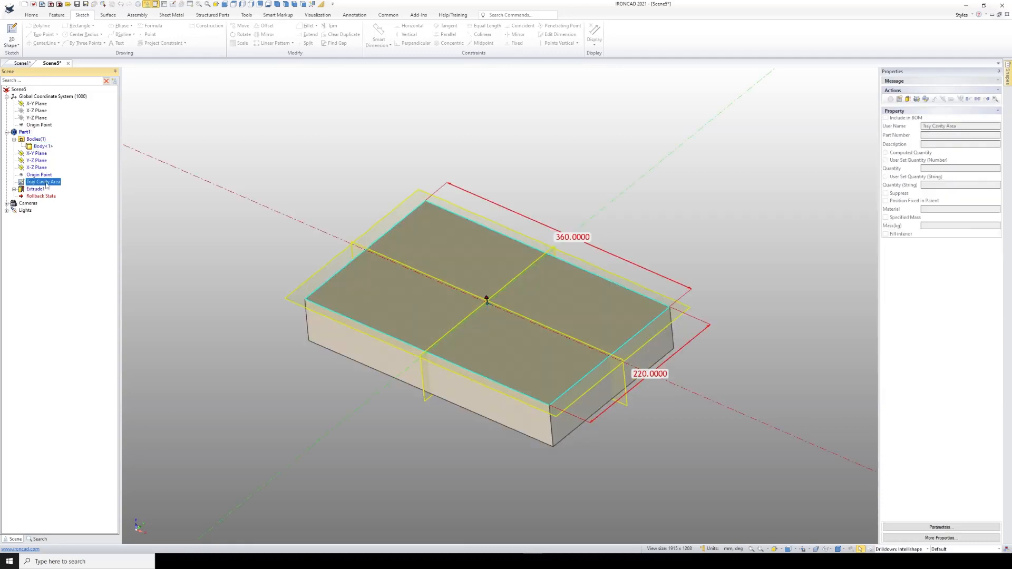
pyautogui.click(44, 182)
pyautogui.rightClick(46, 183)
pyautogui.click(60, 207)
pyautogui.doubleClick(36, 189)
pyautogui.rightClick(36, 189)
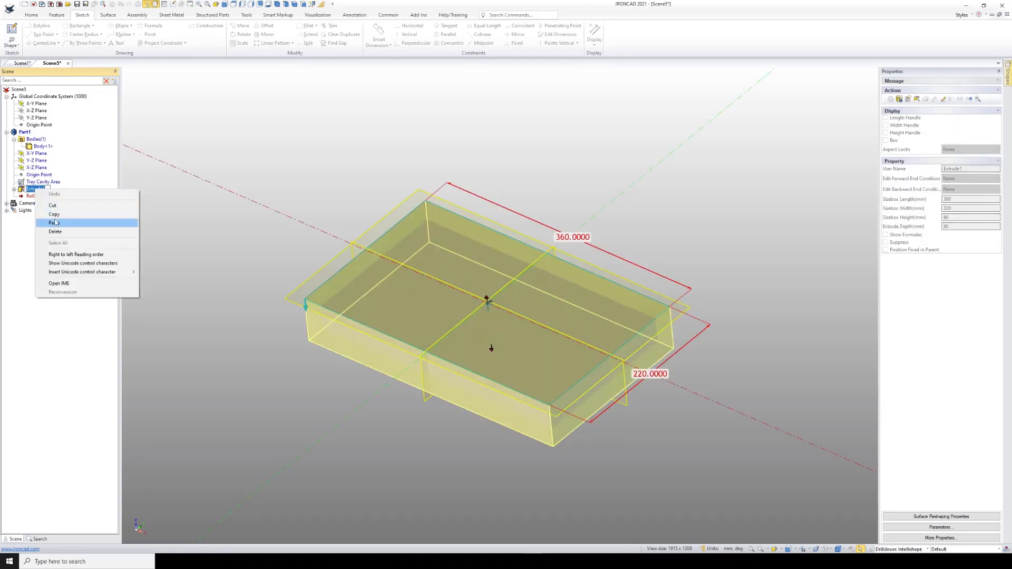
pyautogui.click(52, 223)
pyautogui.click(48, 184)
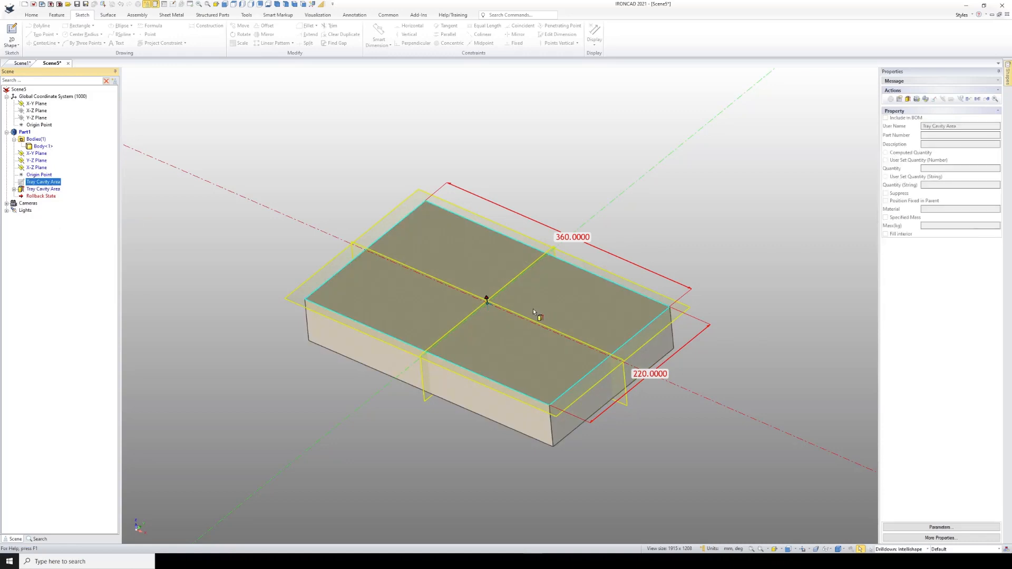
pyautogui.click(587, 189)
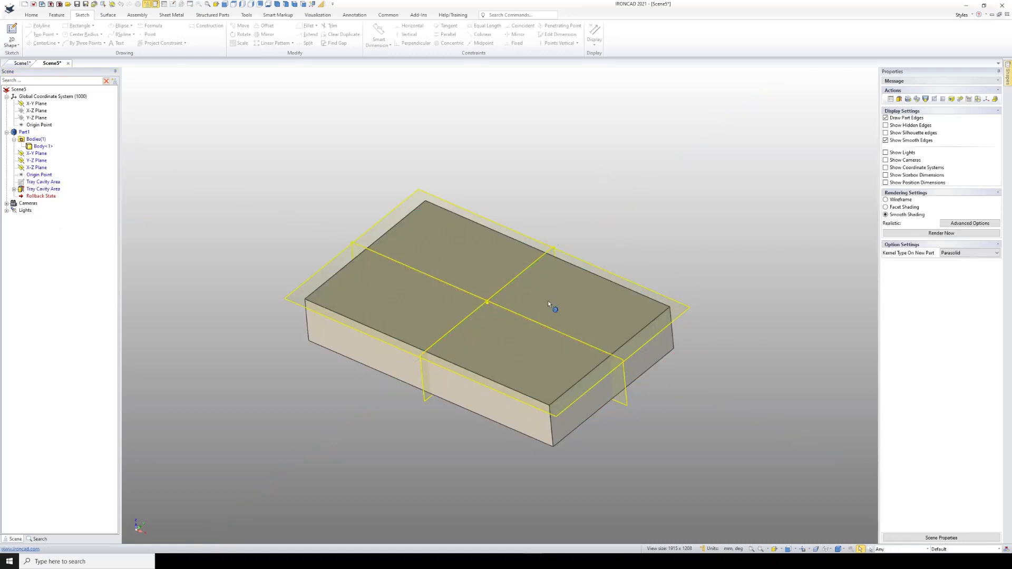
# Add a Cylinder (Cut) catalog shape to the block's upper face and set its height to 40 mm
pyautogui.moveTo(446, 311); pyautogui.dragTo(464, 300, button='middle')
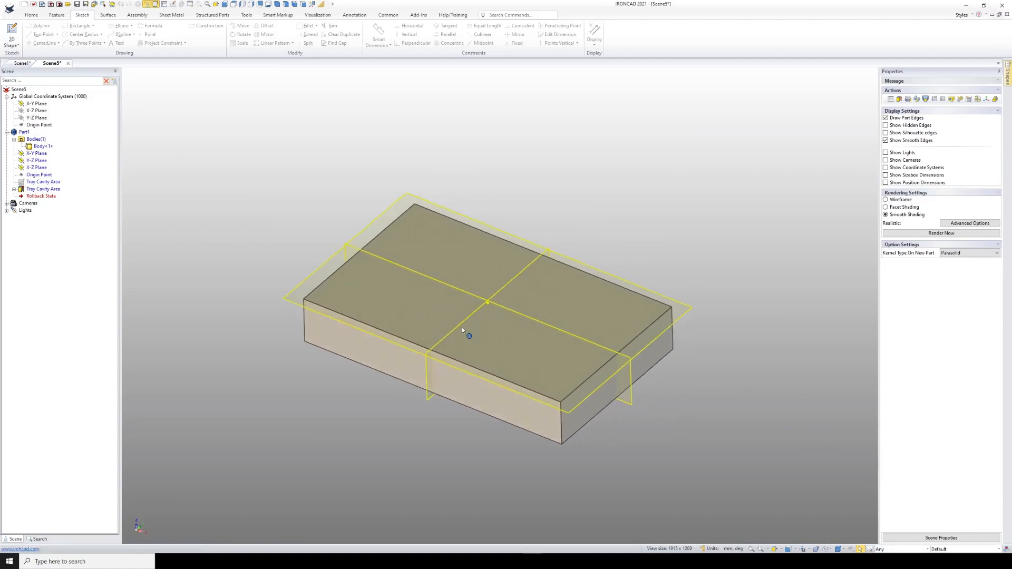
pyautogui.scroll(2, 525, 337)
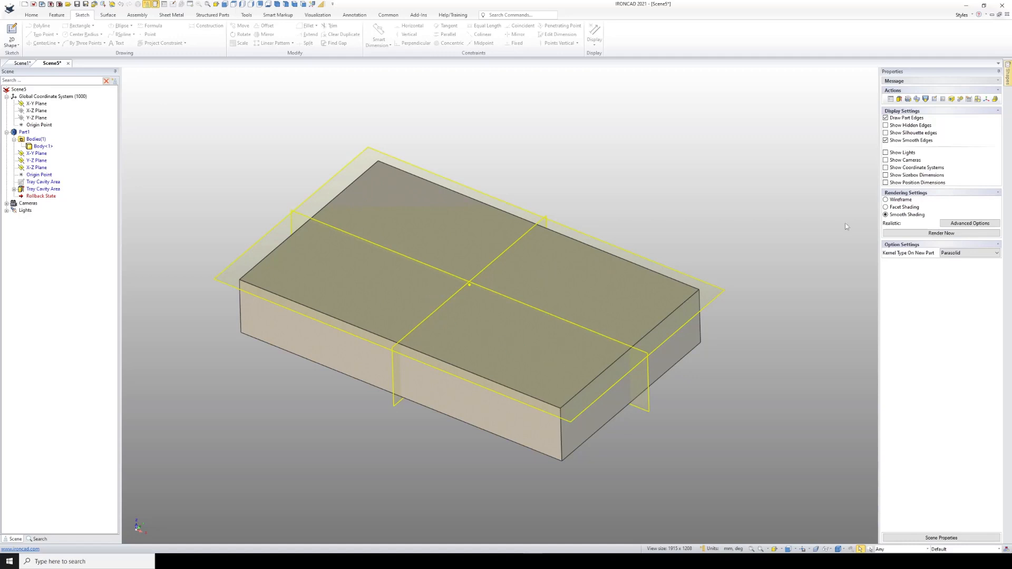
pyautogui.moveTo(1009, 82)
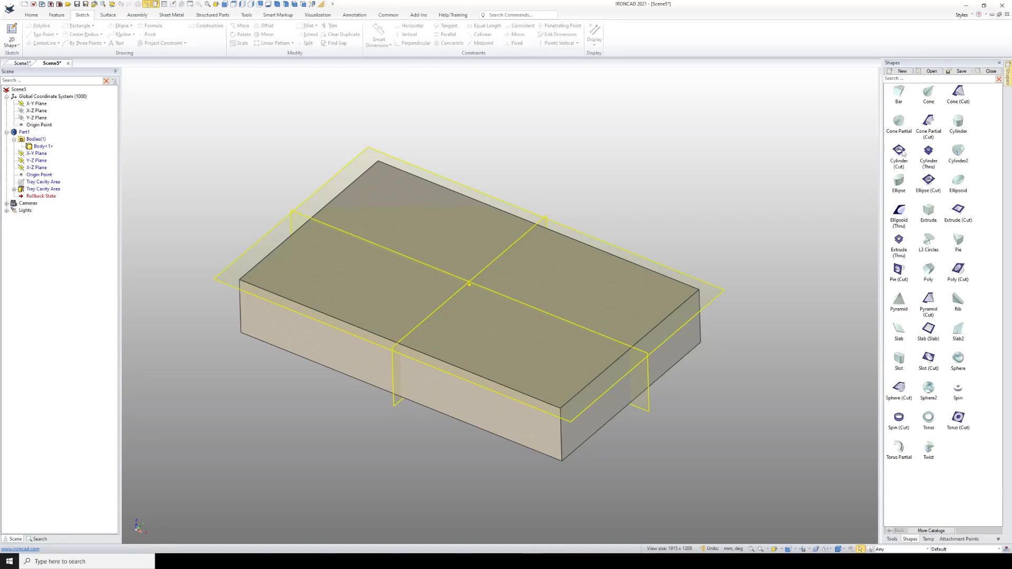
pyautogui.moveTo(902, 153); pyautogui.dragTo(575, 293)
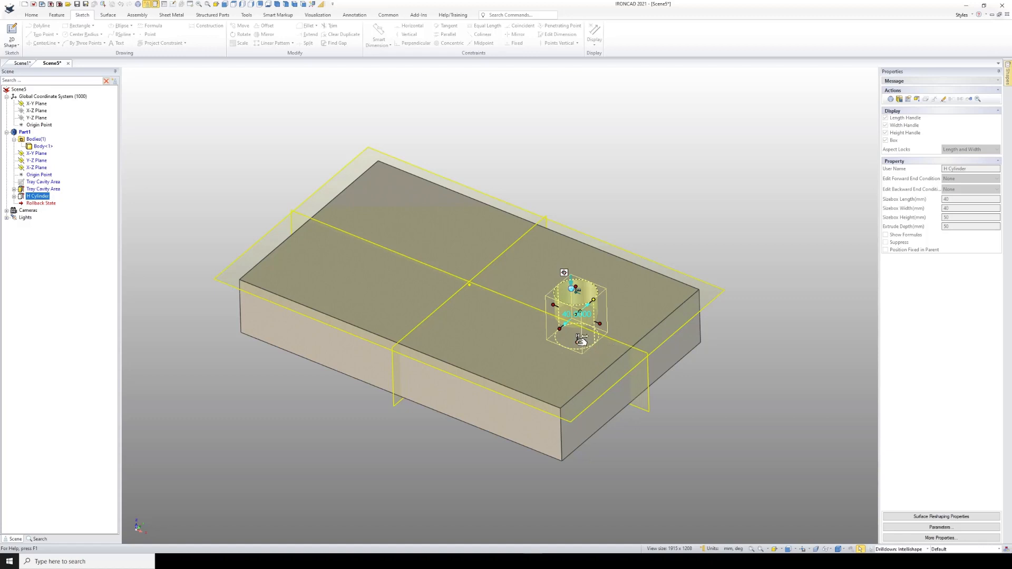
pyautogui.click(581, 342)
pyautogui.write('40')
pyautogui.press('Return')
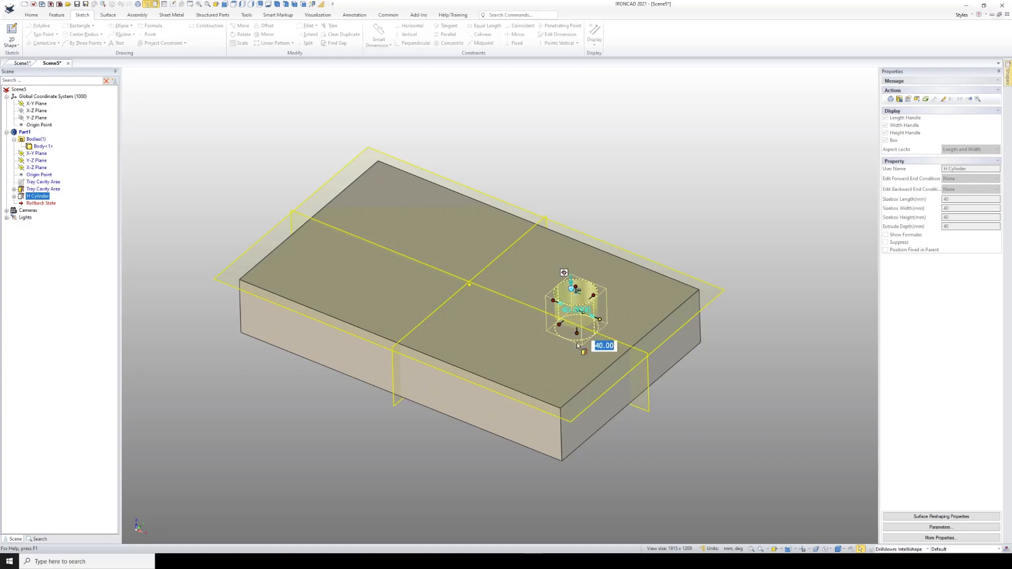
pyautogui.click(664, 230)
pyautogui.scroll(5, 562, 314)
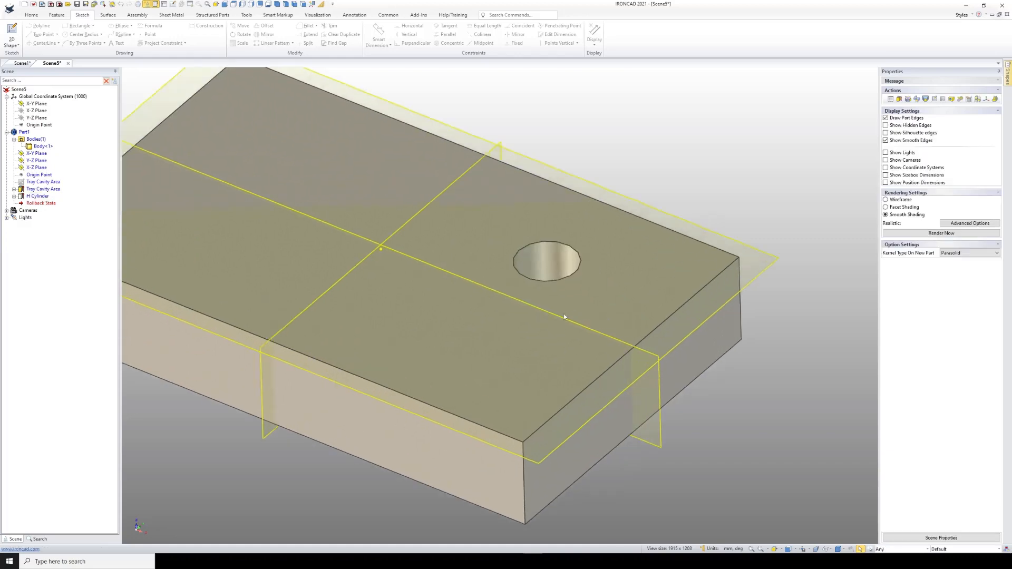
pyautogui.moveTo(540, 266)
pyautogui.mouseDown(button='middle')
pyautogui.moveTo(531, 369)
pyautogui.moveTo(545, 349)
pyautogui.moveTo(548, 264)
pyautogui.moveTo(544, 284)
pyautogui.mouseUp(button='middle')
pyautogui.scroll(-3, 501, 302)
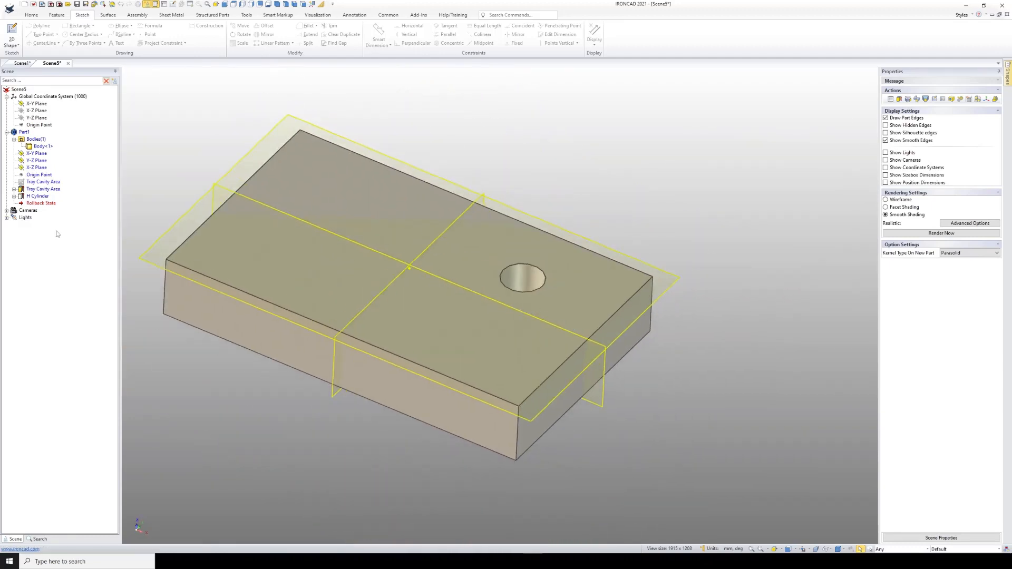
# Rename the cylindrical cut feature to Cavity Shape Cylinder
pyautogui.click(35, 196)
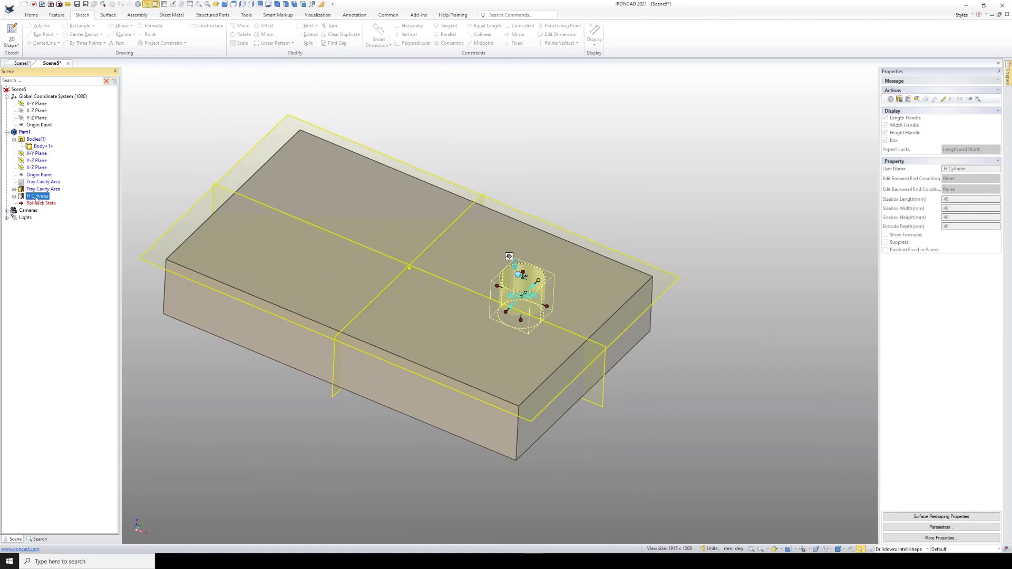
pyautogui.click(35, 196)
pyautogui.write('Cavity Shape Cylinder')
pyautogui.press('Return')
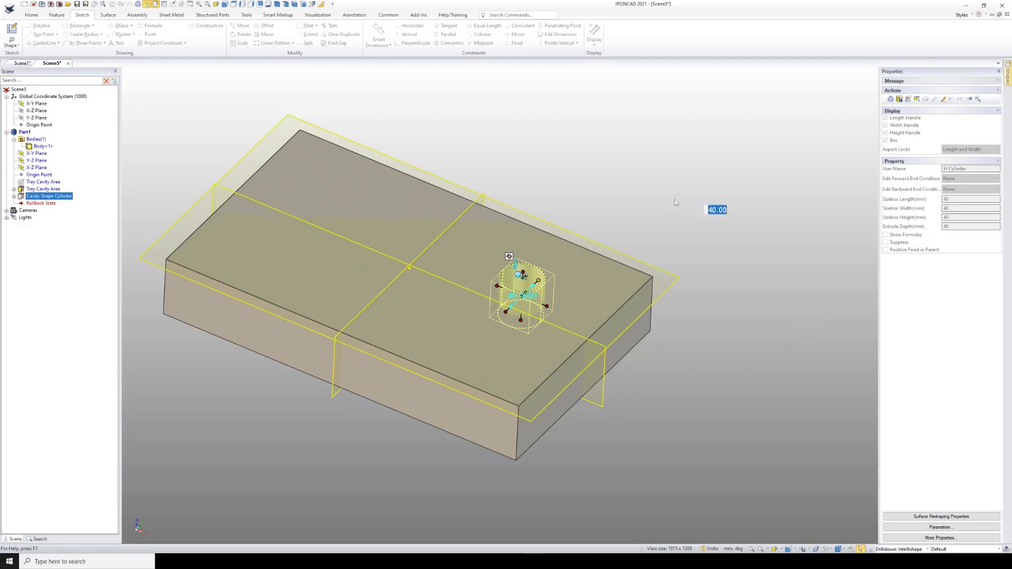
pyautogui.click(659, 192)
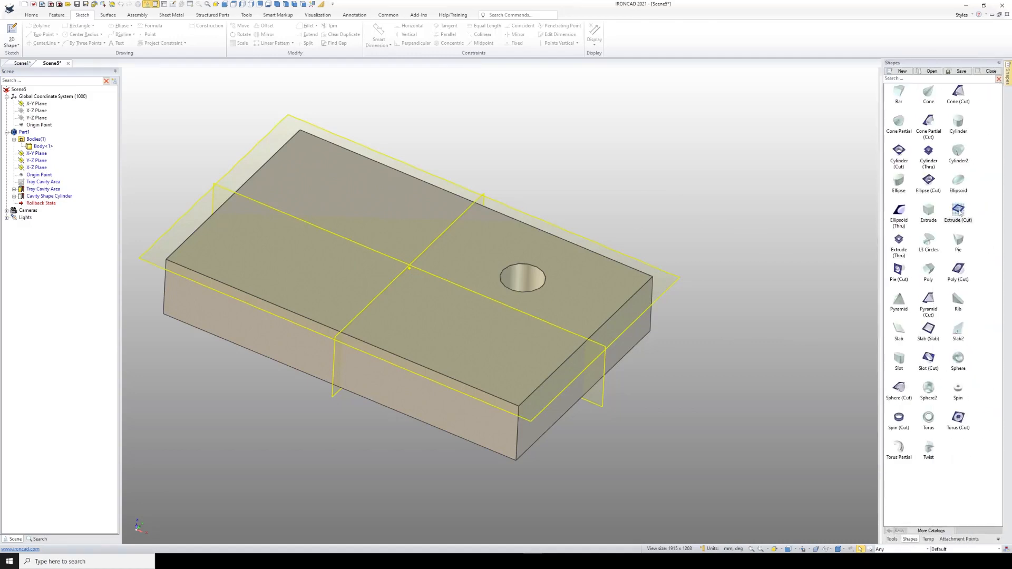
# Add an Extrude (Cut) catalog shape to the block's upper face and set its length and width to 40 mm
pyautogui.moveTo(959, 213); pyautogui.dragTo(459, 328)
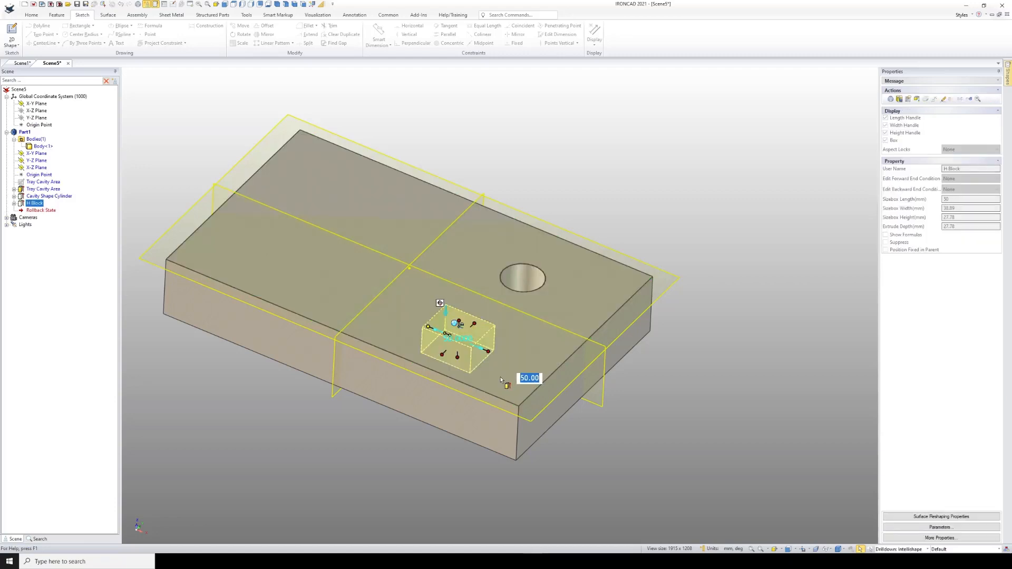
pyautogui.click(489, 350)
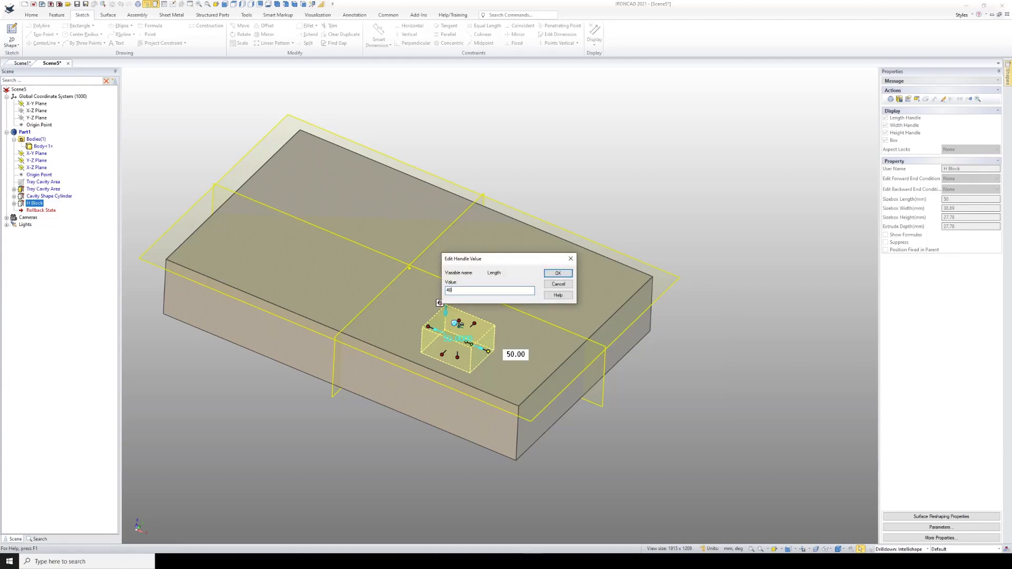
pyautogui.press('Return')
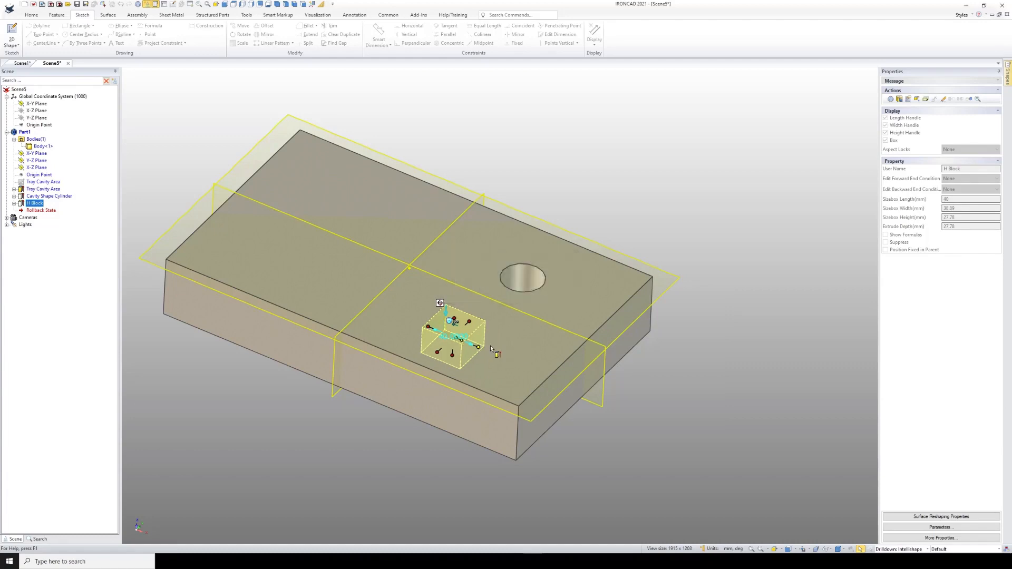
pyautogui.click(469, 323)
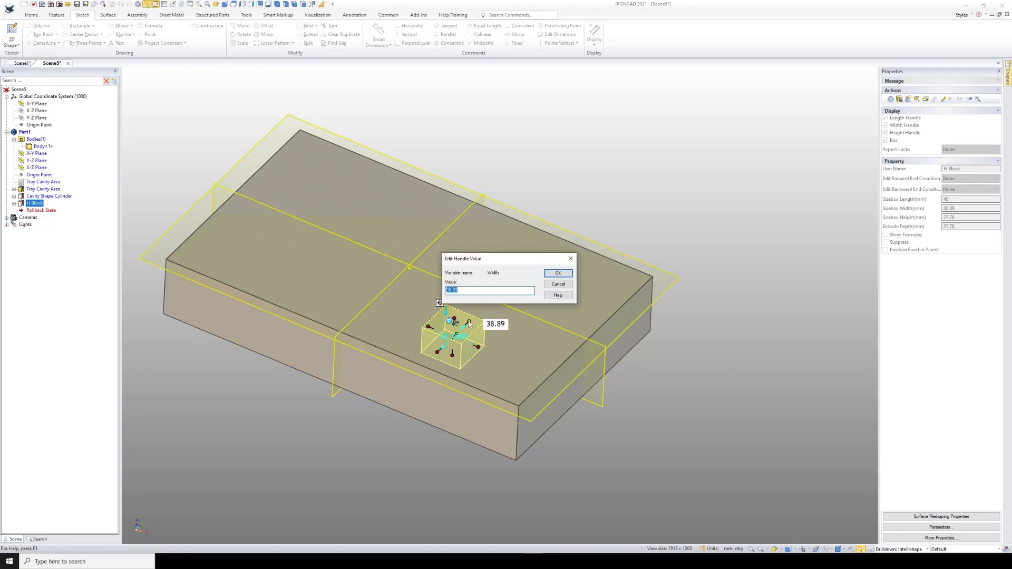
pyautogui.write('40')
pyautogui.press('Return')
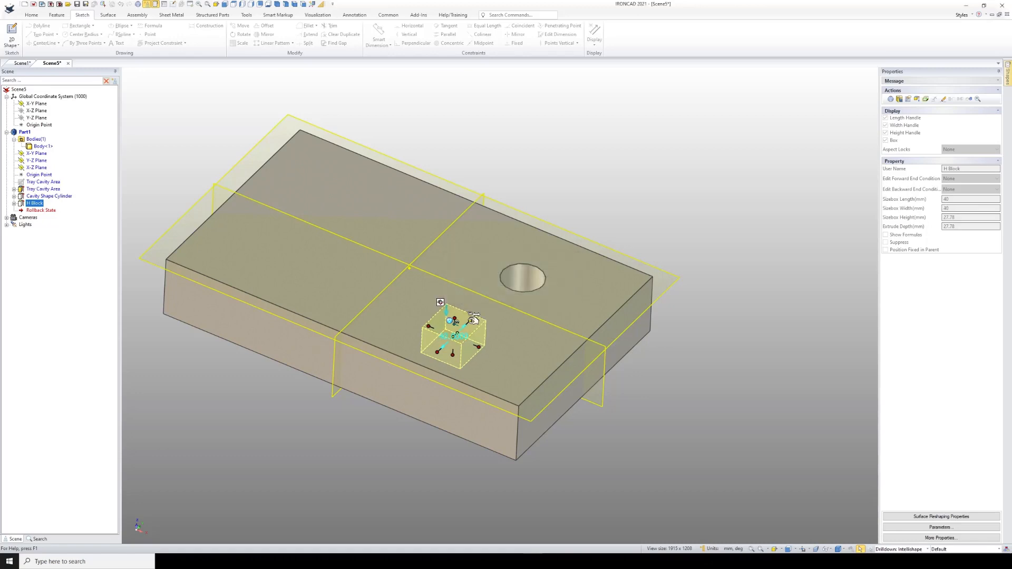
# Set the height of the rectangular cut to 20 mm
pyautogui.click(453, 356)
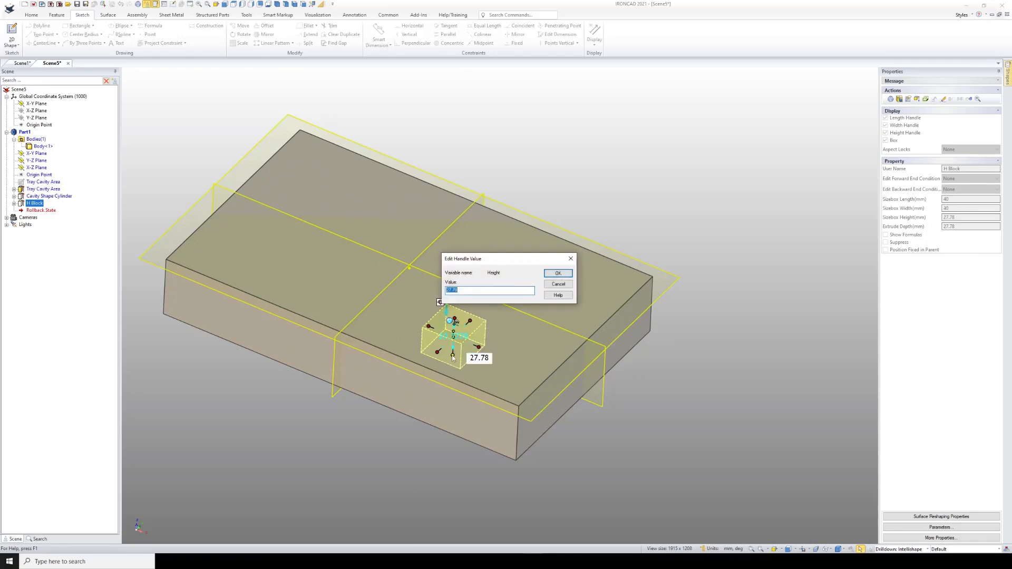
pyautogui.write('20')
pyautogui.press('Return')
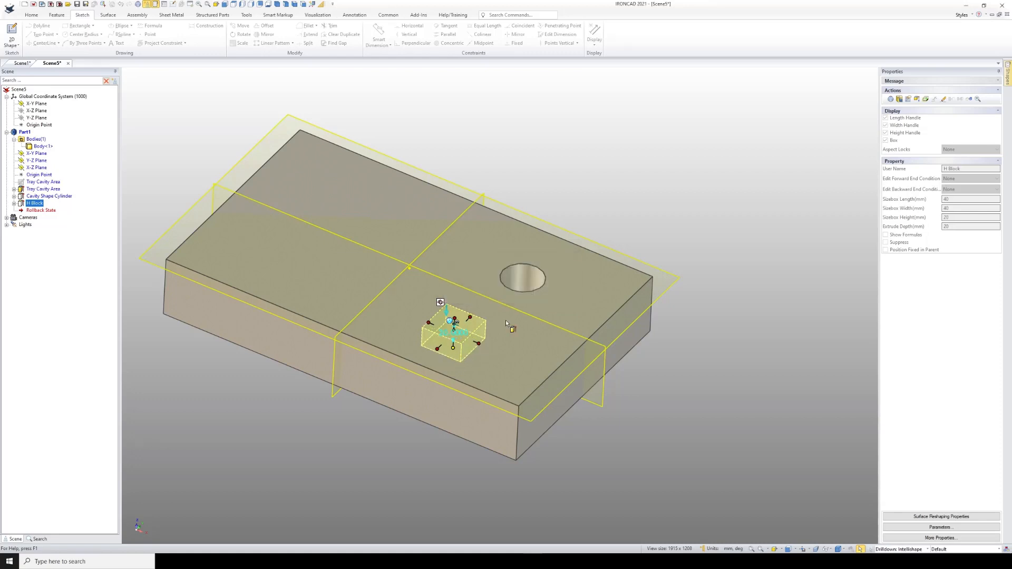
pyautogui.click(592, 182)
pyautogui.scroll(2, 464, 341)
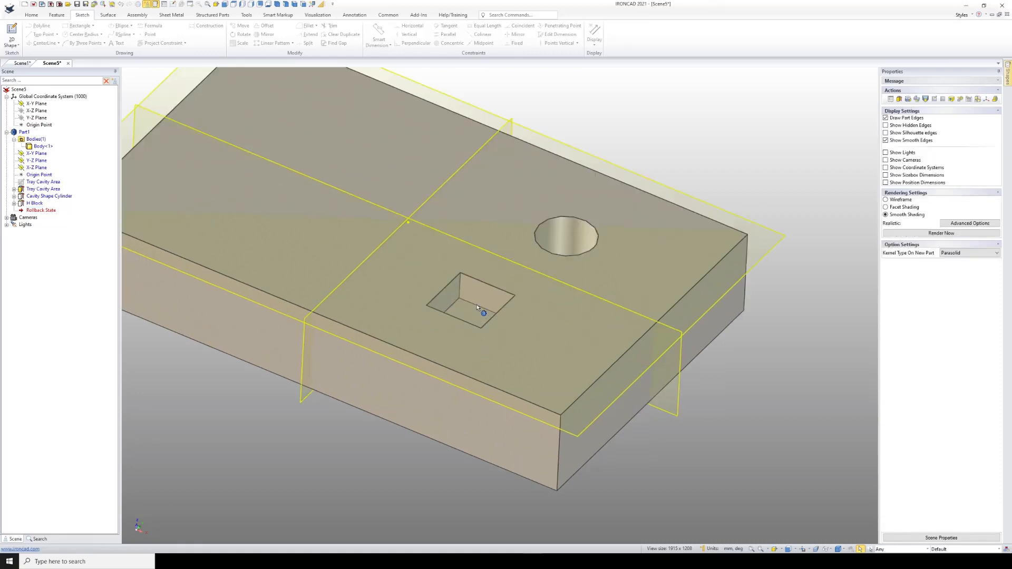
pyautogui.moveTo(477, 307)
pyautogui.mouseDown(button='middle')
pyautogui.moveTo(448, 366)
pyautogui.moveTo(459, 406)
pyautogui.moveTo(467, 395)
pyautogui.moveTo(463, 298)
pyautogui.mouseUp(button='middle')
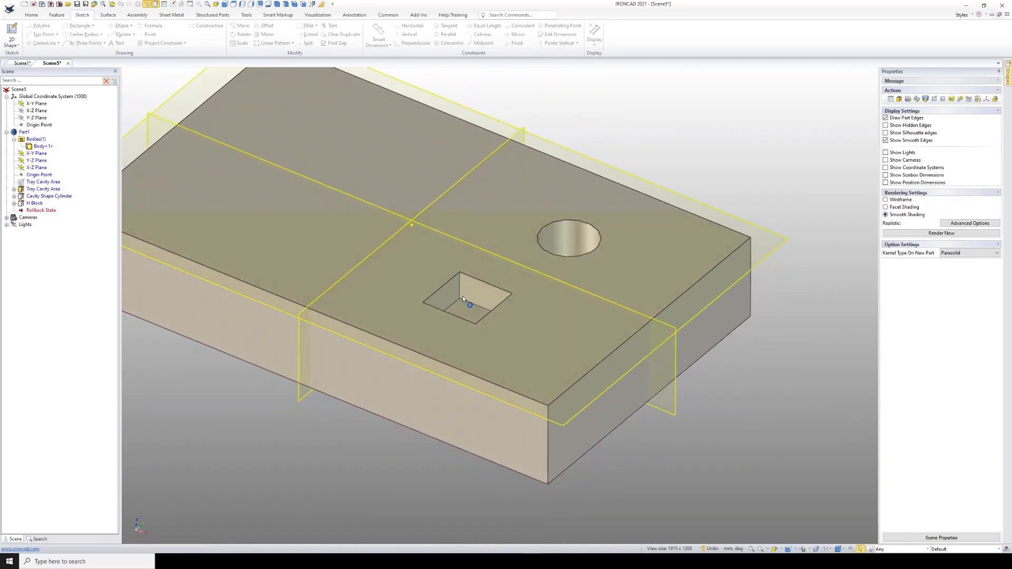
pyautogui.scroll(1, 460, 315)
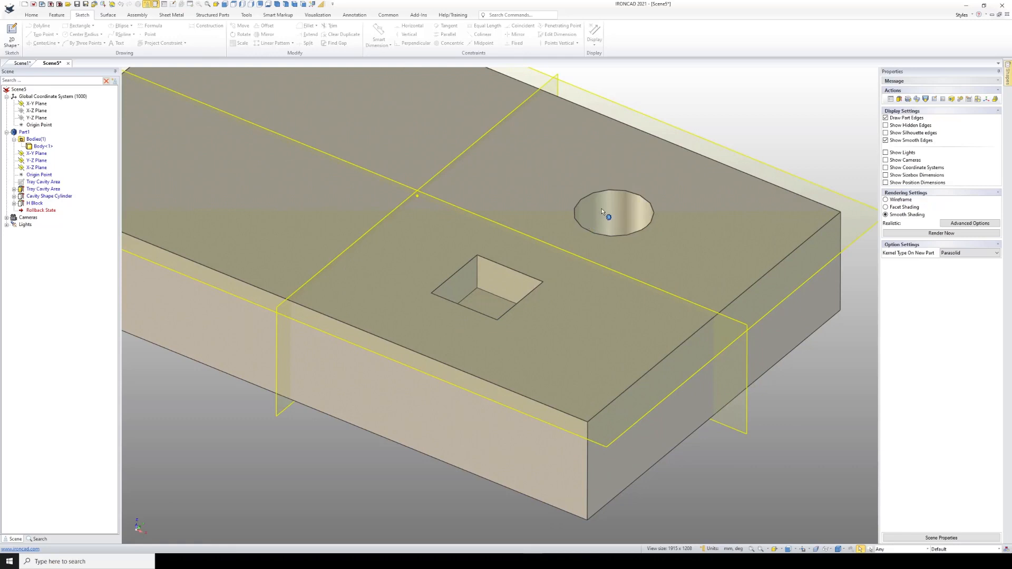
# Rename the rectangular cut feature to Cavity Shape Square, reusing the cylindrical cavity's name as the base text
pyautogui.click(42, 196)
pyautogui.click(44, 198)
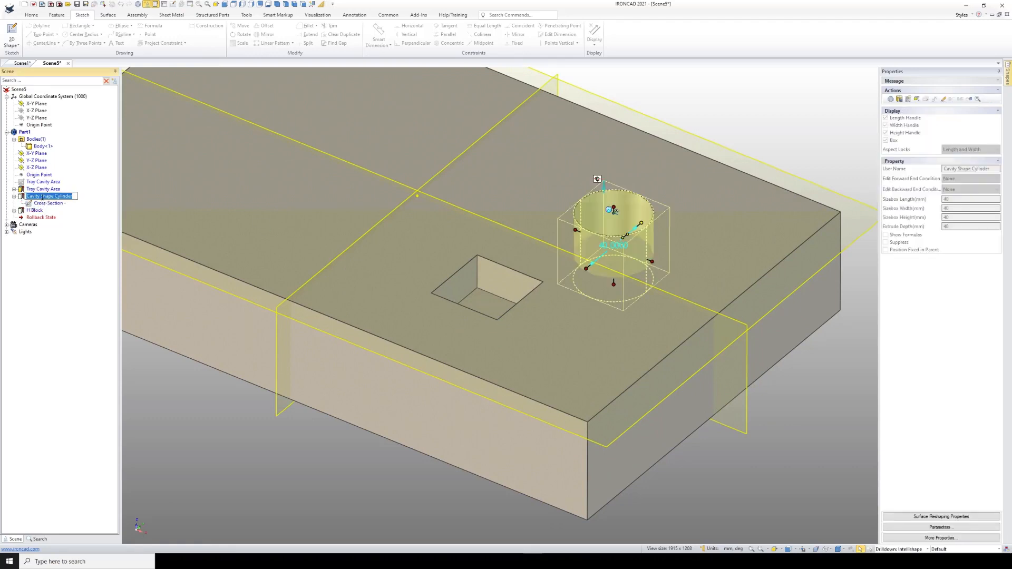
pyautogui.rightClick(43, 198)
pyautogui.click(65, 223)
pyautogui.click(35, 211)
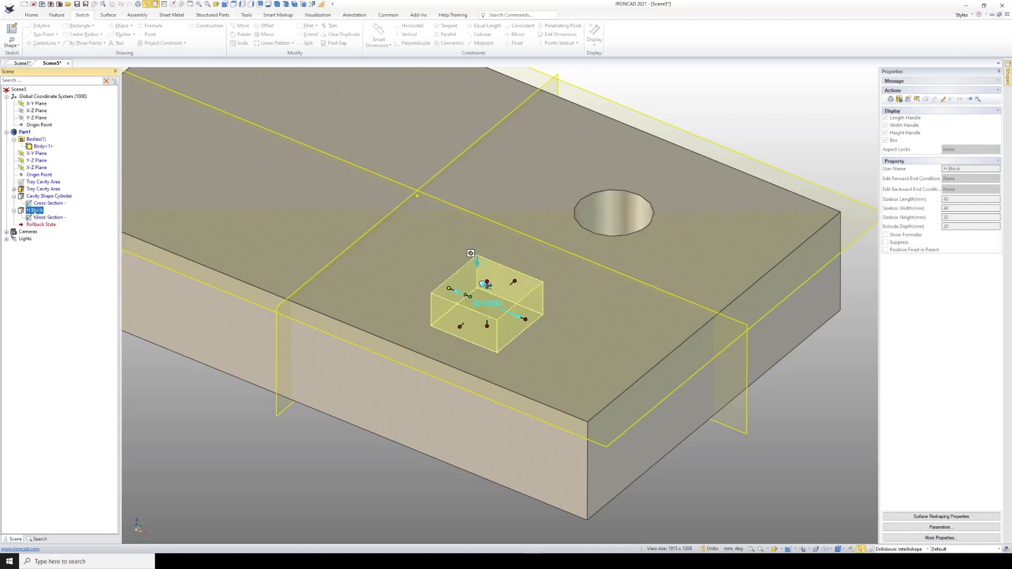
pyautogui.click(35, 211)
pyautogui.rightClick(34, 211)
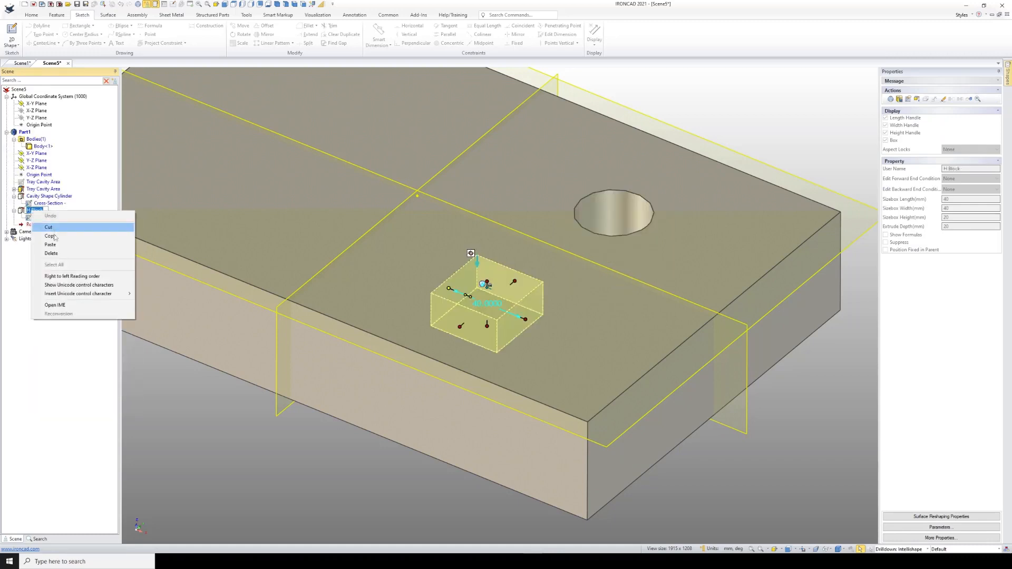
pyautogui.click(52, 246)
pyautogui.moveTo(73, 211); pyautogui.dragTo(56, 212)
pyautogui.write('Square')
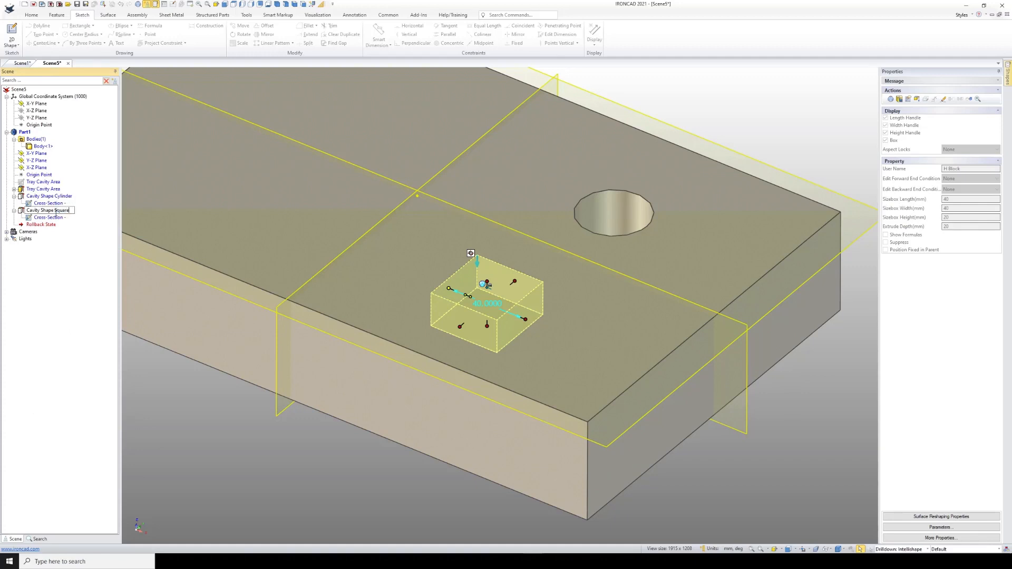
pyautogui.press('Return')
# Activate the TriBall on the Cavity Shape Cylinder feature
pyautogui.click(14, 196)
pyautogui.click(46, 196)
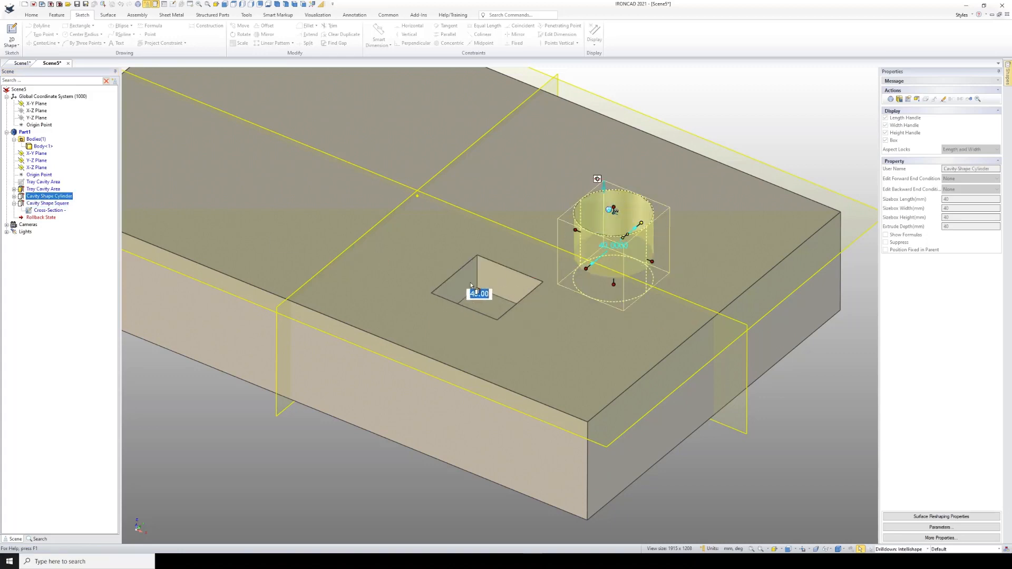
pyautogui.scroll(2, 606, 254)
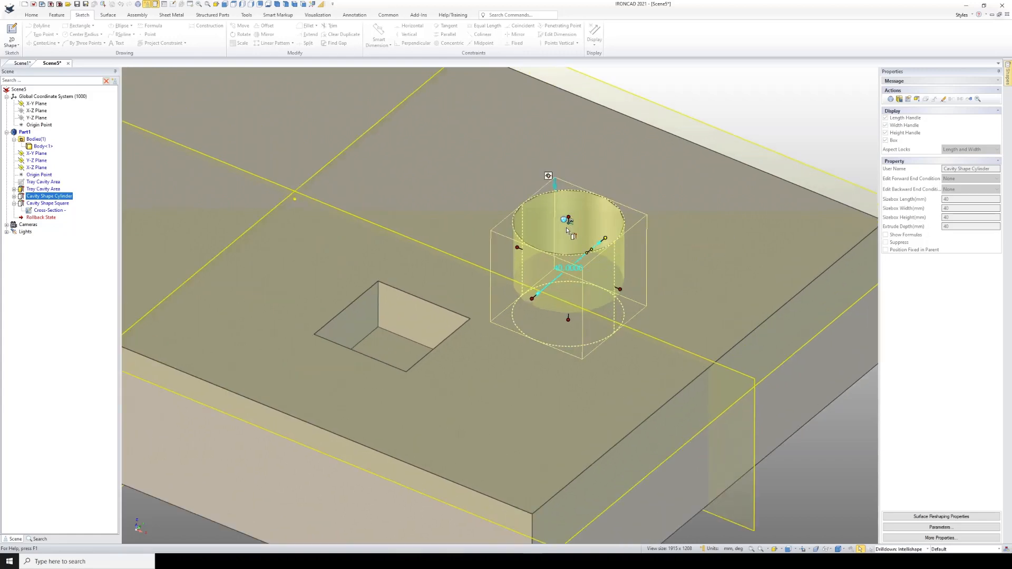
pyautogui.scroll(-1, 572, 242)
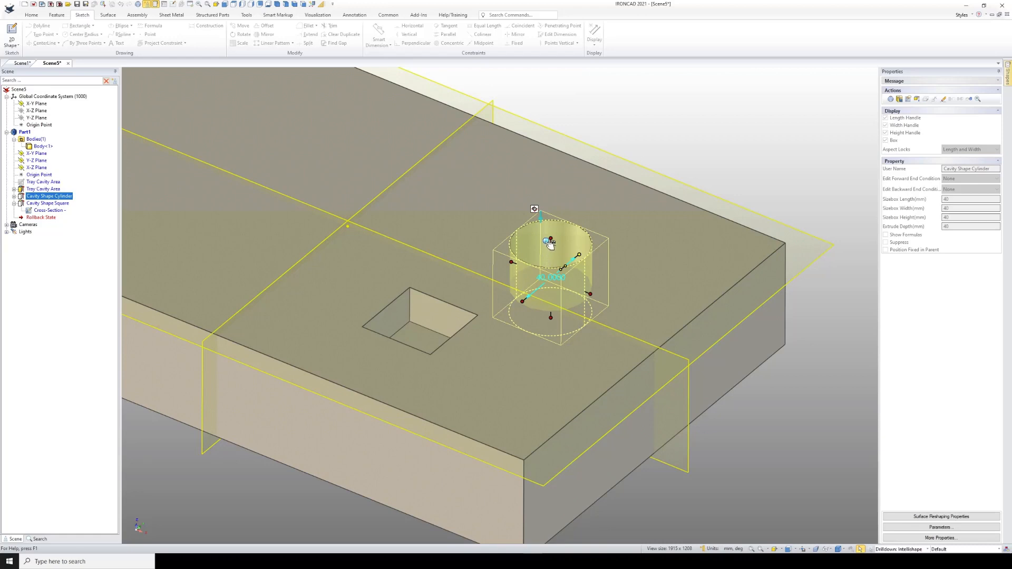
pyautogui.press('F10')
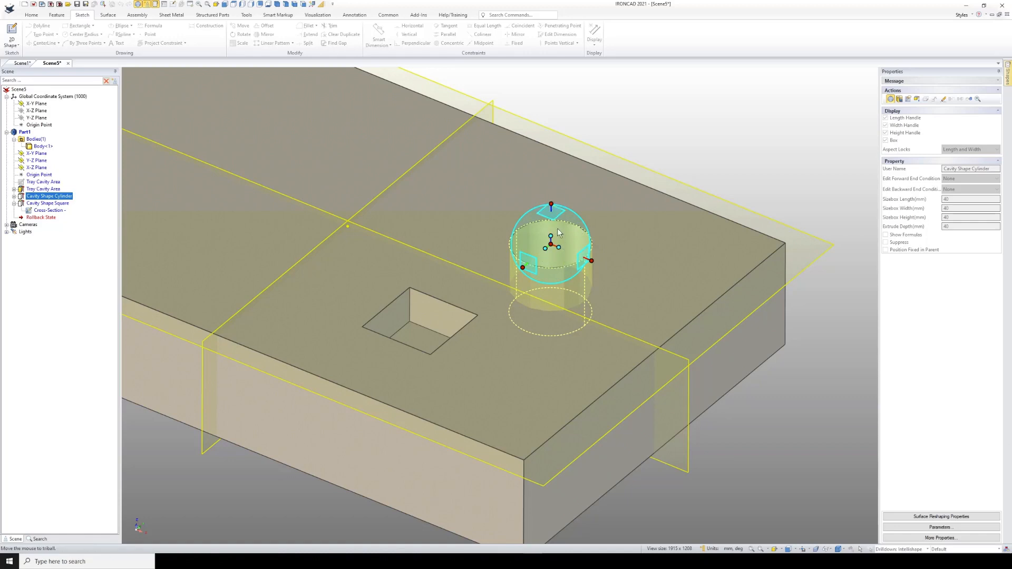
# Try moving the cylindrical cavity freely across the block's upper face and along single axes with the TriBall
pyautogui.moveTo(553, 208); pyautogui.dragTo(494, 166)
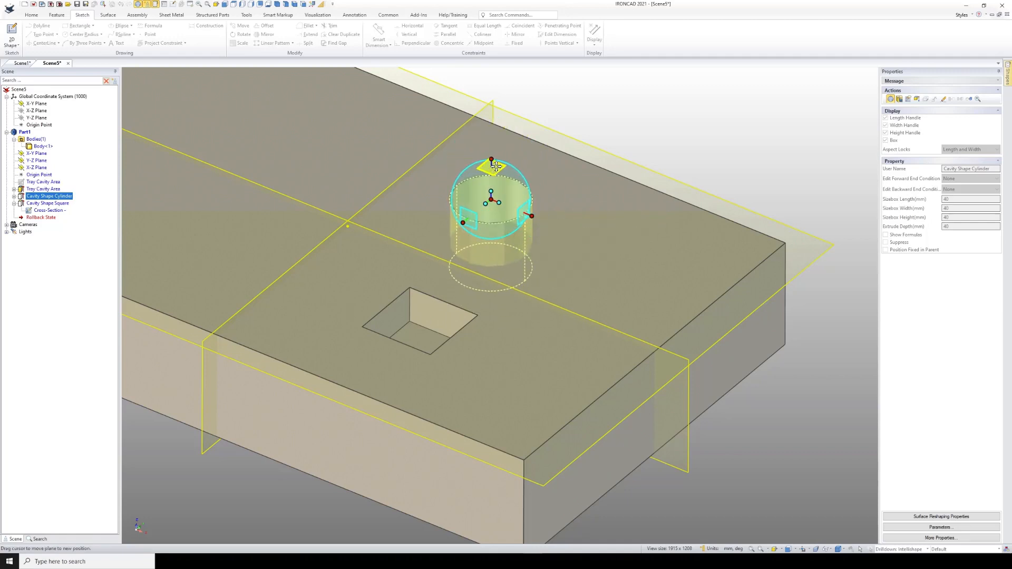
pyautogui.moveTo(495, 165)
pyautogui.mouseDown()
pyautogui.moveTo(638, 232)
pyautogui.moveTo(535, 205)
pyautogui.moveTo(481, 149)
pyautogui.moveTo(516, 186)
pyautogui.moveTo(540, 164)
pyautogui.mouseUp()
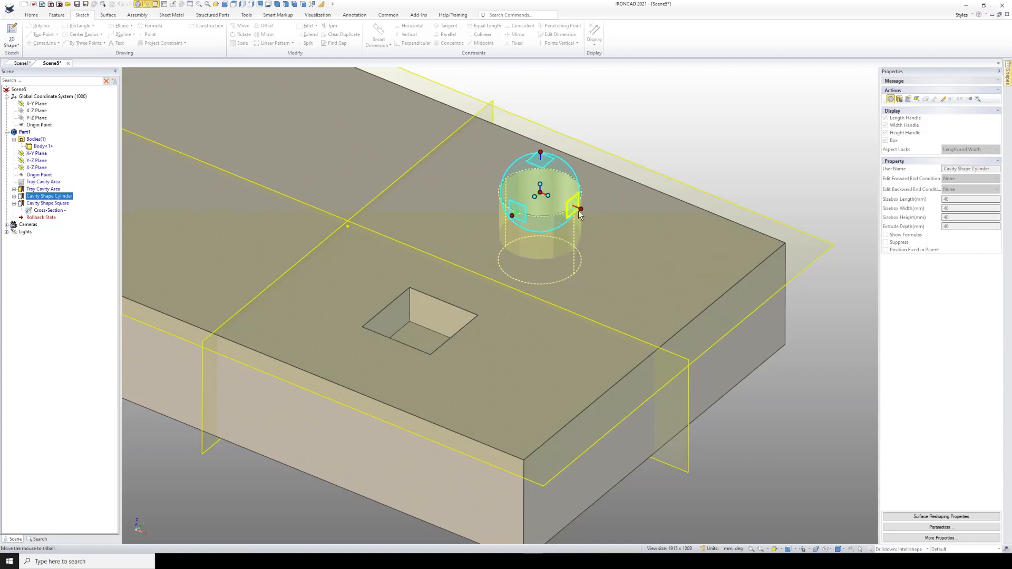
pyautogui.moveTo(584, 210)
pyautogui.mouseDown()
pyautogui.moveTo(630, 220)
pyautogui.moveTo(488, 169)
pyautogui.moveTo(657, 235)
pyautogui.mouseUp()
pyautogui.moveTo(582, 244)
pyautogui.mouseDown()
pyautogui.moveTo(538, 284)
pyautogui.moveTo(559, 268)
pyautogui.mouseUp()
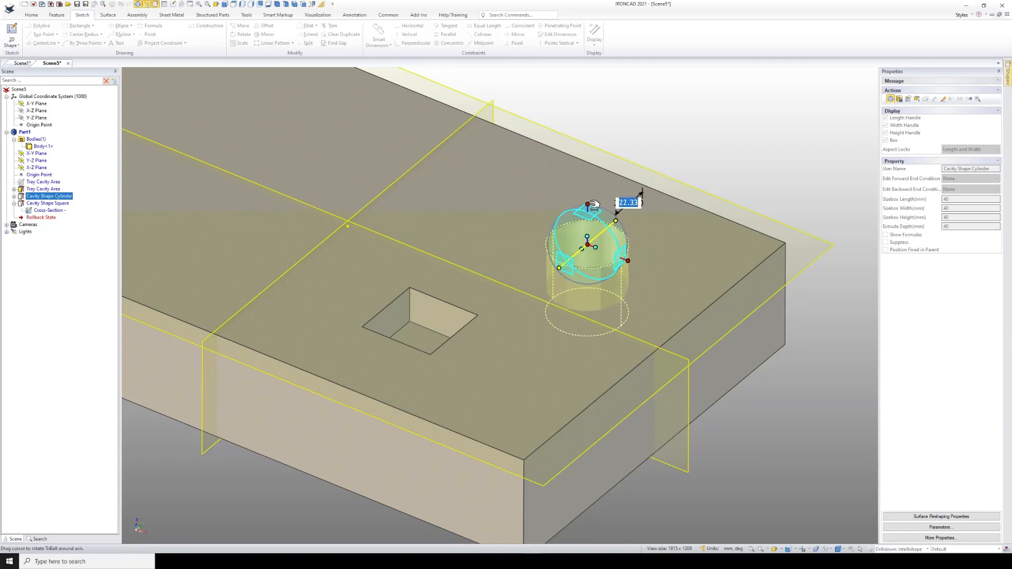
pyautogui.click(587, 204)
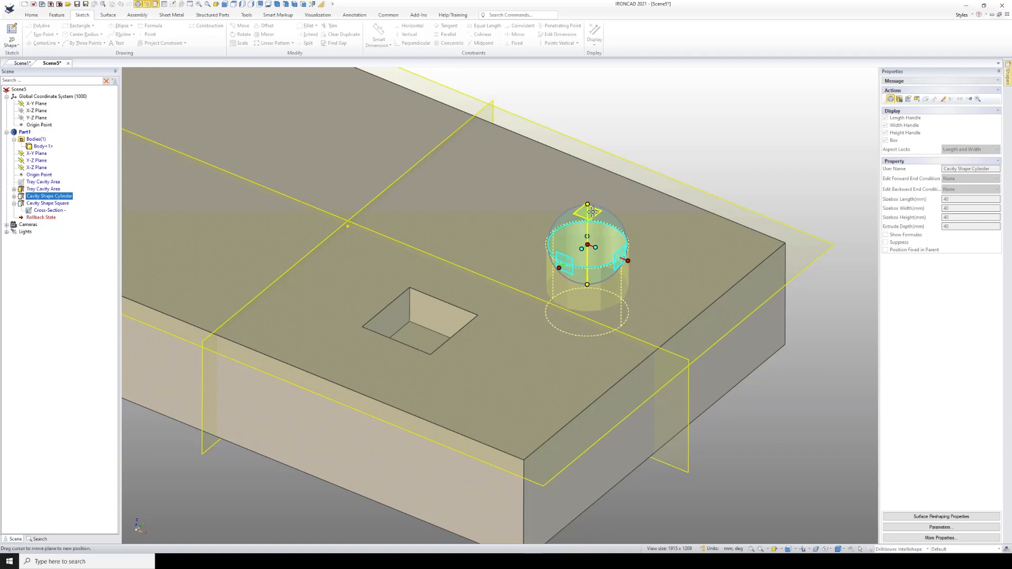
pyautogui.click(593, 212)
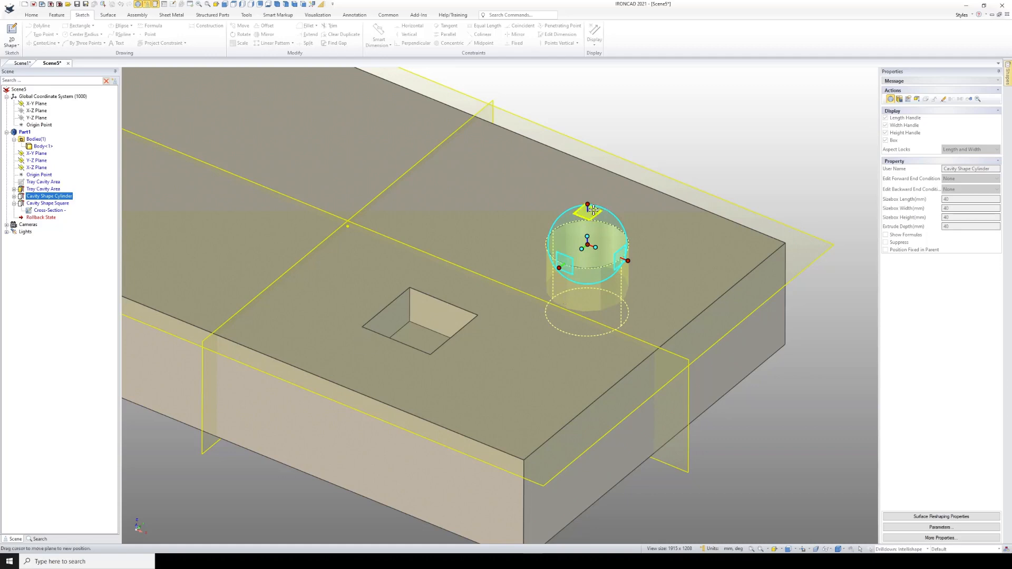
# Move the cylindrical cavity's centre To Point onto the square cavity's upper corner nearest the block's long front edge, and close the TriBall
pyautogui.rightClick(588, 244)
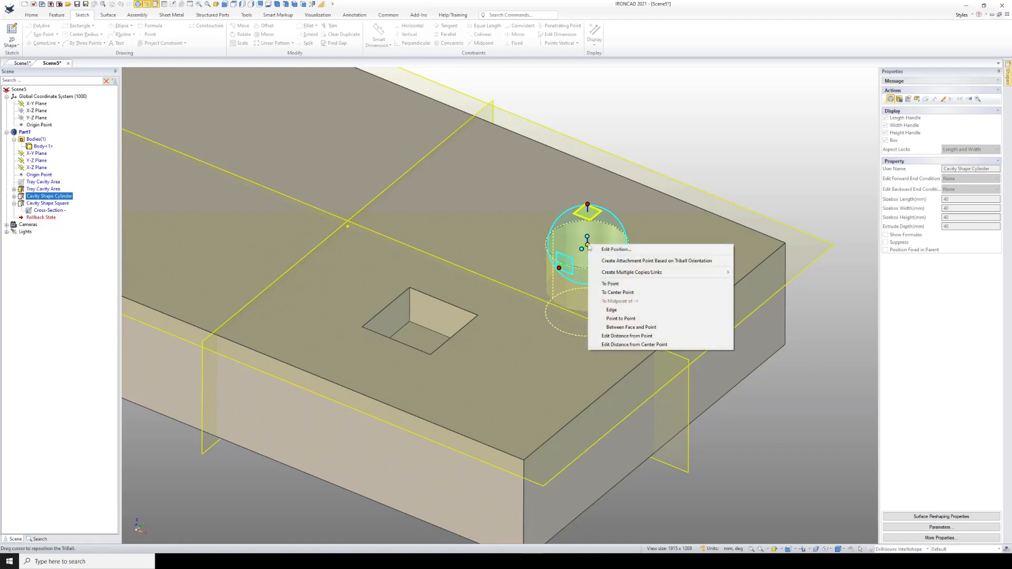
pyautogui.click(611, 284)
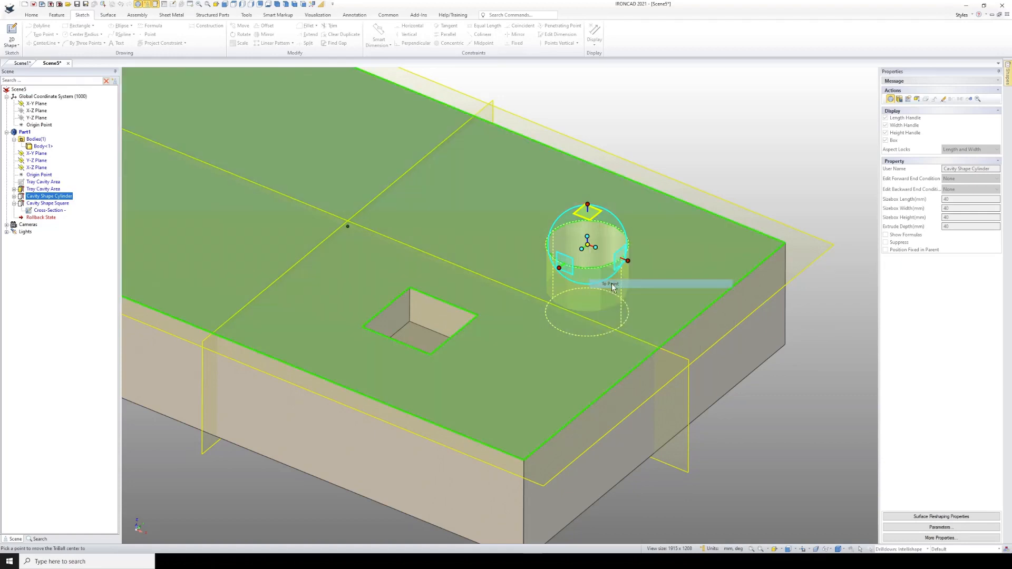
pyautogui.click(363, 326)
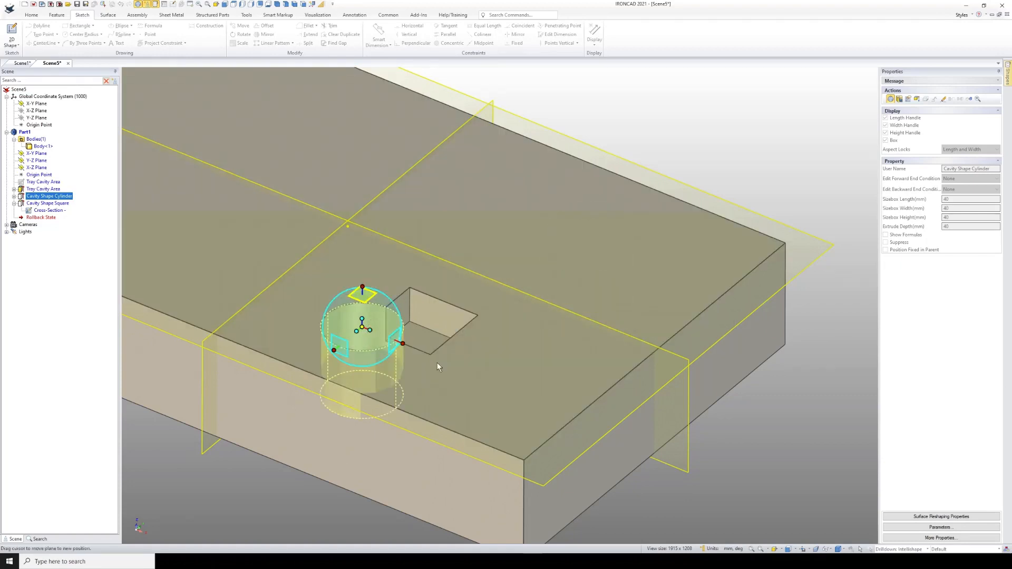
pyautogui.click(138, 4)
pyautogui.click(668, 131)
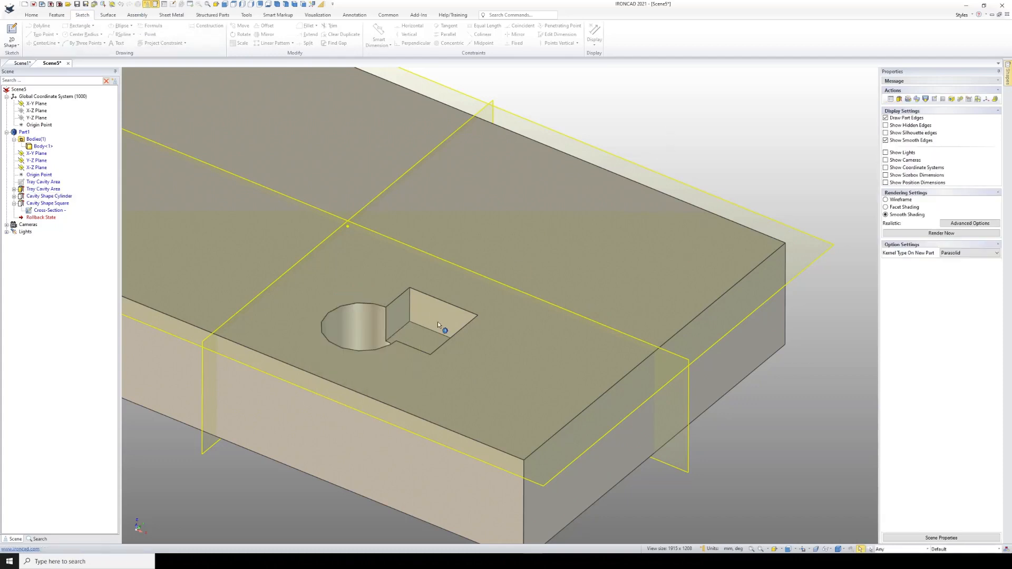
# Start a Neutral Plane draft feature with the block's upper face as the neutral plane
pyautogui.moveTo(437, 322); pyautogui.dragTo(439, 364, button='middle')
pyautogui.moveTo(441, 452); pyautogui.dragTo(489, 395, button='middle')
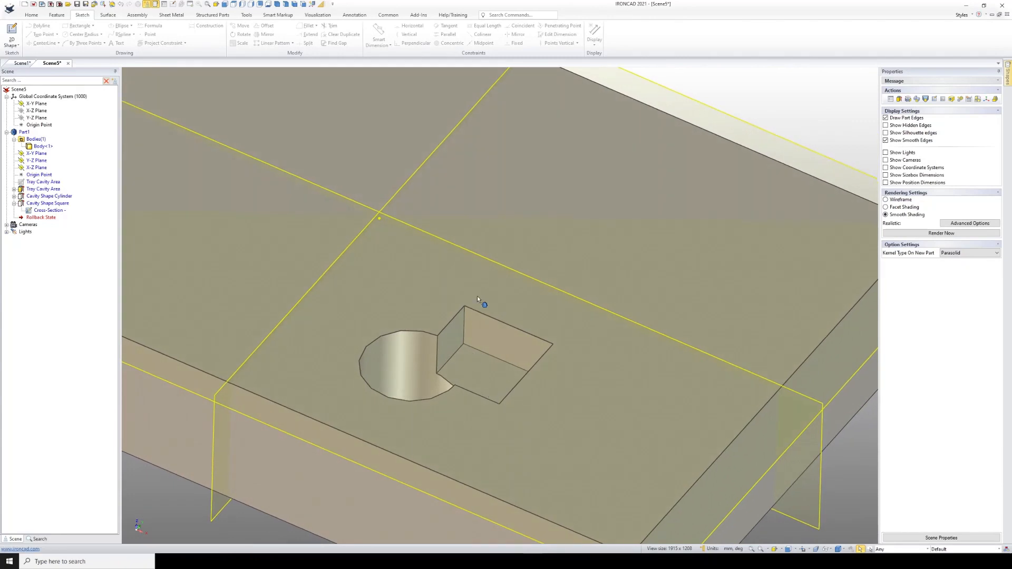
pyautogui.click(56, 15)
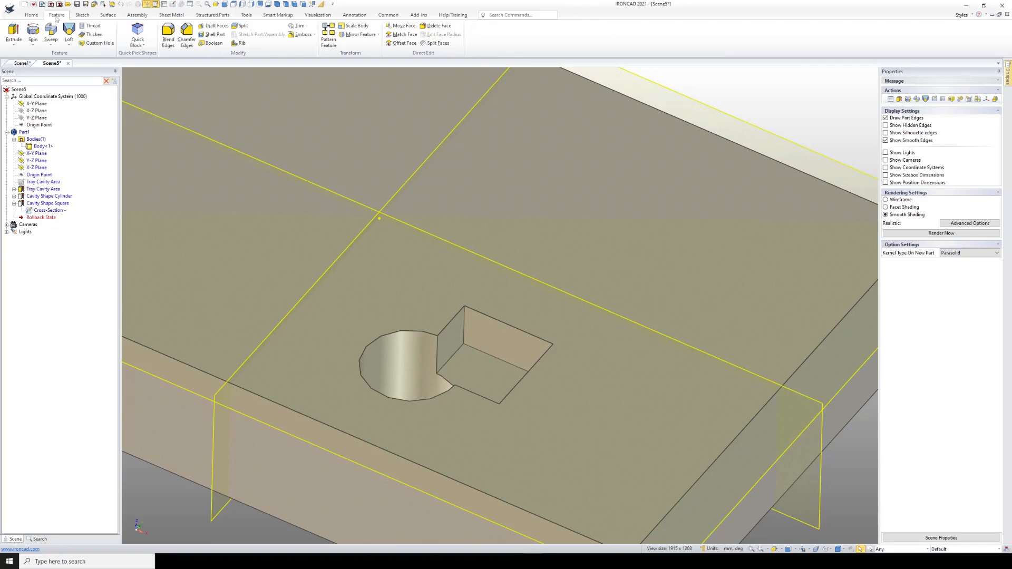
pyautogui.click(219, 28)
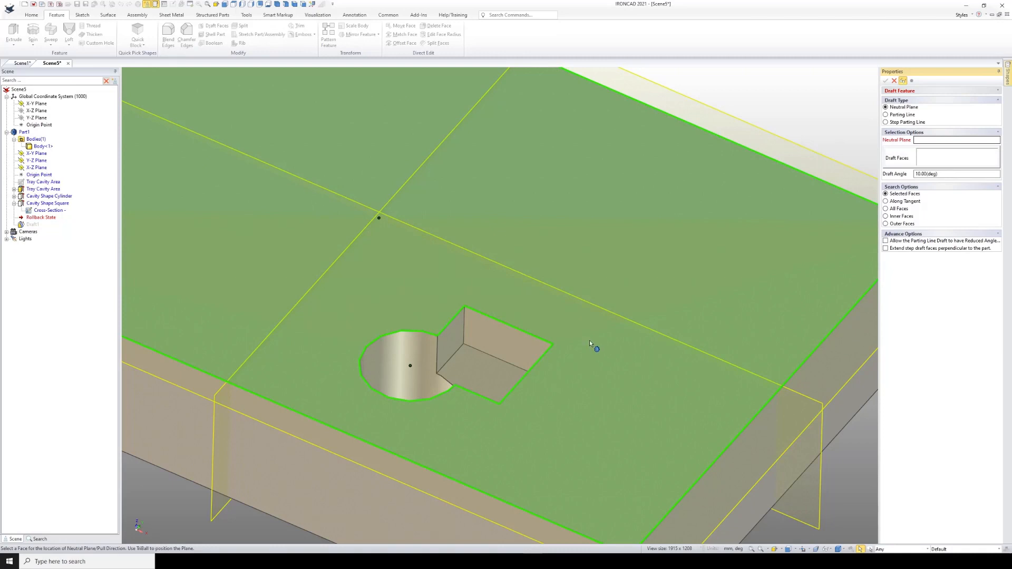
pyautogui.scroll(-2, 589, 340)
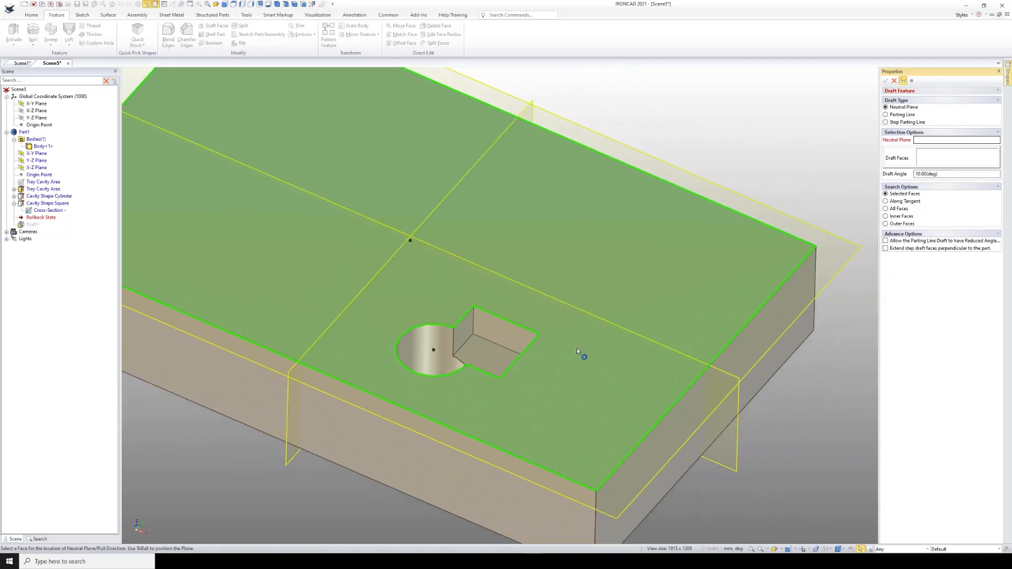
pyautogui.click(552, 362)
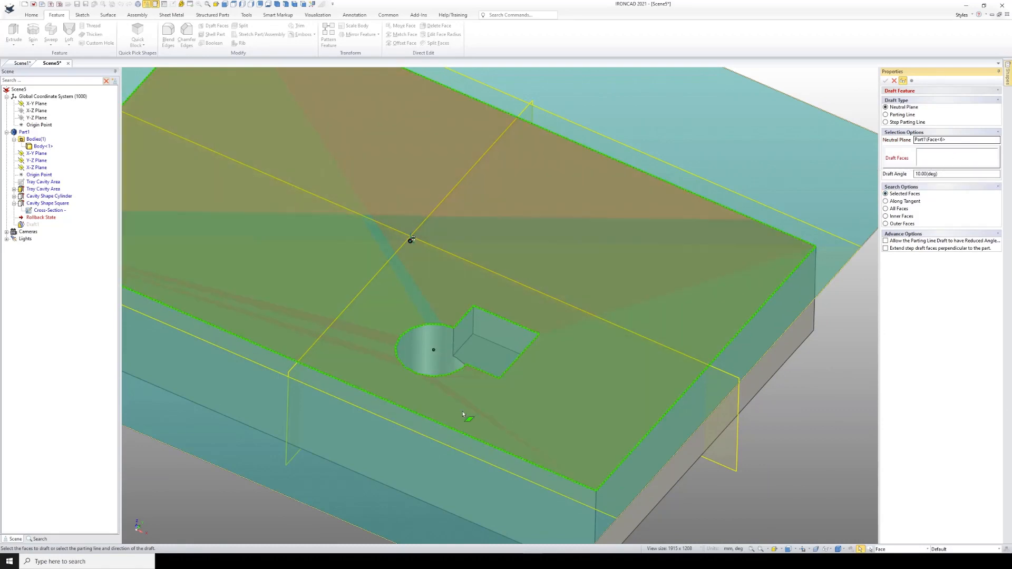
# Draft the side walls of the square and cylindrical cavities by 10 degrees
pyautogui.scroll(3, 516, 304)
pyautogui.click(489, 212)
pyautogui.click(537, 209)
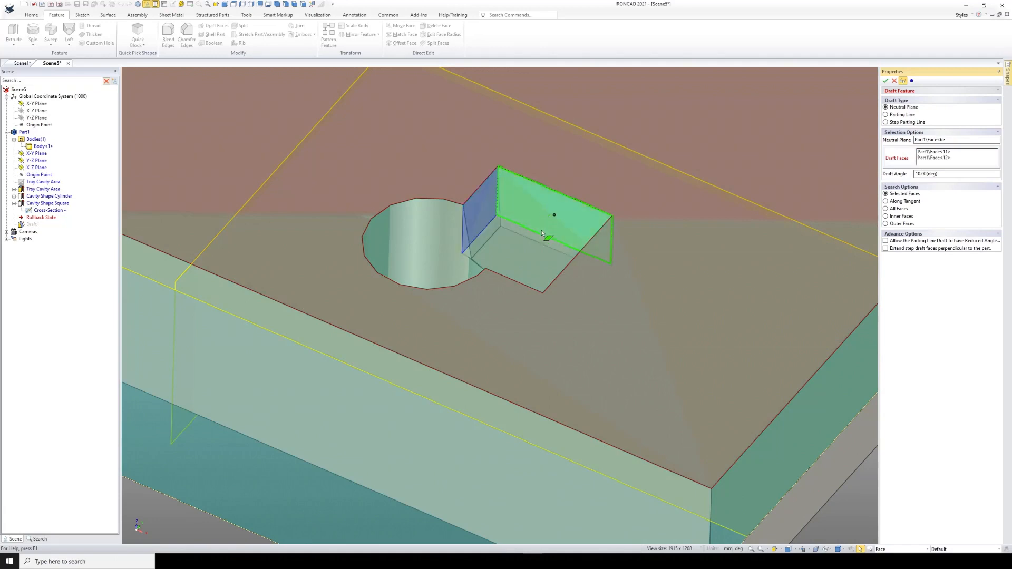
pyautogui.moveTo(546, 248); pyautogui.dragTo(508, 368, button='middle')
pyautogui.click(564, 323)
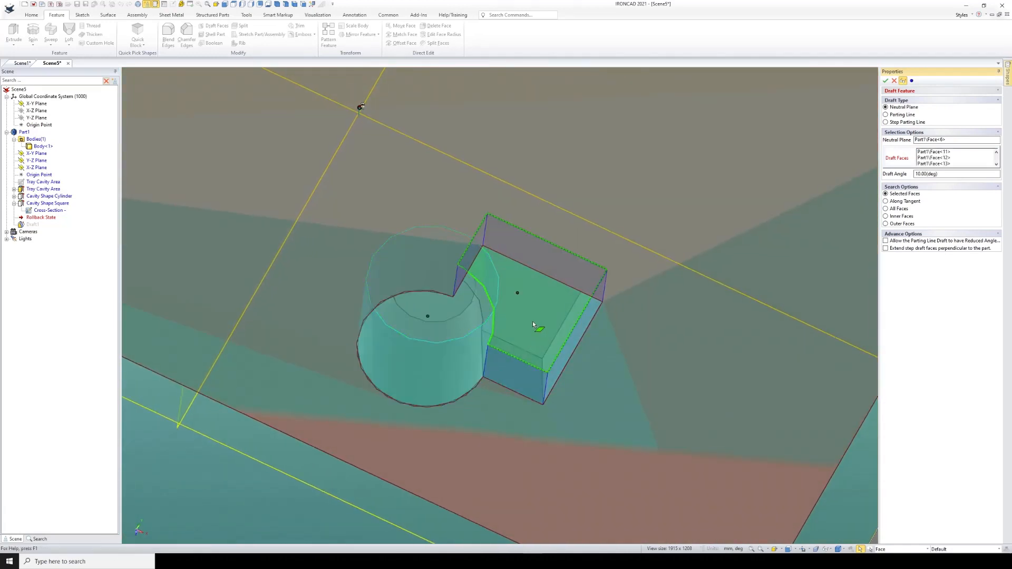
pyautogui.moveTo(535, 323); pyautogui.dragTo(535, 266, button='middle')
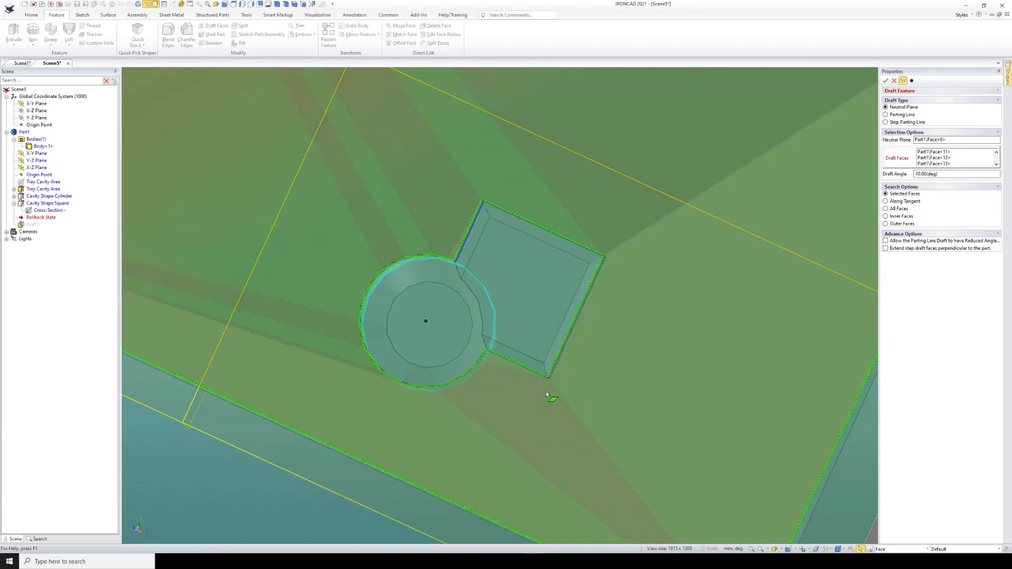
pyautogui.moveTo(549, 395); pyautogui.dragTo(544, 357, button='middle')
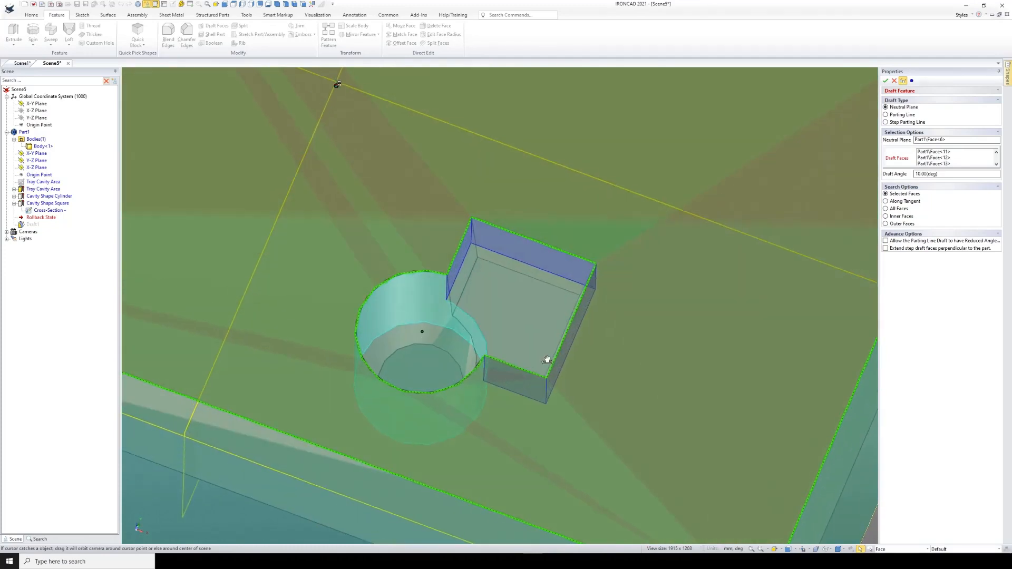
pyautogui.click(885, 80)
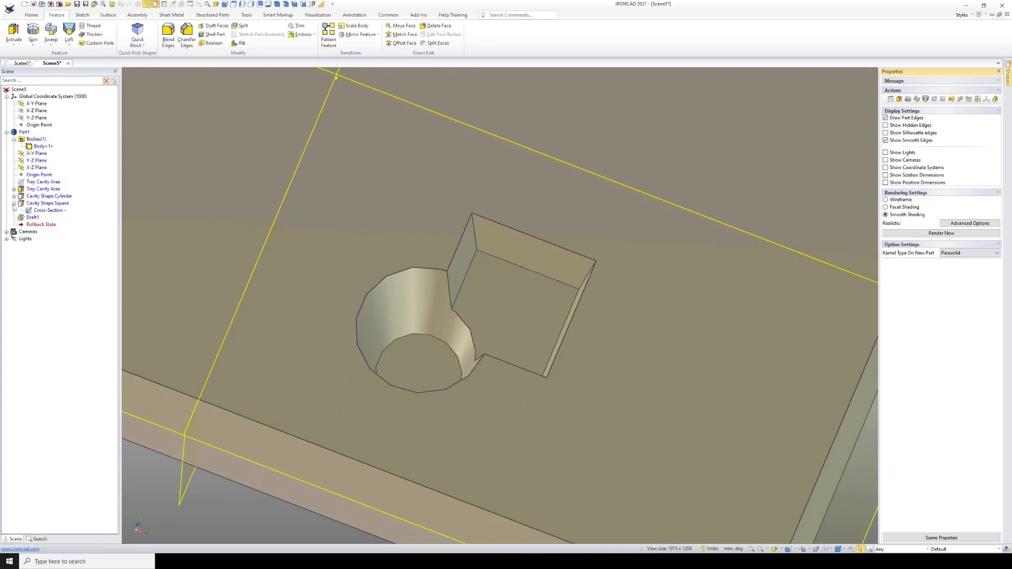
# Rename the draft feature to Cavity Draft 10.0
pyautogui.click(14, 203)
pyautogui.click(32, 210)
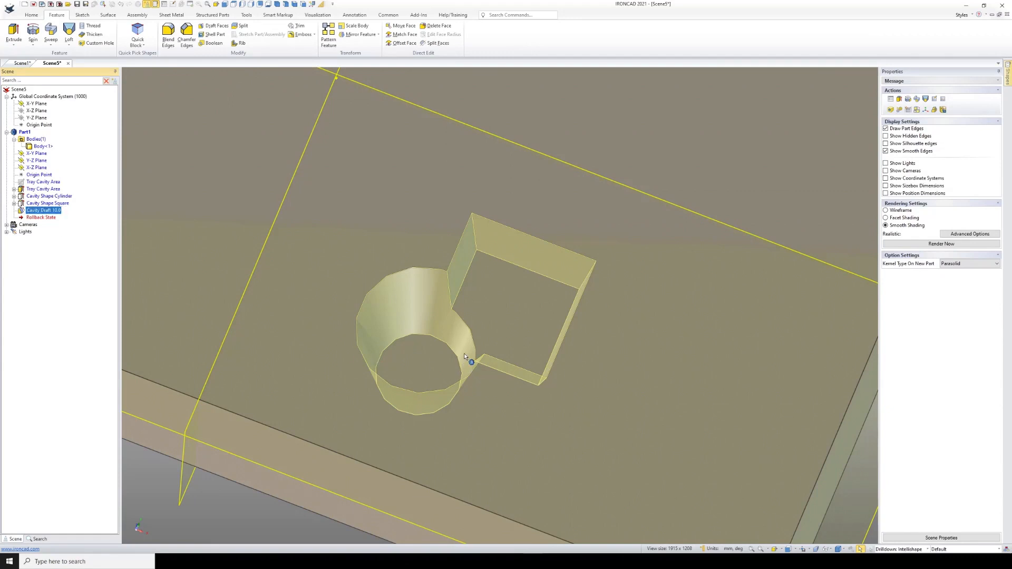
pyautogui.scroll(-2, 464, 354)
pyautogui.click(351, 504)
# Start a constant edge blend with a radius of 2 mm
pyautogui.scroll(2, 491, 296)
pyautogui.moveTo(491, 296); pyautogui.dragTo(481, 371, button='middle')
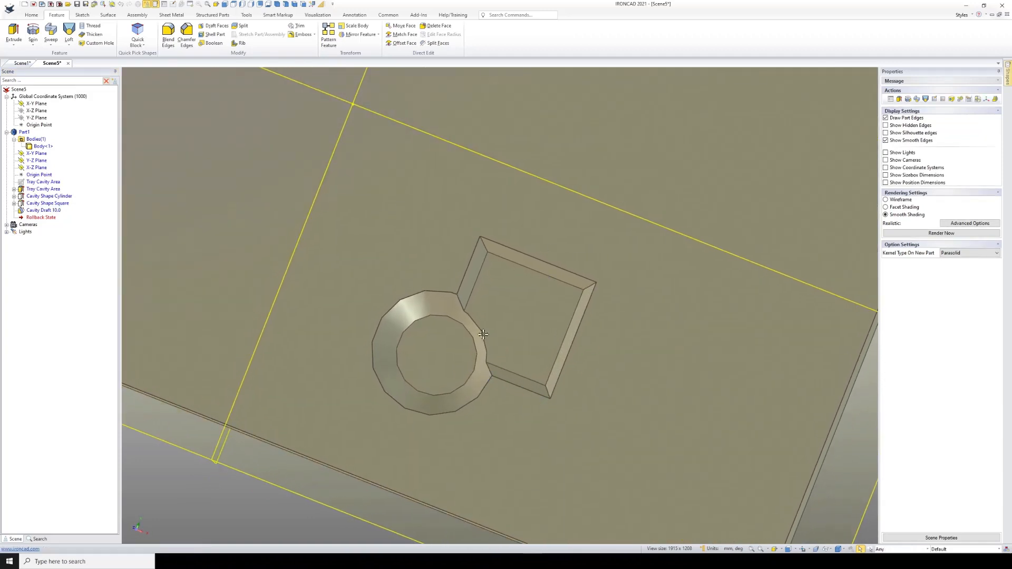
pyautogui.moveTo(484, 335); pyautogui.dragTo(483, 294, button='middle')
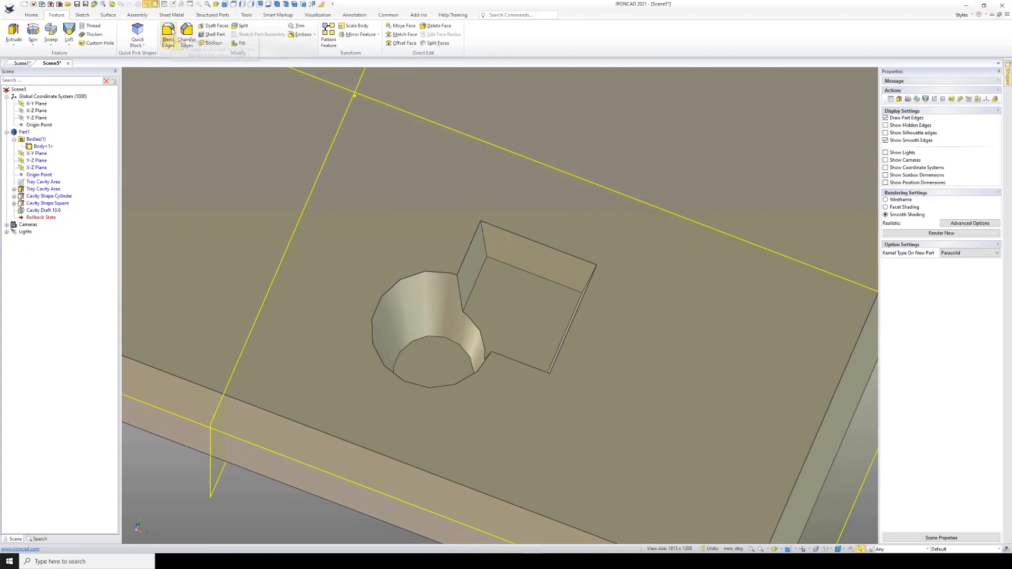
pyautogui.click(169, 35)
pyautogui.click(607, 211)
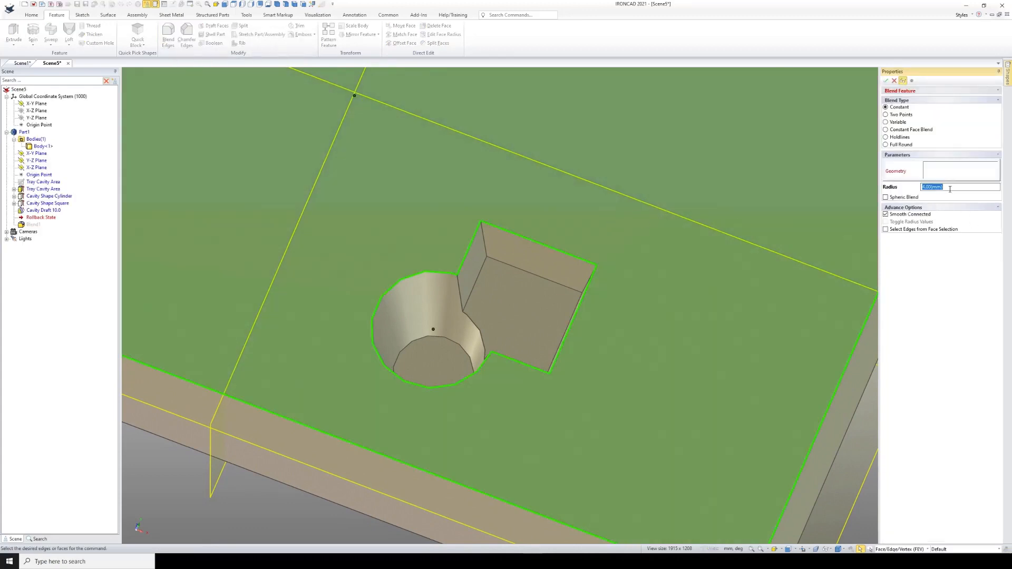
pyautogui.write('2')
pyautogui.click(943, 171)
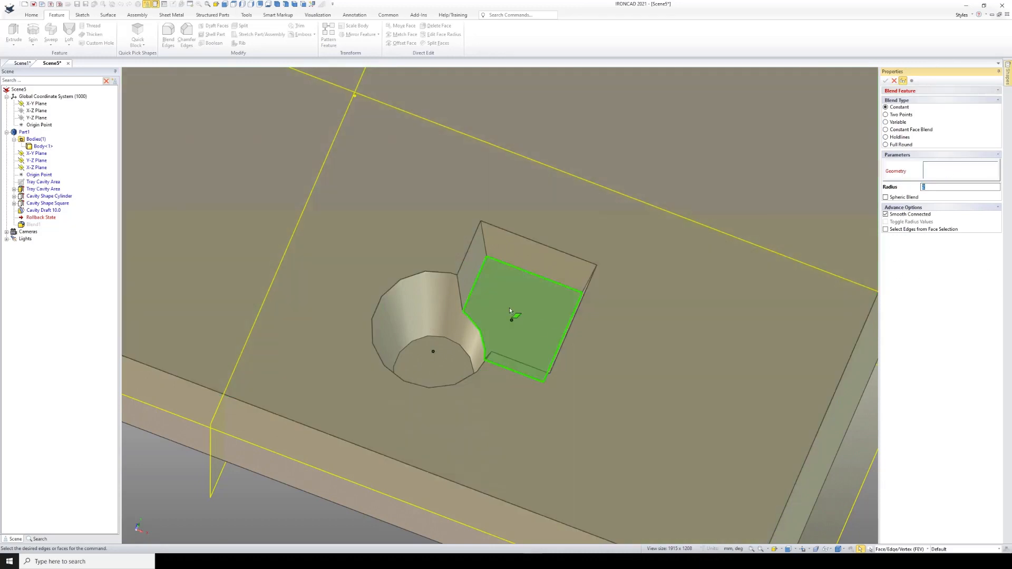
# Select the square cavity's four floor edges and one of its vertical corner edges for the 2 mm blend
pyautogui.scroll(3, 509, 308)
pyautogui.click(458, 270)
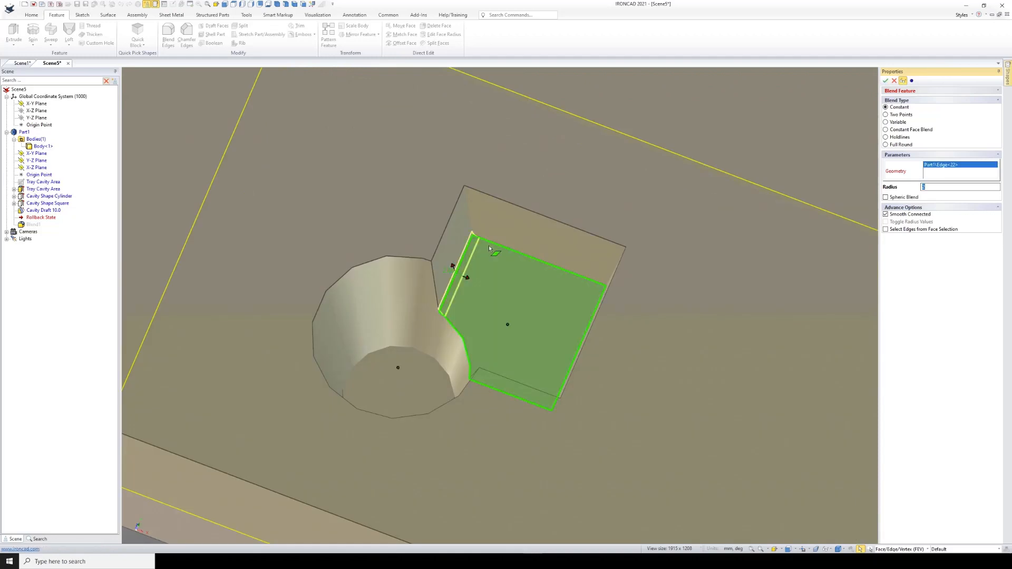
pyautogui.click(491, 241)
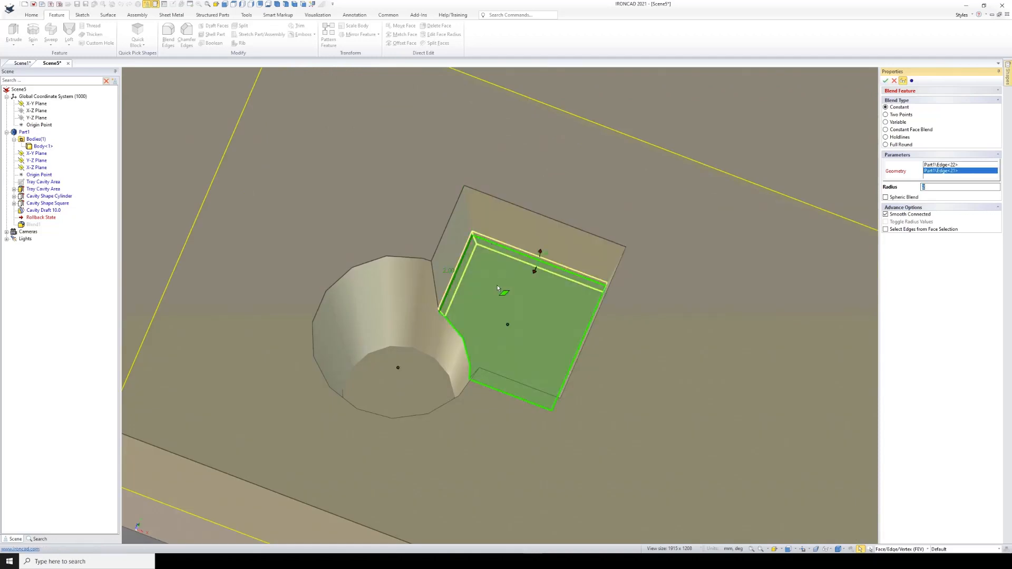
pyautogui.moveTo(526, 271); pyautogui.dragTo(511, 393, button='middle')
pyautogui.click(574, 336)
pyautogui.click(511, 398)
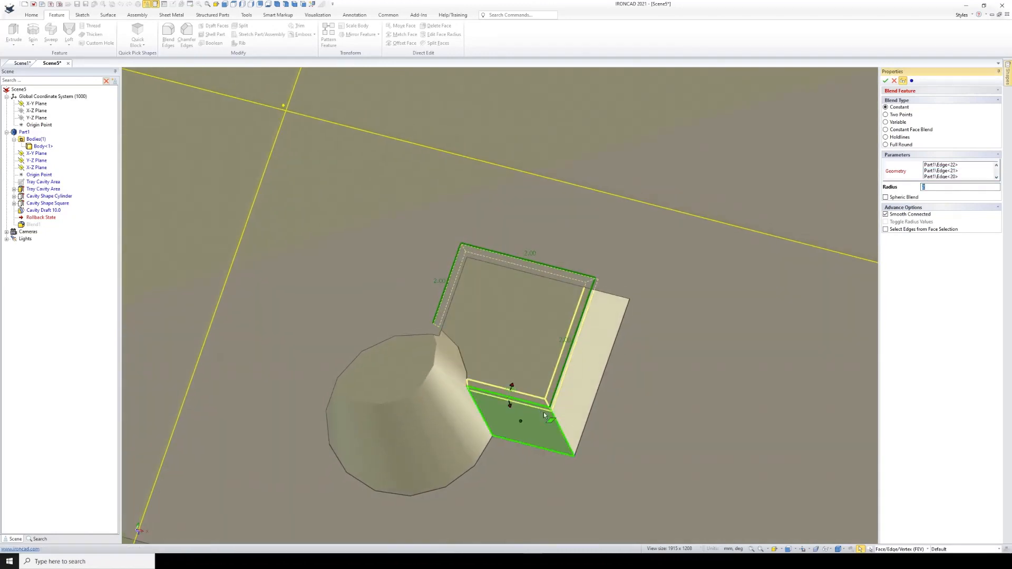
pyautogui.click(558, 427)
pyautogui.moveTo(536, 362); pyautogui.dragTo(542, 262, button='middle')
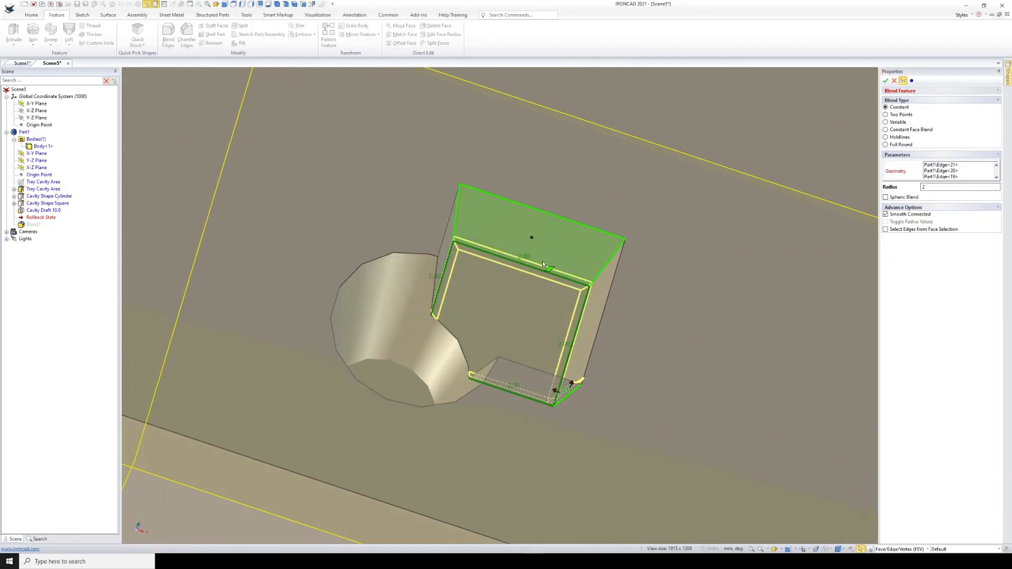
pyautogui.click(589, 243)
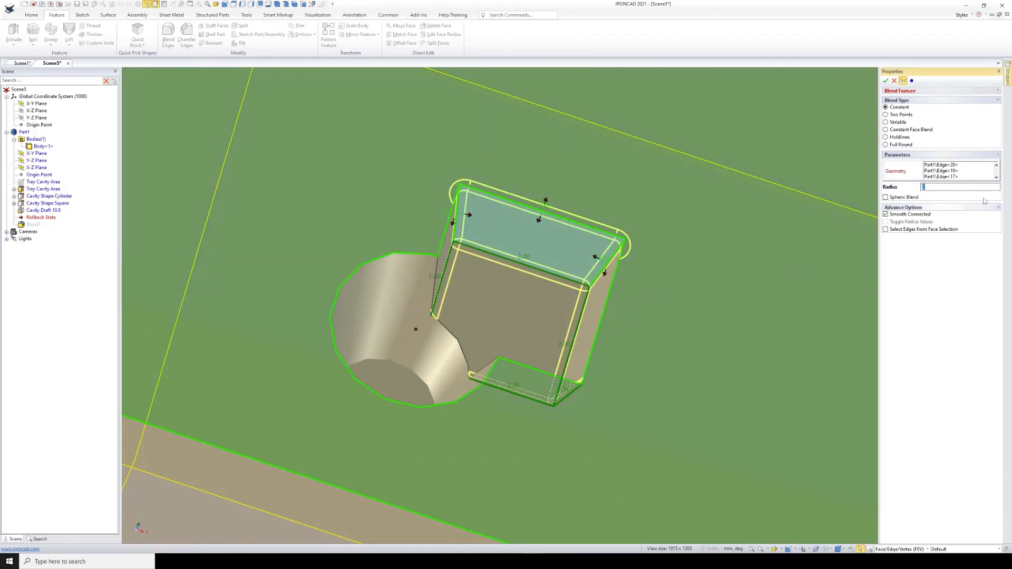
pyautogui.moveTo(972, 180); pyautogui.dragTo(970, 271)
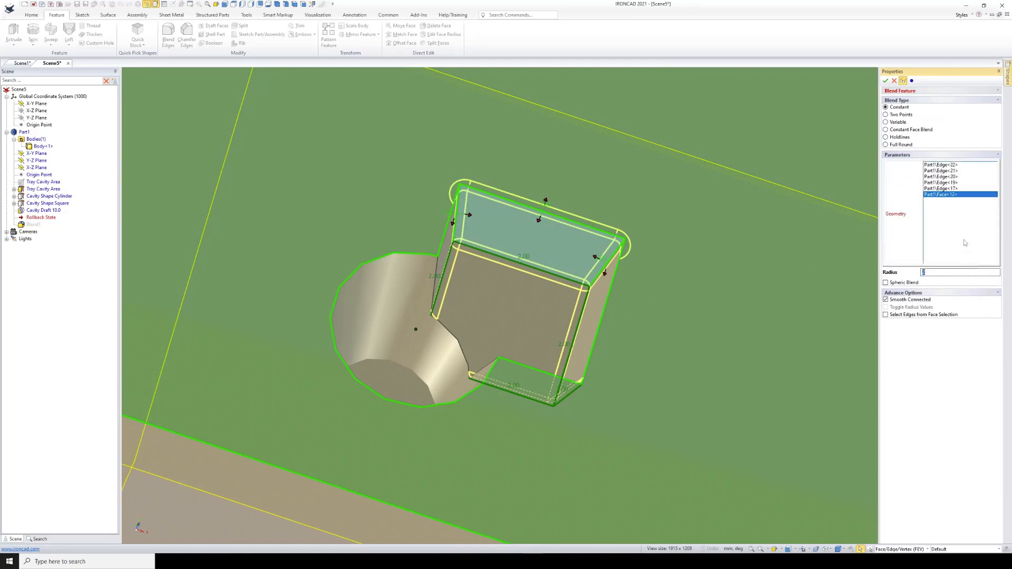
pyautogui.rightClick(950, 196)
pyautogui.click(972, 200)
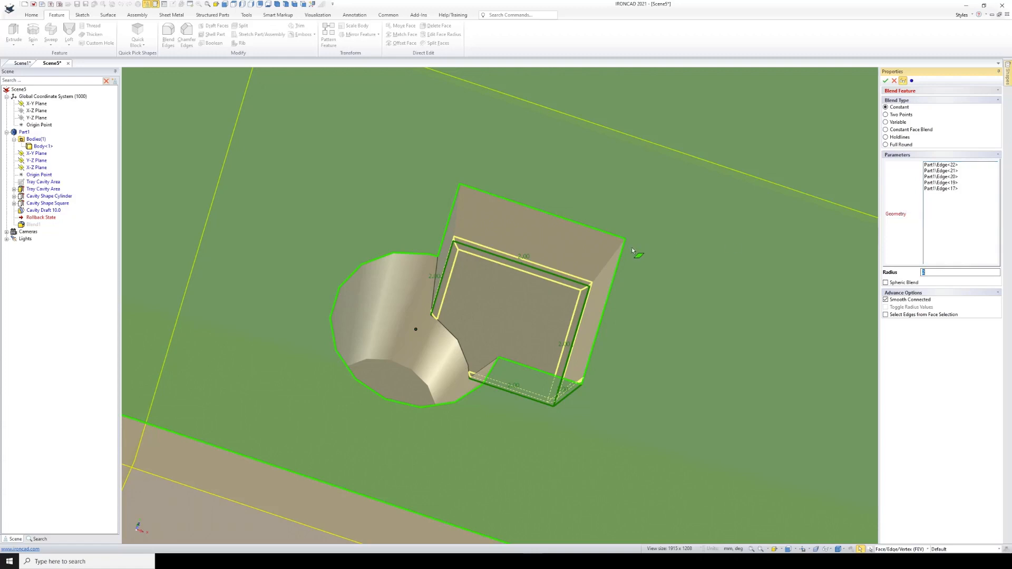
# Add the square cavity's two remaining corner edges and the cylindrical cavity's floor edge, and complete the blend
pyautogui.click(607, 264)
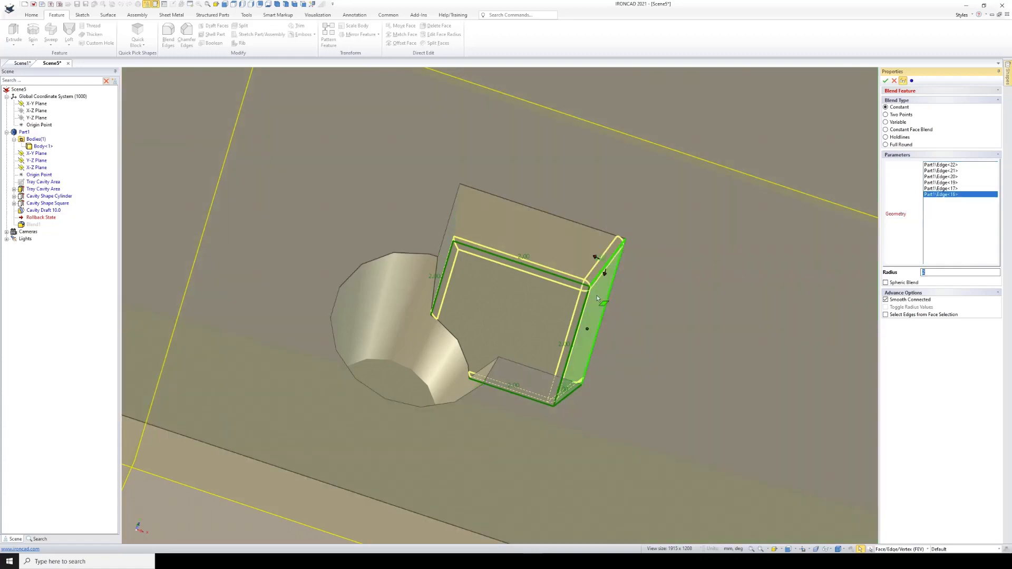
pyautogui.moveTo(542, 293); pyautogui.dragTo(540, 330, button='middle')
pyautogui.click(454, 215)
pyautogui.scroll(-2, 496, 285)
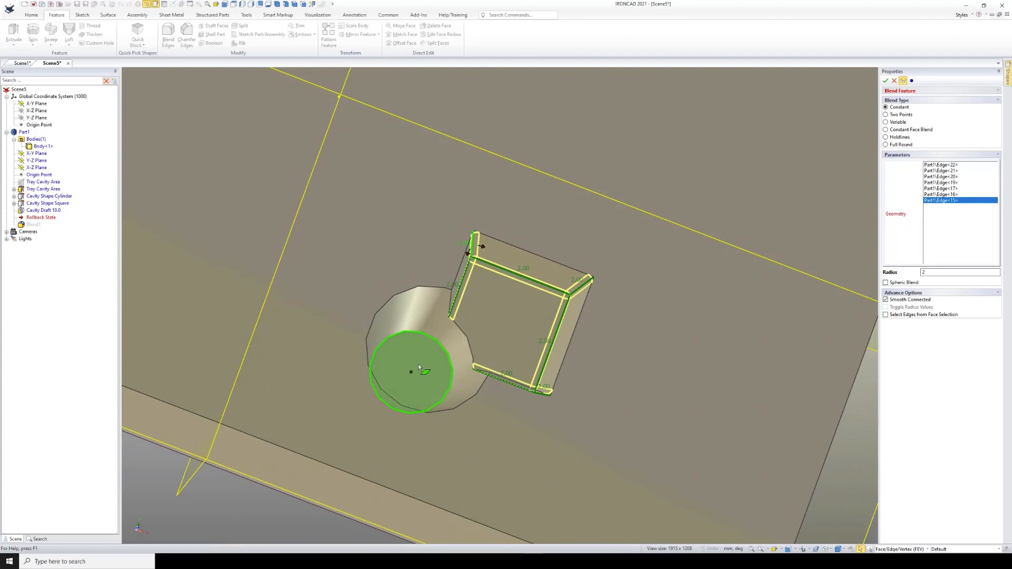
pyautogui.click(436, 343)
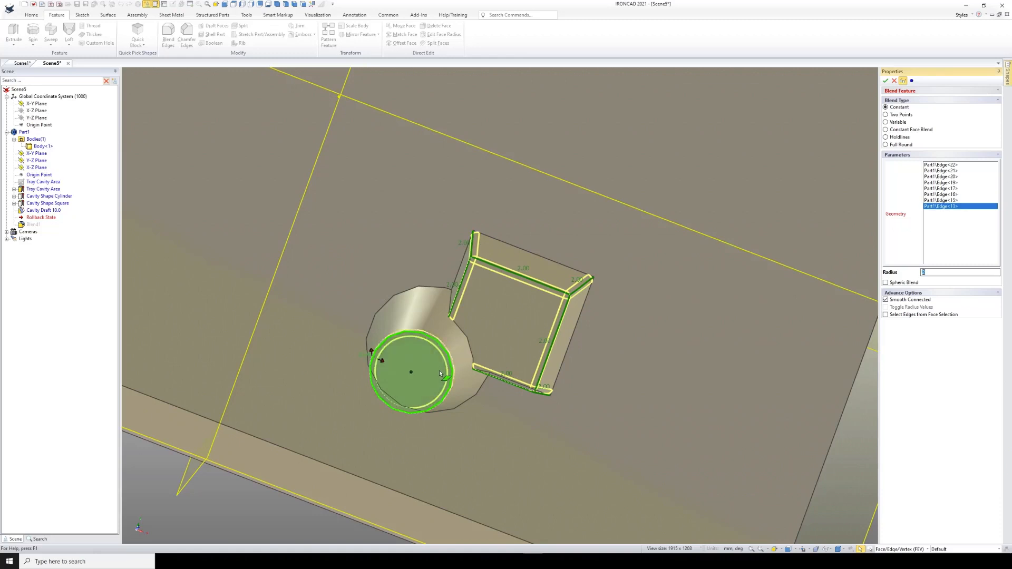
pyautogui.moveTo(431, 364); pyautogui.dragTo(420, 369, button='middle')
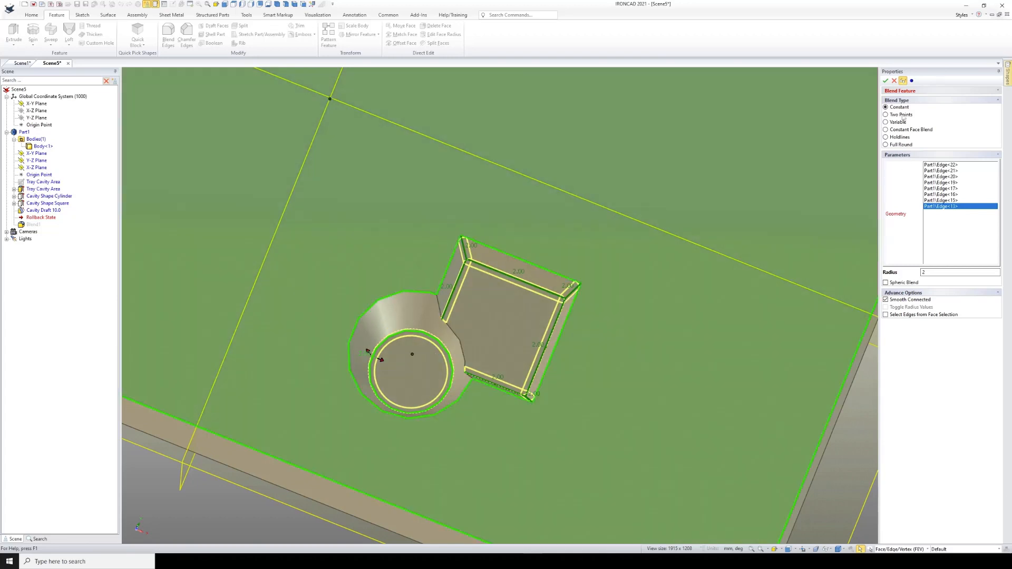
pyautogui.click(885, 81)
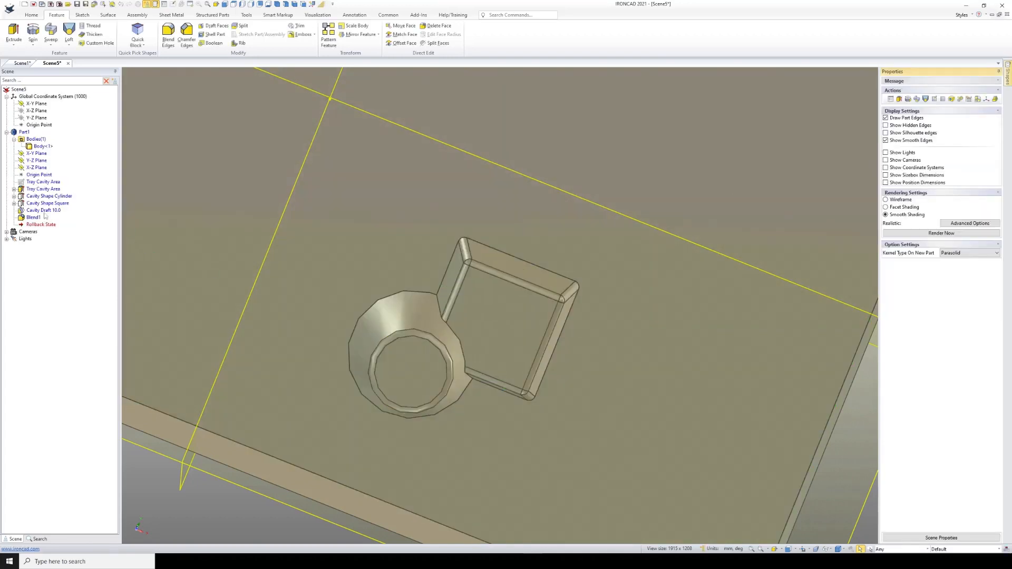
# Rename the new blend feature to Cavity Blend 2.0
pyautogui.click(34, 217)
pyautogui.click(33, 217)
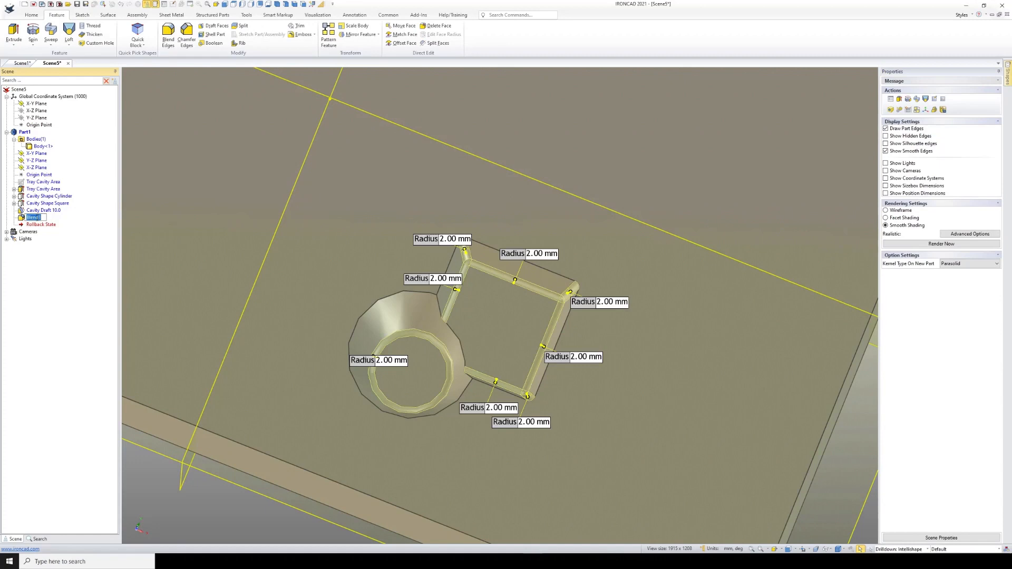
pyautogui.click(27, 217)
pyautogui.write('Cavity Blend 2.0')
pyautogui.press('Return')
pyautogui.scroll(-3, 497, 356)
pyautogui.press('Escape')
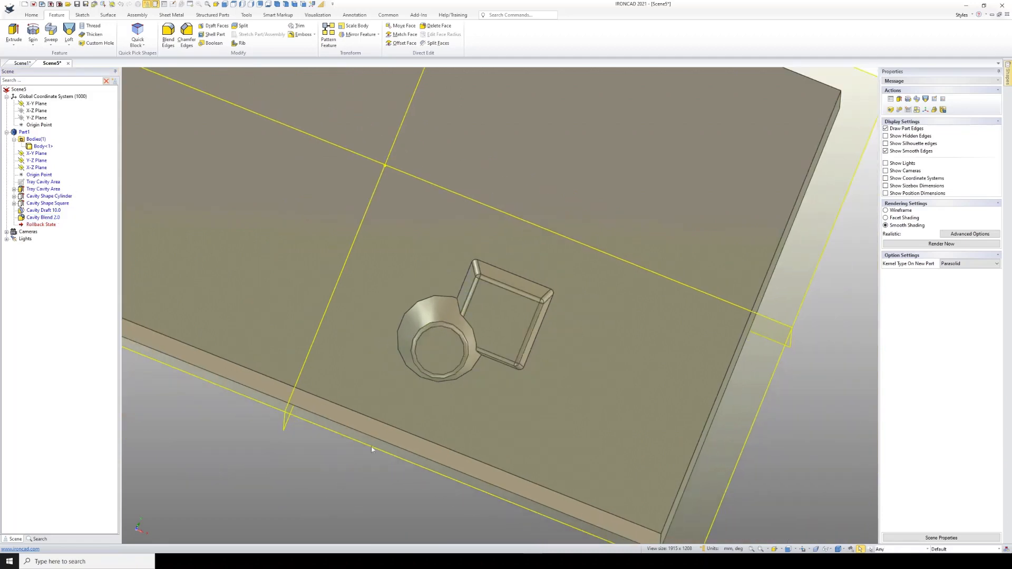
# Blend the edge where the cylindrical and square cavities intersect with a constant radius of 4 mm
pyautogui.moveTo(495, 334); pyautogui.dragTo(490, 274, button='middle')
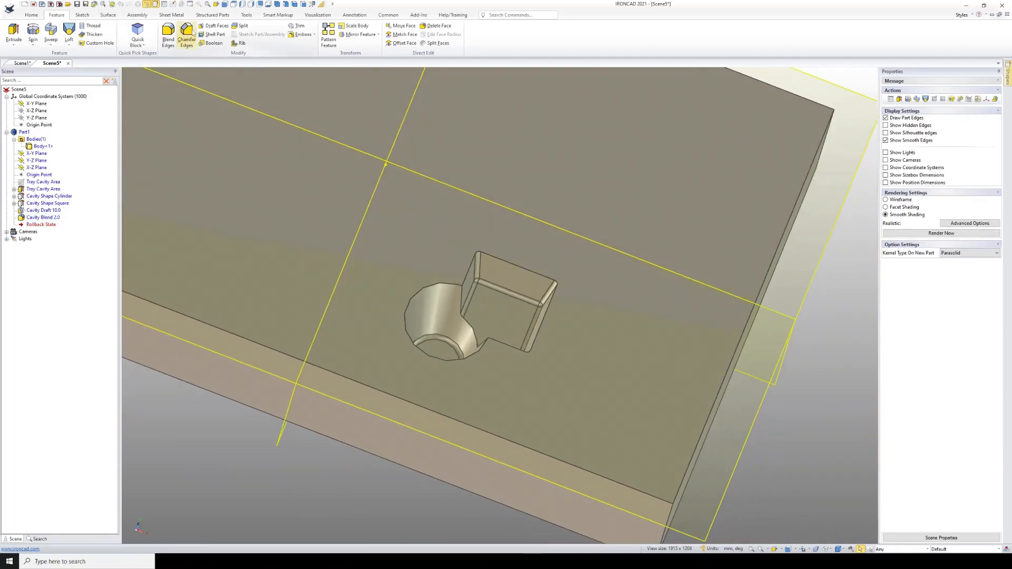
pyautogui.click(168, 34)
pyautogui.scroll(5, 423, 293)
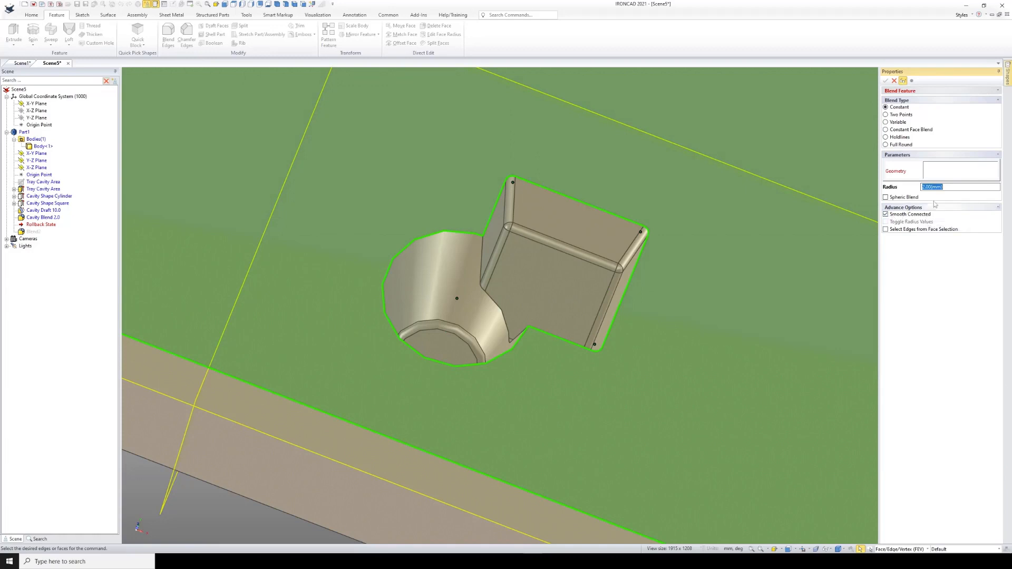
pyautogui.write('4')
pyautogui.click(504, 320)
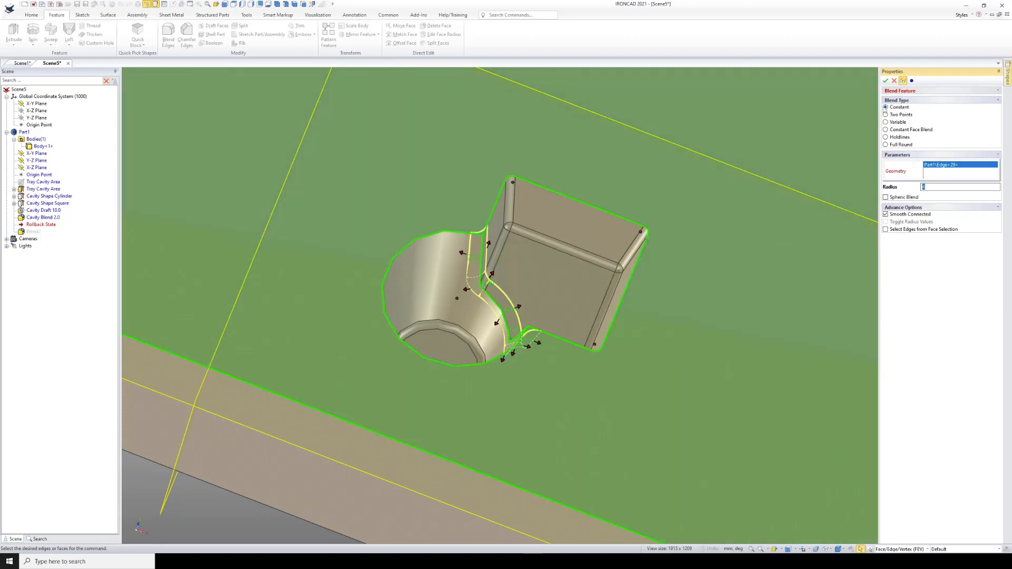
pyautogui.click(885, 82)
pyautogui.moveTo(535, 296)
pyautogui.mouseDown(button='middle')
pyautogui.moveTo(527, 397)
pyautogui.moveTo(527, 311)
pyautogui.mouseUp(button='middle')
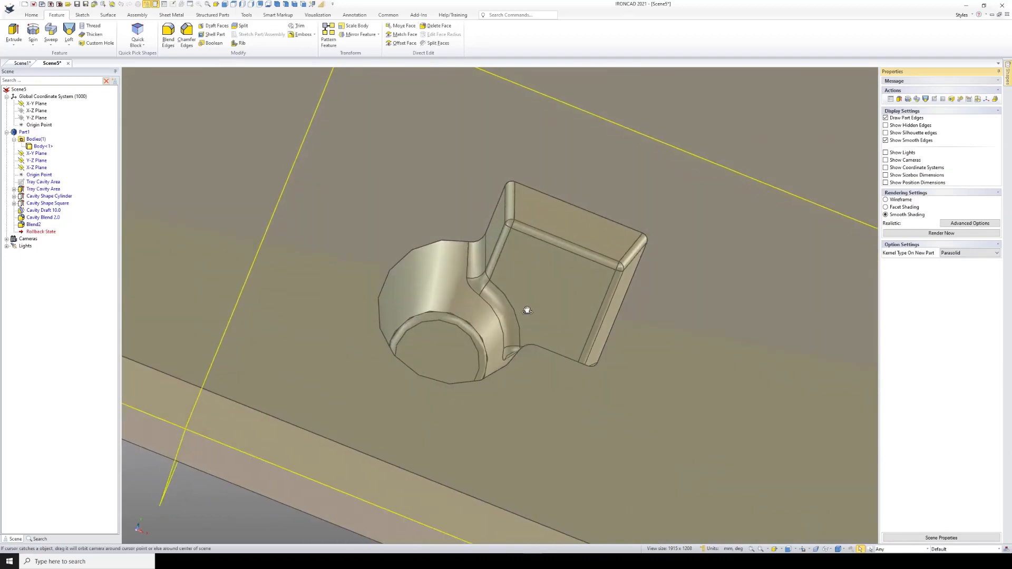
# Rename the second blend feature to Cavity Blend 4.0, reusing the copied name of the first blend
pyautogui.click(45, 218)
pyautogui.click(46, 219)
pyautogui.rightClick(46, 218)
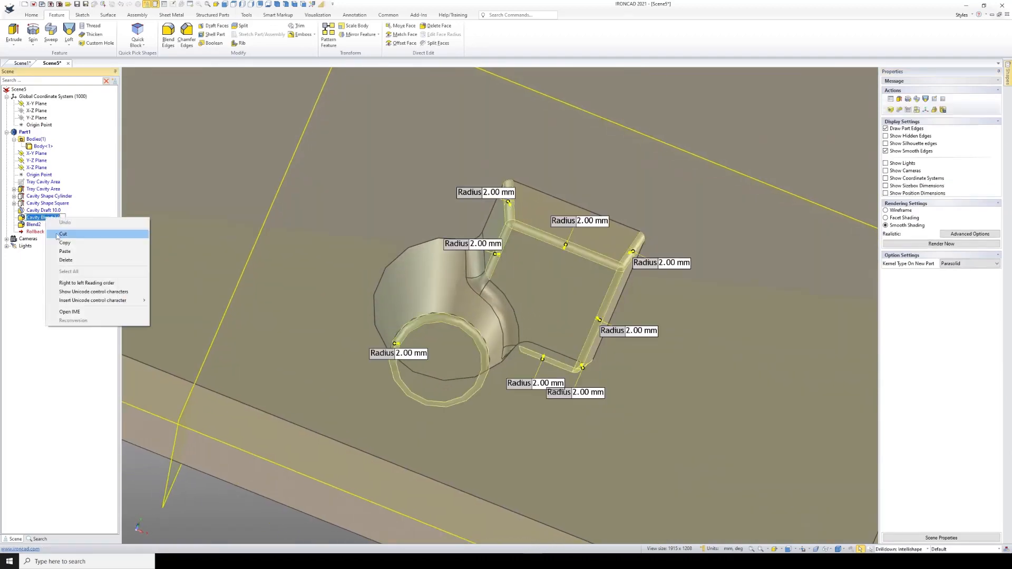
pyautogui.click(47, 242)
pyautogui.click(33, 224)
pyautogui.click(33, 224)
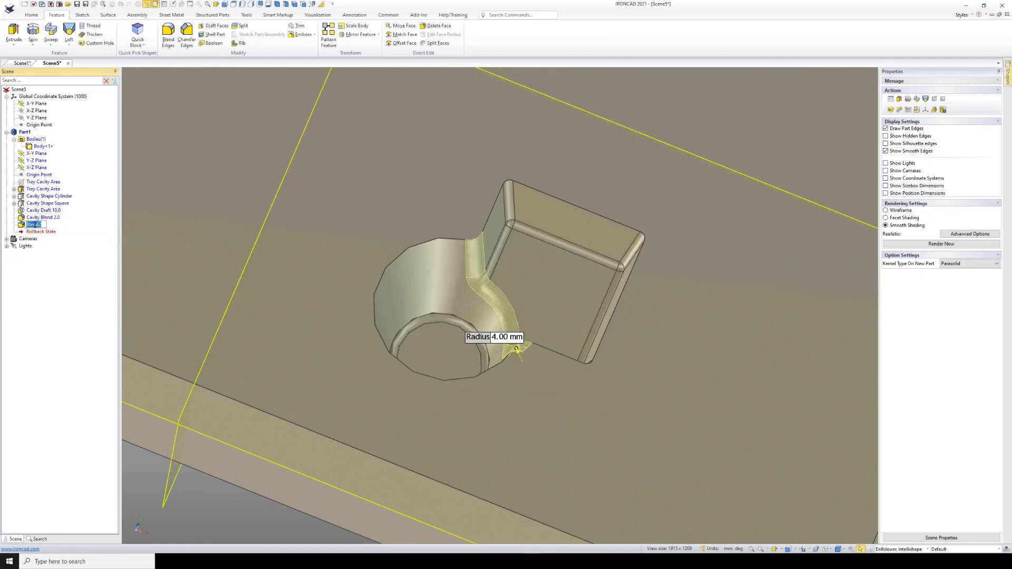
pyautogui.rightClick(35, 224)
pyautogui.click(54, 259)
pyautogui.write('4.')
pyautogui.press('Return')
pyautogui.scroll(-4, 564, 302)
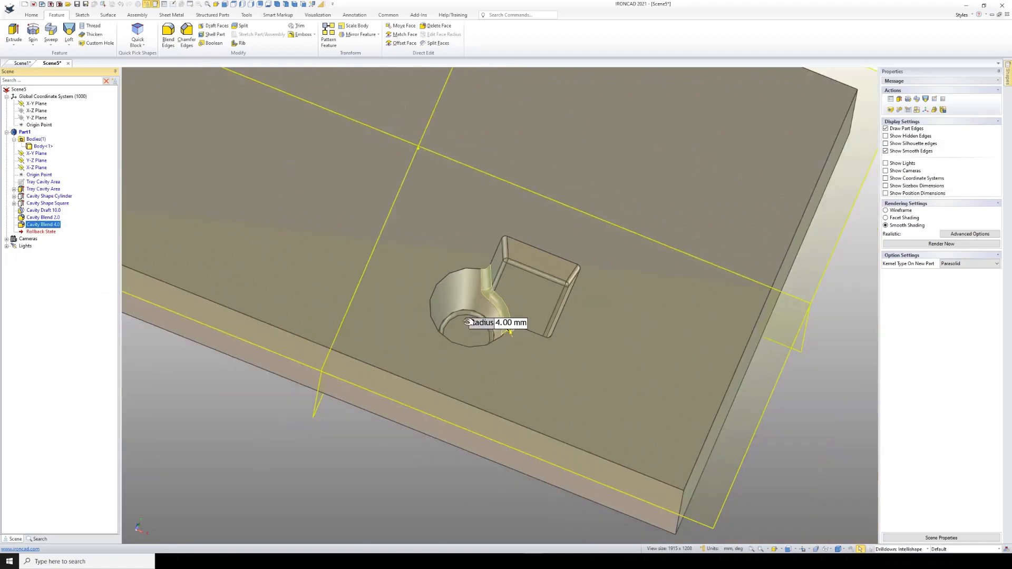
pyautogui.click(344, 470)
# Examine the Tray Cavity Area sketch and its dimensions on the block
pyautogui.scroll(-2, 469, 306)
pyautogui.moveTo(469, 299); pyautogui.dragTo(490, 332, button='middle')
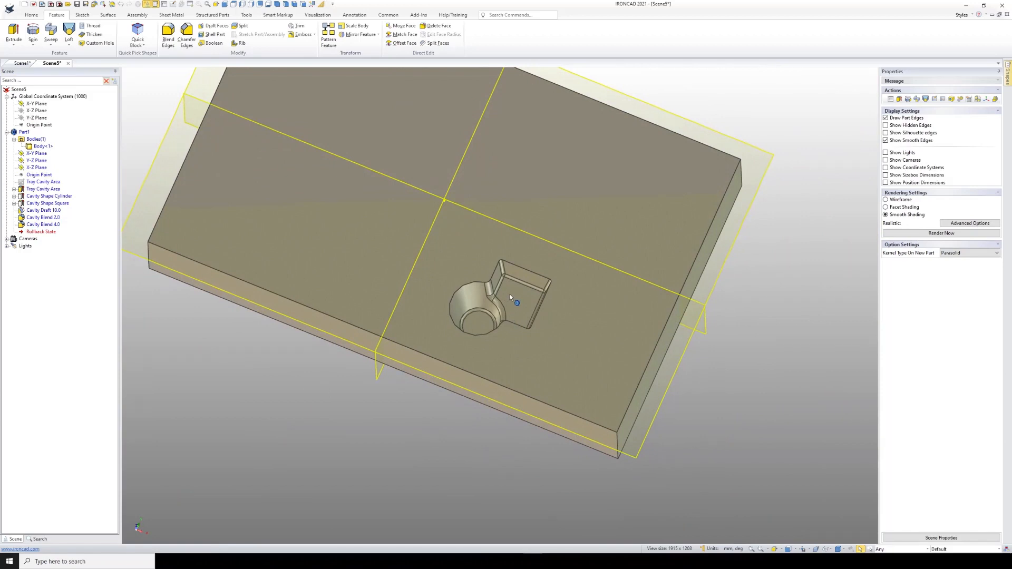
pyautogui.moveTo(510, 294); pyautogui.dragTo(508, 312, button='middle')
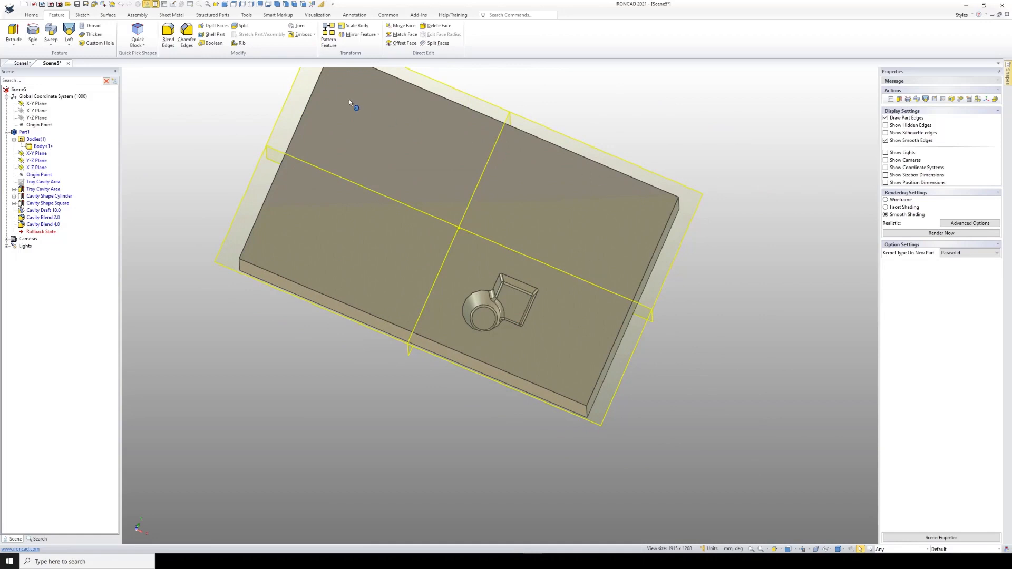
pyautogui.moveTo(388, 245); pyautogui.dragTo(387, 198, button='middle')
pyautogui.click(44, 182)
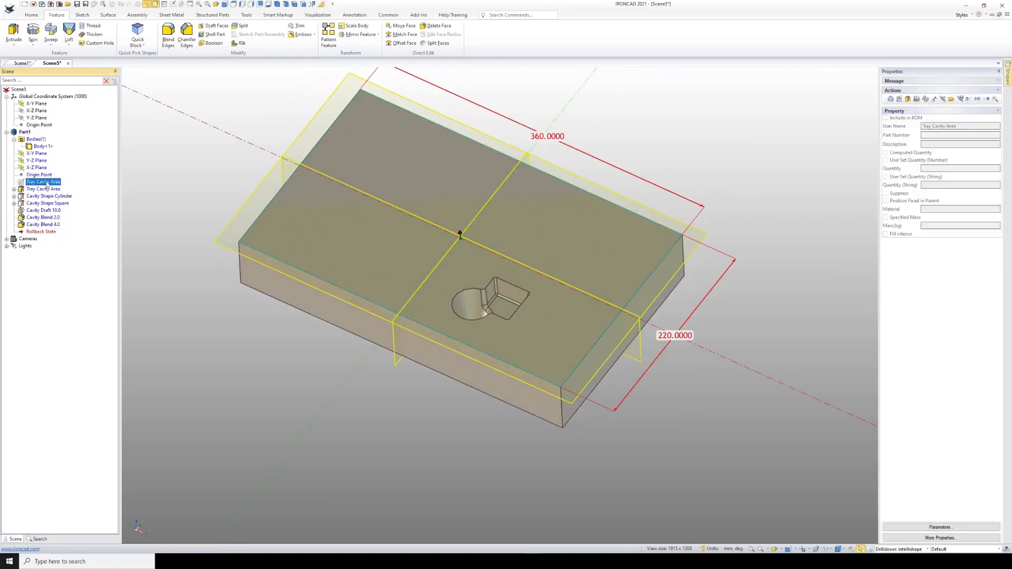
pyautogui.moveTo(444, 201); pyautogui.dragTo(413, 180, button='middle')
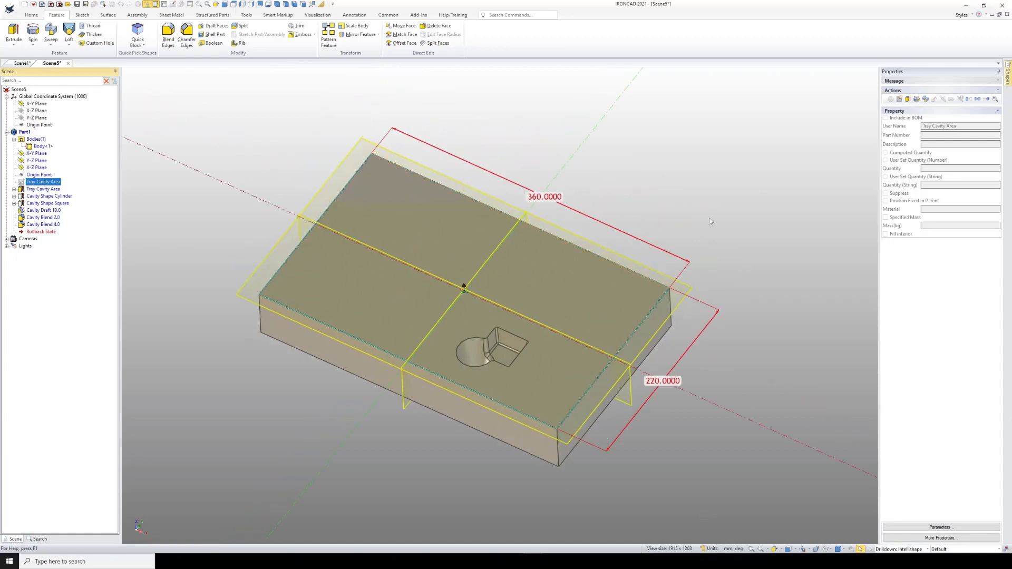
pyautogui.scroll(2, 510, 320)
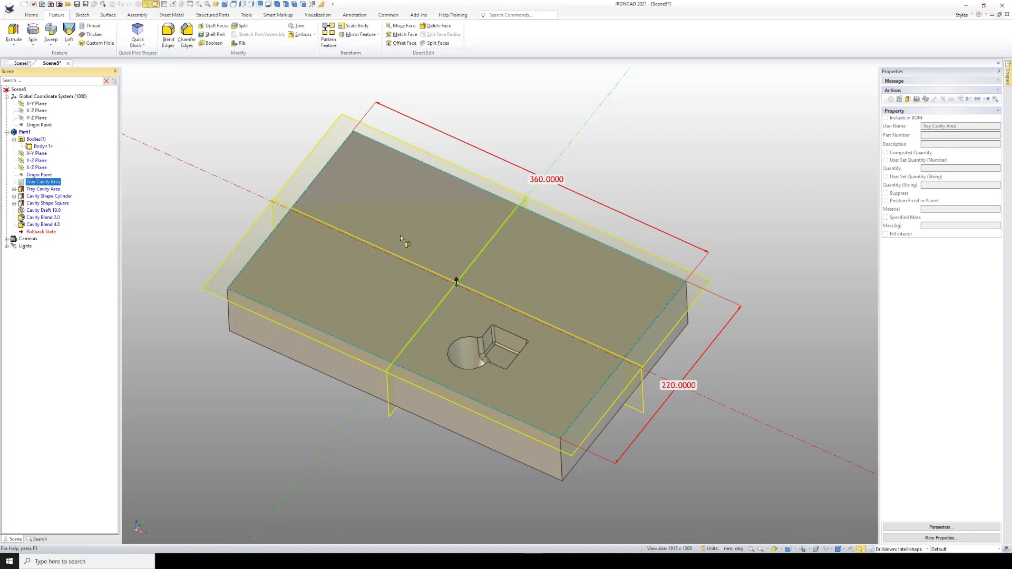
pyautogui.click(258, 101)
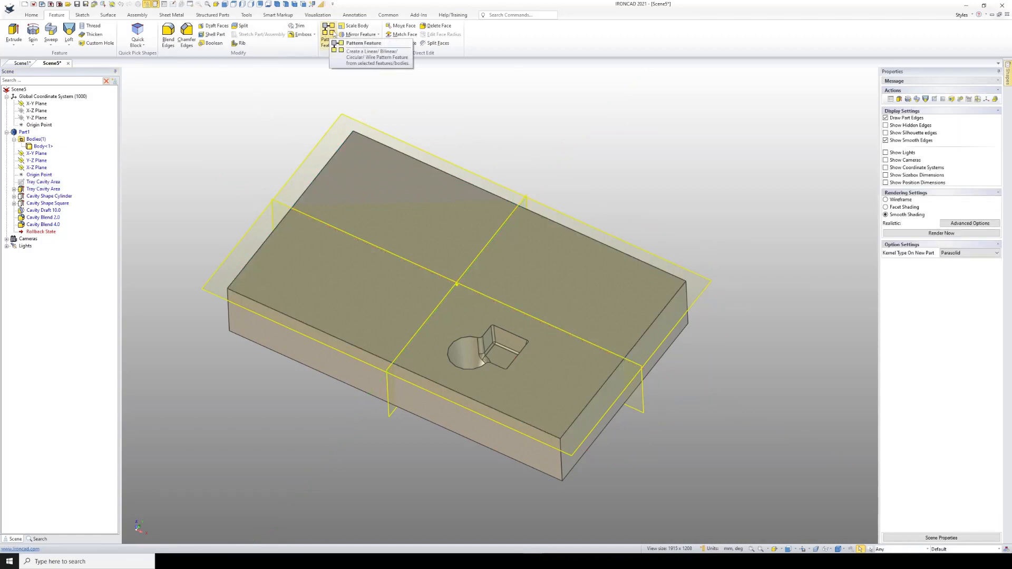
# Start a pattern feature, compare the available pattern types and choose Fill Pattern
pyautogui.click(335, 33)
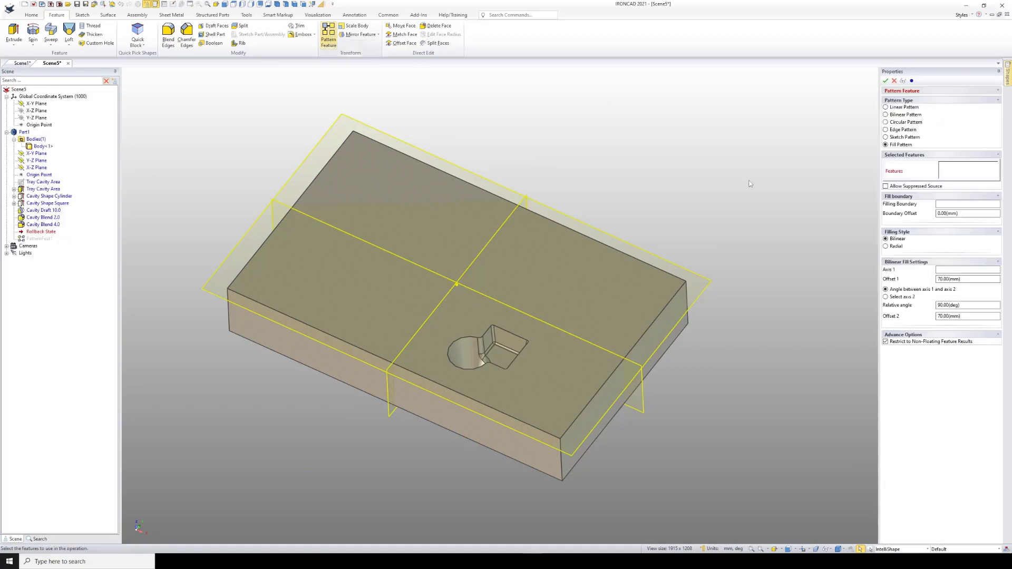
pyautogui.click(886, 107)
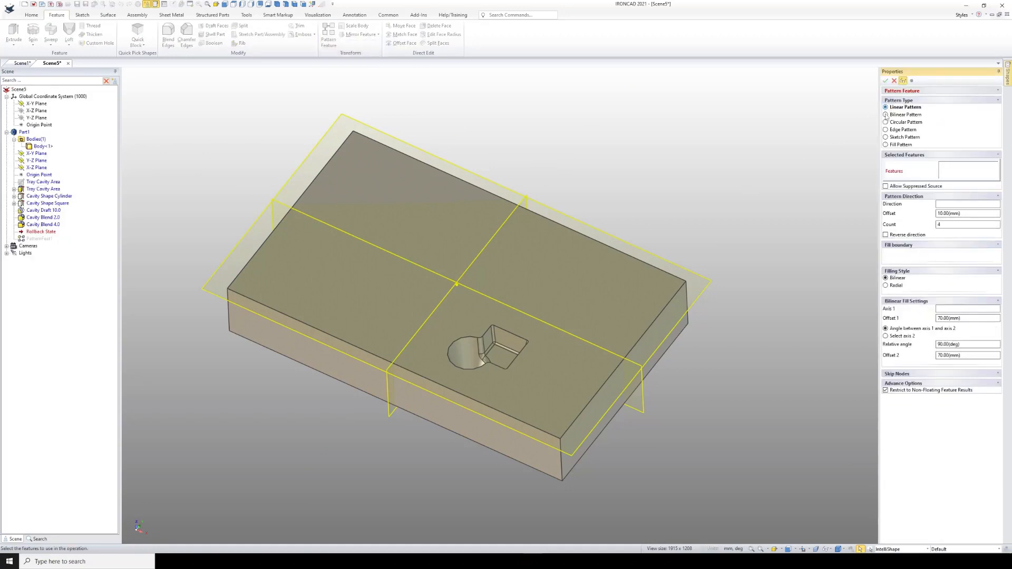
pyautogui.click(886, 122)
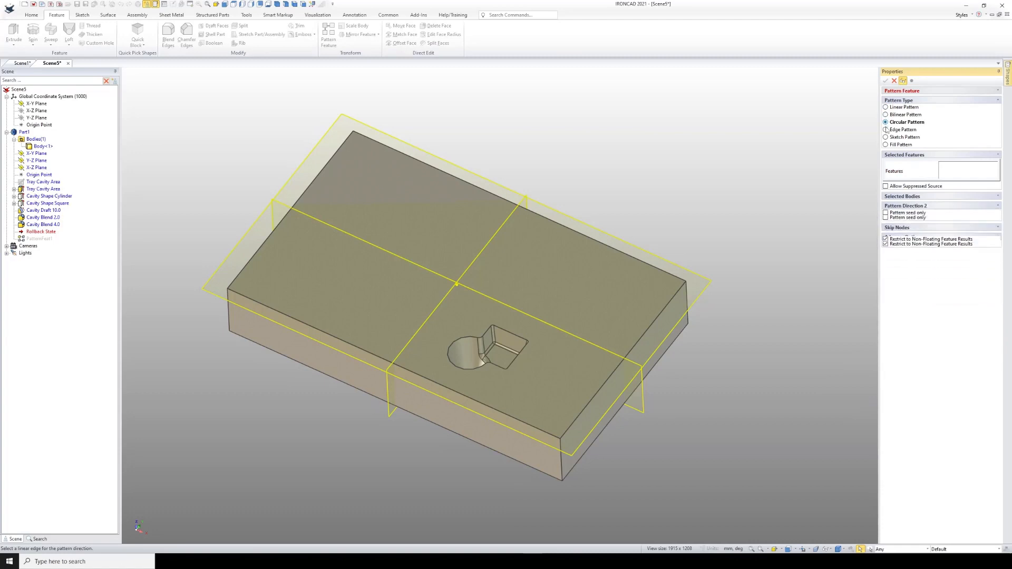
pyautogui.click(886, 129)
pyautogui.click(886, 137)
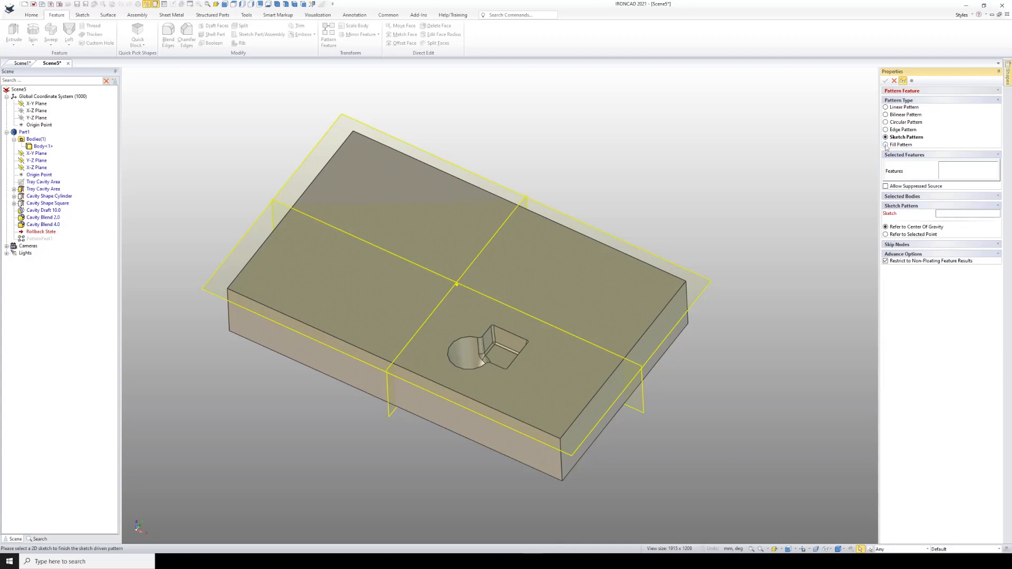
pyautogui.click(886, 145)
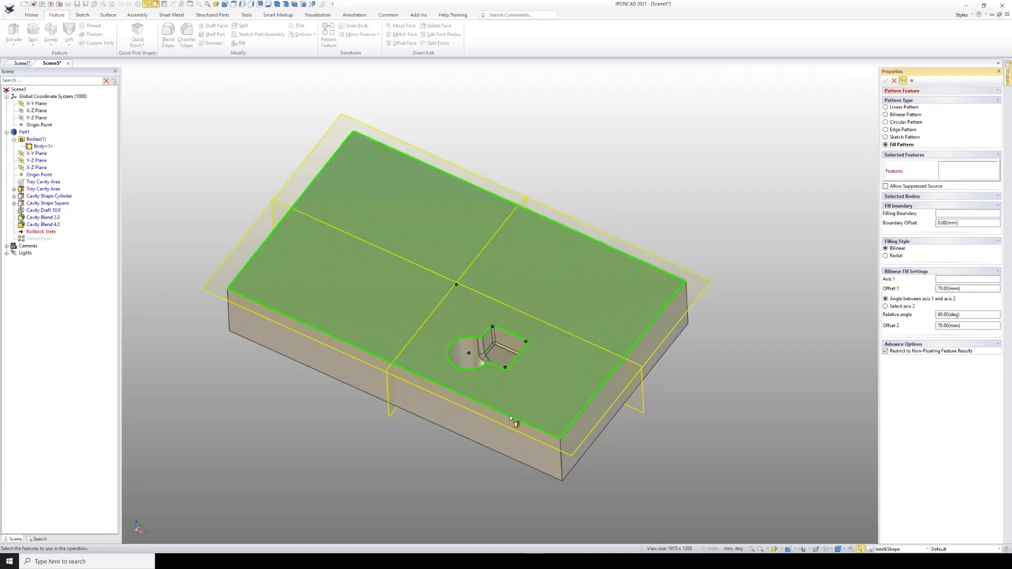
# Add Cavity Shape Cylinder, Cavity Shape Square, Cavity Draft 10.0, Cavity Blend 2.0 and Cavity Blend 4.0 as the features to pattern
pyautogui.scroll(6, 511, 419)
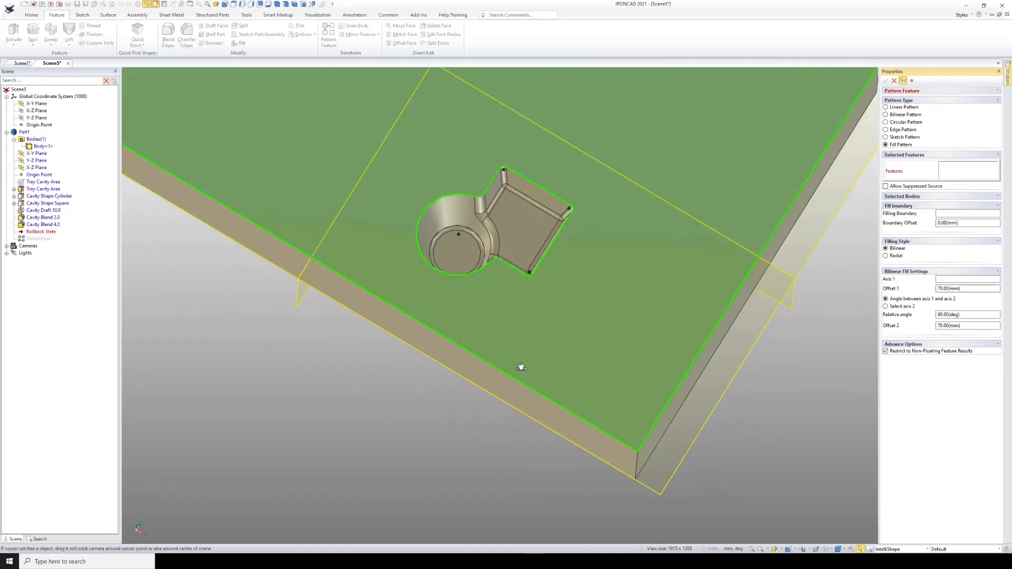
pyautogui.click(467, 255)
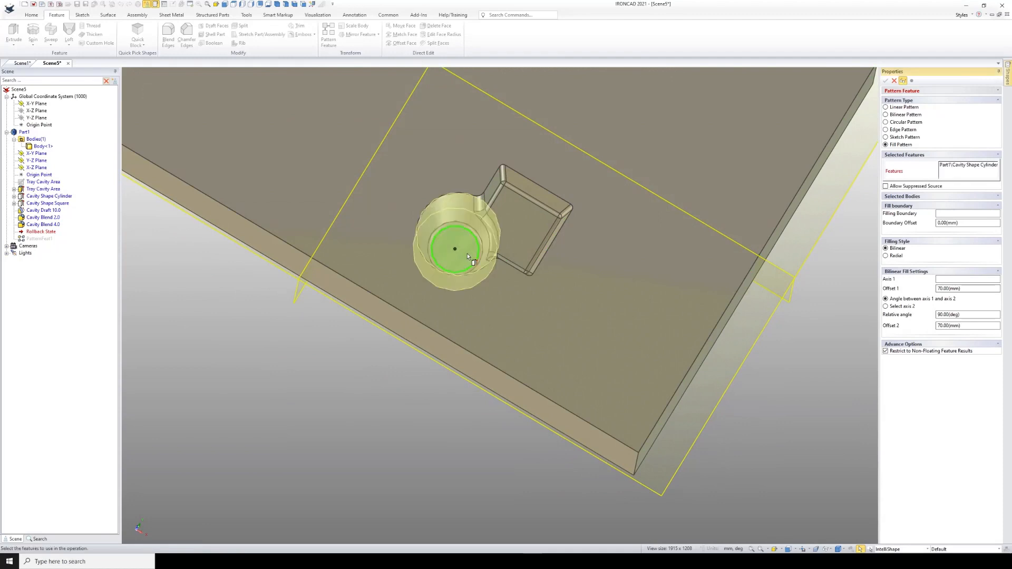
pyautogui.click(520, 246)
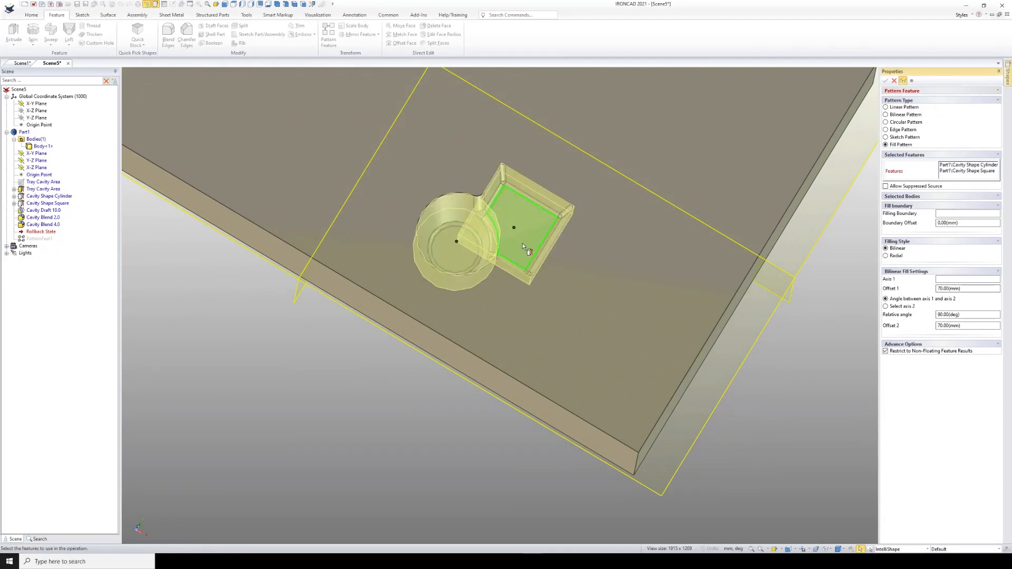
pyautogui.click(455, 213)
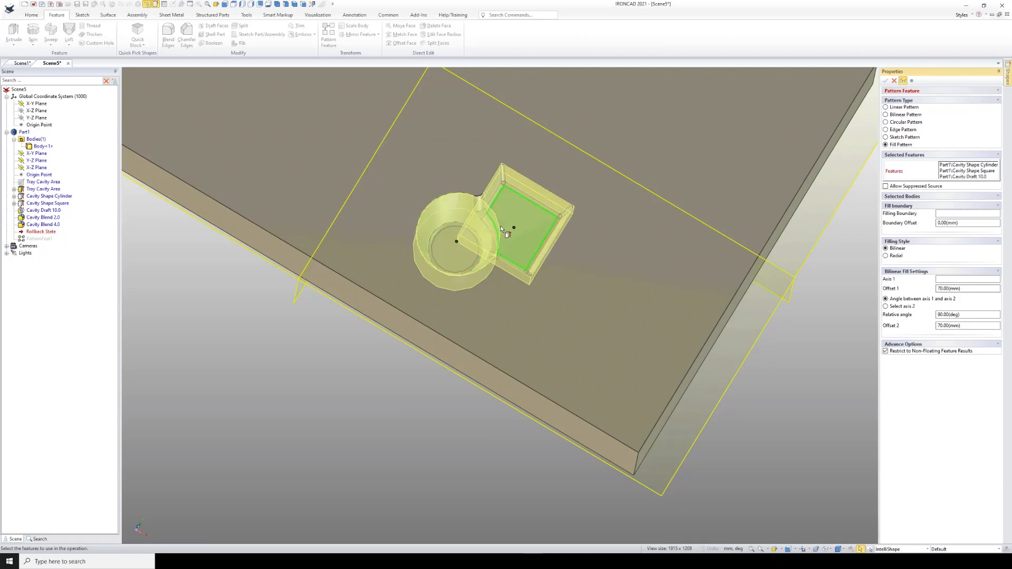
pyautogui.scroll(5, 490, 221)
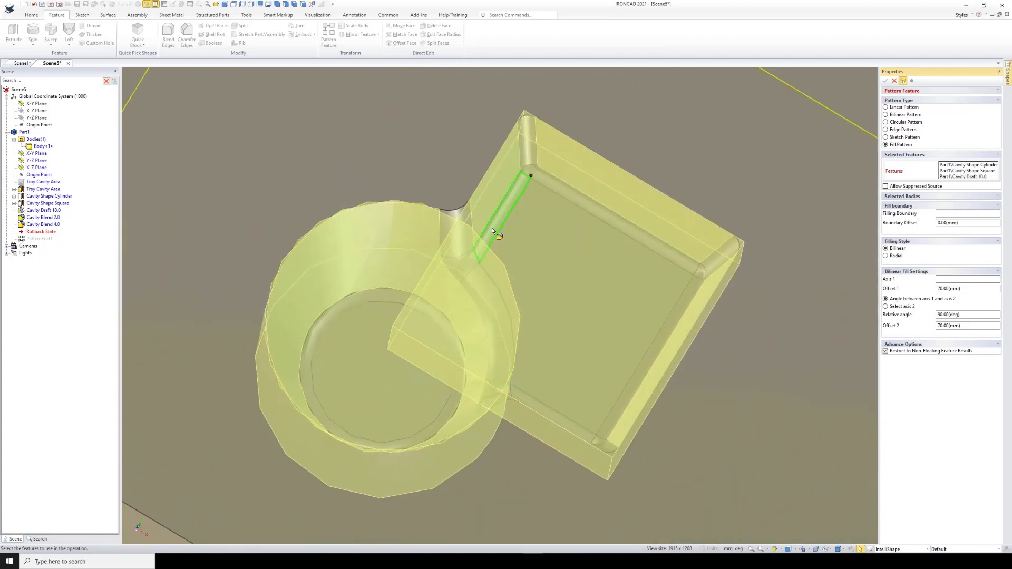
pyautogui.click(492, 230)
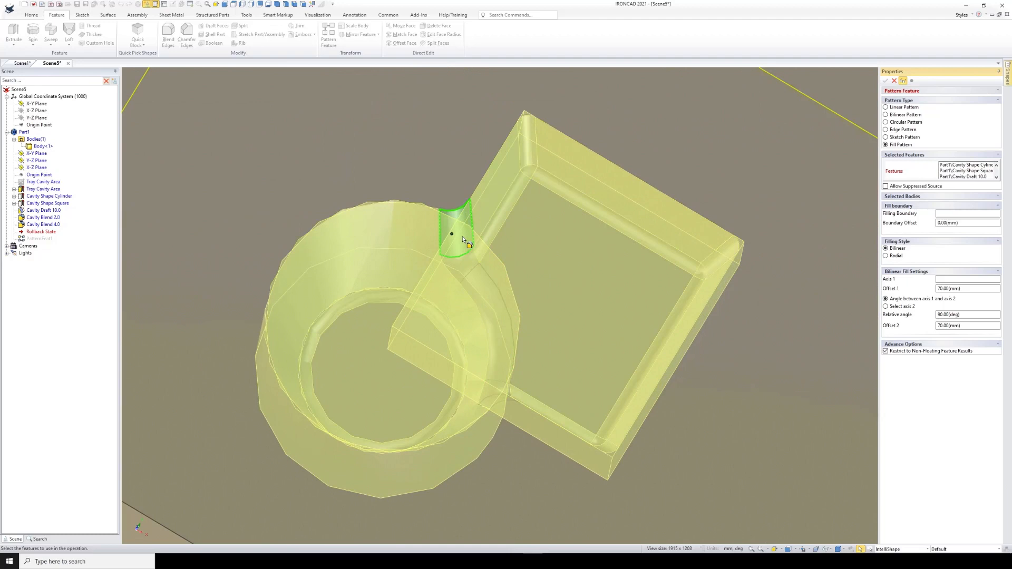
pyautogui.scroll(-3, 500, 303)
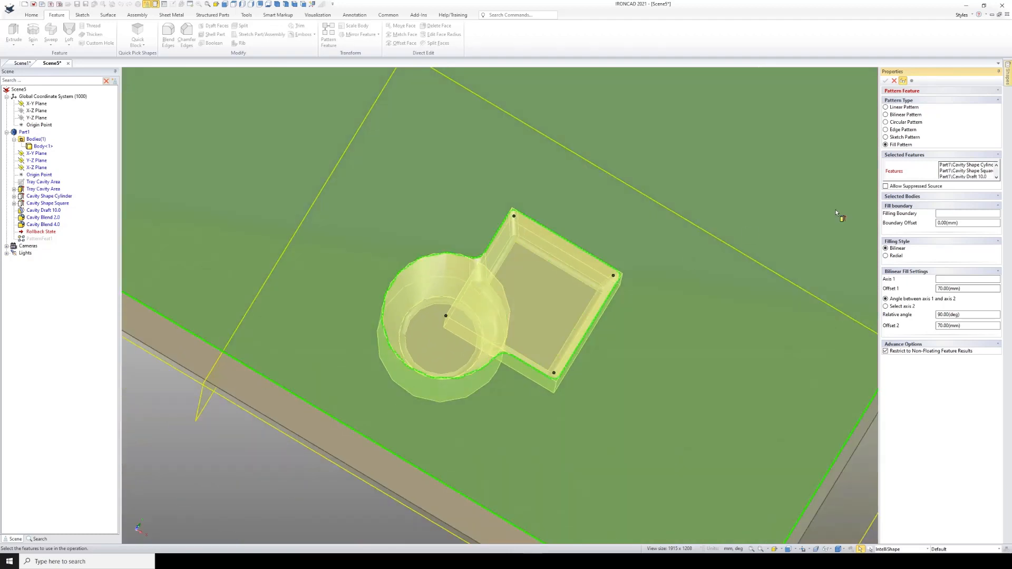
pyautogui.moveTo(879, 197); pyautogui.dragTo(866, 196)
pyautogui.moveTo(948, 180); pyautogui.dragTo(970, 209)
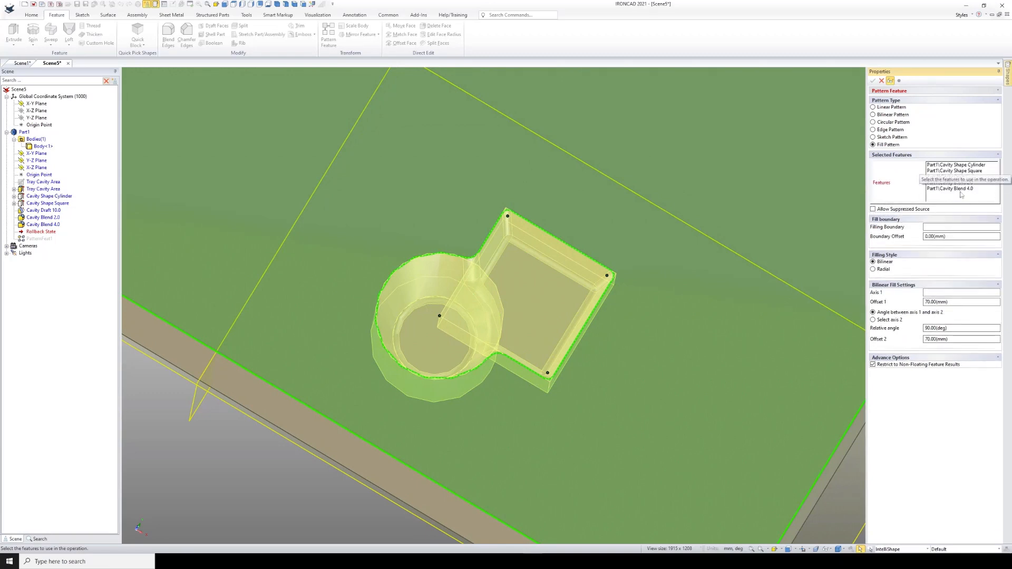
# Set the block's large upper face as the filling boundary of the pattern
pyautogui.click(934, 228)
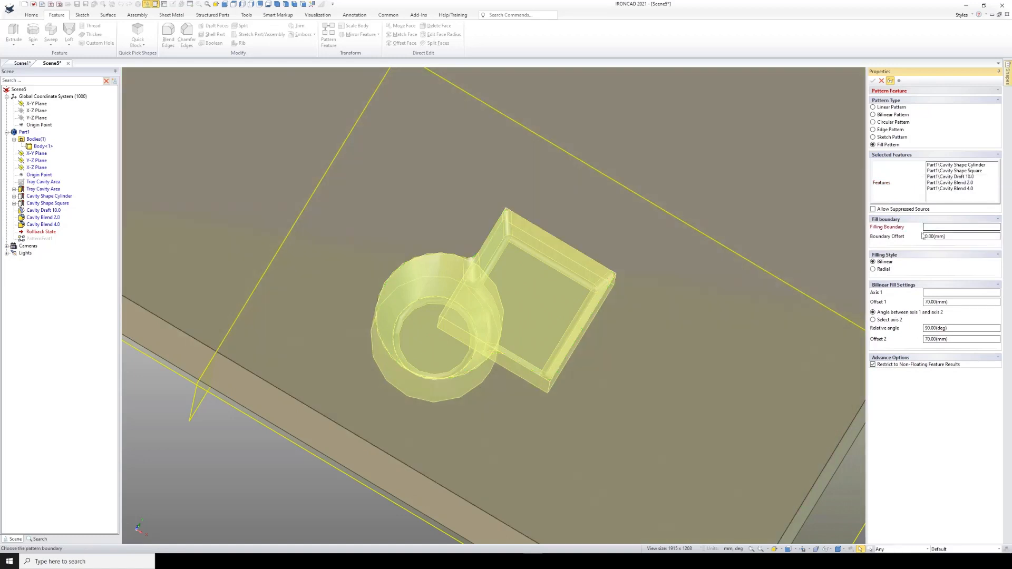
pyautogui.scroll(-3, 790, 277)
pyautogui.scroll(-3, 542, 237)
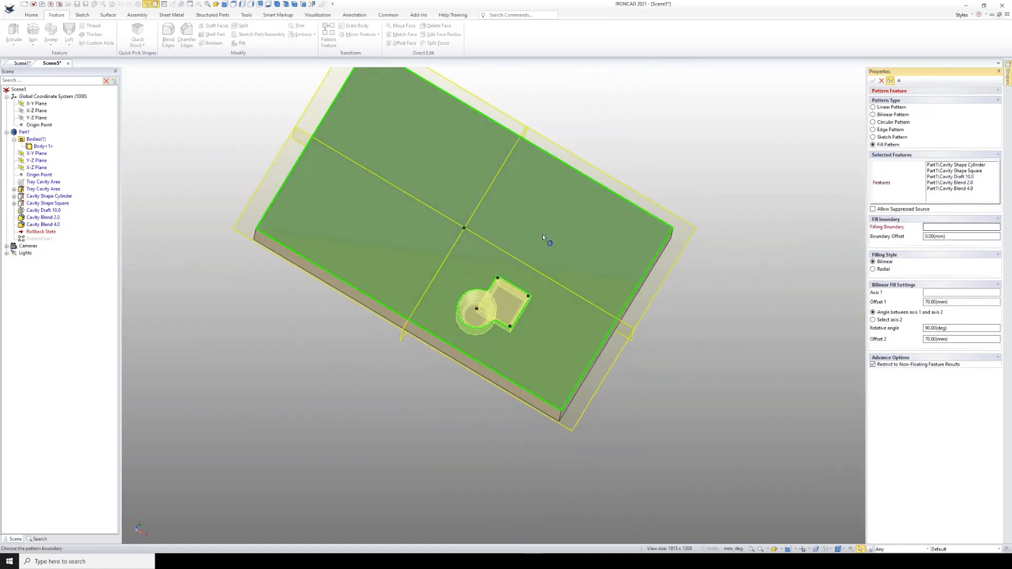
pyautogui.click(523, 207)
pyautogui.moveTo(533, 230); pyautogui.dragTo(538, 158, button='middle')
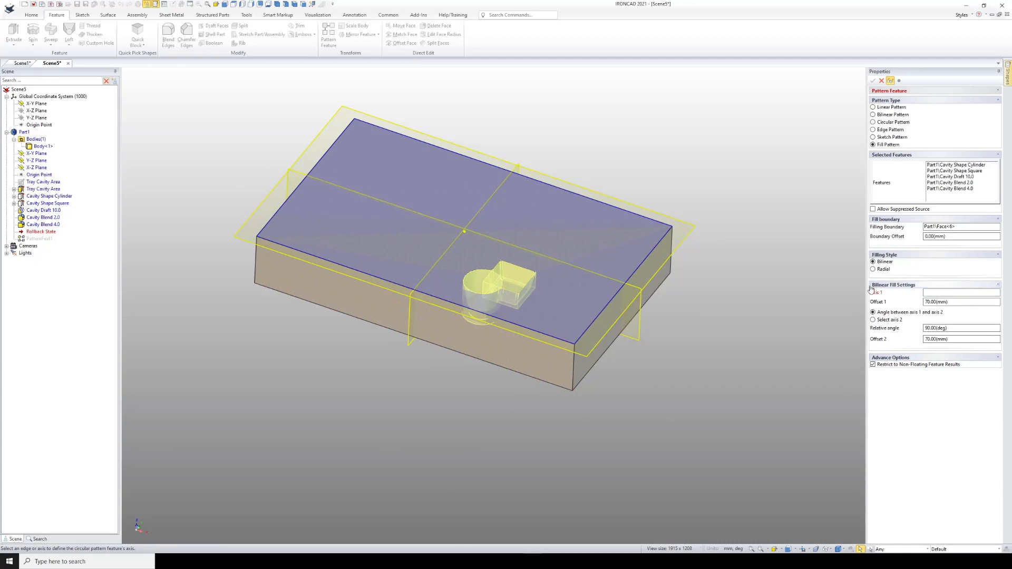
# Use the block's long front edge as Axis 1 of the bilinear fill and create the pattern
pyautogui.click(936, 294)
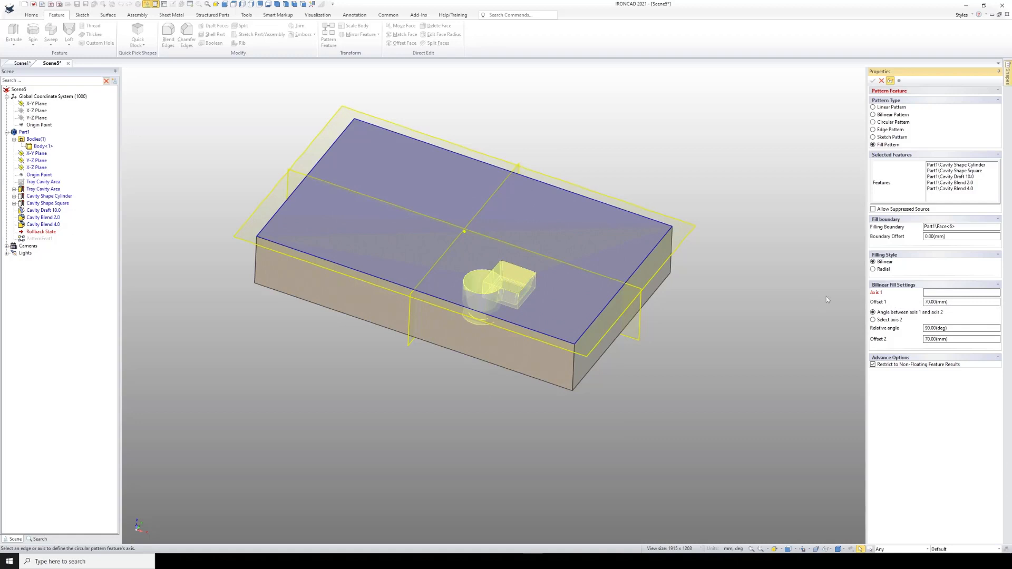
pyautogui.click(503, 366)
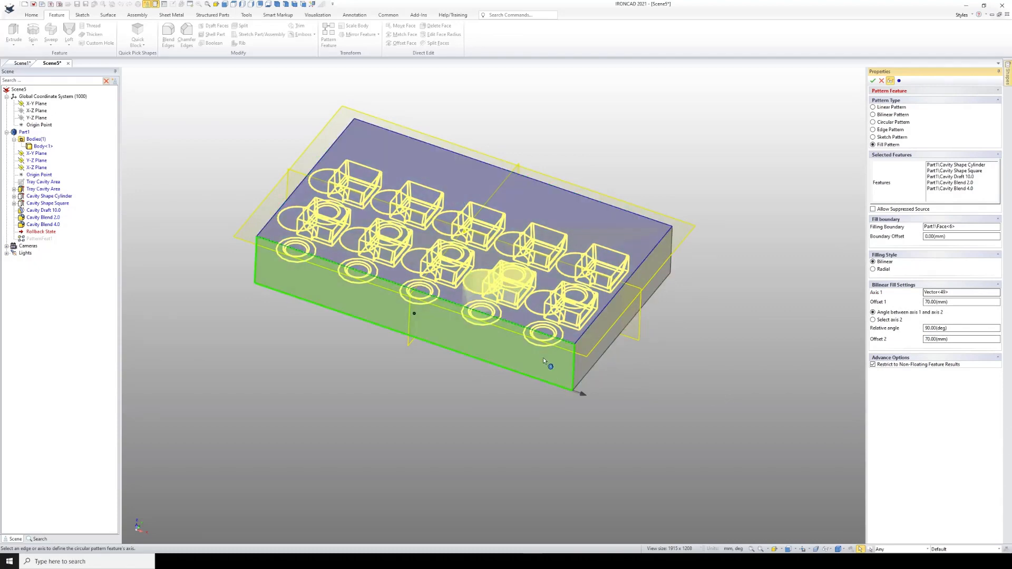
pyautogui.moveTo(542, 357); pyautogui.dragTo(577, 340, button='middle')
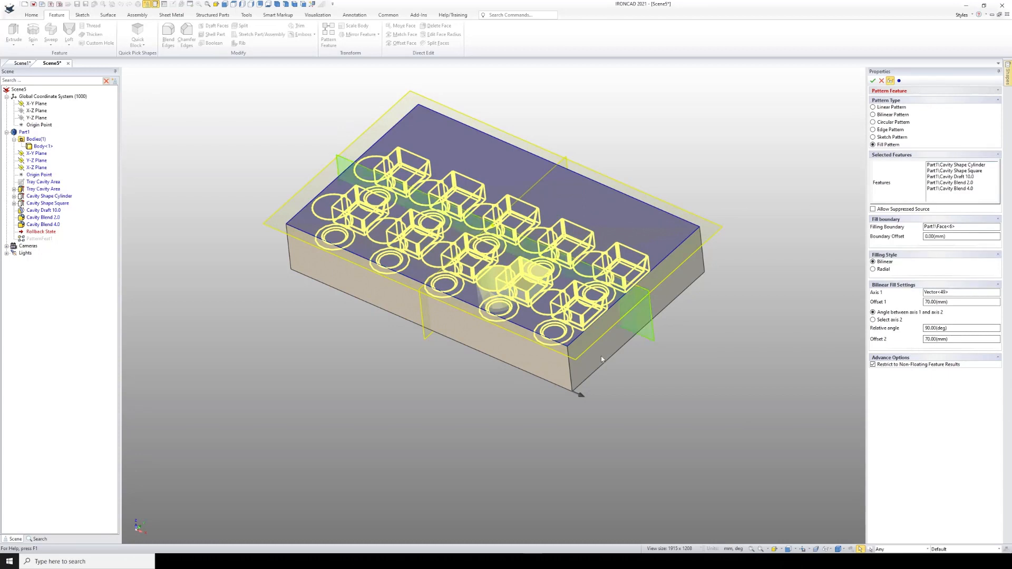
pyautogui.click(873, 80)
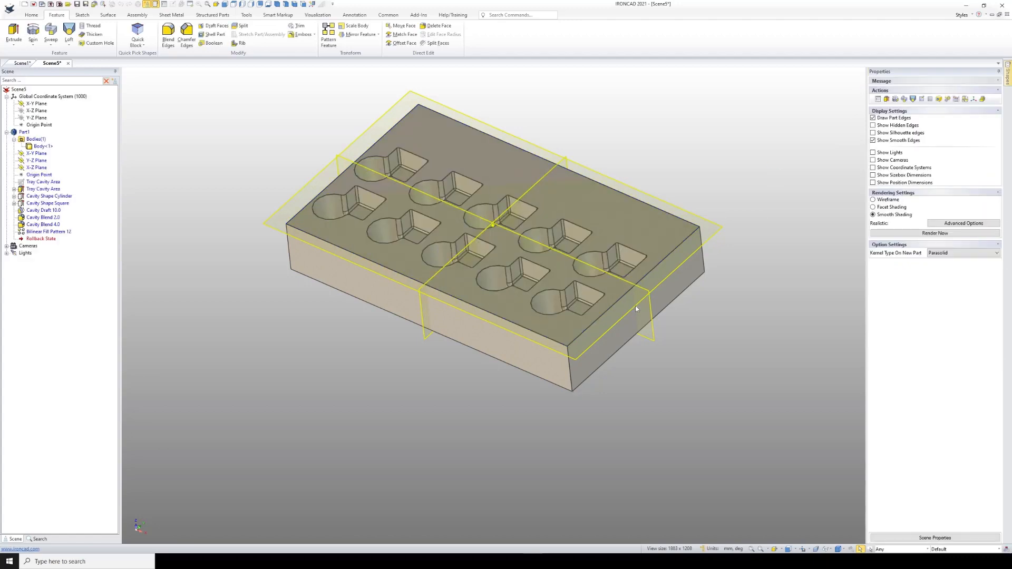
# Inspect the patterned cavities and roll the part history back to directly after Cavity Shape Square
pyautogui.scroll(3, 511, 261)
pyautogui.moveTo(527, 282); pyautogui.dragTo(678, 270, button='middle')
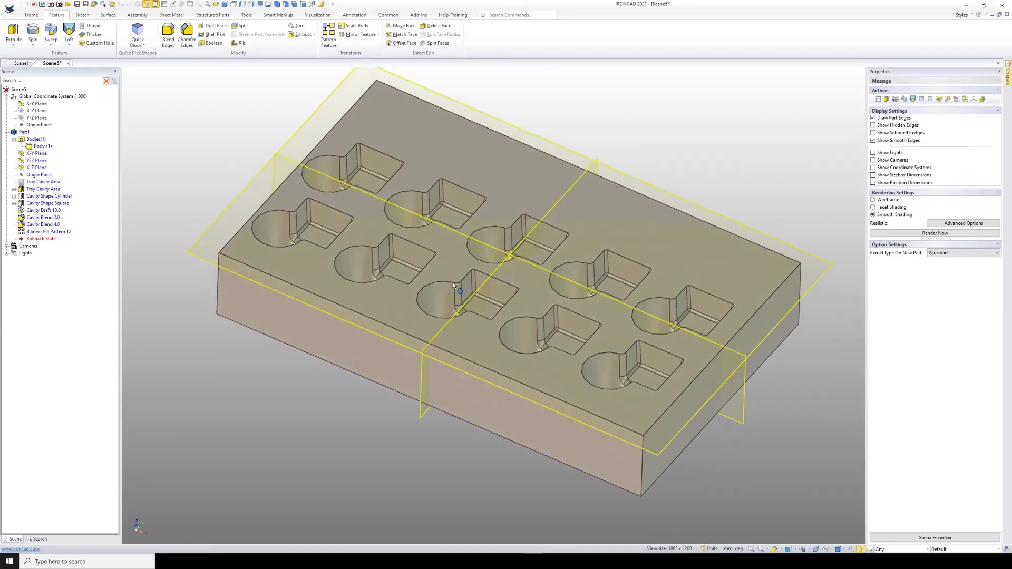
pyautogui.moveTo(453, 285)
pyautogui.mouseDown(button='middle')
pyautogui.moveTo(445, 330)
pyautogui.moveTo(413, 332)
pyautogui.moveTo(411, 312)
pyautogui.moveTo(457, 293)
pyautogui.mouseUp(button='middle')
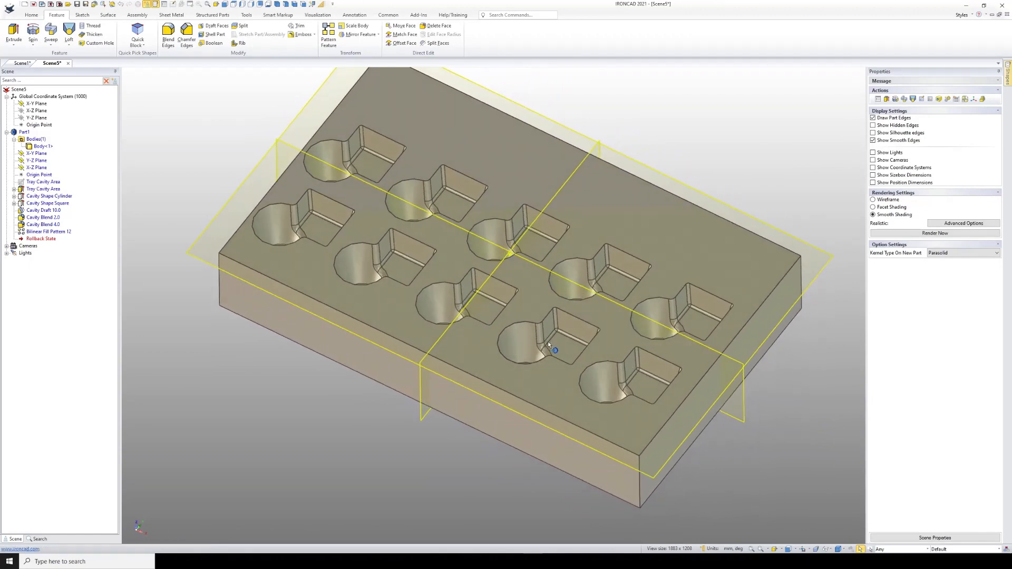
pyautogui.scroll(2, 548, 341)
pyautogui.scroll(-2, 550, 328)
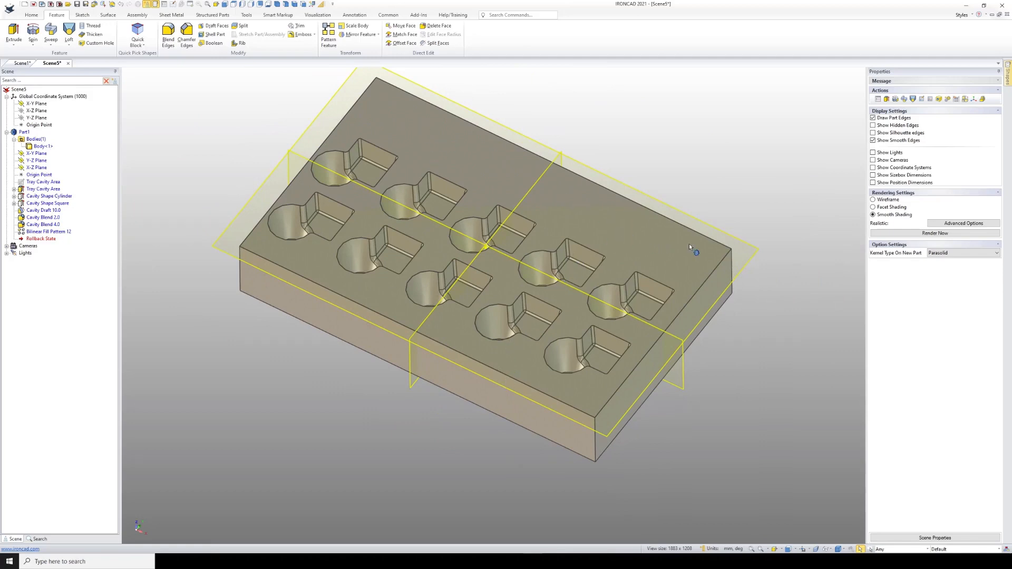
pyautogui.scroll(1, 544, 204)
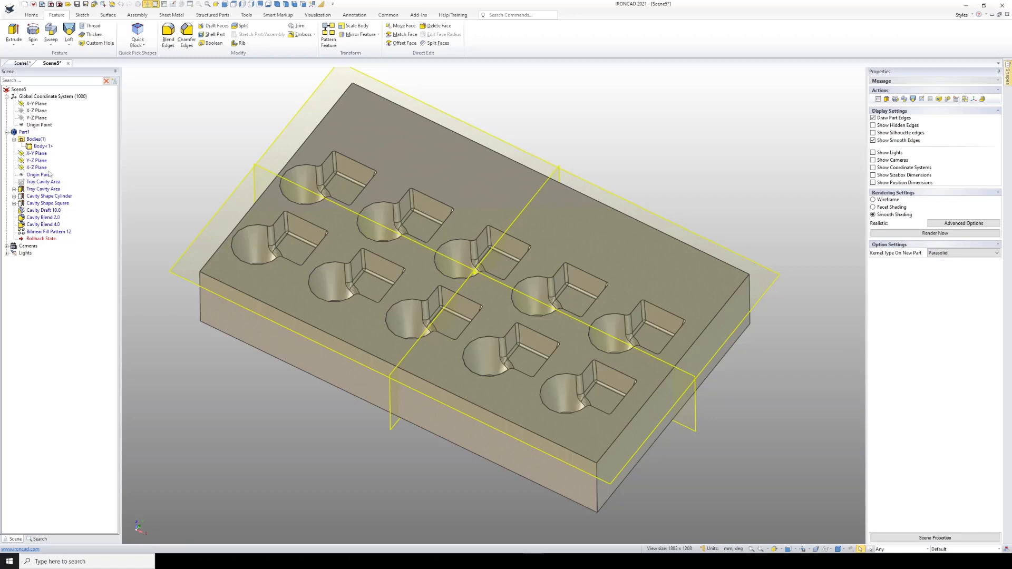
pyautogui.click(45, 239)
pyautogui.moveTo(49, 242); pyautogui.dragTo(47, 208)
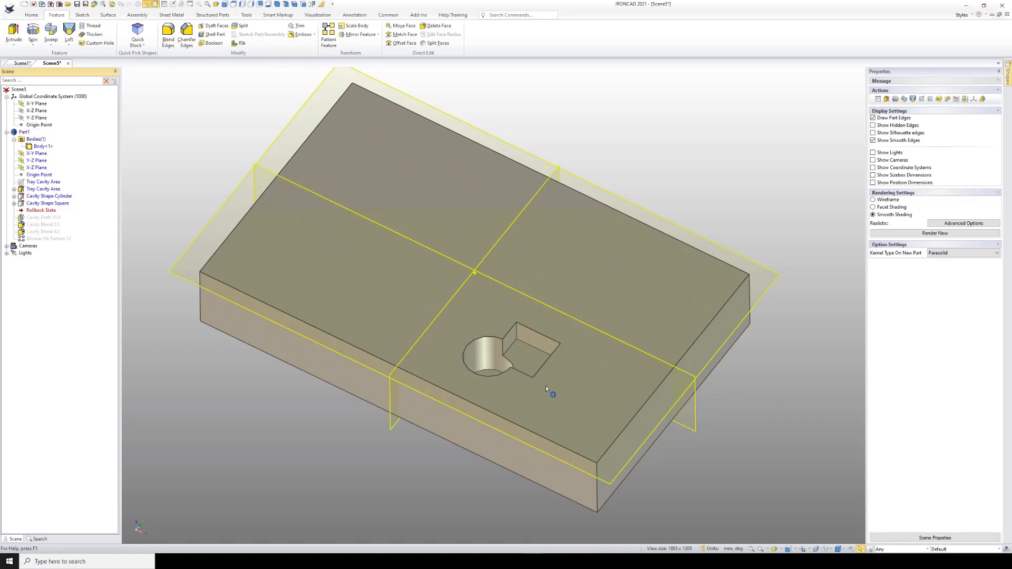
pyautogui.scroll(2, 487, 291)
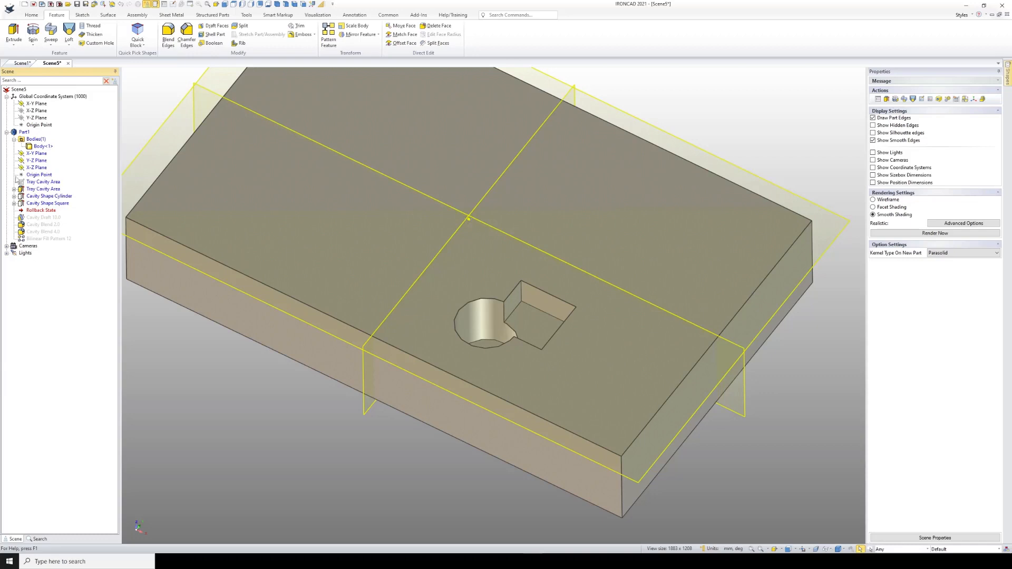
# Move Cavity Shape Cylinder and Cavity Shape Square together with the TriBall to center position length 0, width 0
pyautogui.click(50, 196)
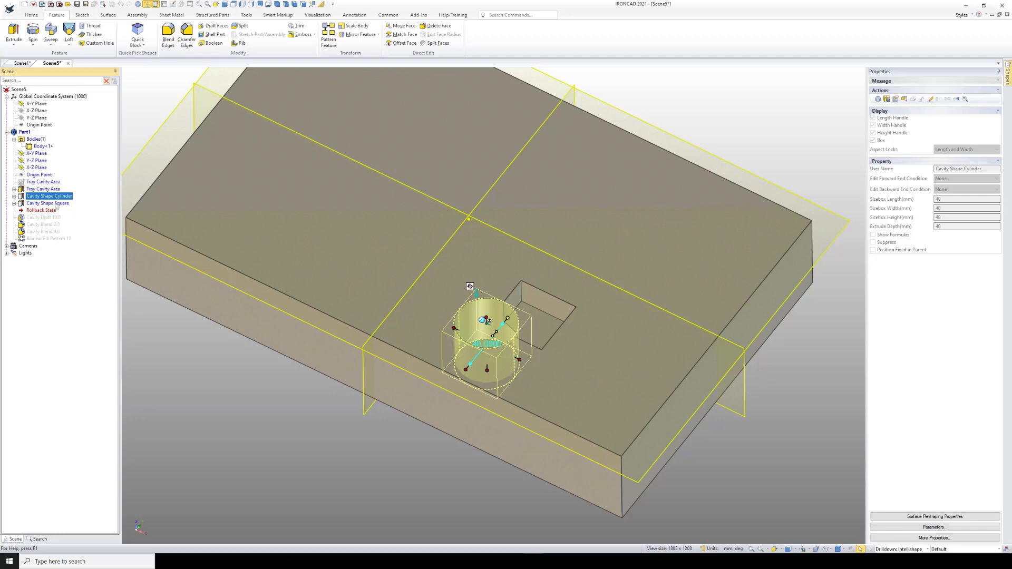
pyautogui.keyDown('shift'); pyautogui.click(47, 203); pyautogui.keyUp('shift')
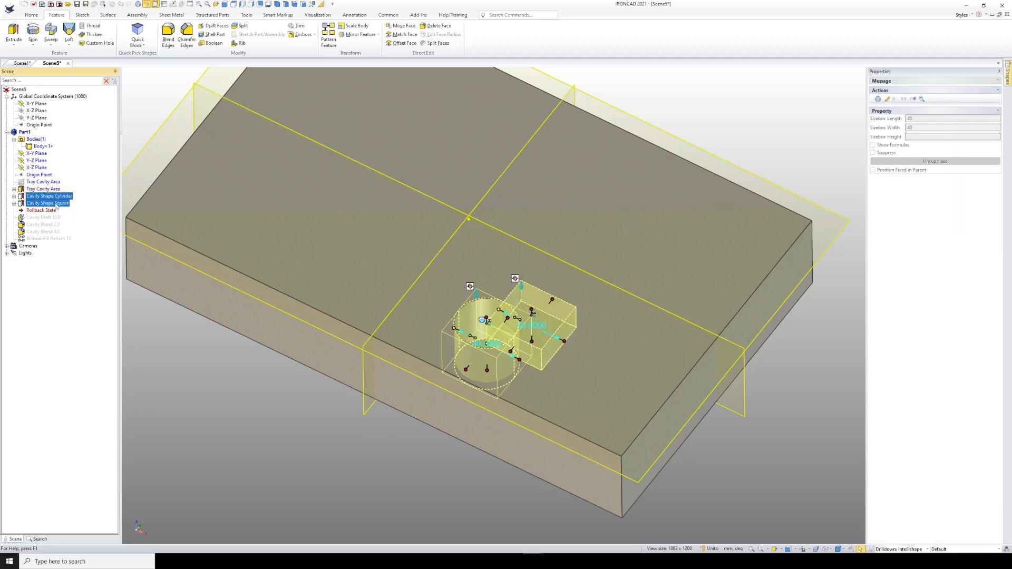
pyautogui.click(139, 5)
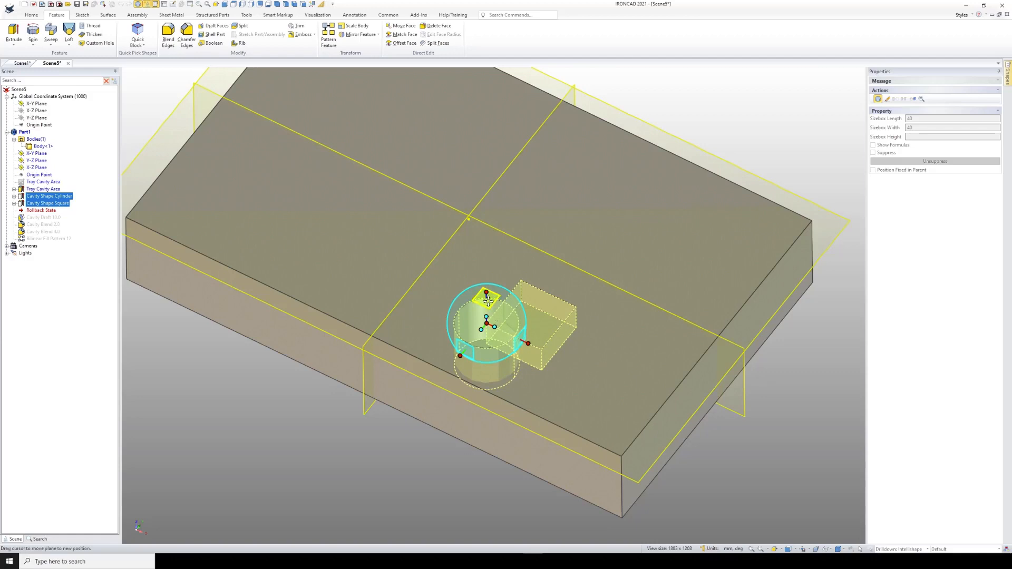
pyautogui.rightClick(488, 324)
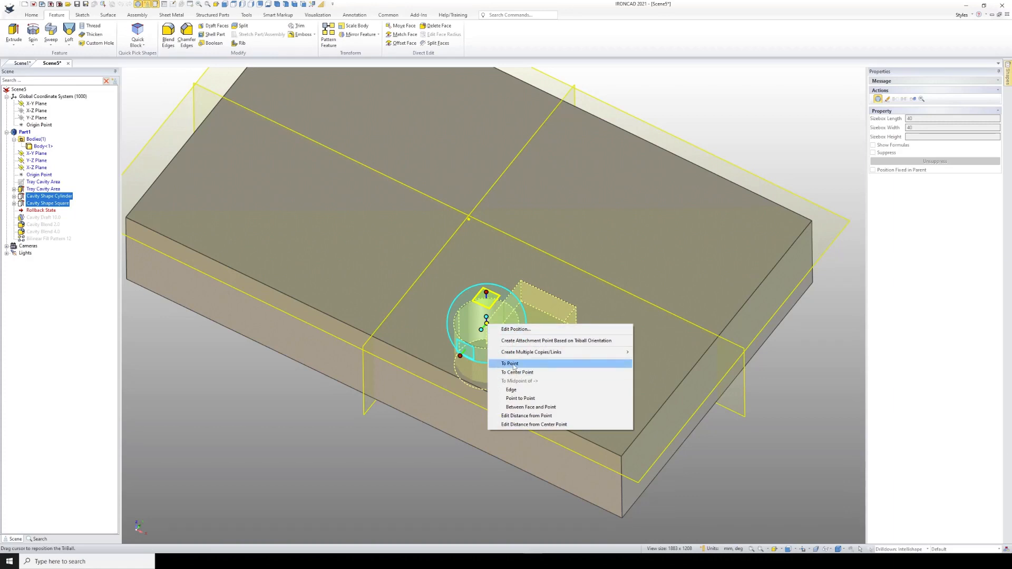
pyautogui.click(510, 330)
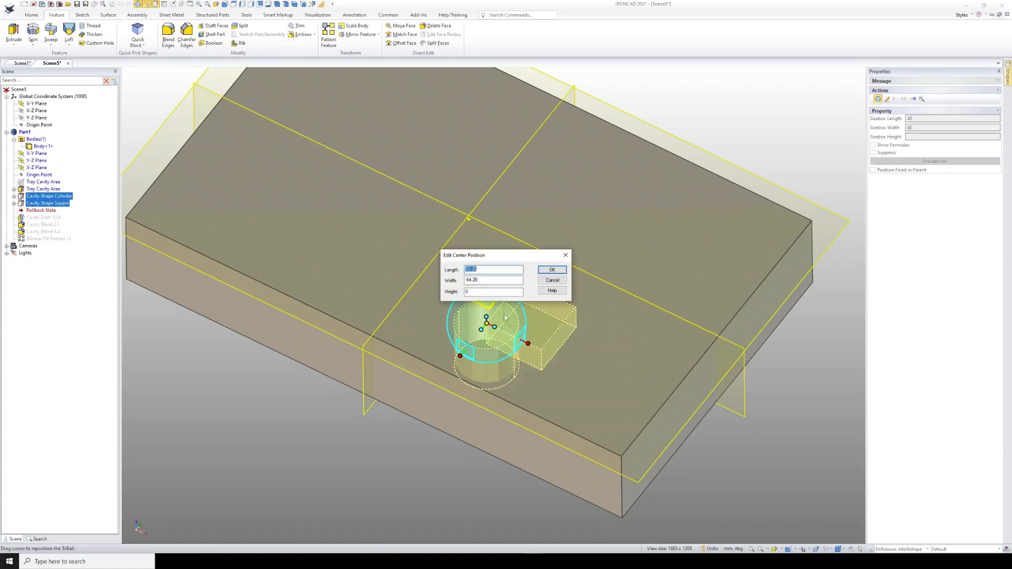
pyautogui.write('0')
pyautogui.moveTo(490, 279); pyautogui.dragTo(466, 284)
pyautogui.write('0')
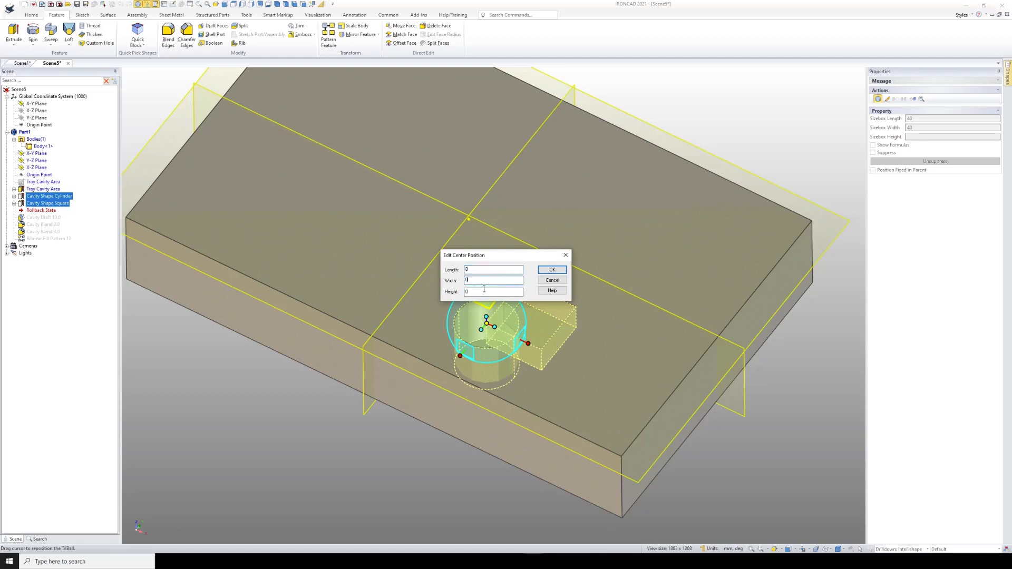
pyautogui.click(548, 269)
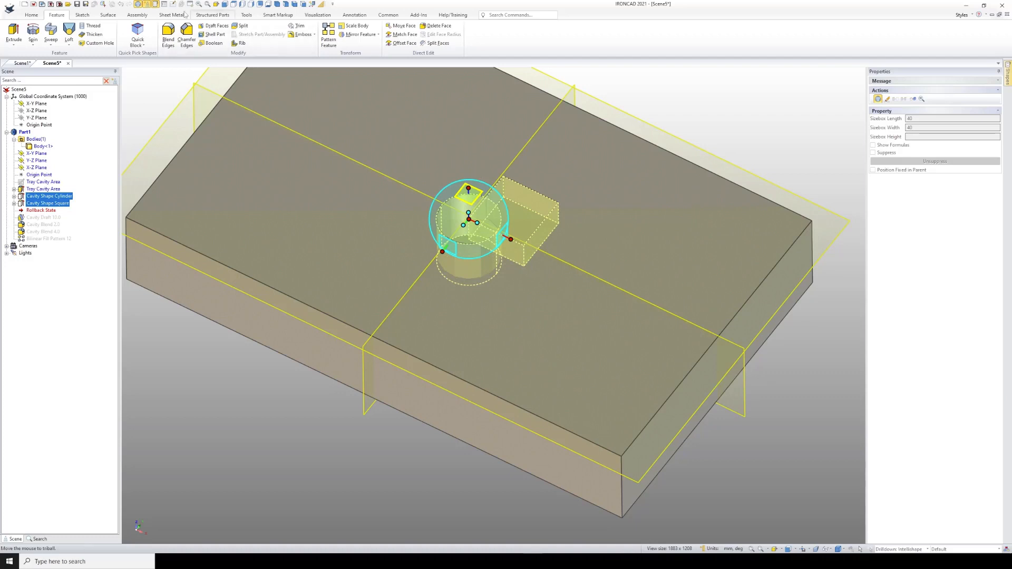
pyautogui.click(139, 4)
pyautogui.click(666, 114)
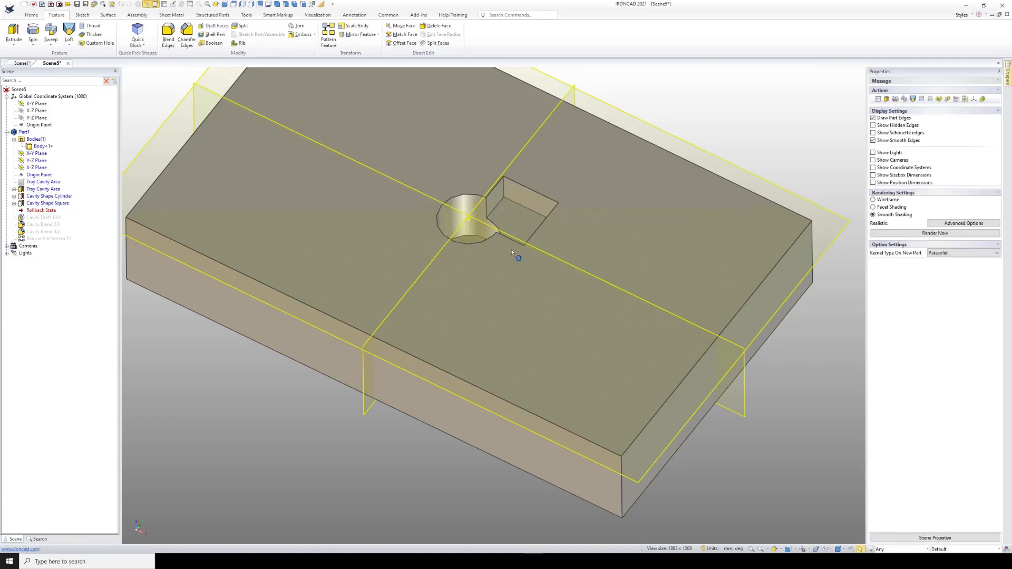
# Roll the part history forward past the bilinear fill pattern and inspect the regenerated cavities on the block
pyautogui.moveTo(489, 254)
pyautogui.mouseDown(button='middle')
pyautogui.moveTo(483, 343)
pyautogui.moveTo(484, 261)
pyautogui.mouseUp(button='middle')
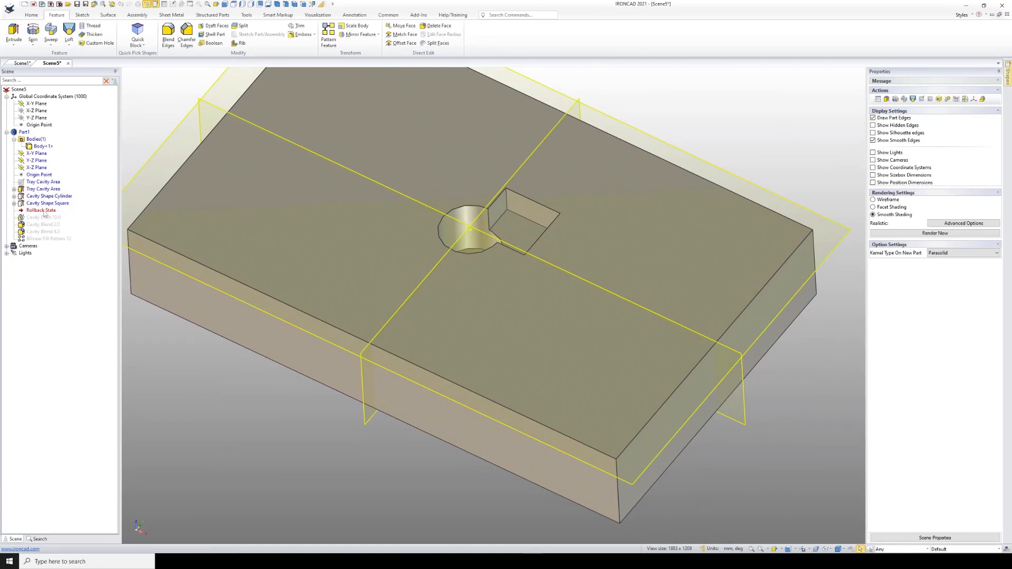
pyautogui.moveTo(45, 211); pyautogui.dragTo(56, 243)
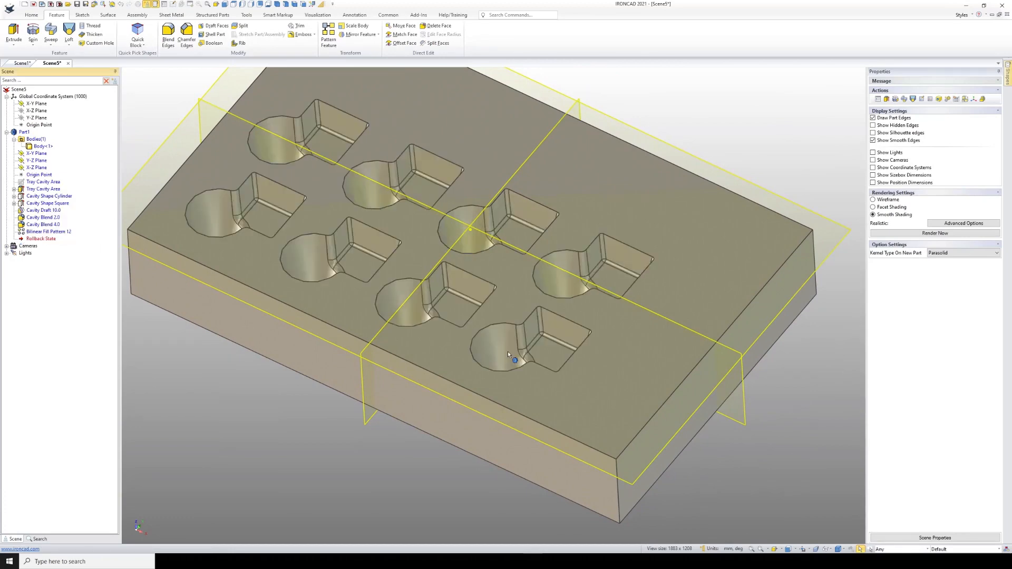
pyautogui.moveTo(508, 351); pyautogui.dragTo(496, 384, button='middle')
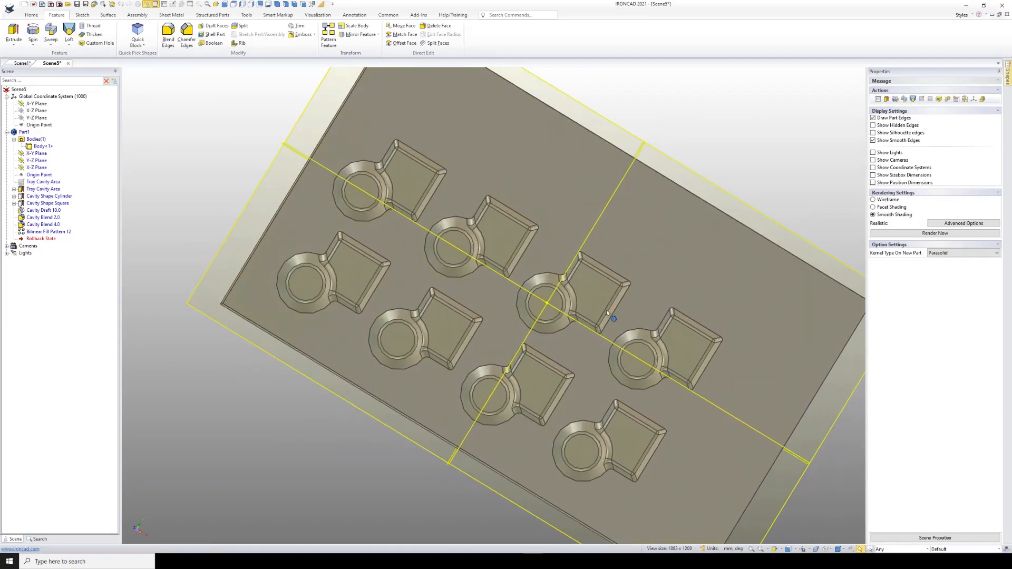
pyautogui.click(39, 196)
pyautogui.click(40, 202)
pyautogui.click(348, 485)
pyautogui.scroll(-2, 425, 437)
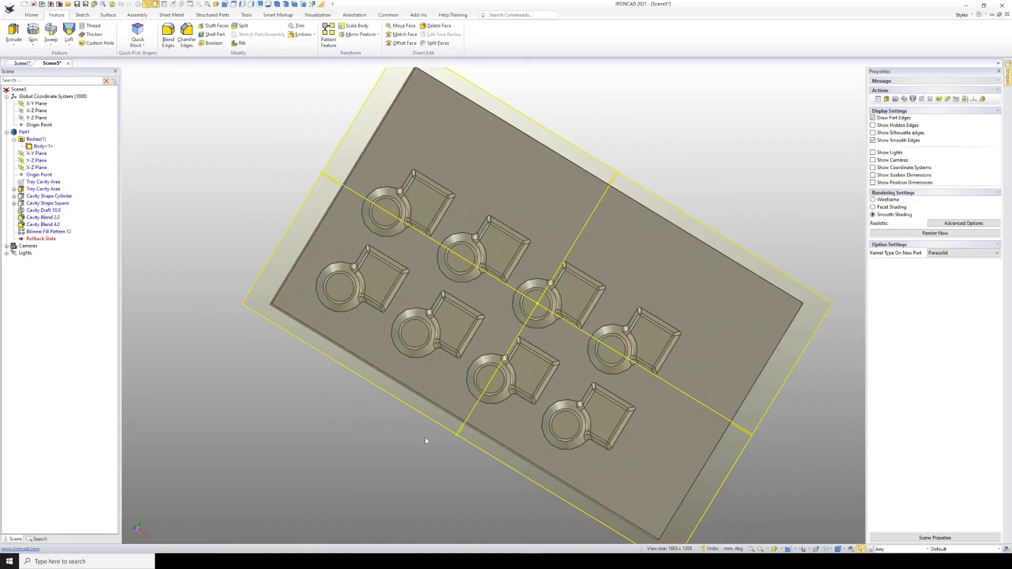
pyautogui.moveTo(425, 439); pyautogui.dragTo(660, 364, button='middle')
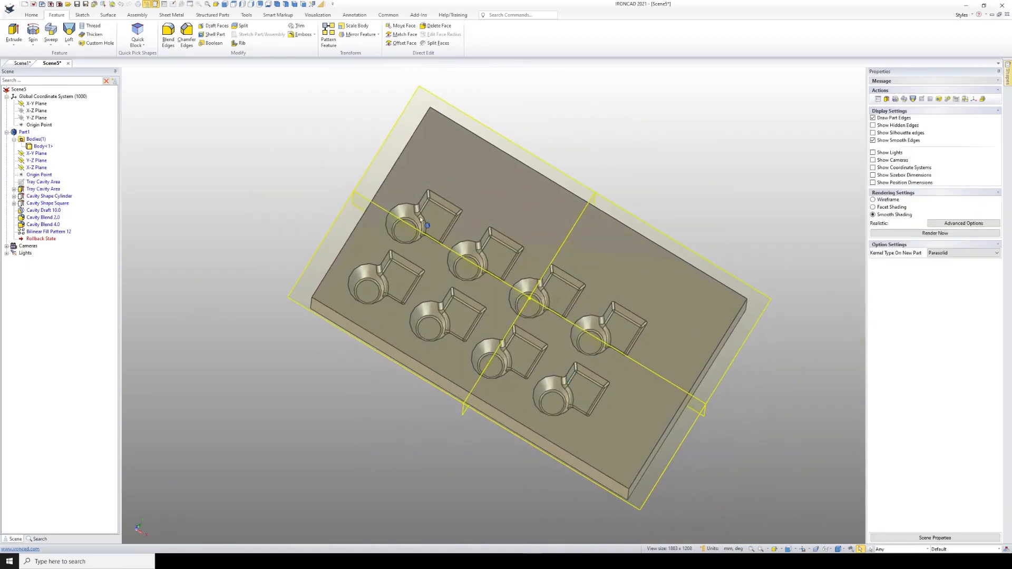
pyautogui.moveTo(572, 266); pyautogui.dragTo(492, 358, button='middle')
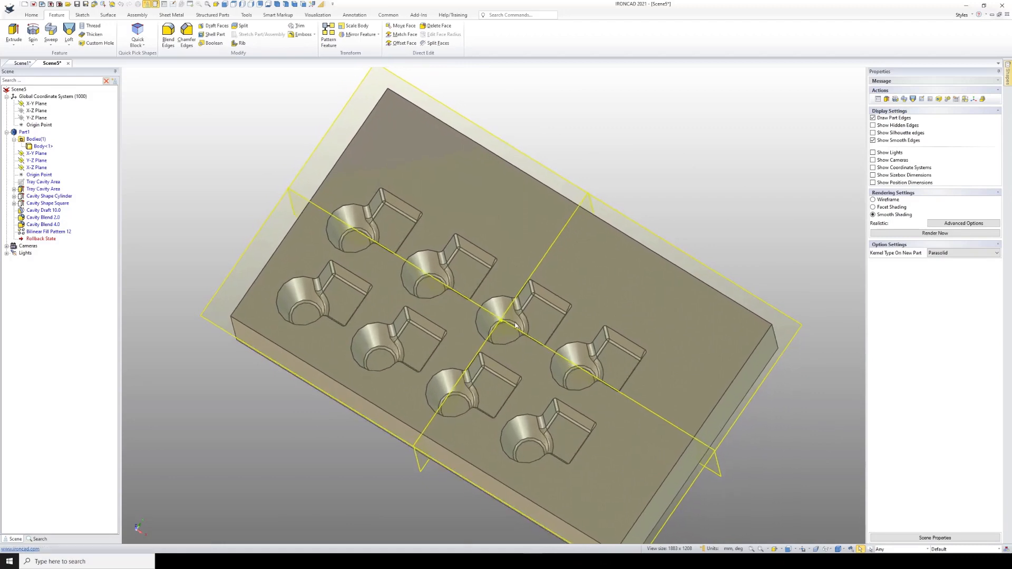
# Roll the part history back to directly after Cavity Shape Square
pyautogui.scroll(3, 554, 320)
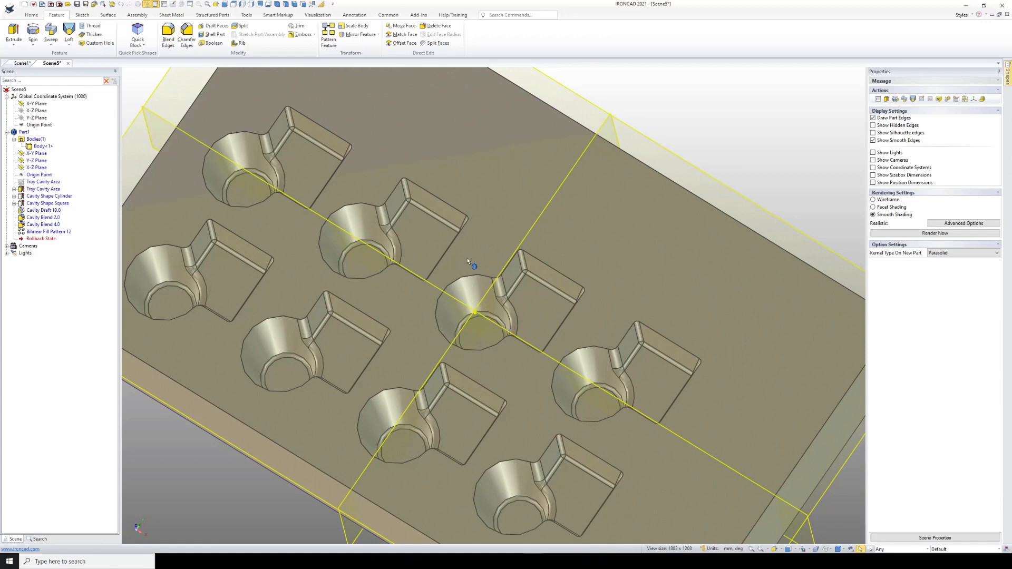
pyautogui.moveTo(467, 258); pyautogui.dragTo(310, 271, button='middle')
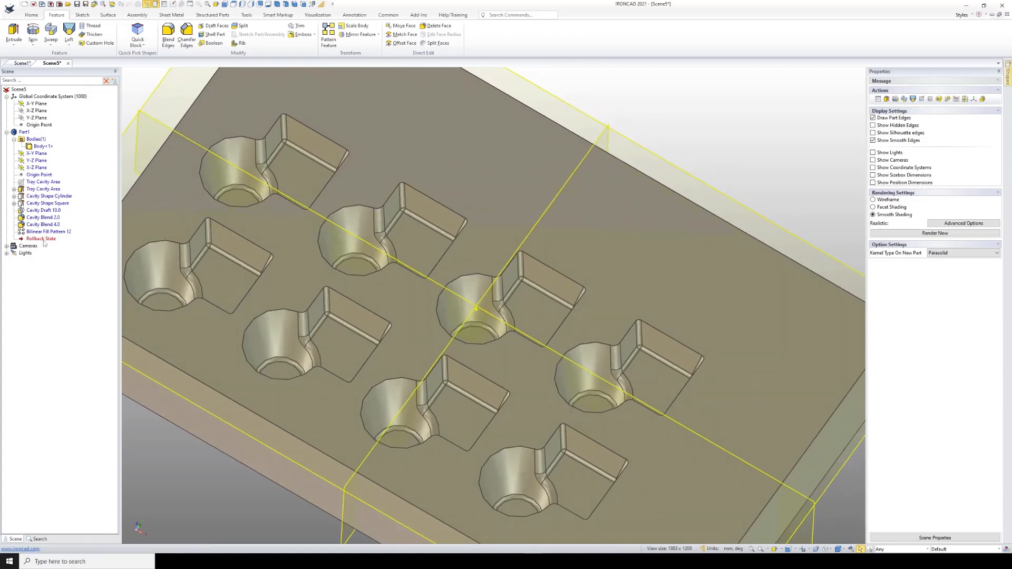
pyautogui.moveTo(44, 240); pyautogui.dragTo(46, 213)
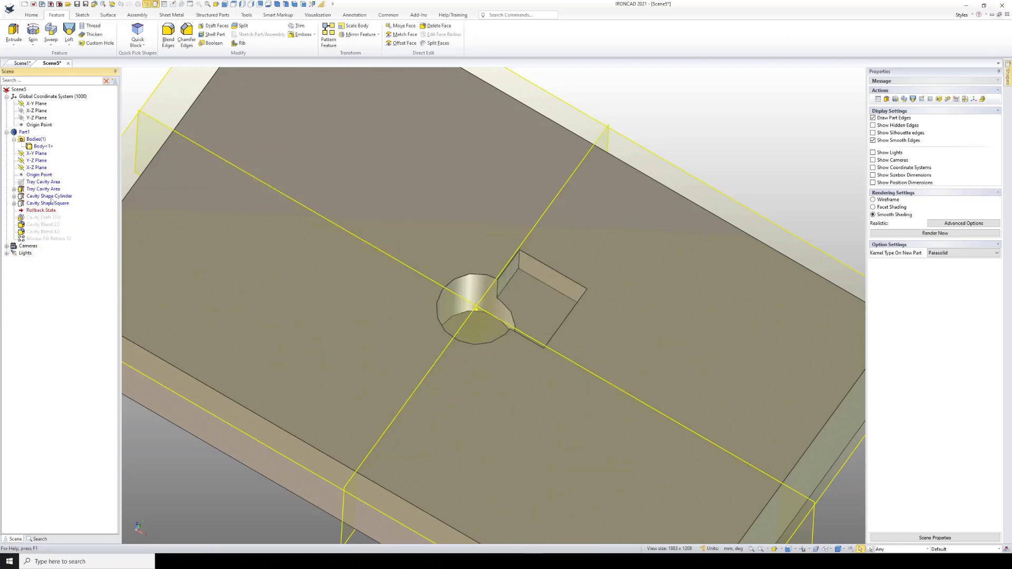
# Select Cavity Shape Cylinder and Cavity Shape Square together and shift only the TriBall lengthwise to the midpoint between their outer points
pyautogui.click(51, 197)
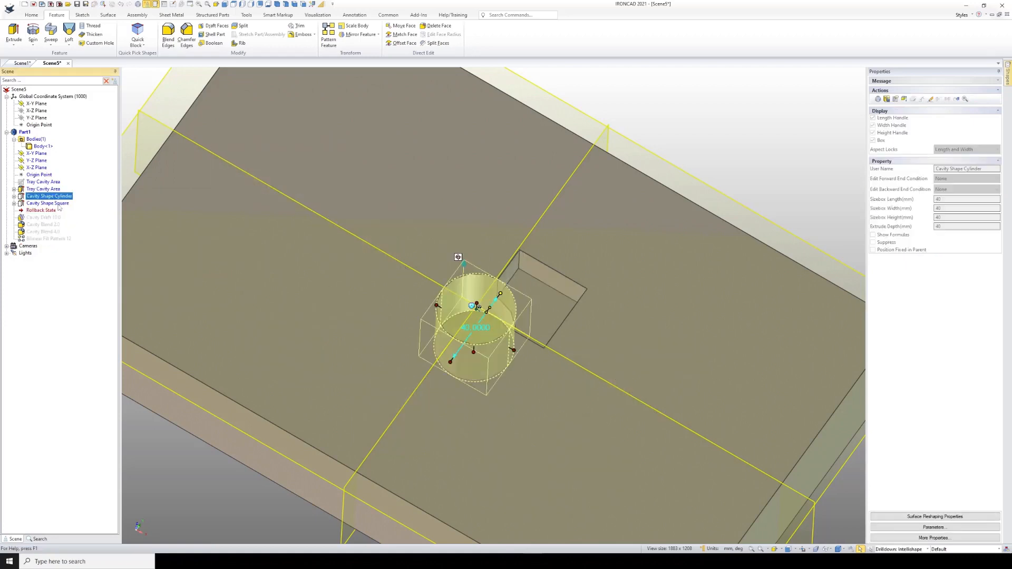
pyautogui.keyDown('ctrl'); pyautogui.click(60, 205); pyautogui.keyUp('ctrl')
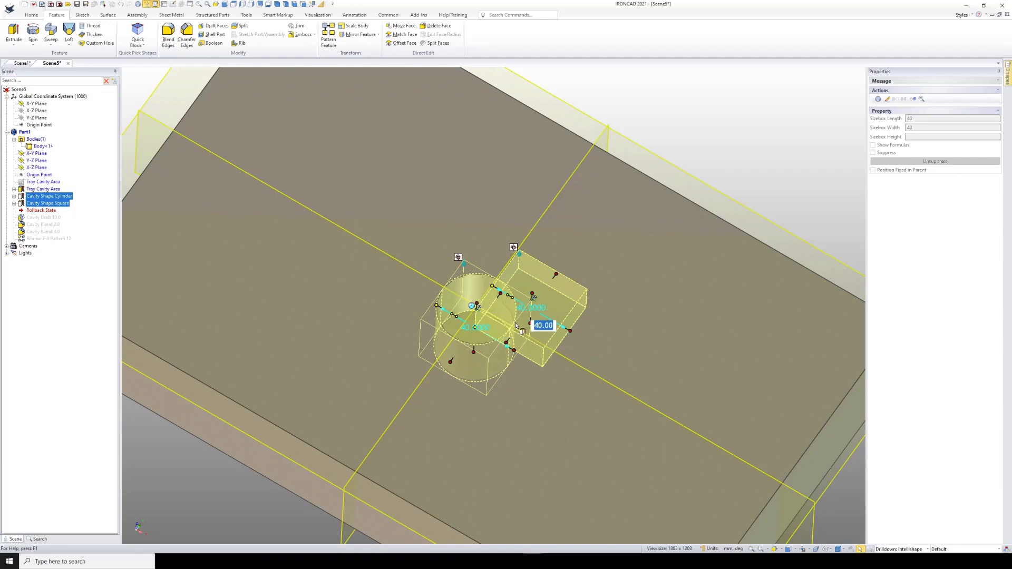
pyautogui.click(138, 4)
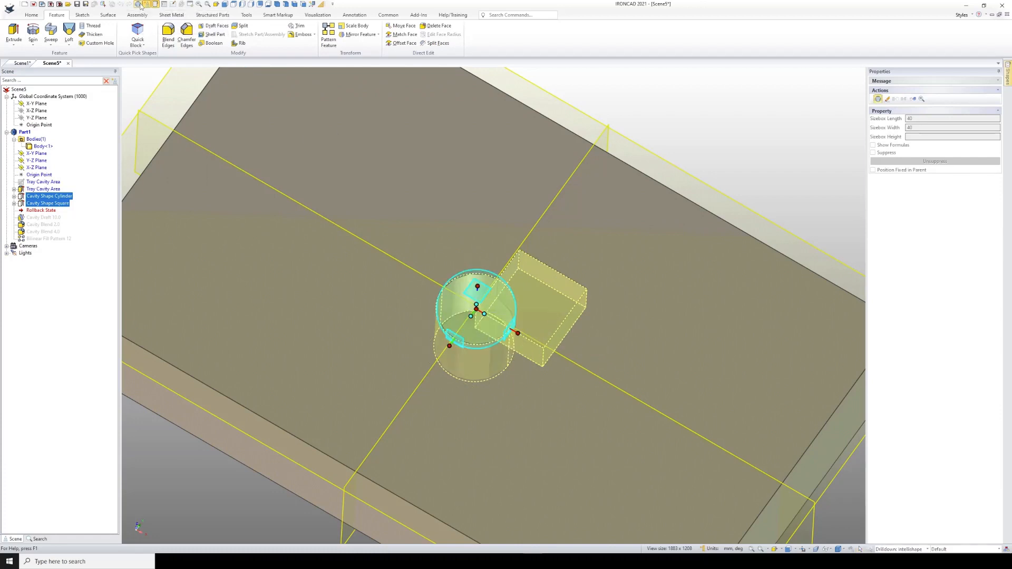
pyautogui.moveTo(507, 360)
pyautogui.mouseDown(button='middle')
pyautogui.moveTo(519, 397)
pyautogui.moveTo(508, 378)
pyautogui.mouseUp(button='middle')
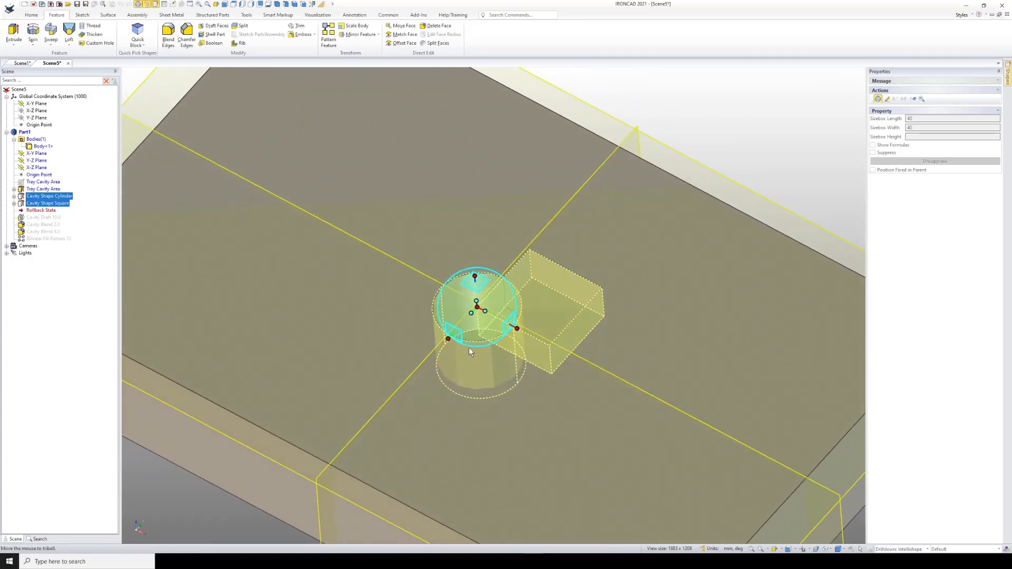
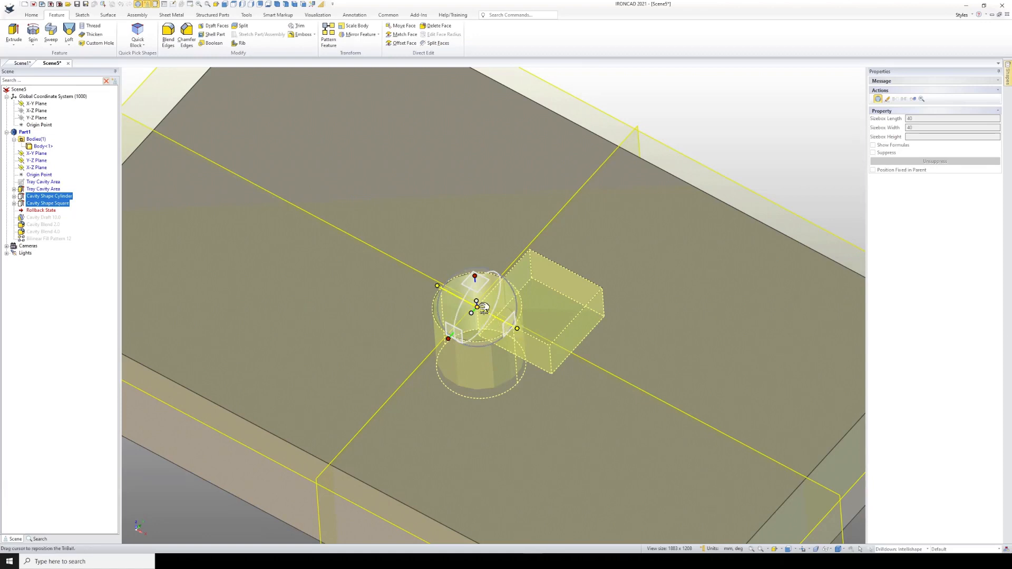
pyautogui.rightClick(517, 330)
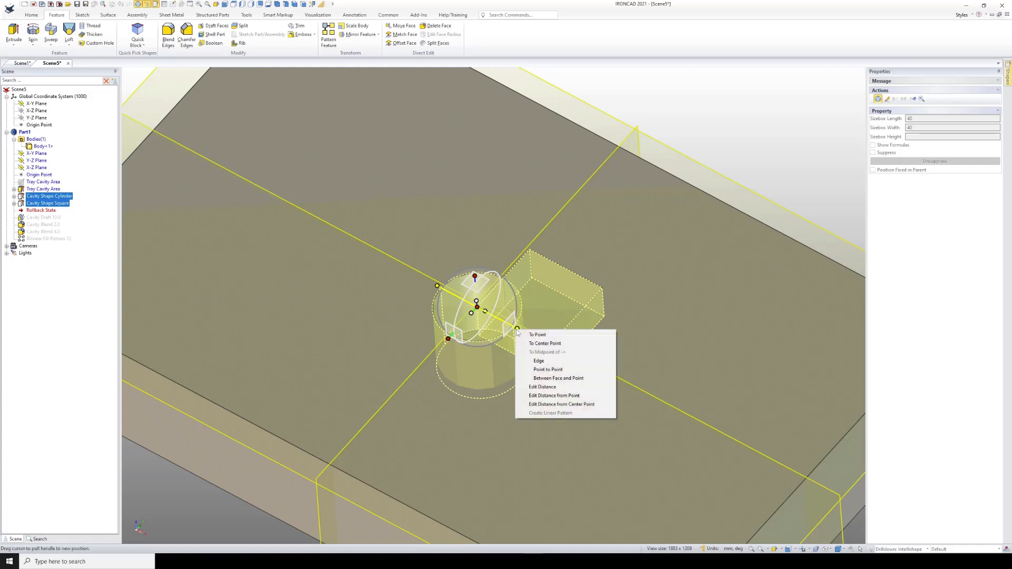
pyautogui.click(549, 370)
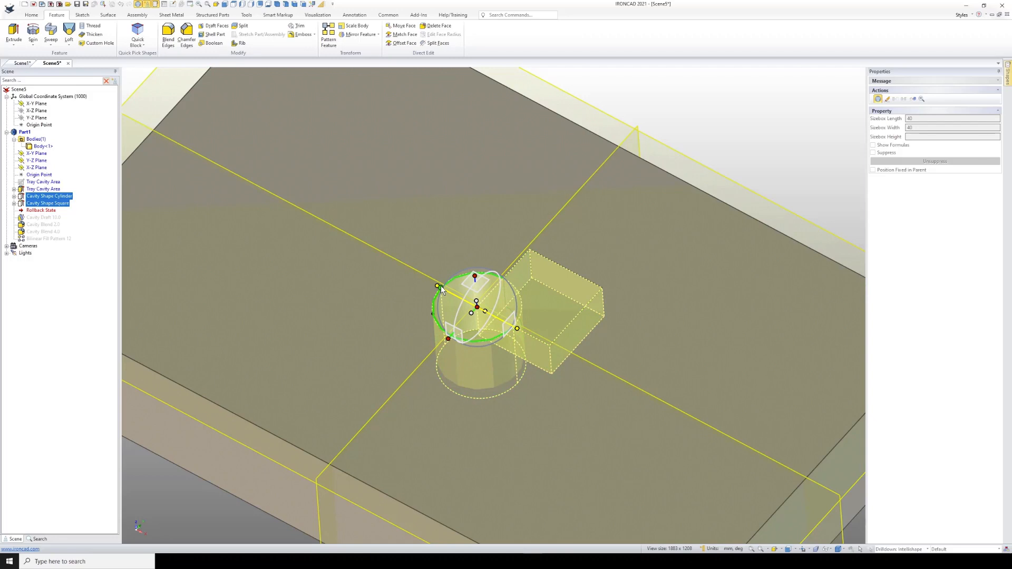
pyautogui.click(574, 314)
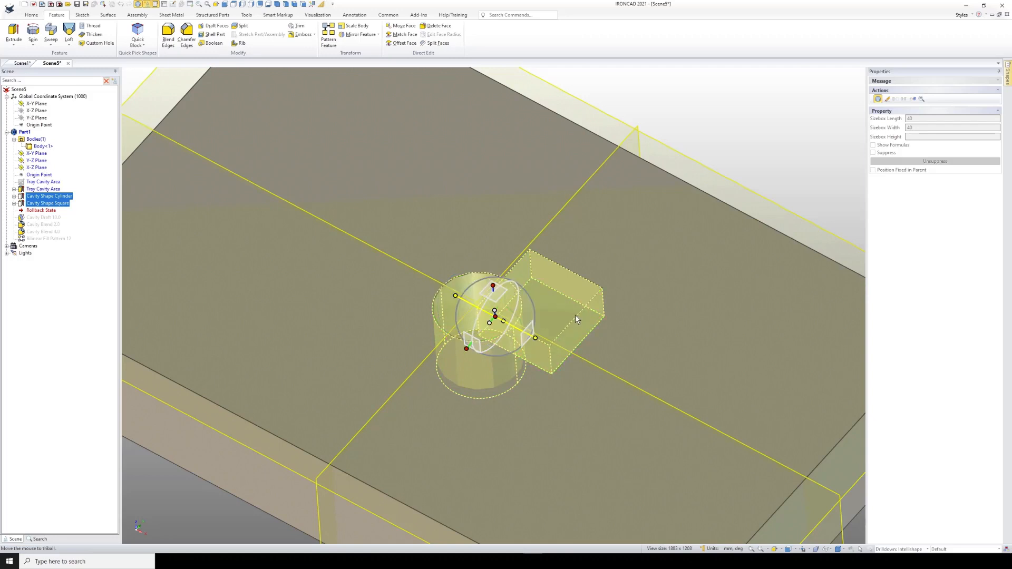
# Shift the detached TriBall widthwise to the point-to-point midpoint of the combined cavity shapes, then reattach it to them
pyautogui.click(467, 349)
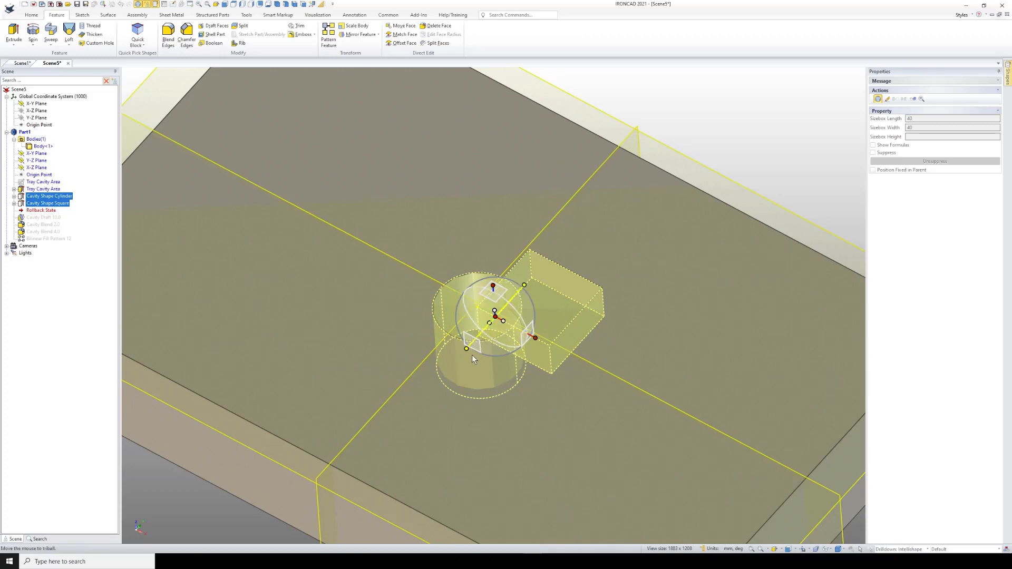
pyautogui.rightClick(468, 349)
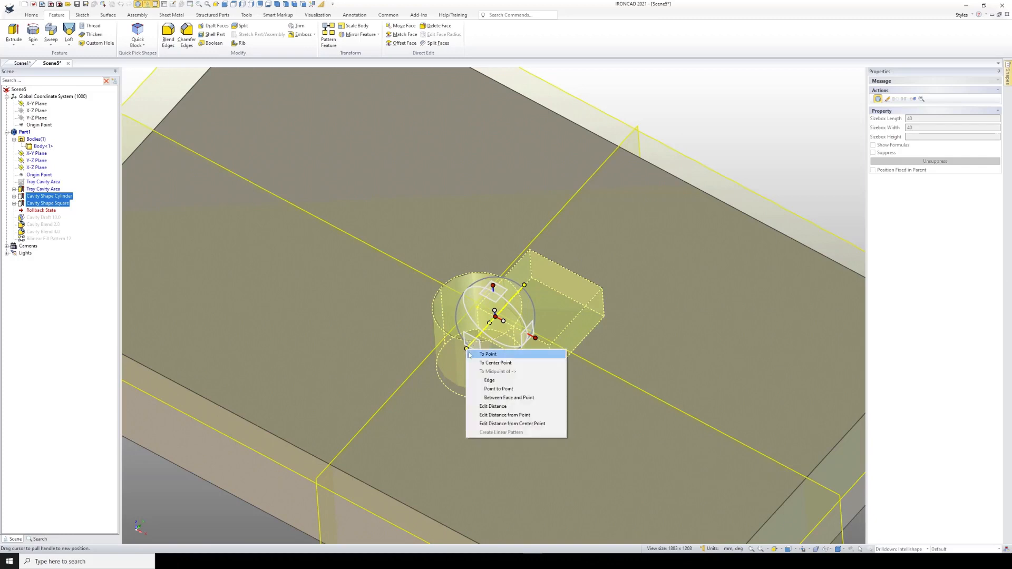
pyautogui.click(504, 390)
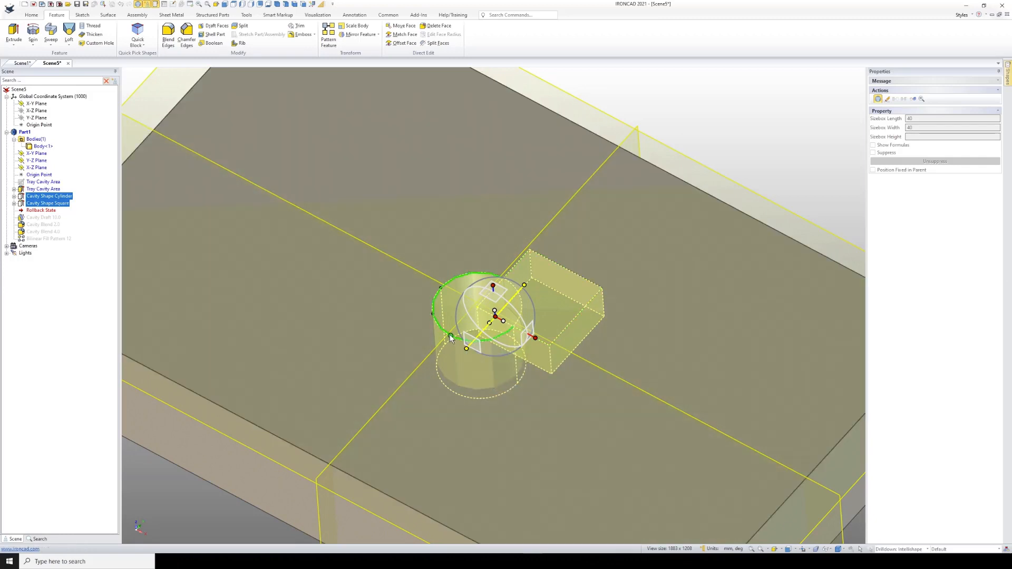
pyautogui.click(566, 269)
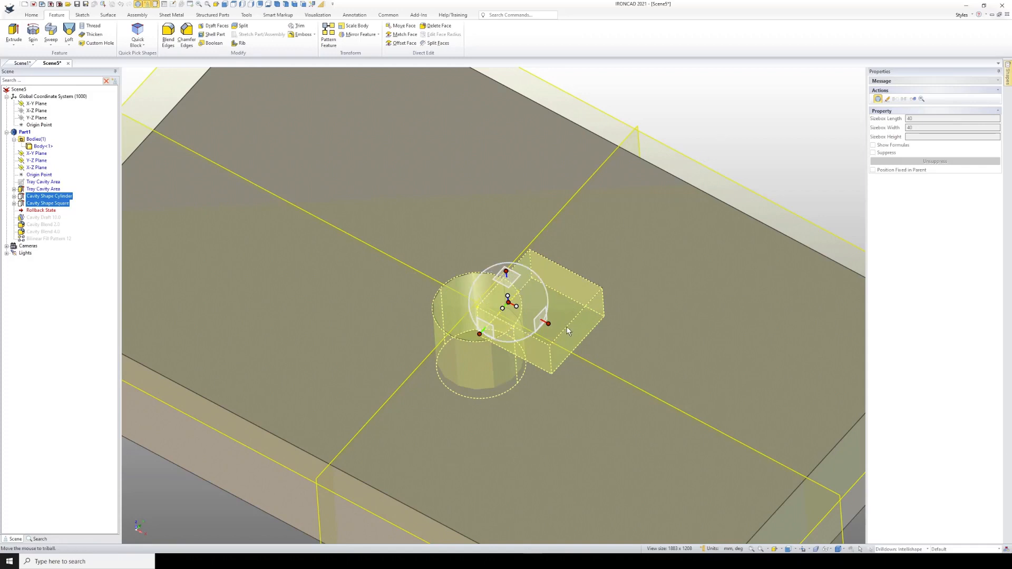
pyautogui.moveTo(583, 333)
pyautogui.mouseDown(button='middle')
pyautogui.moveTo(578, 413)
pyautogui.moveTo(590, 338)
pyautogui.moveTo(580, 346)
pyautogui.mouseUp(button='middle')
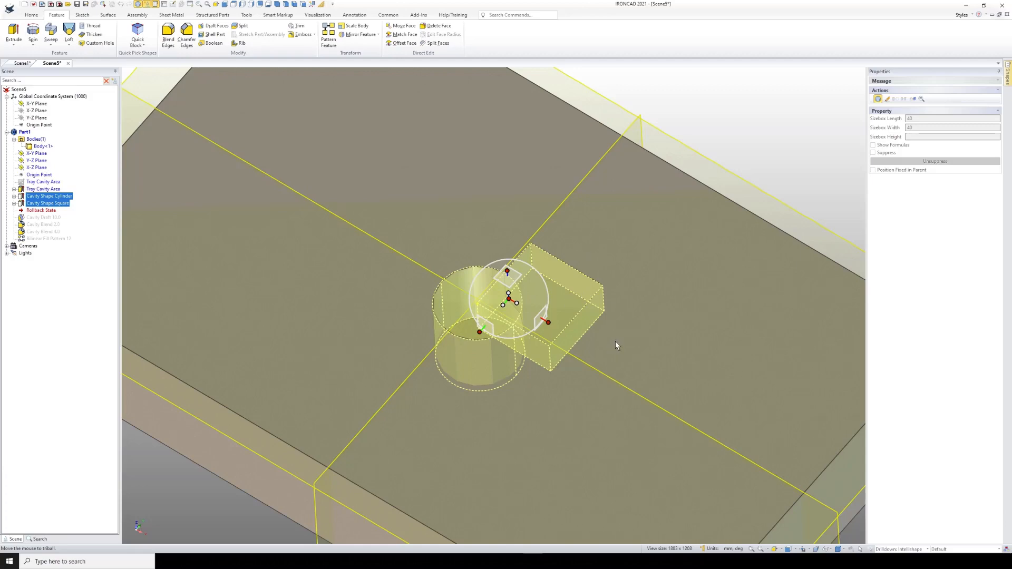
pyautogui.press('space')
pyautogui.moveTo(543, 363)
pyautogui.mouseDown(button='middle')
pyautogui.moveTo(542, 334)
pyautogui.moveTo(537, 358)
pyautogui.mouseUp(button='middle')
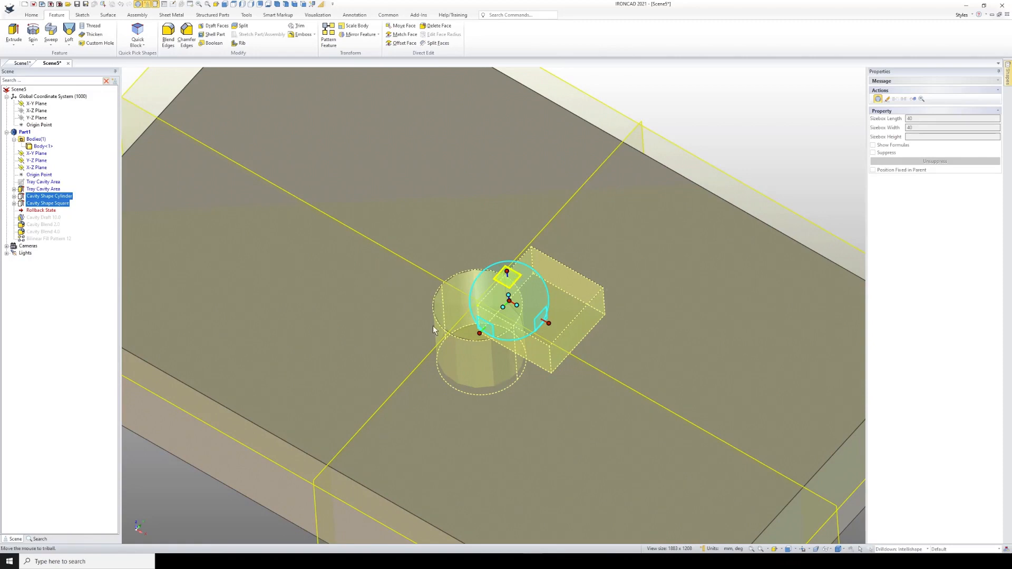
# Move both cavity shapes by their combined center to position length 0, width 0 and close the TriBall
pyautogui.rightClick(509, 300)
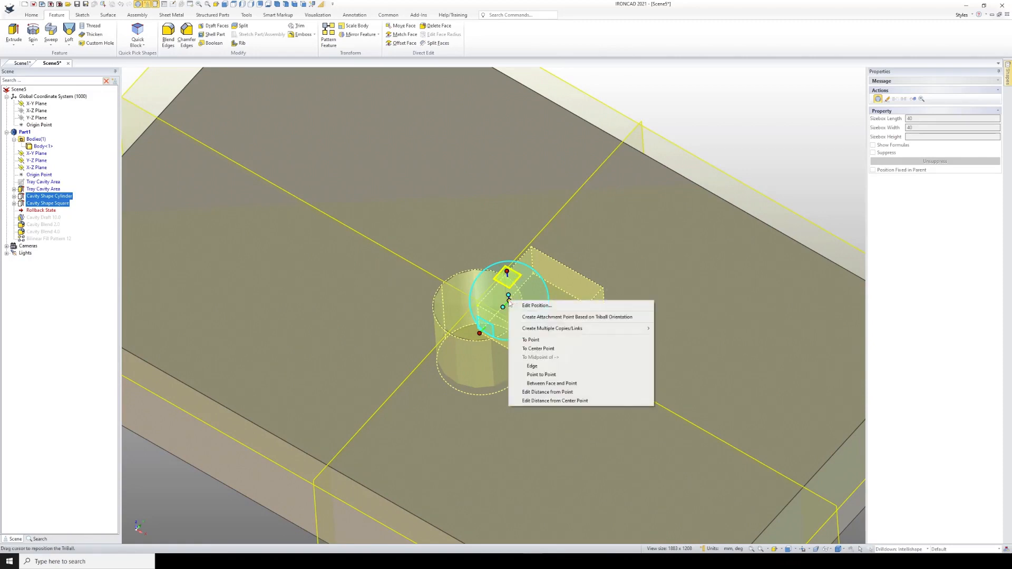
pyautogui.click(541, 306)
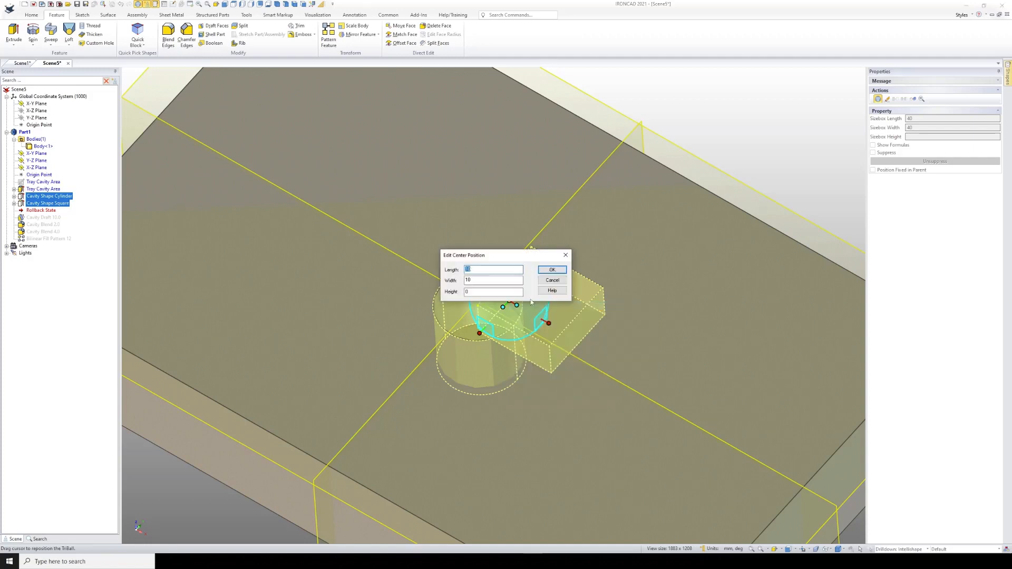
pyautogui.write('0')
pyautogui.doubleClick(476, 280)
pyautogui.write('0')
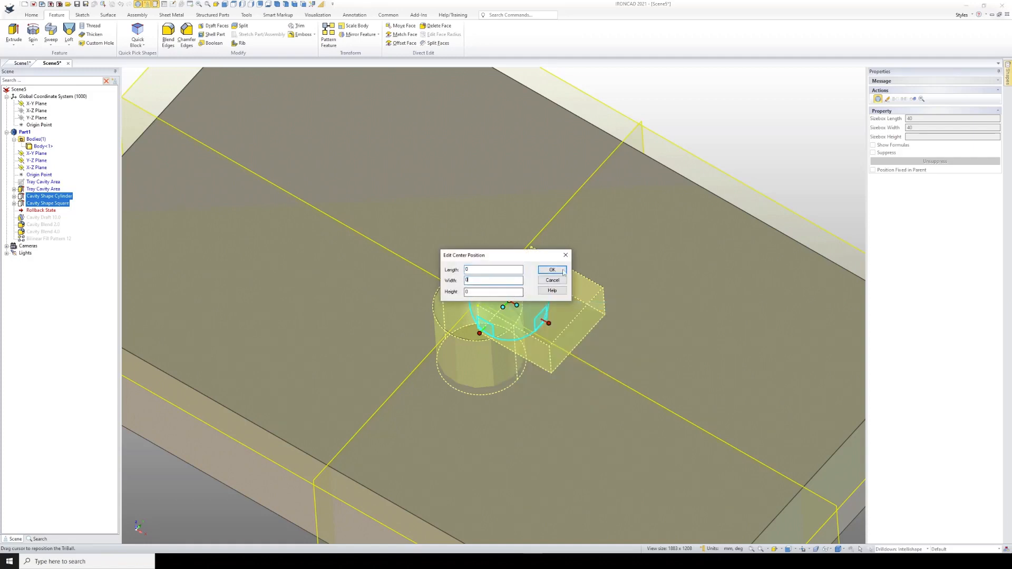
pyautogui.click(552, 270)
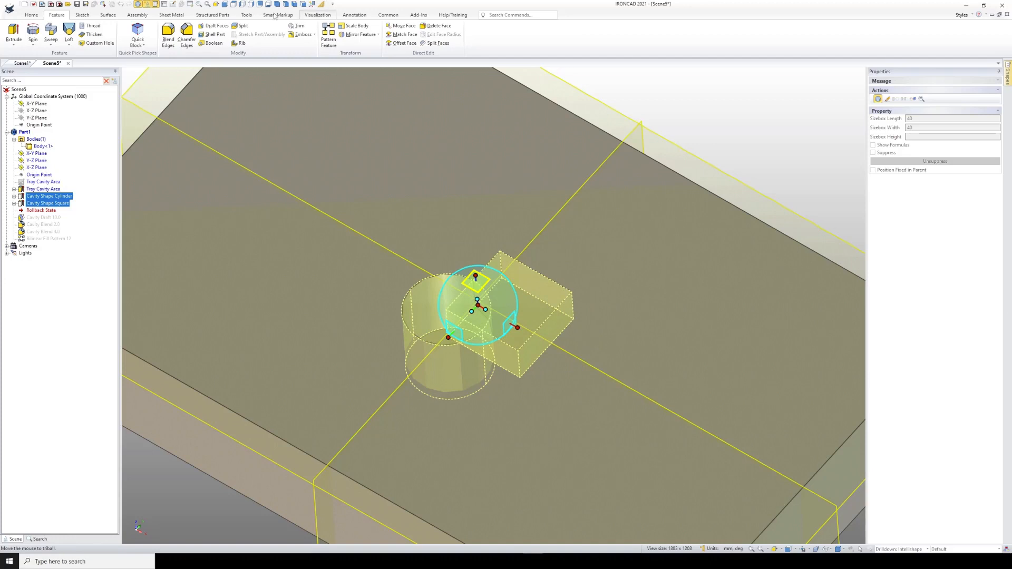
pyautogui.click(137, 3)
pyautogui.click(709, 109)
pyautogui.scroll(-3, 534, 336)
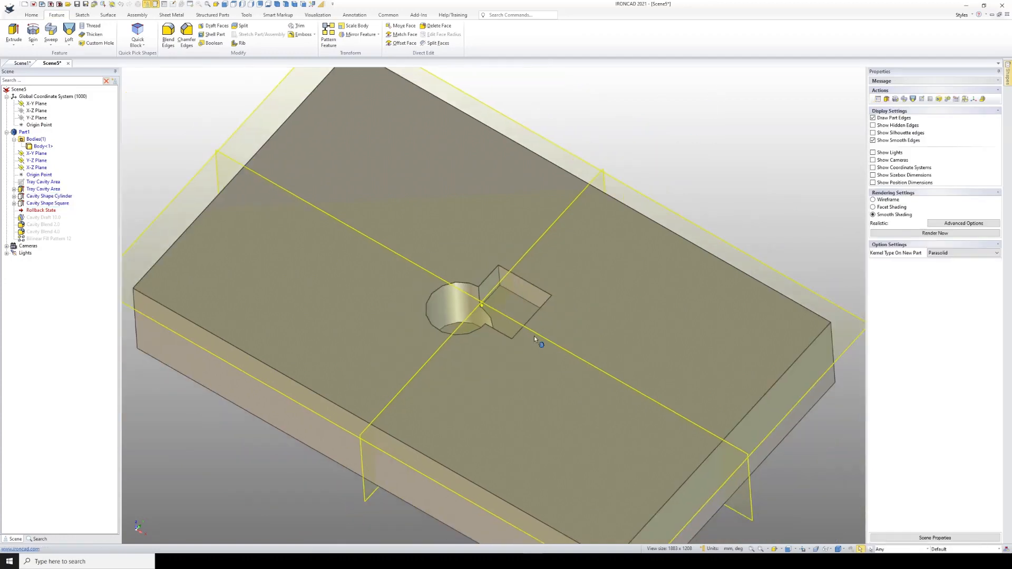
pyautogui.moveTo(523, 297); pyautogui.dragTo(497, 321, button='middle')
pyautogui.scroll(2, 469, 322)
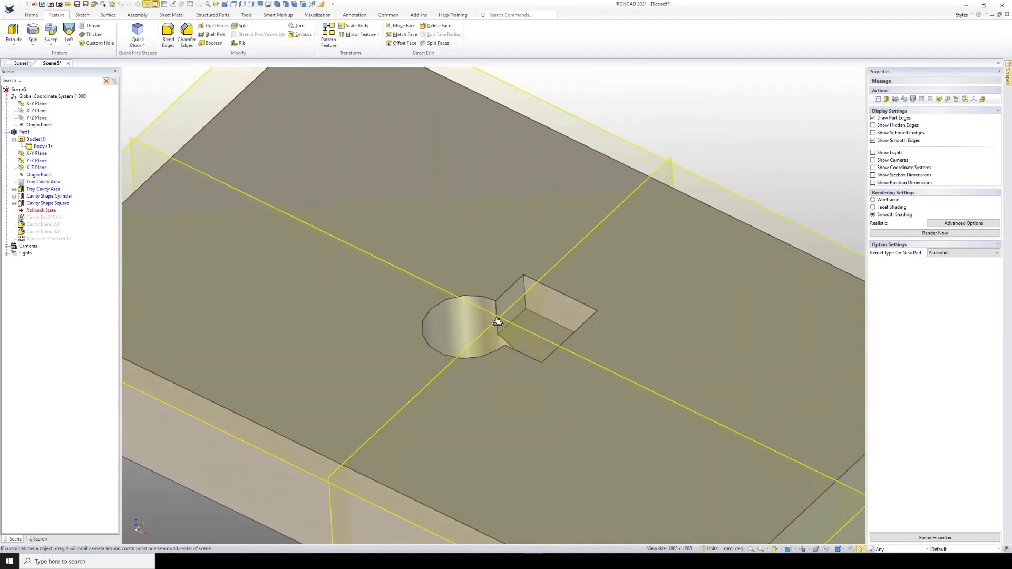
# Roll the part history forward to the end and inspect the regenerated cavity pattern across the block
pyautogui.rightClick(44, 212)
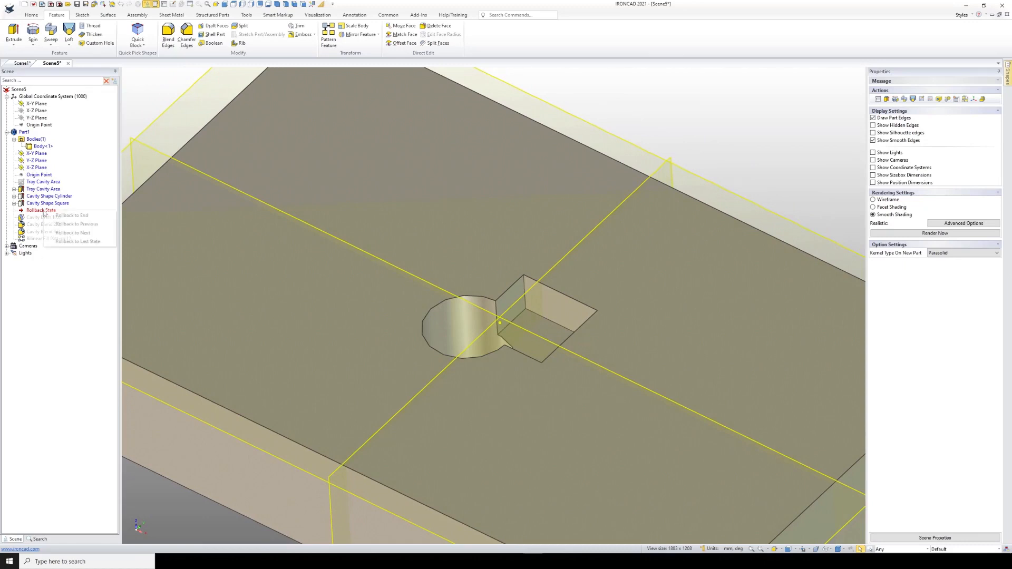
pyautogui.click(74, 216)
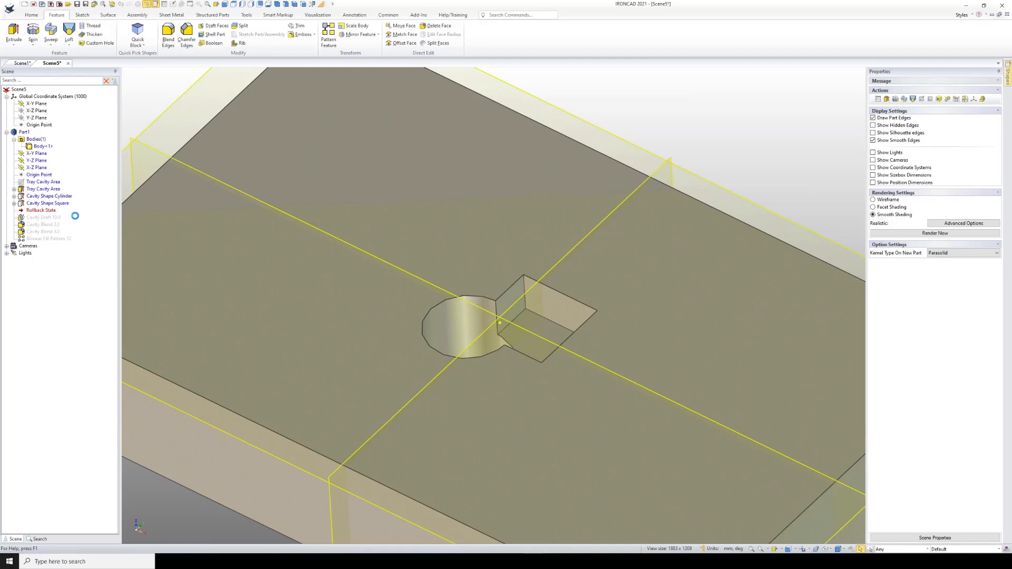
pyautogui.scroll(-3, 417, 314)
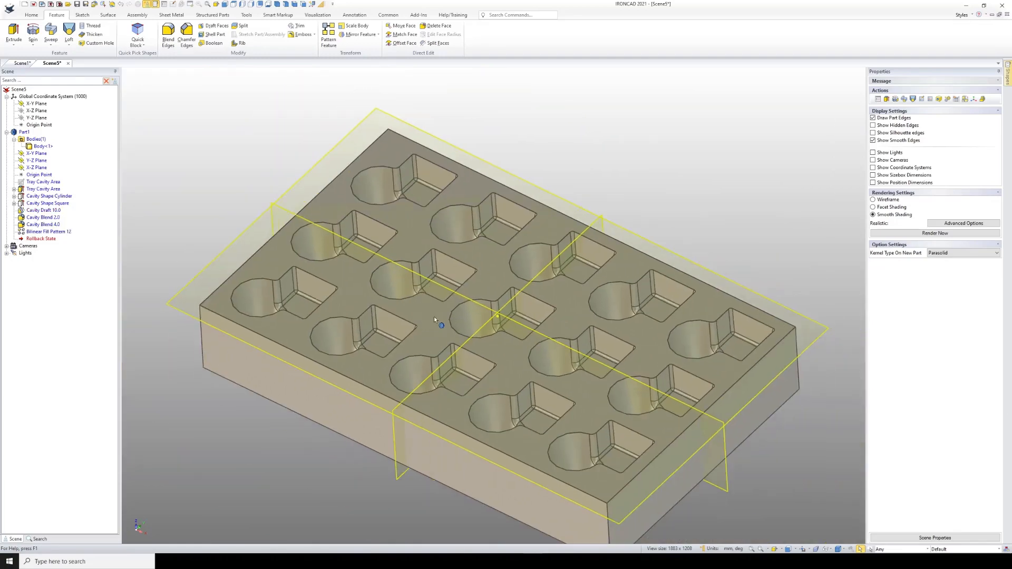
pyautogui.moveTo(411, 296); pyautogui.dragTo(496, 310, button='middle')
pyautogui.scroll(2, 495, 310)
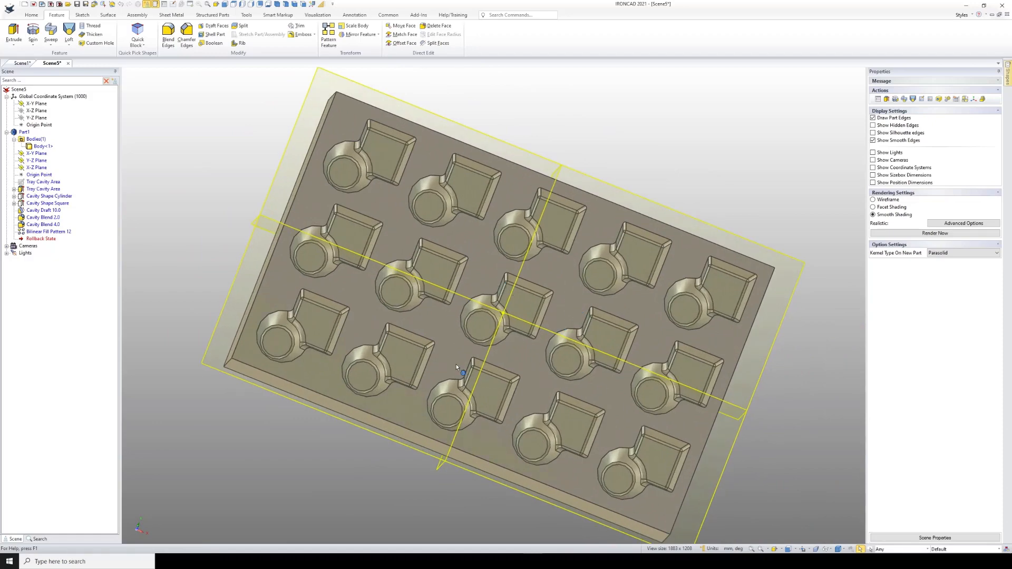
pyautogui.moveTo(481, 378); pyautogui.dragTo(553, 489, button='middle')
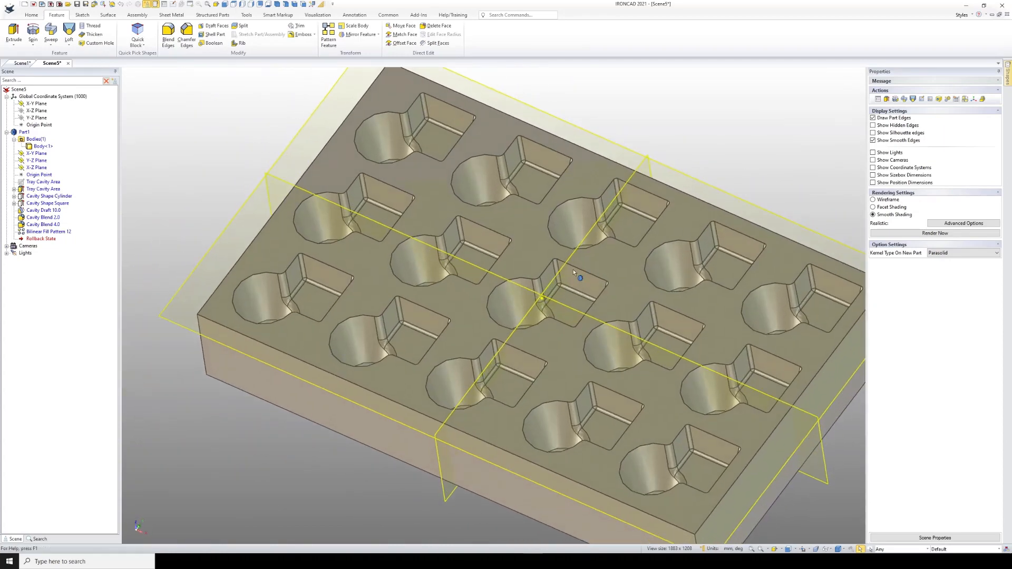
pyautogui.scroll(-2, 570, 291)
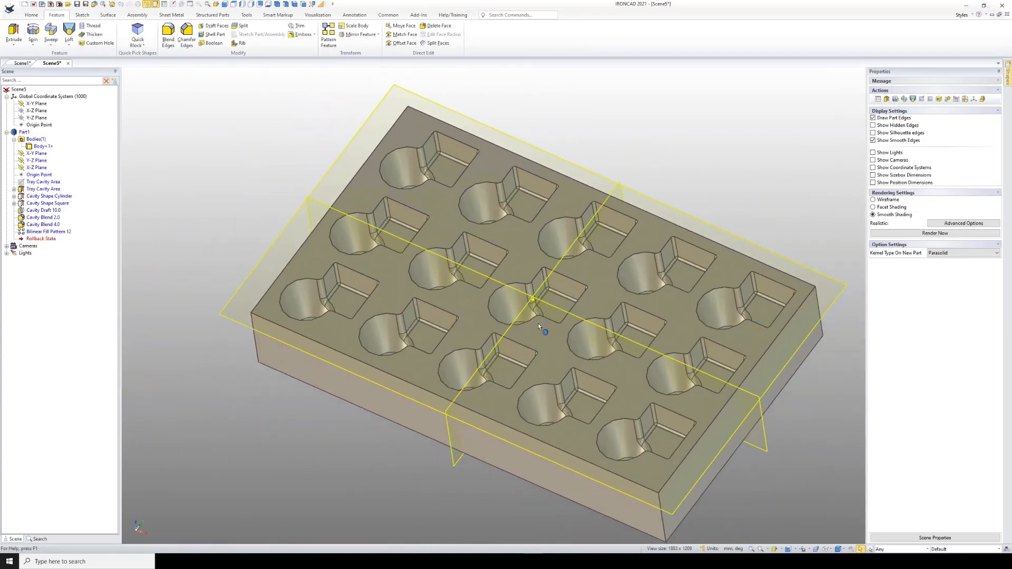
# Save the scene as Part1.ics
pyautogui.moveTo(542, 332); pyautogui.dragTo(544, 293, button='middle')
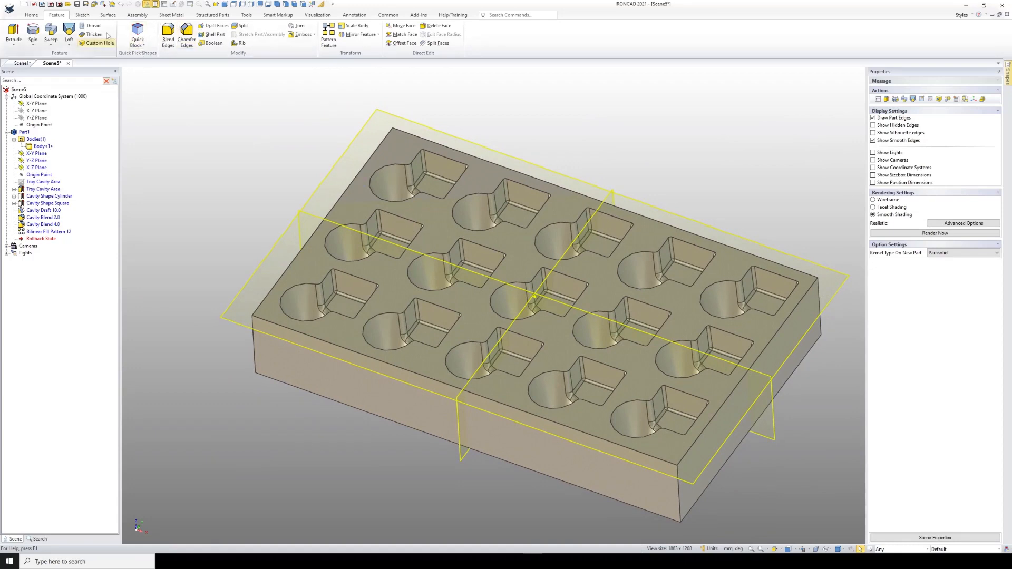
pyautogui.click(78, 5)
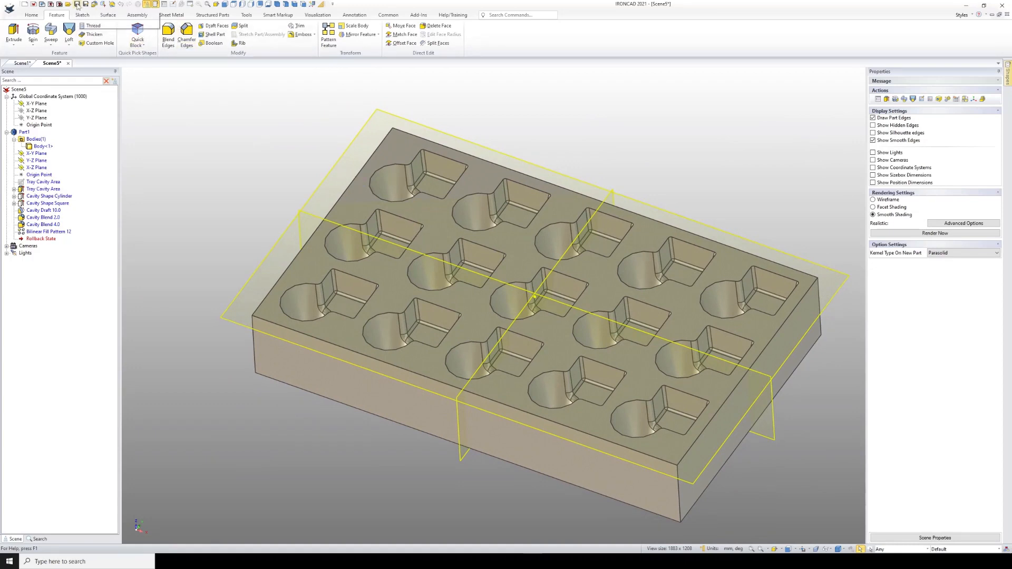
pyautogui.click(634, 396)
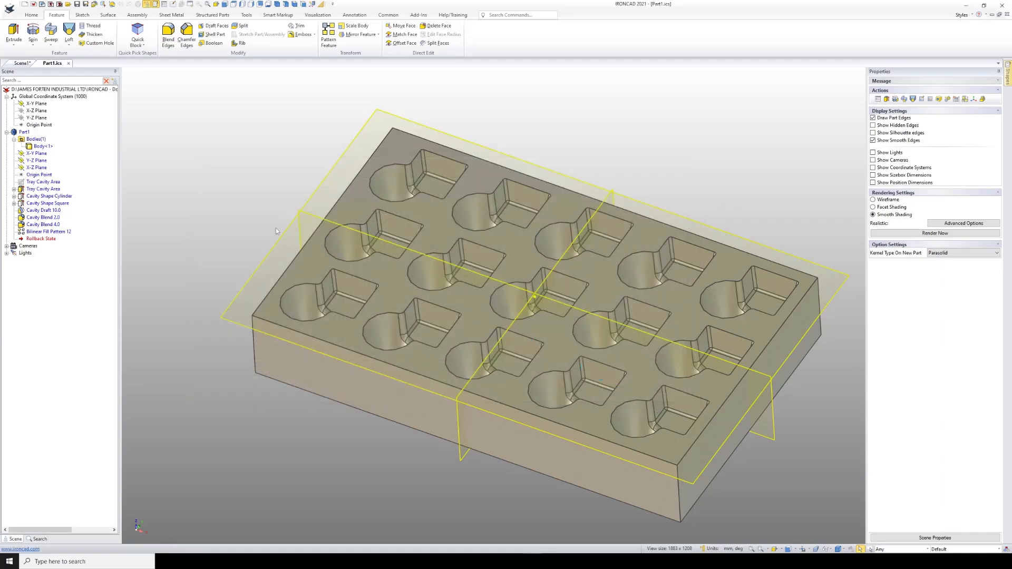
# Rename the bilinear fill pattern in the part history as Tray Cavity Area Pattern
pyautogui.click(50, 231)
pyautogui.click(51, 232)
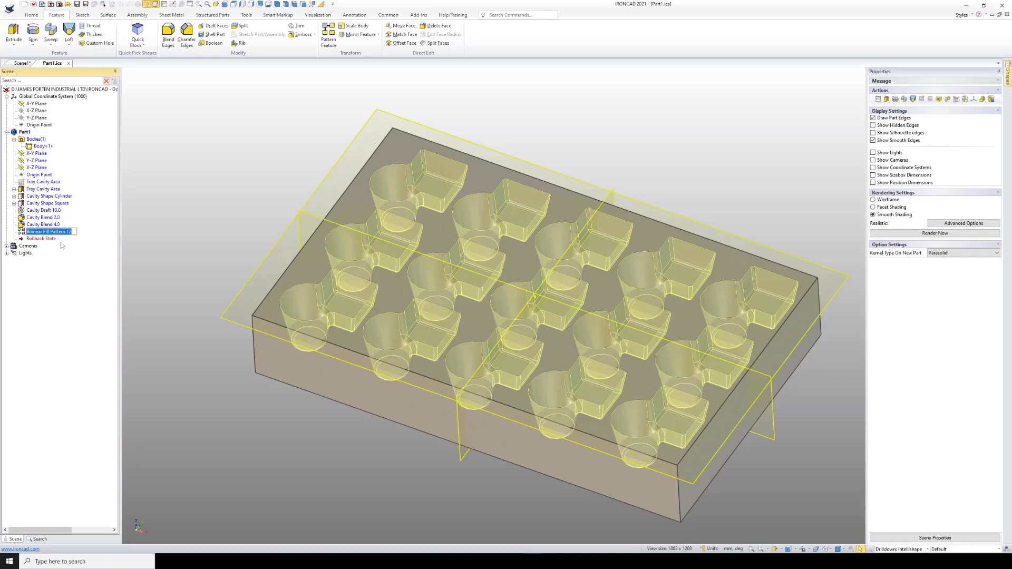
pyautogui.write('Tray Cavit')
pyautogui.write('y Pattern Area')
pyautogui.press('BackSpace')
pyautogui.press('BackSpace')
pyautogui.press('BackSpace')
pyautogui.press('BackSpace')
pyautogui.press('BackSpace')
pyautogui.hotkey('ctrl', 'Left')
pyautogui.write('Area')
pyautogui.press('Return')
pyautogui.click(280, 203)
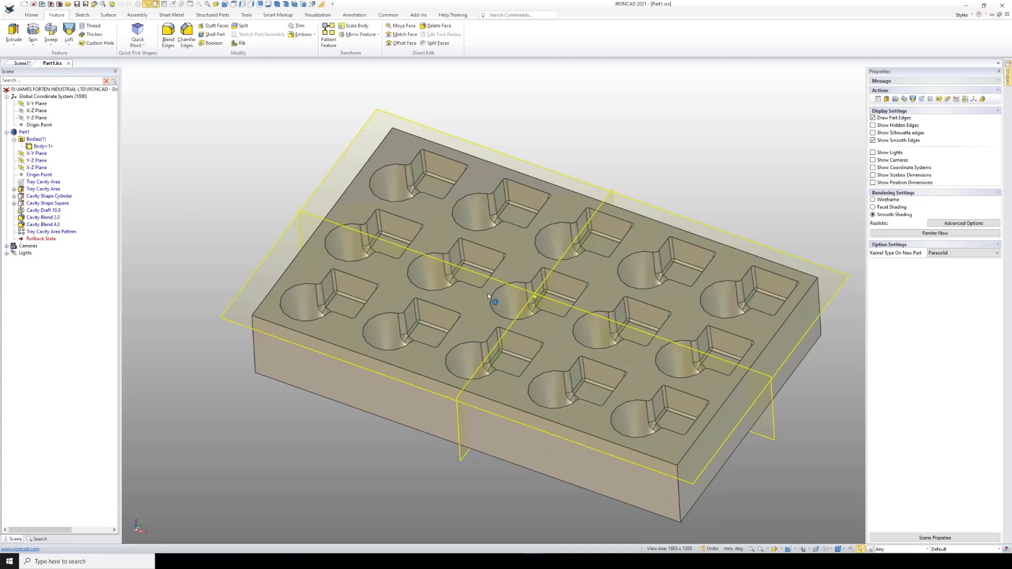
pyautogui.moveTo(647, 371); pyautogui.dragTo(601, 365, button='middle')
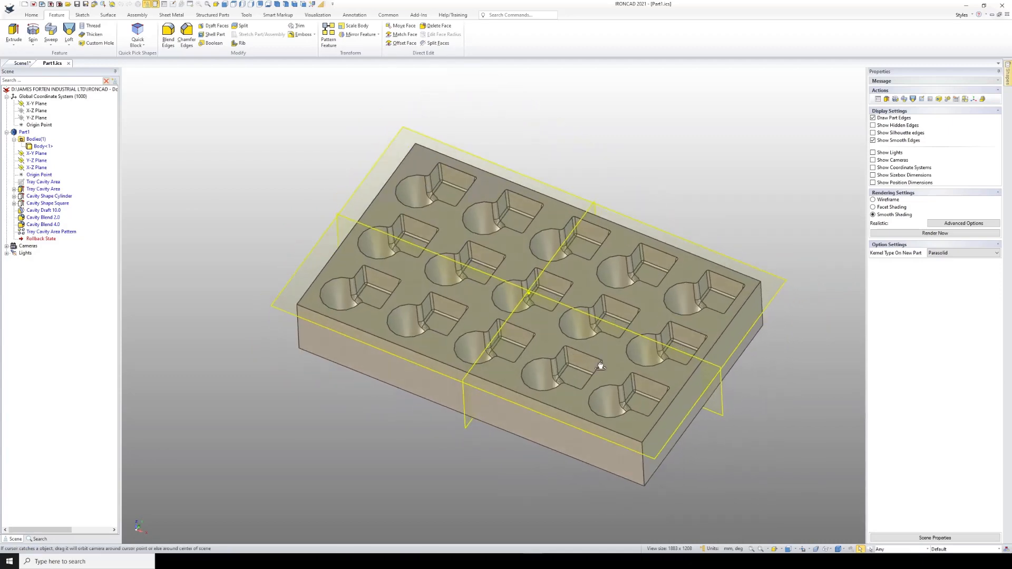
# Set the long dimension of the Tray Cavity Area sketch to 220 mm
pyautogui.click(55, 184)
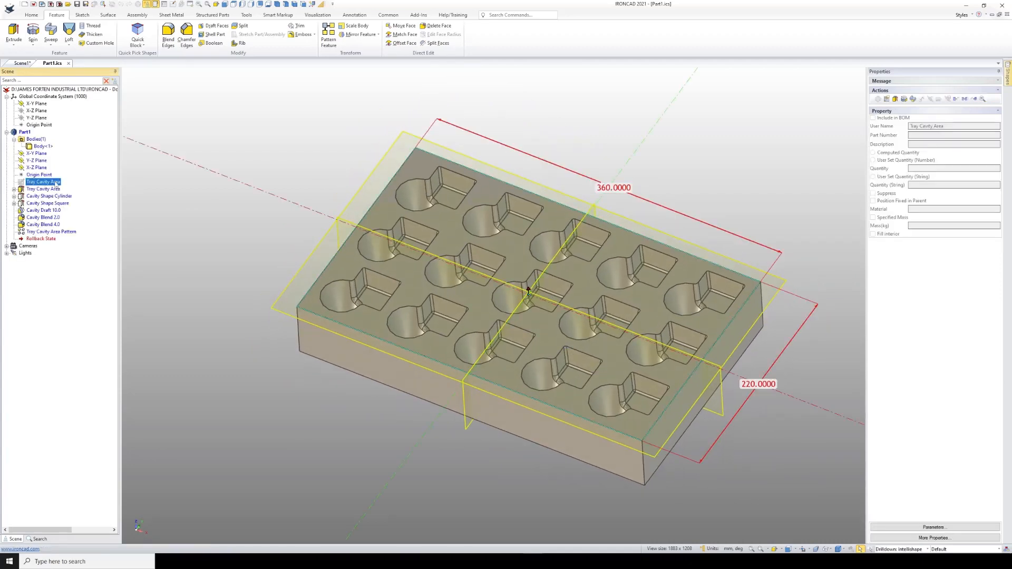
pyautogui.click(618, 189)
pyautogui.write('220')
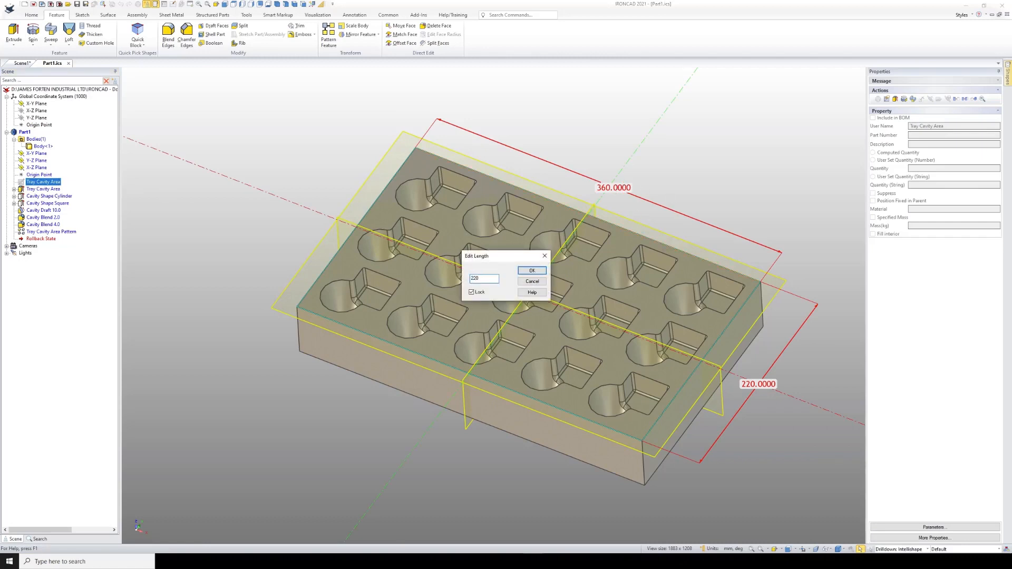
pyautogui.press('Return')
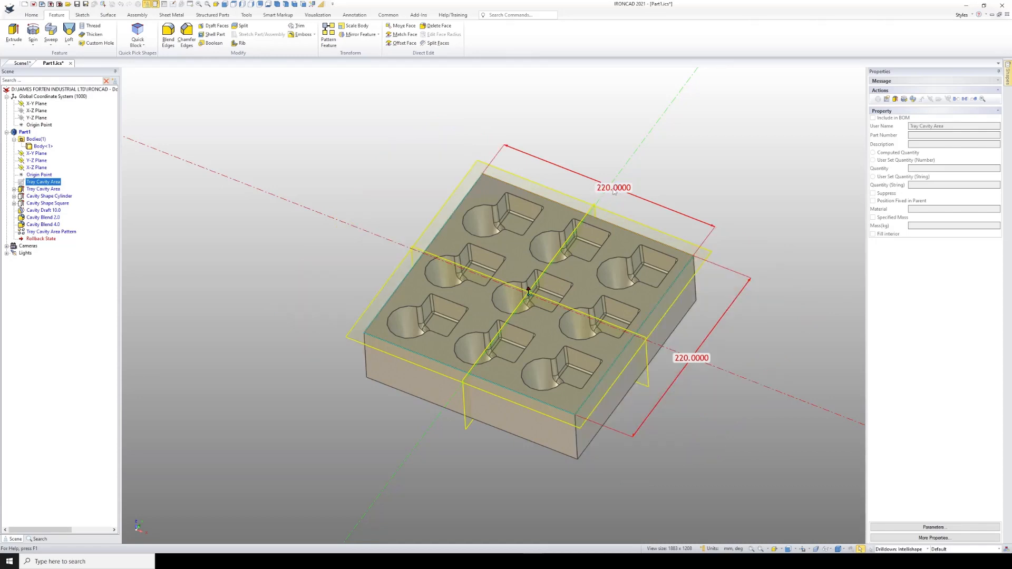
# Set the long dimension of the Tray Cavity Area sketch to 290 mm
pyautogui.doubleClick(616, 191)
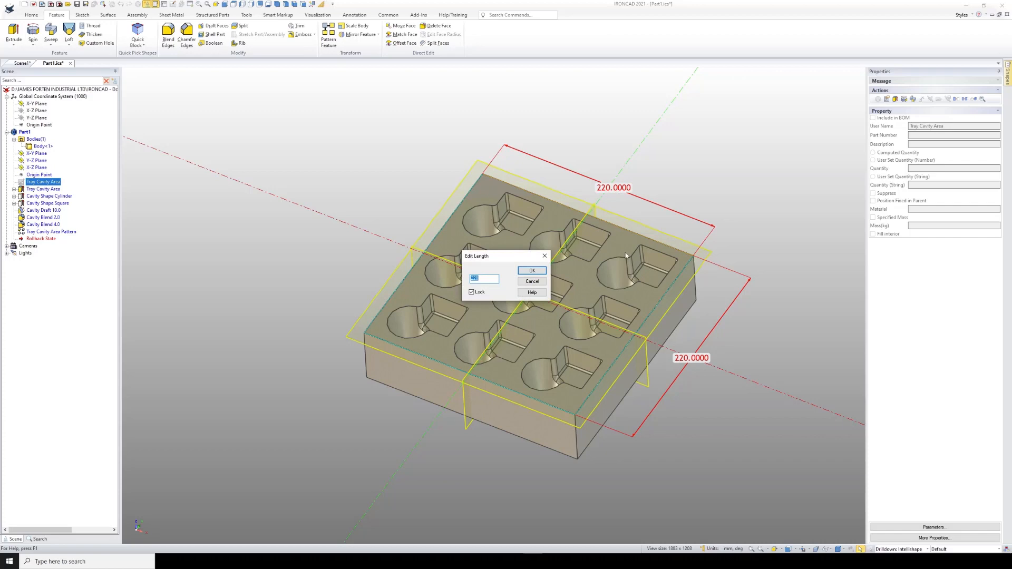
pyautogui.write('290')
pyautogui.press('Return')
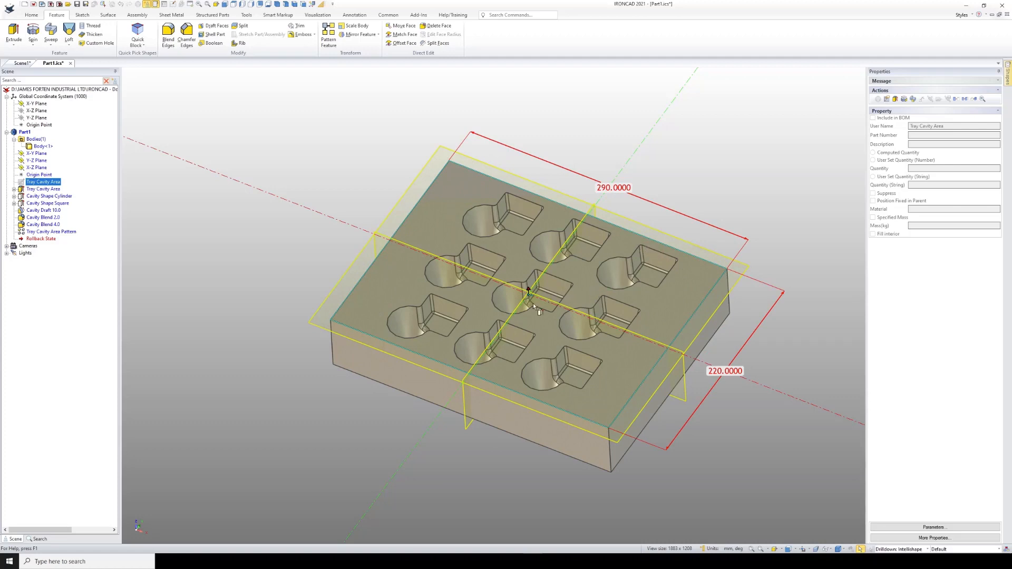
# Set the long dimension of the Tray Cavity Area sketch to 360 mm and deselect the sketch
pyautogui.click(619, 189)
pyautogui.write('360')
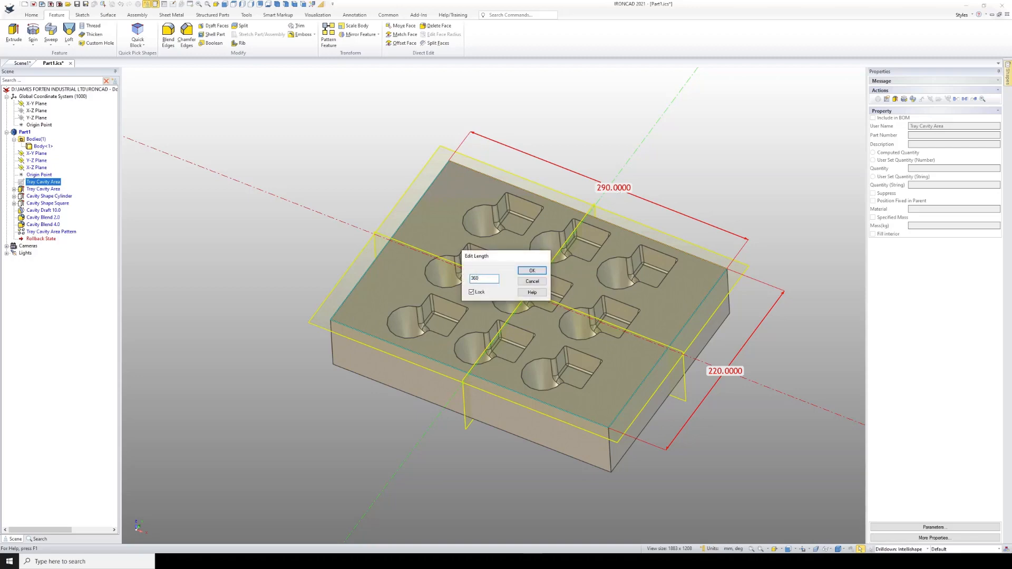
pyautogui.press('Return')
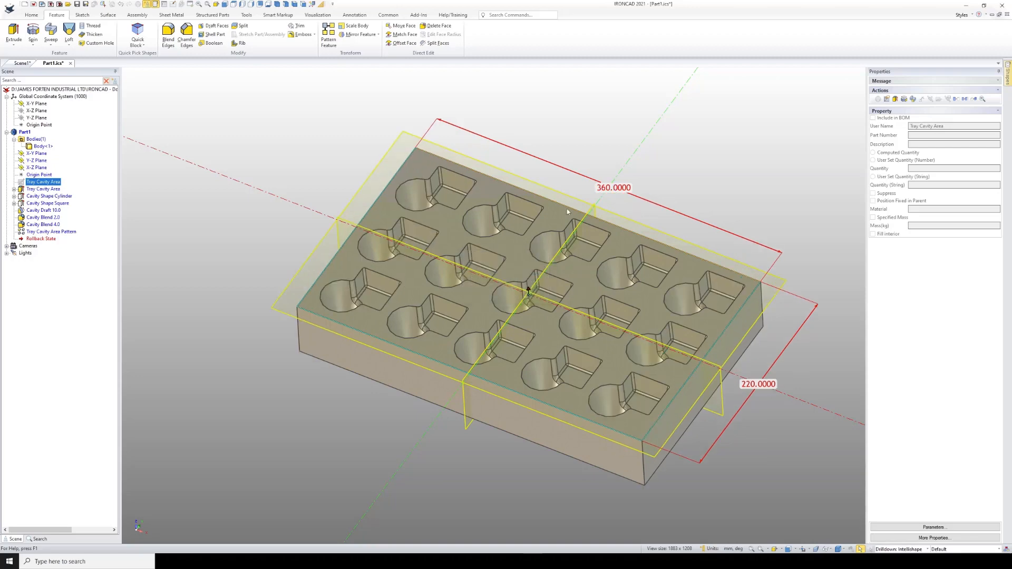
pyautogui.click(298, 135)
# Blend all edges of the tray's top face, including the cavity rims, with a constant 4 mm radius
pyautogui.moveTo(469, 257); pyautogui.dragTo(486, 270, button='middle')
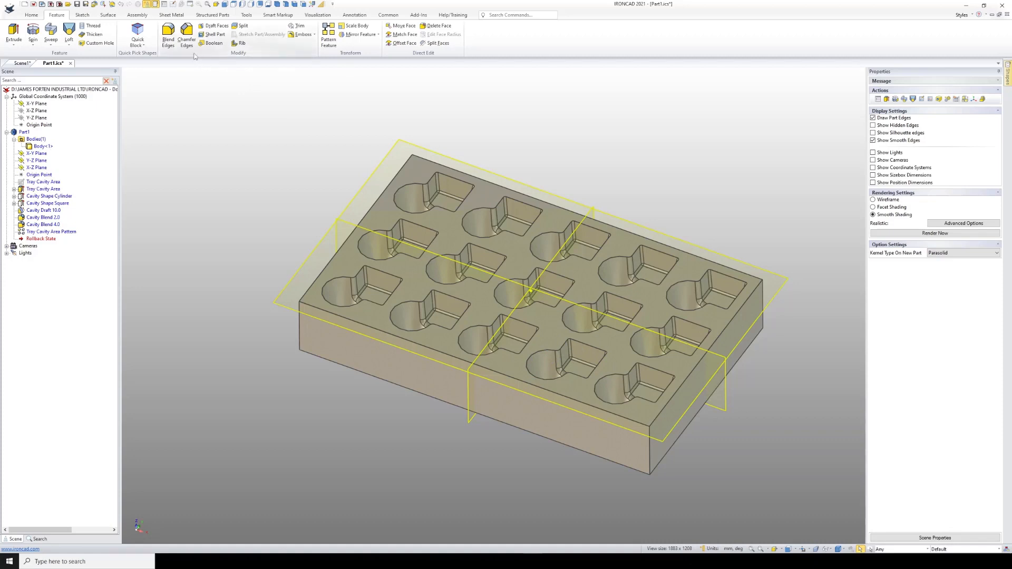
pyautogui.click(173, 32)
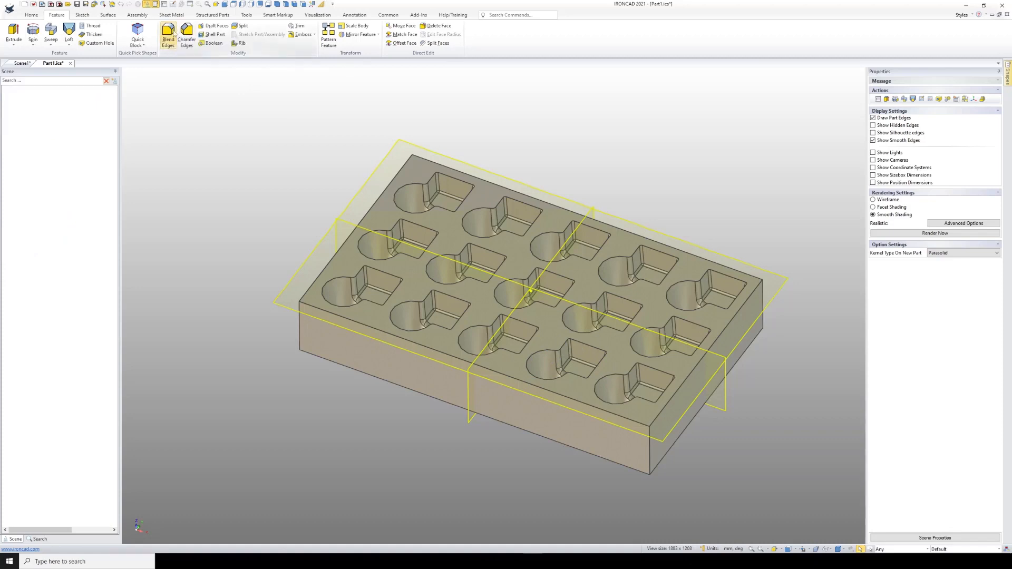
pyautogui.scroll(2, 503, 322)
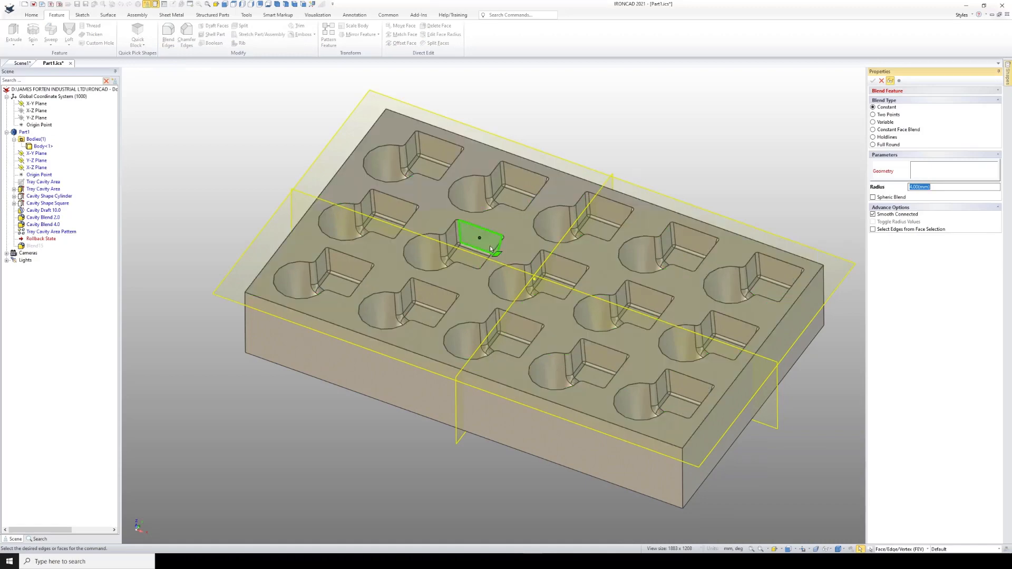
pyautogui.click(520, 249)
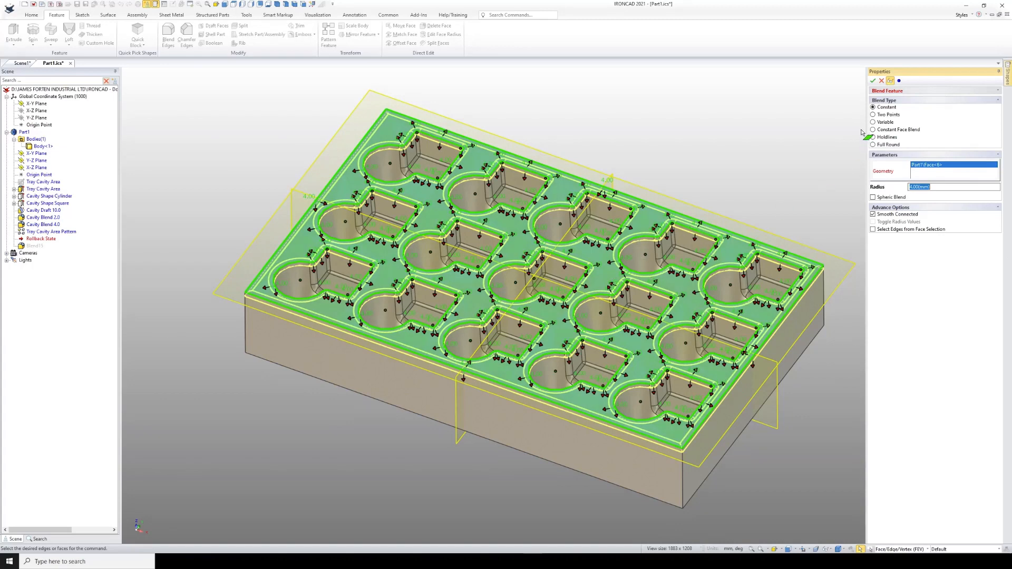
pyautogui.click(873, 80)
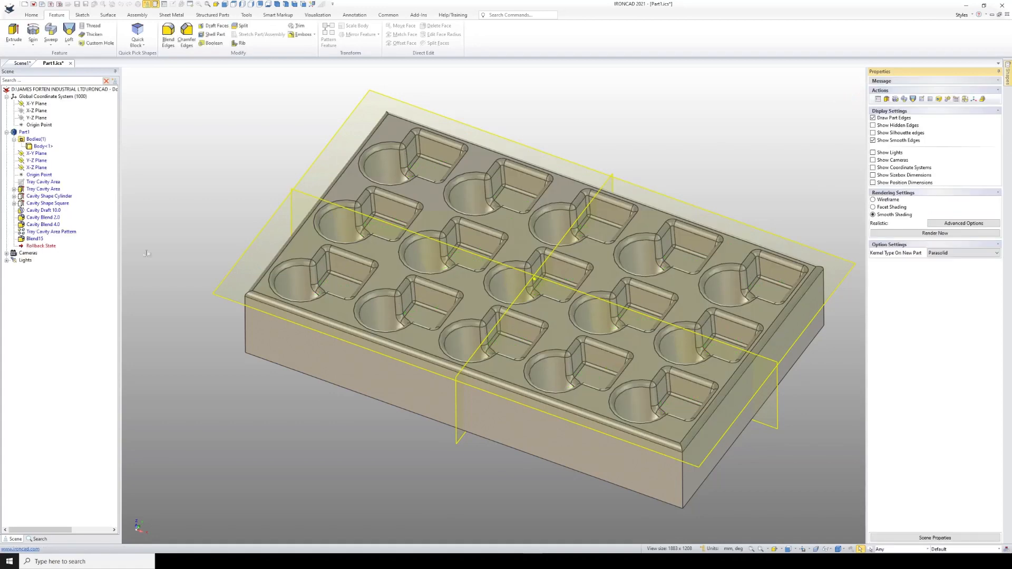
# Rename the new blend feature as Tray Cavity Area Blend 4.0
pyautogui.click(34, 239)
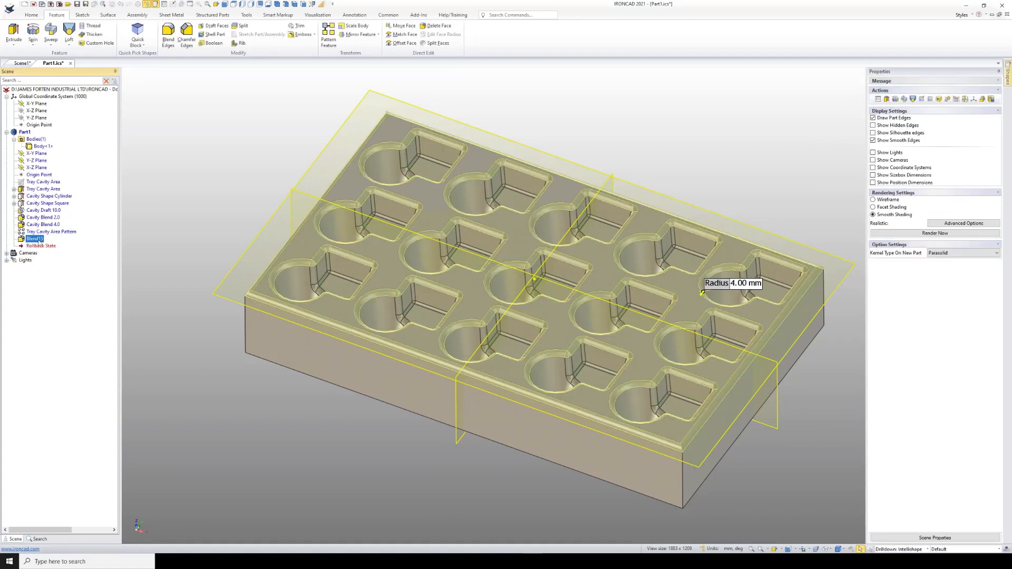
pyautogui.click(35, 238)
pyautogui.write('Tray Cavity Area Blend 4.0')
pyautogui.press('Return')
pyautogui.click(287, 386)
# Delete the four blend faces along the tray's outer top perimeter, keeping the blends around the cavities
pyautogui.scroll(5, 292, 354)
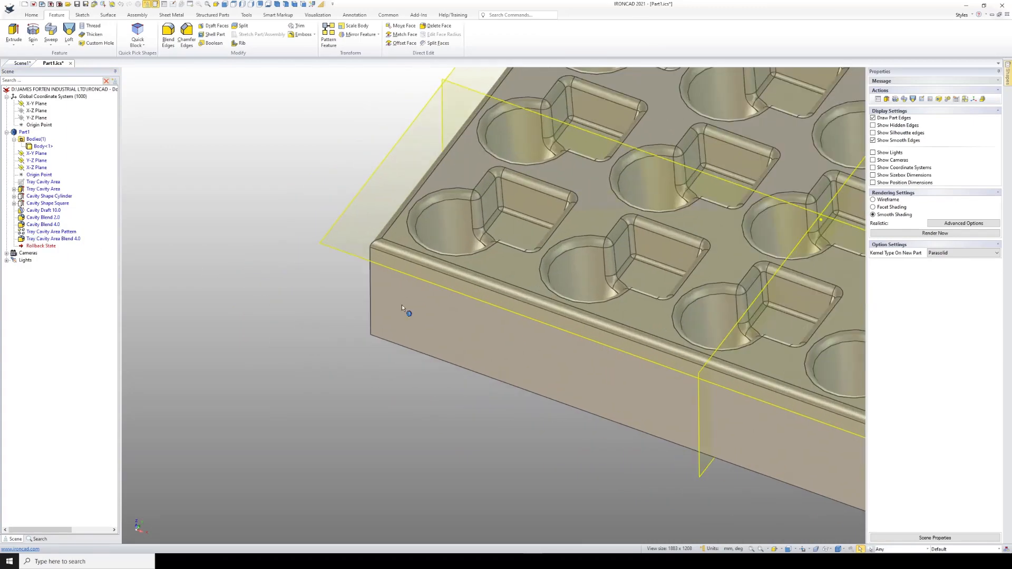
pyautogui.scroll(-2, 498, 284)
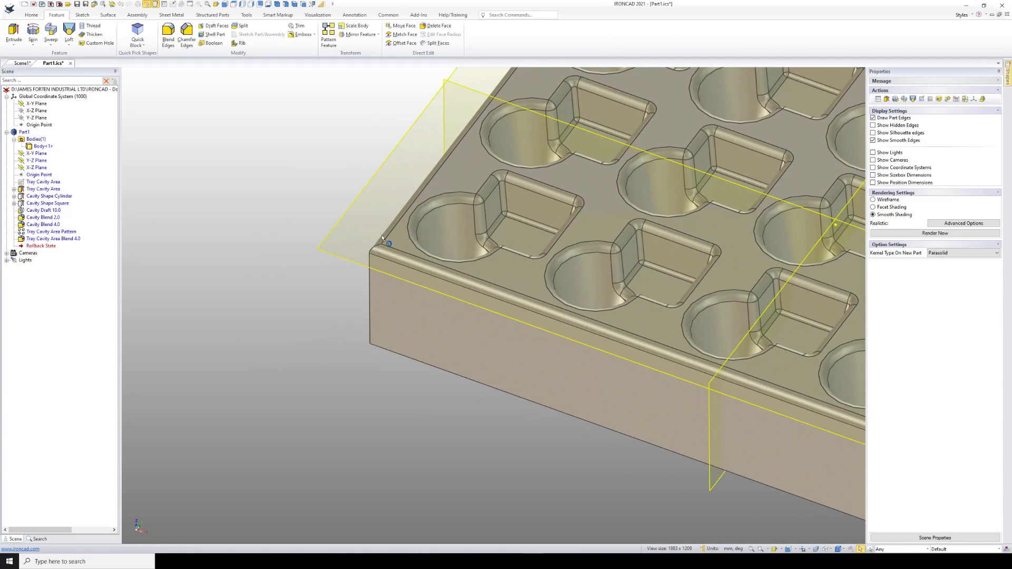
pyautogui.scroll(-4, 464, 298)
pyautogui.scroll(2, 557, 283)
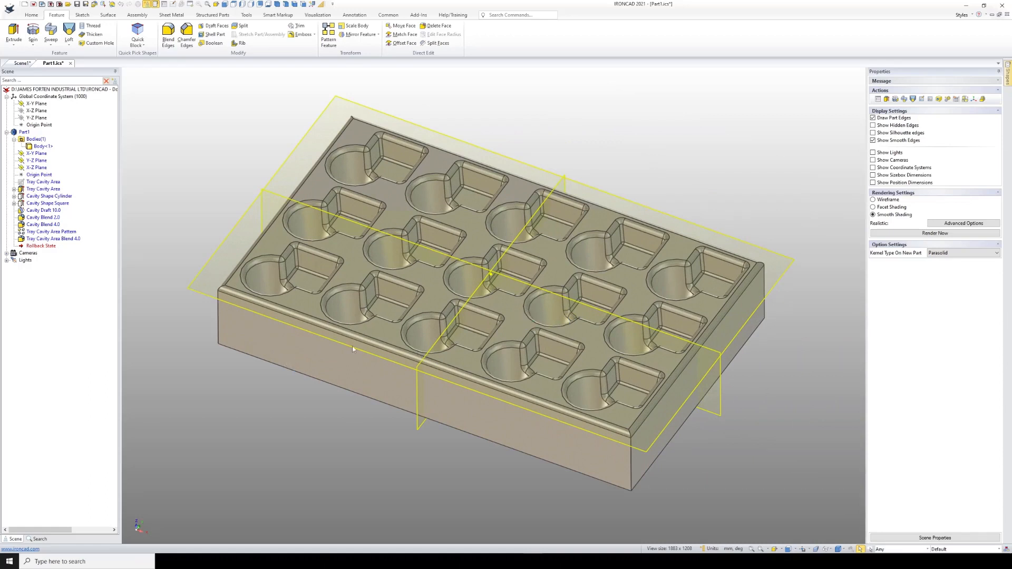
pyautogui.scroll(5, 570, 416)
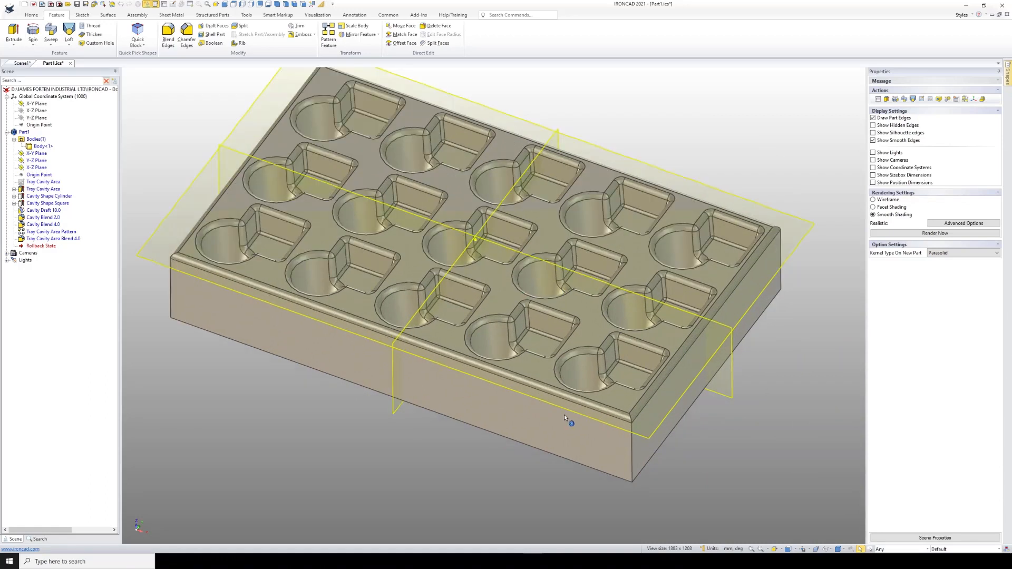
pyautogui.scroll(2, 555, 359)
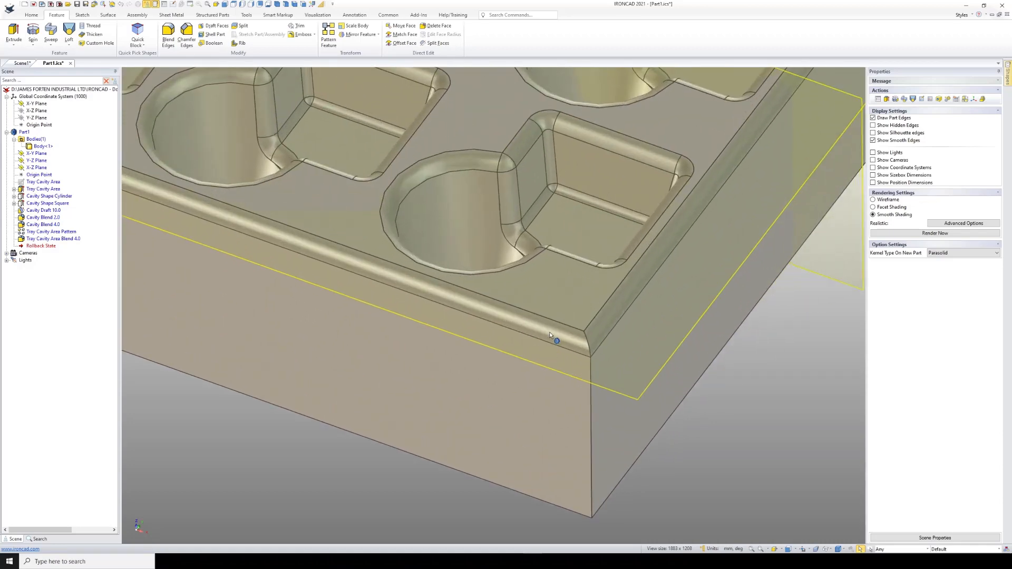
pyautogui.click(549, 332)
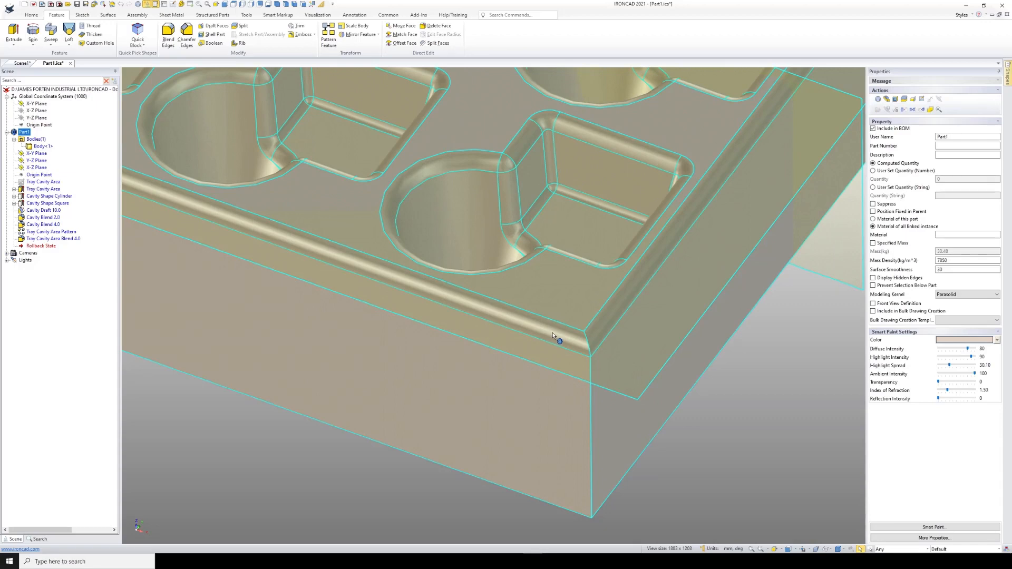
pyautogui.click(553, 335)
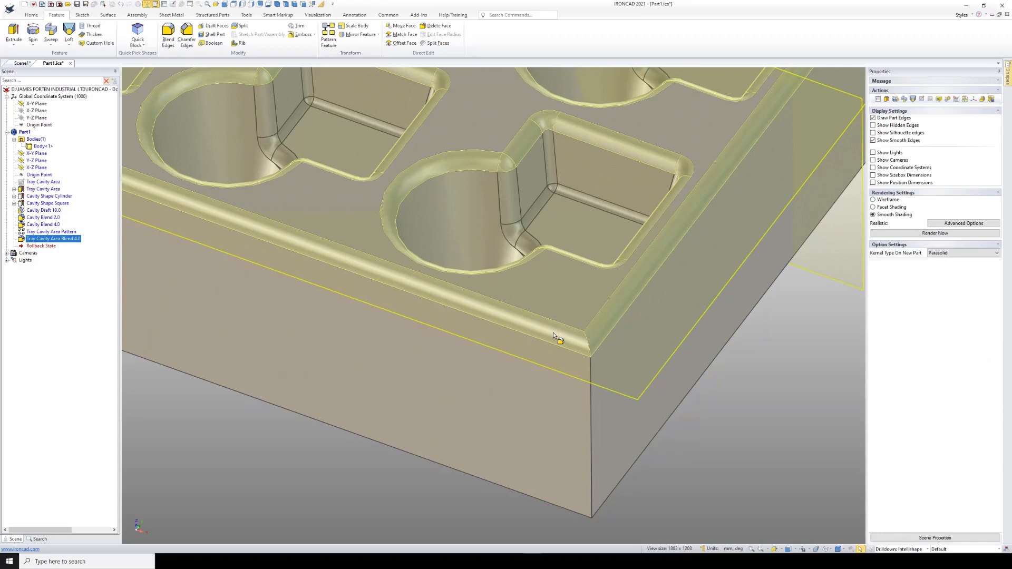
pyautogui.click(552, 332)
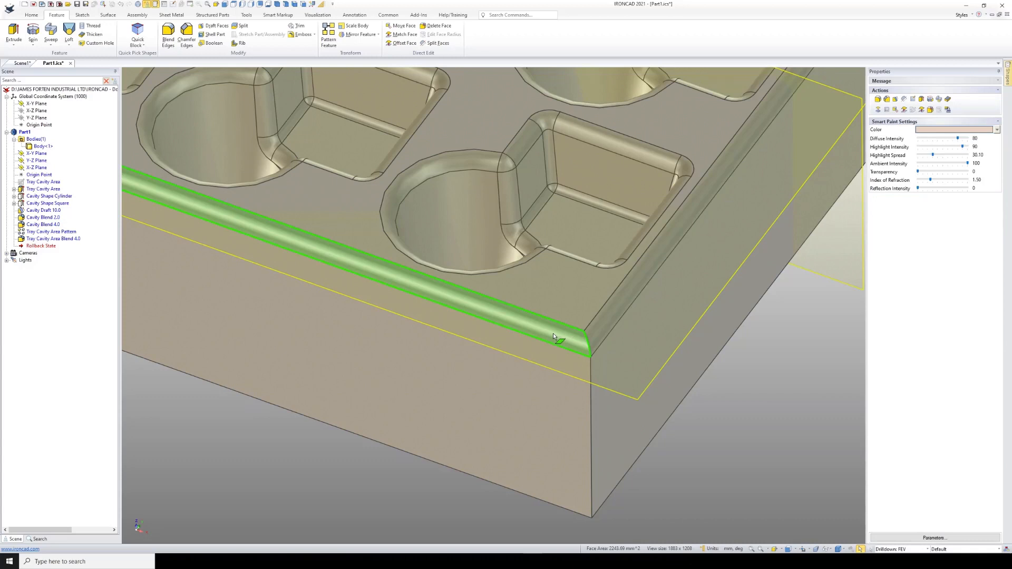
pyautogui.scroll(-3, 553, 333)
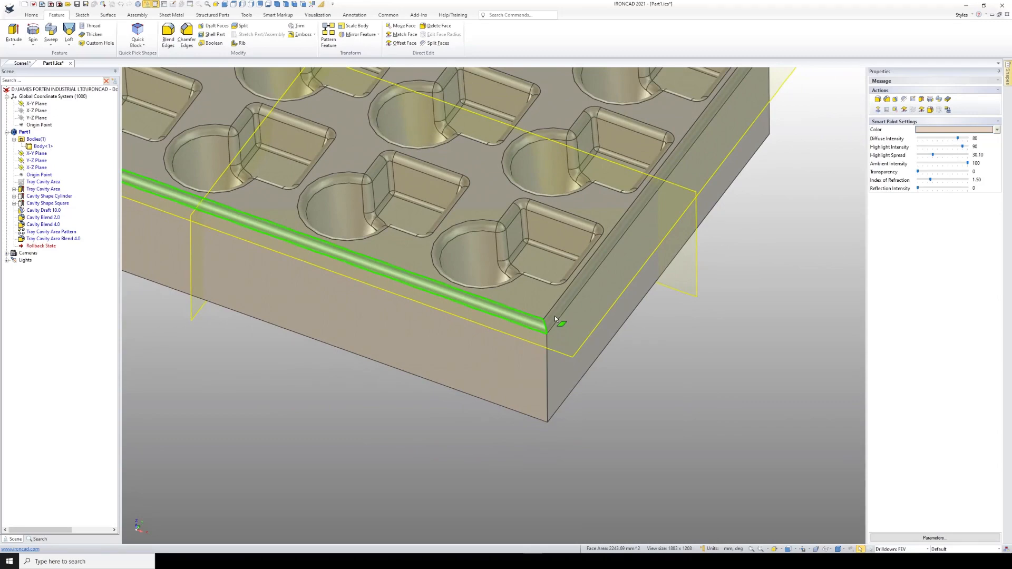
pyautogui.keyDown('shift'); pyautogui.click(554, 316); pyautogui.keyUp('shift')
pyautogui.scroll(-4, 565, 302)
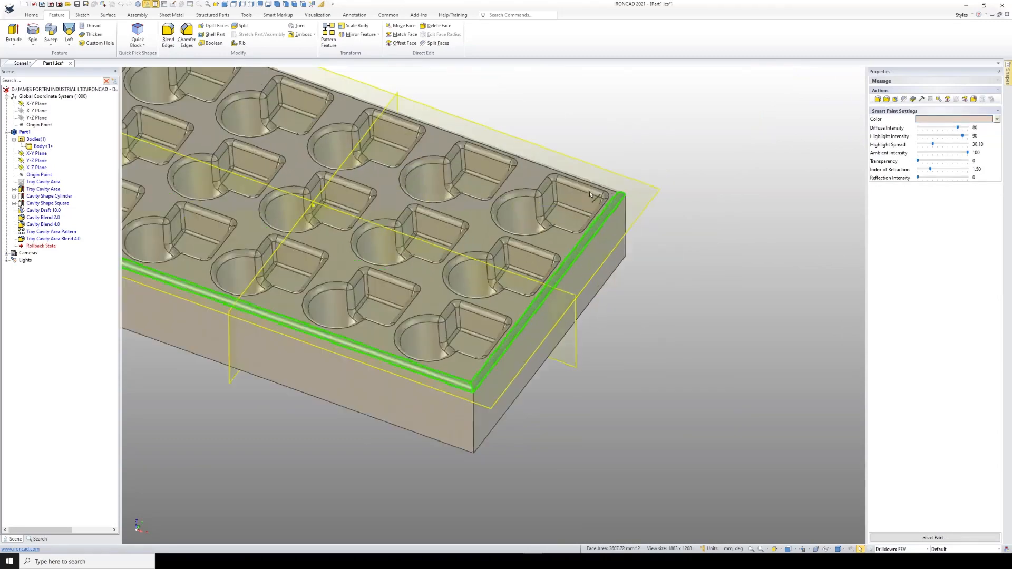
pyautogui.scroll(6, 589, 191)
pyautogui.scroll(2, 527, 305)
pyautogui.scroll(3, 509, 312)
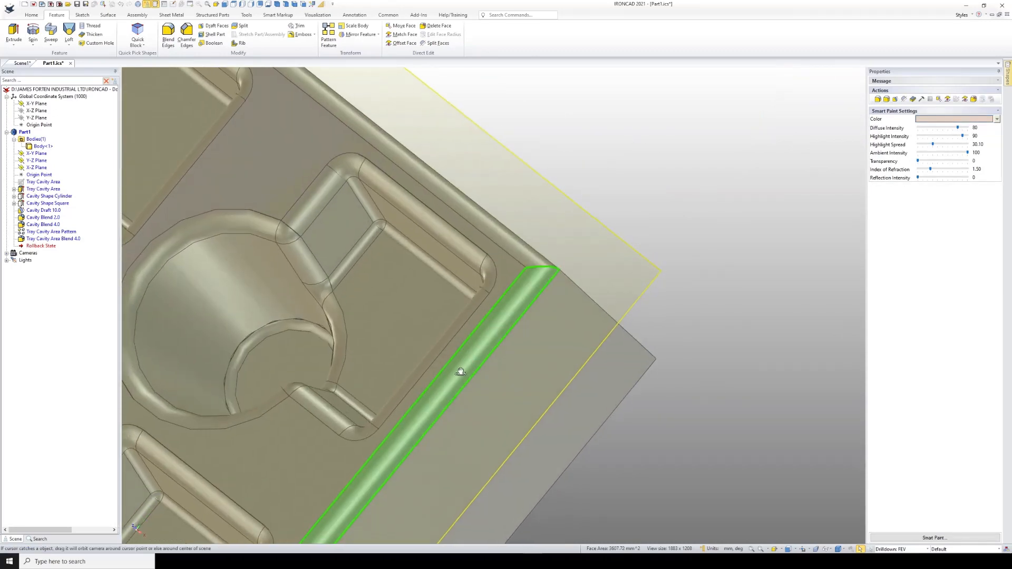
pyautogui.scroll(-6, 509, 243)
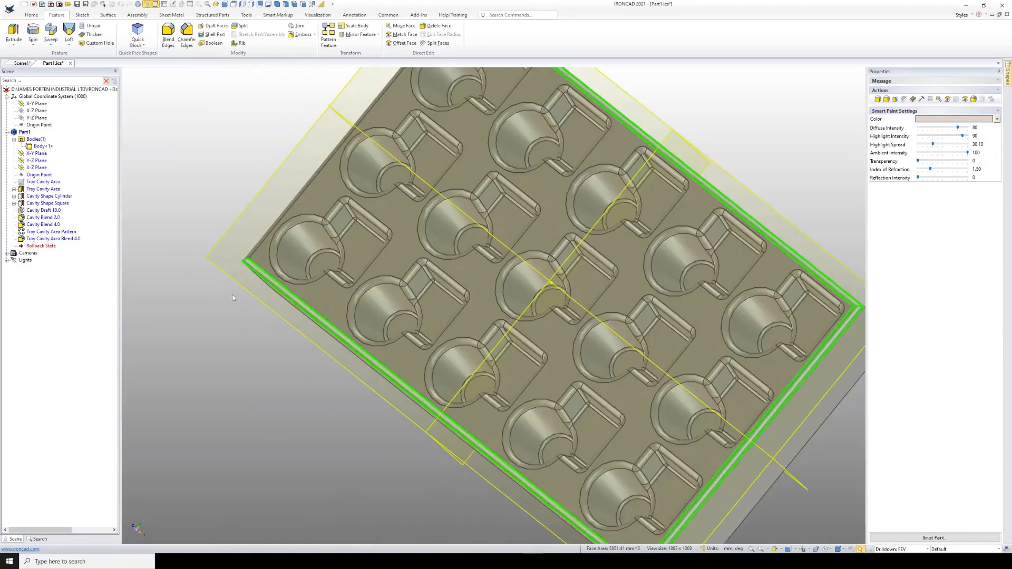
pyautogui.scroll(5, 423, 291)
pyautogui.scroll(2, 387, 232)
pyautogui.keyDown('shift'); pyautogui.click(374, 211); pyautogui.keyUp('shift')
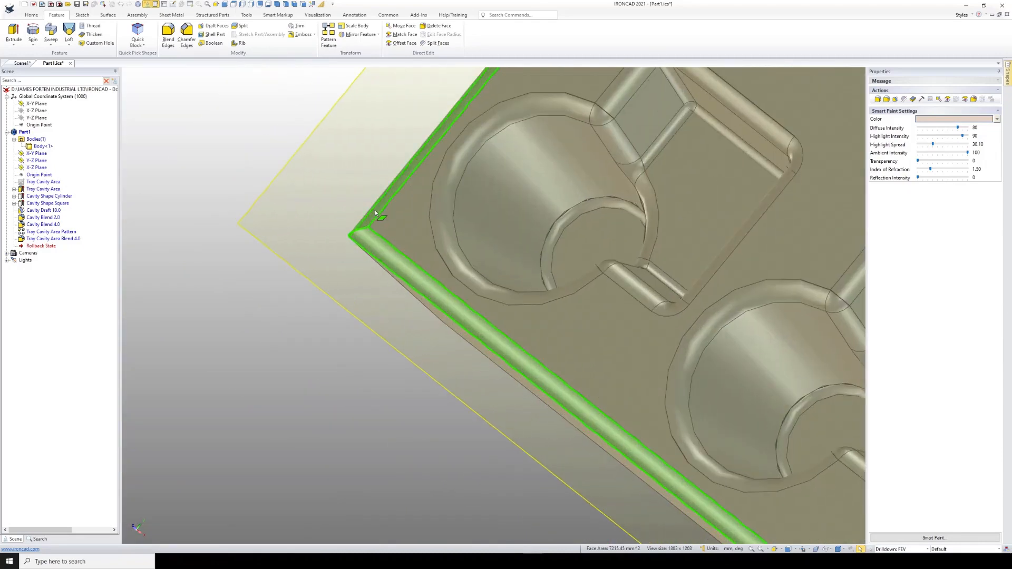
pyautogui.rightClick(375, 211)
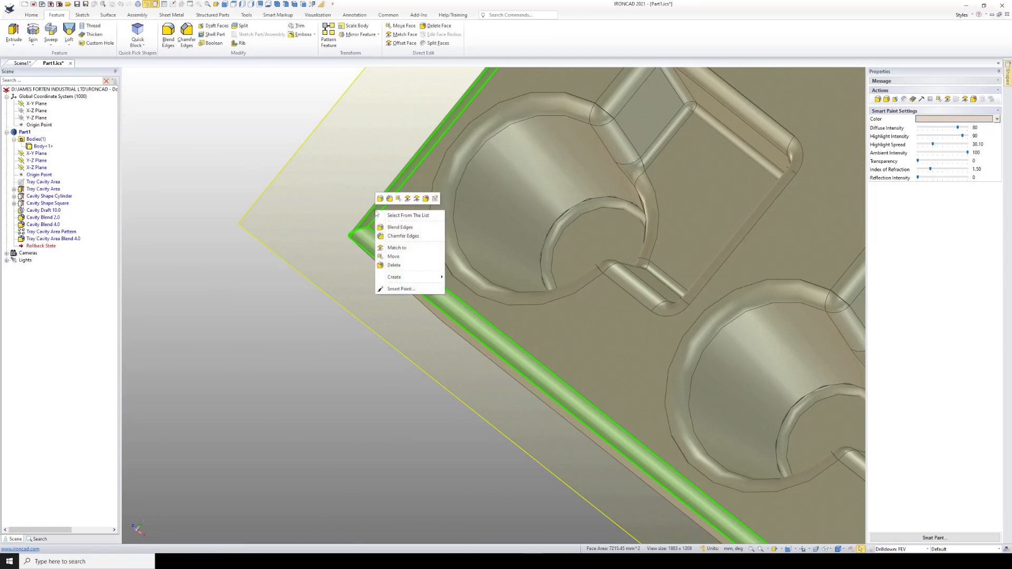
pyautogui.click(399, 266)
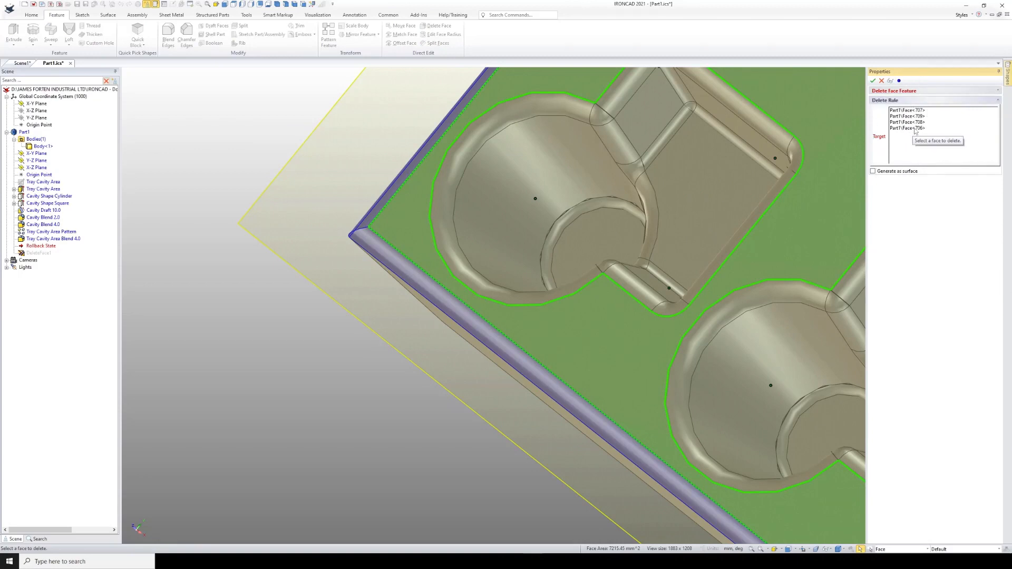
pyautogui.click(872, 81)
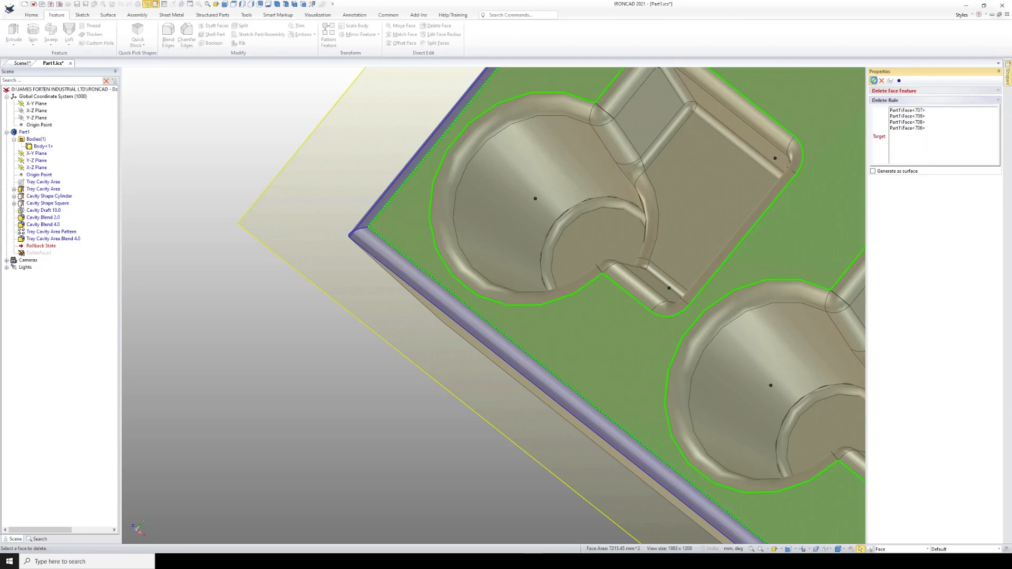
# Examine the tray's outer top edges and corner where the blend faces were removed
pyautogui.scroll(-4, 466, 264)
pyautogui.moveTo(464, 262); pyautogui.dragTo(511, 218, button='middle')
pyautogui.scroll(-1, 521, 274)
pyautogui.keyDown('shift'); pyautogui.moveTo(520, 274); pyautogui.dragTo(312, 149, button='middle'); pyautogui.keyUp('shift')
pyautogui.scroll(-2, 403, 285)
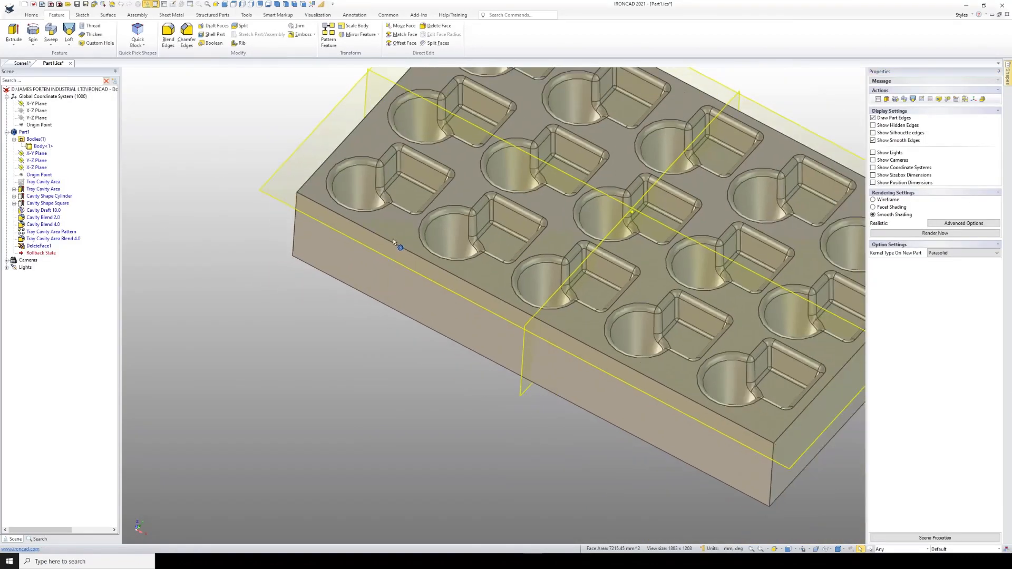
pyautogui.scroll(3, 393, 240)
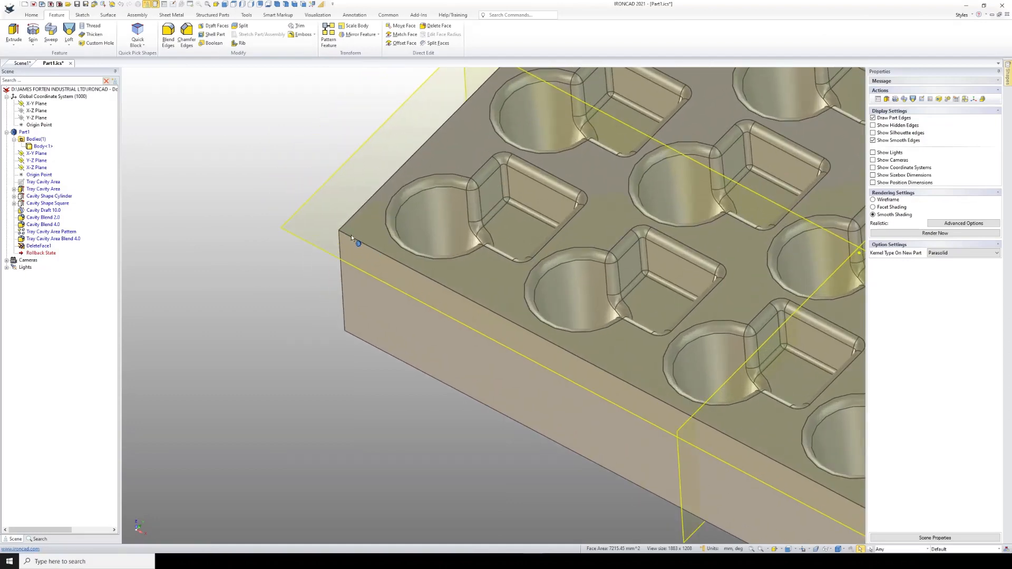
pyautogui.scroll(-5, 351, 235)
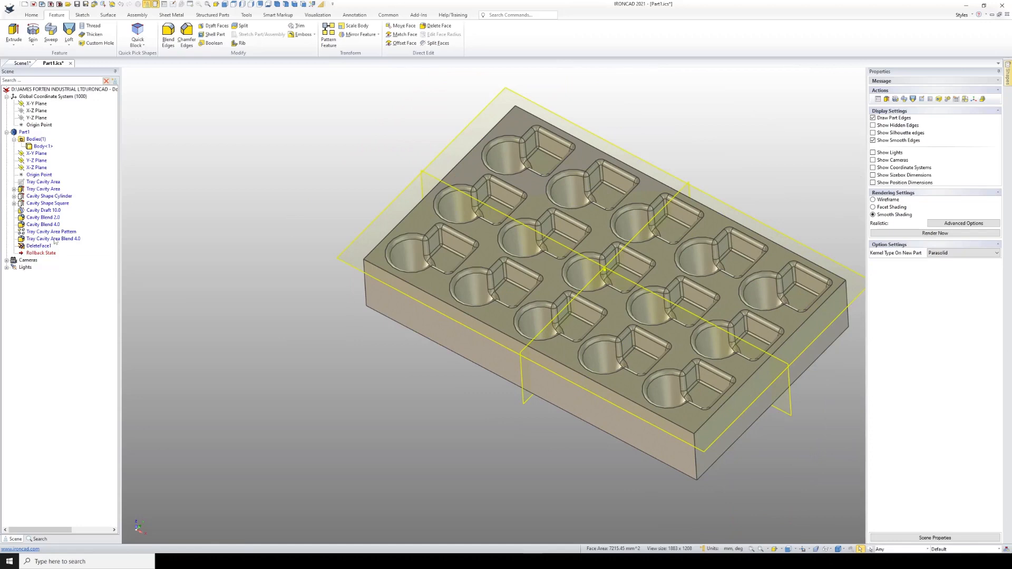
# Rename the face-deletion feature as Tray Cavity Area Blend Delete, reusing the blend feature's name, and save the part
pyautogui.click(55, 239)
pyautogui.click(57, 241)
pyautogui.hotkey('ctrl', 'c')
pyautogui.rightClick(58, 242)
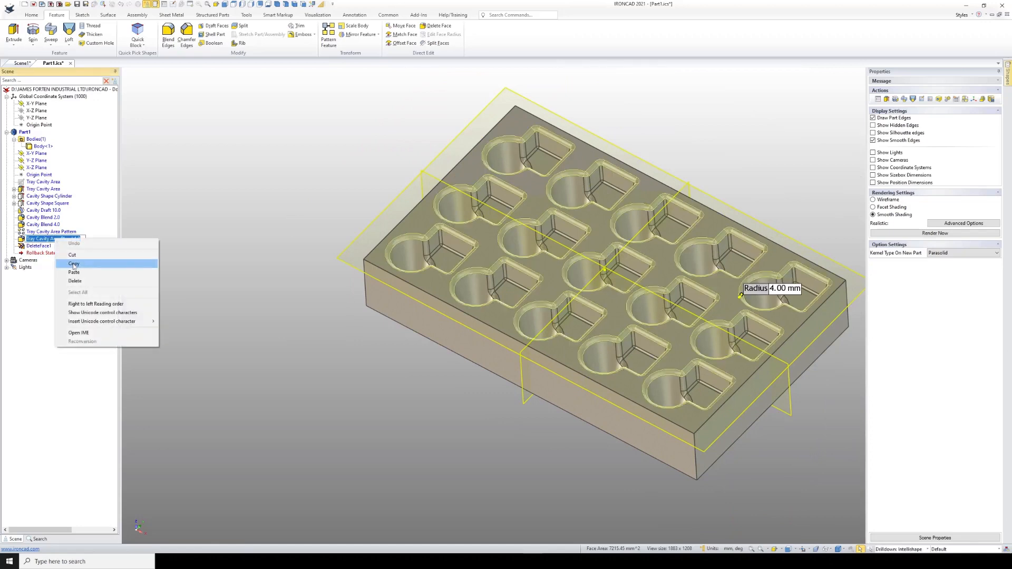
pyautogui.press('Escape')
pyautogui.click(38, 246)
pyautogui.click(38, 246)
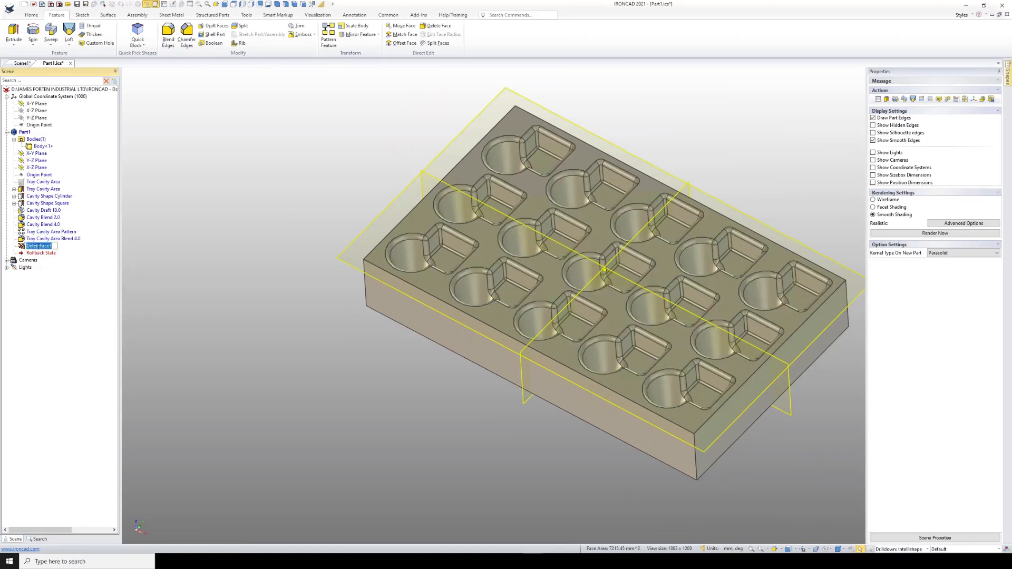
pyautogui.rightClick(40, 246)
pyautogui.click(53, 281)
pyautogui.doubleClick(75, 246)
pyautogui.write('Delete')
pyautogui.press('Return')
pyautogui.click(77, 5)
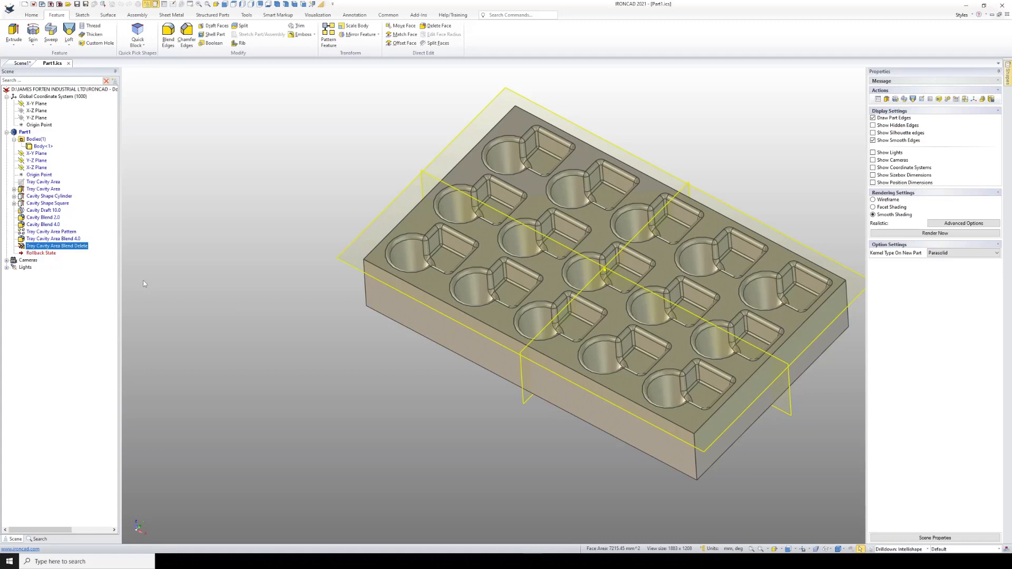
# Switch to the T.F.R. standard view and examine the tray's top and vertical corners from several angles
pyautogui.scroll(-2, 710, 526)
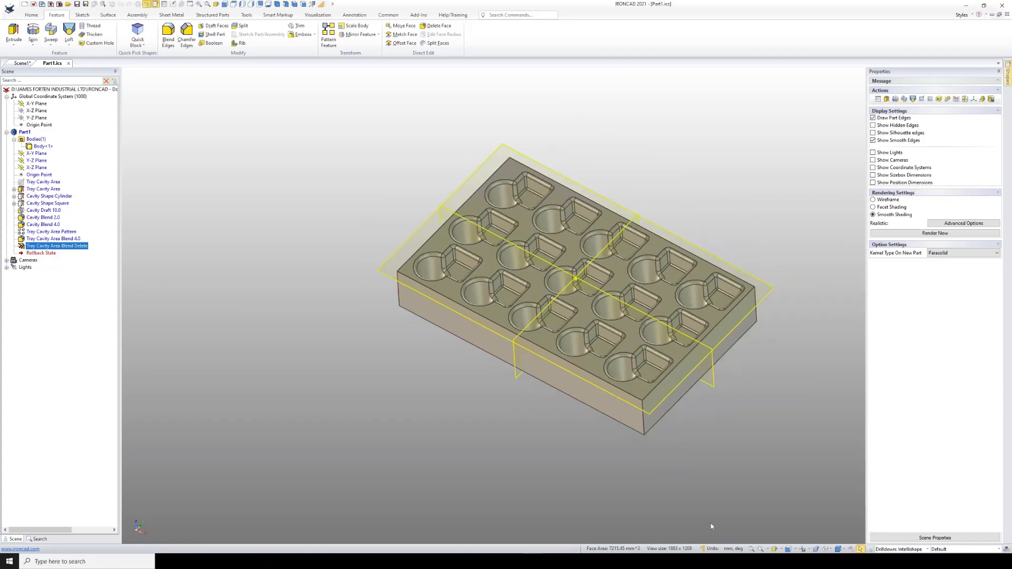
pyautogui.click(802, 549)
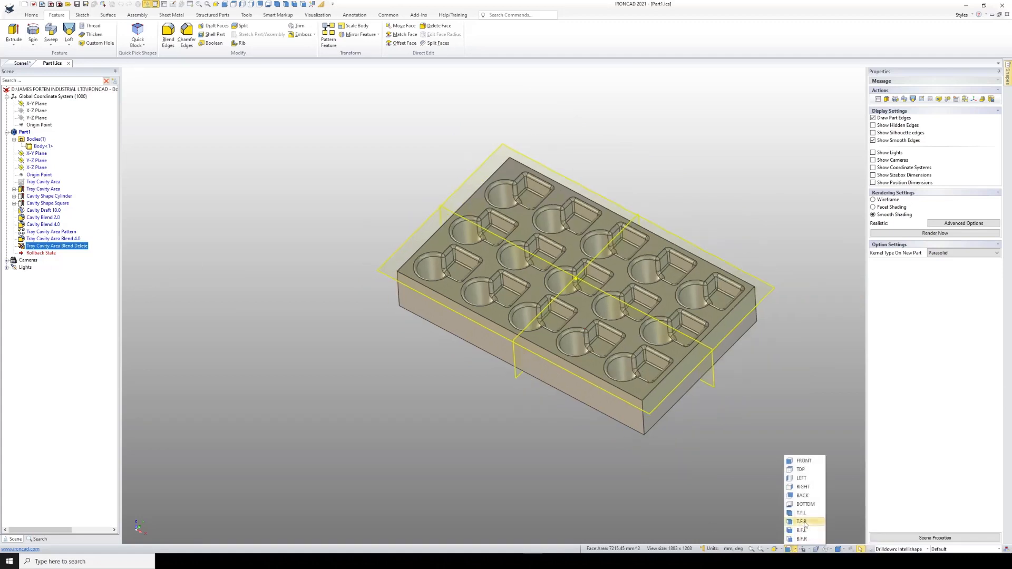
pyautogui.click(804, 520)
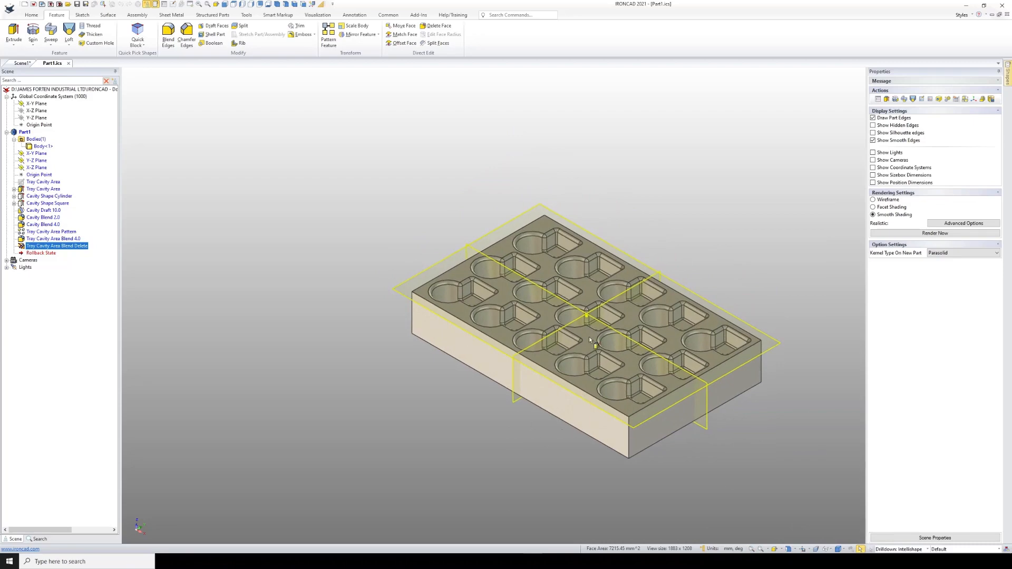
pyautogui.moveTo(547, 300); pyautogui.dragTo(548, 449, button='middle')
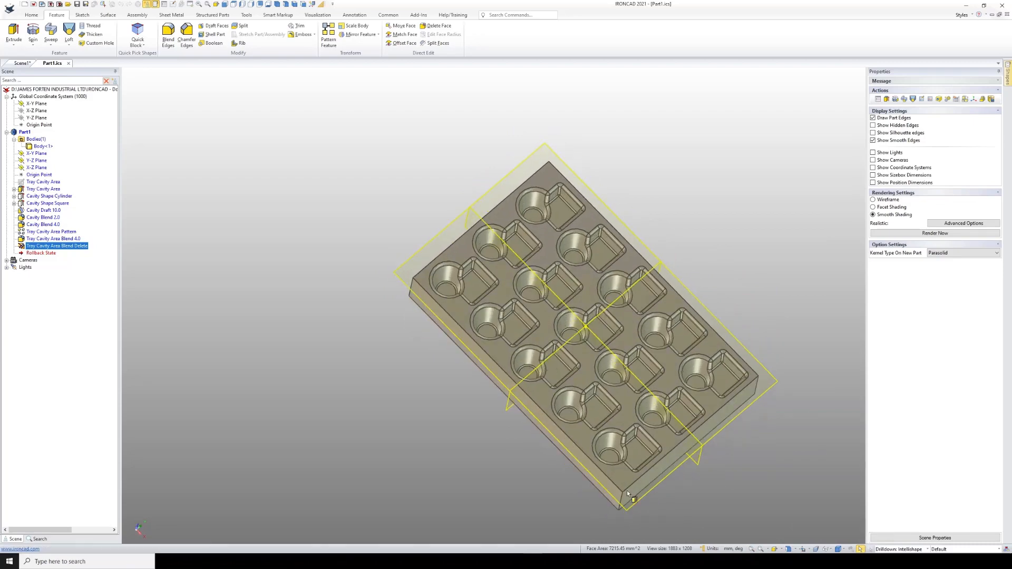
pyautogui.moveTo(564, 229); pyautogui.dragTo(635, 488, button='middle')
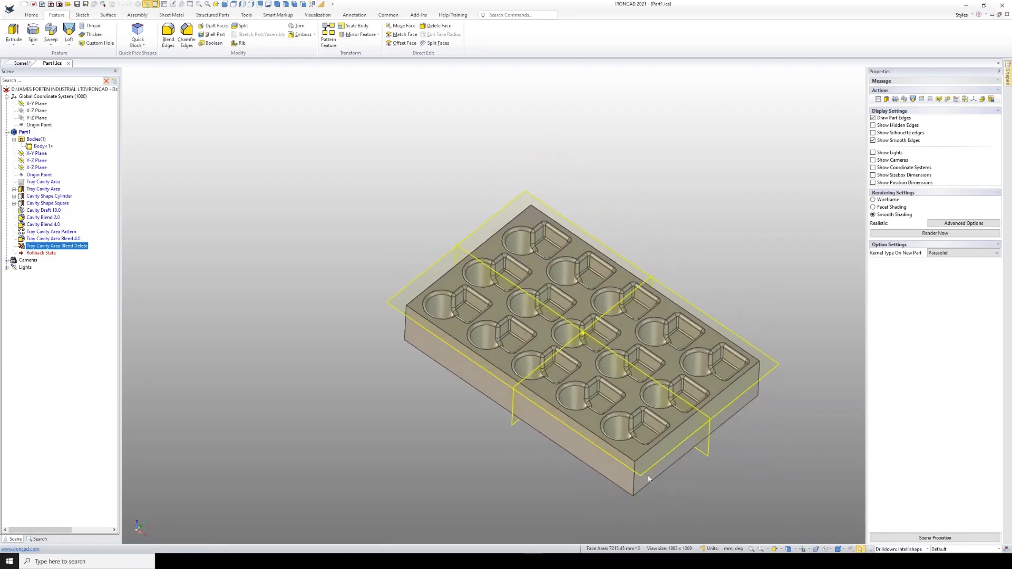
pyautogui.scroll(5, 589, 412)
pyautogui.scroll(-3, 589, 412)
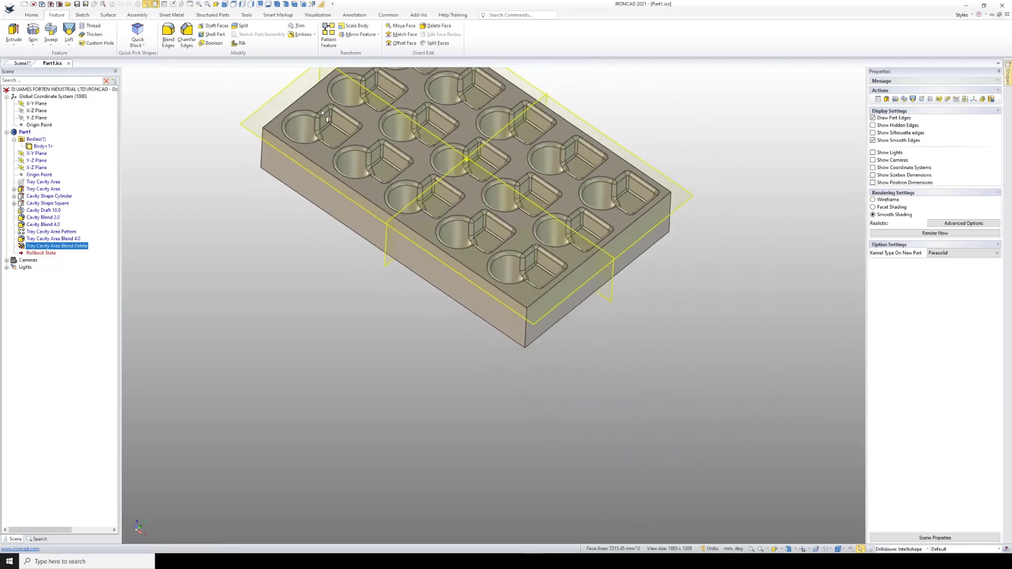
# Chamfer two diagonally opposite vertical corner edges of the tray with the Distance type at 20 mm
pyautogui.click(191, 34)
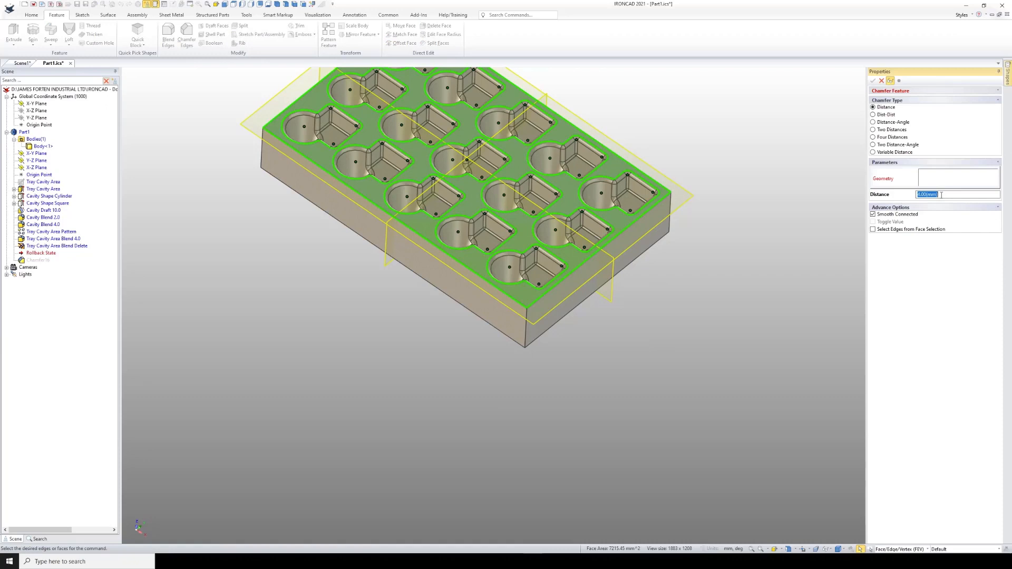
pyautogui.write('40')
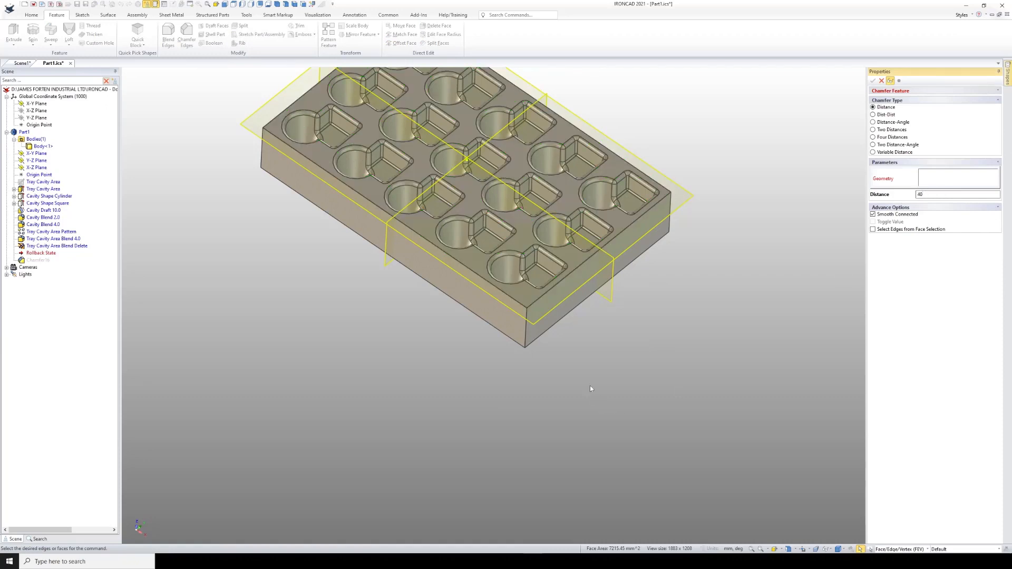
pyautogui.click(525, 323)
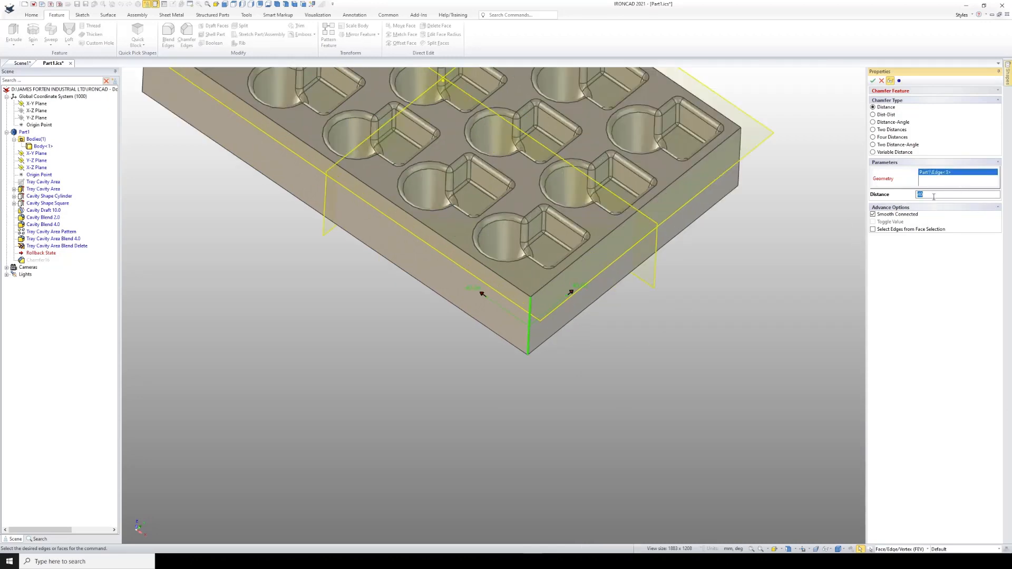
pyautogui.write('20')
pyautogui.press('Return')
pyautogui.scroll(-6, 498, 274)
pyautogui.scroll(4, 467, 204)
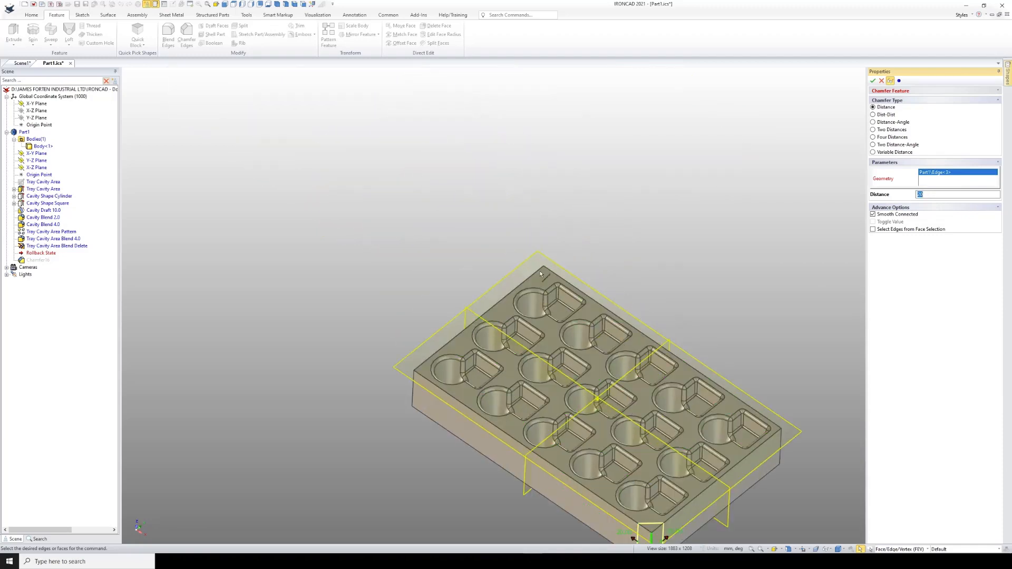
pyautogui.moveTo(542, 329); pyautogui.dragTo(543, 253, button='middle')
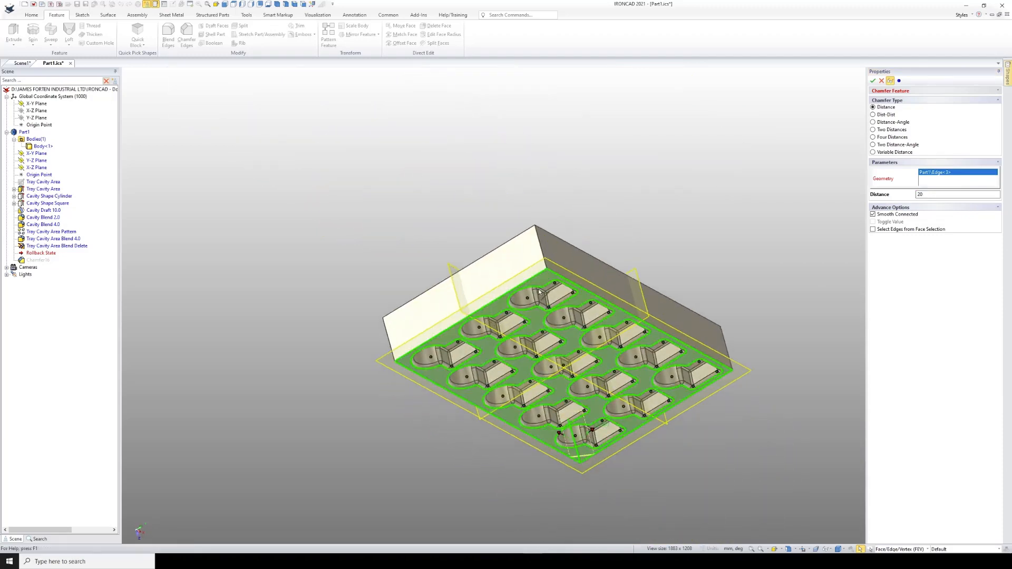
pyautogui.click(542, 248)
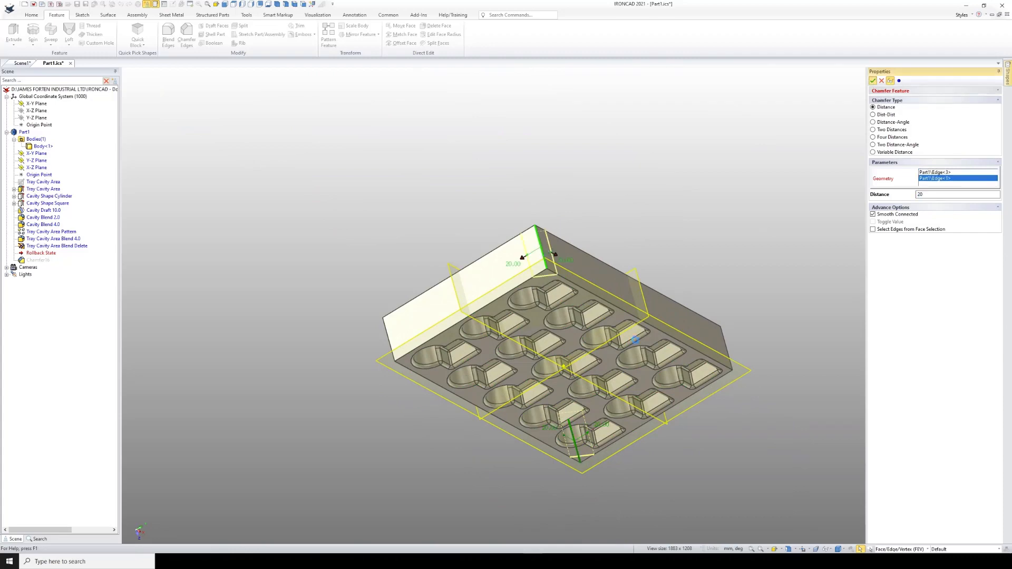
pyautogui.click(873, 80)
pyautogui.moveTo(612, 374); pyautogui.dragTo(585, 192, button='middle')
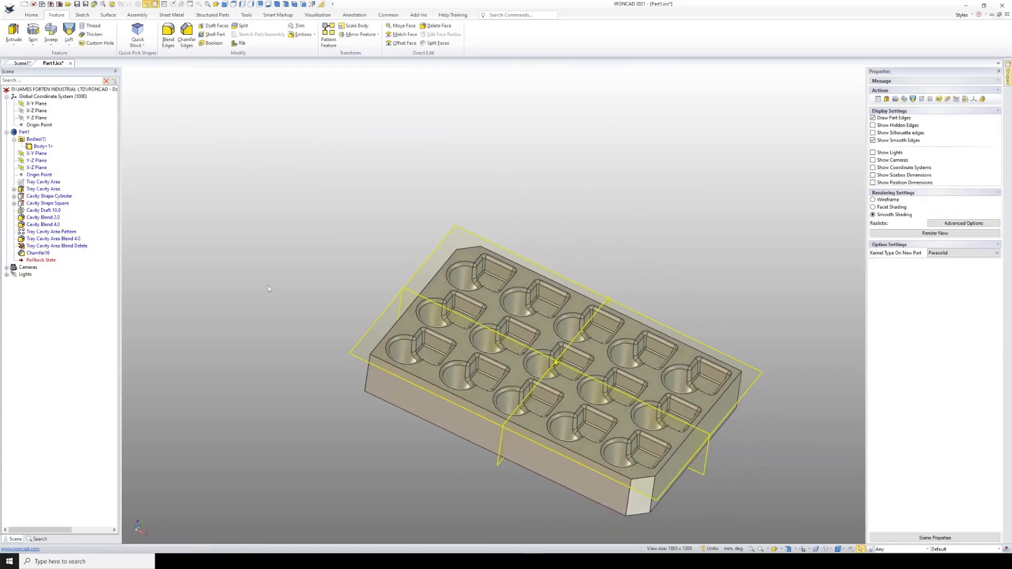
# Rename the new chamfer feature as Tray Cavity Area Chamfer 20.0
pyautogui.click(40, 252)
pyautogui.click(31, 254)
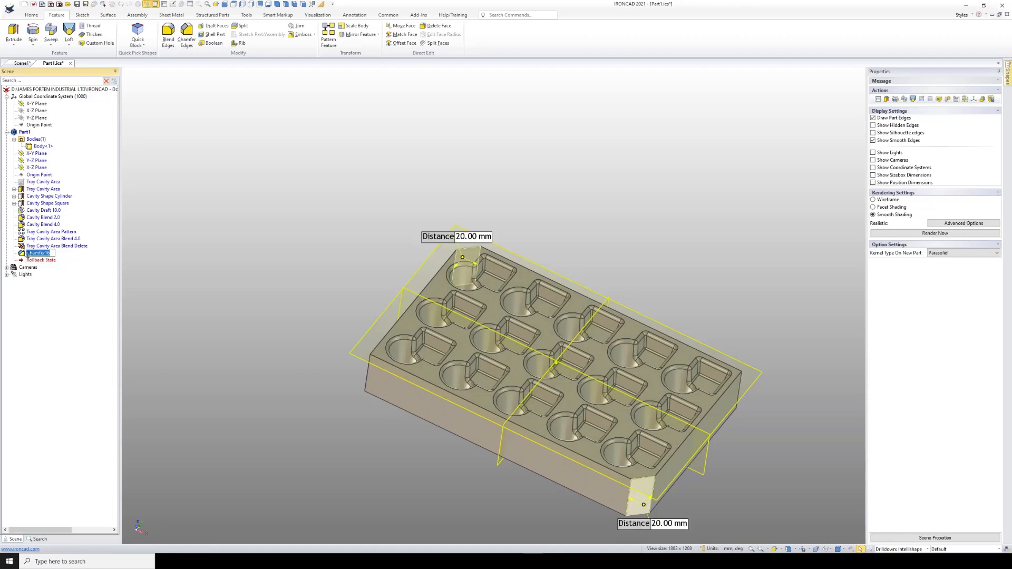
pyautogui.click(27, 253)
pyautogui.write('Tray Cavity Area')
pyautogui.press('BackSpace')
pyautogui.write('20.0')
pyautogui.press('Return')
pyautogui.click(428, 432)
# Create a new 2D sketch on the part's X-Y plane, using the part's origin point
pyautogui.scroll(2, 640, 374)
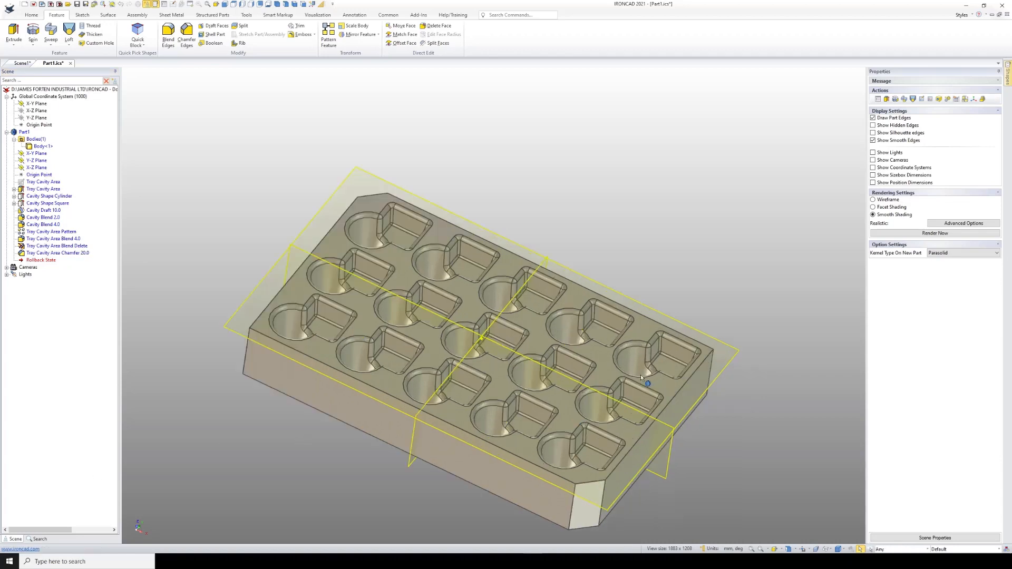
pyautogui.moveTo(541, 365); pyautogui.dragTo(526, 347, button='middle')
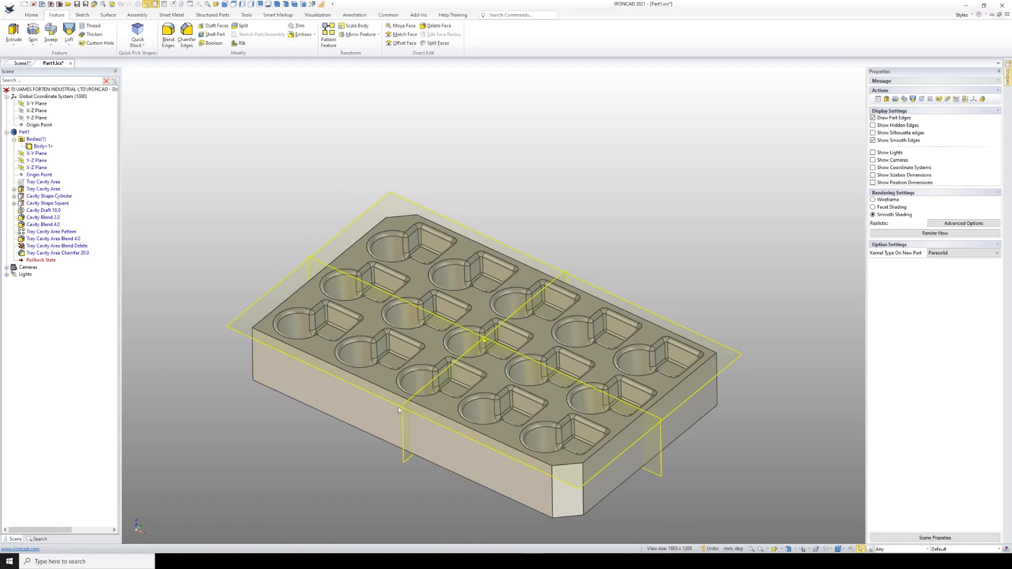
pyautogui.scroll(-1, 480, 423)
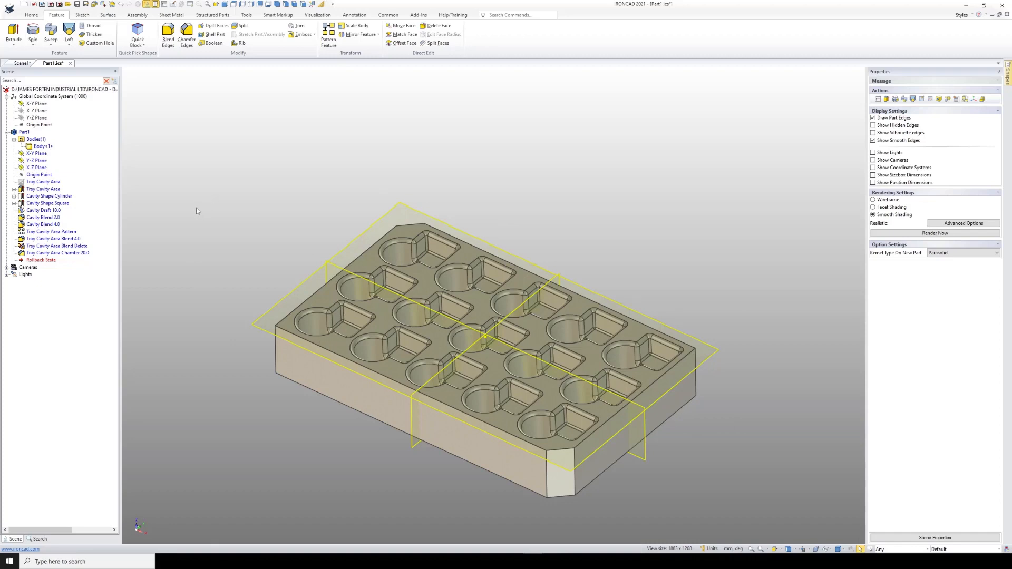
pyautogui.click(86, 16)
pyautogui.click(12, 40)
pyautogui.click(21, 35)
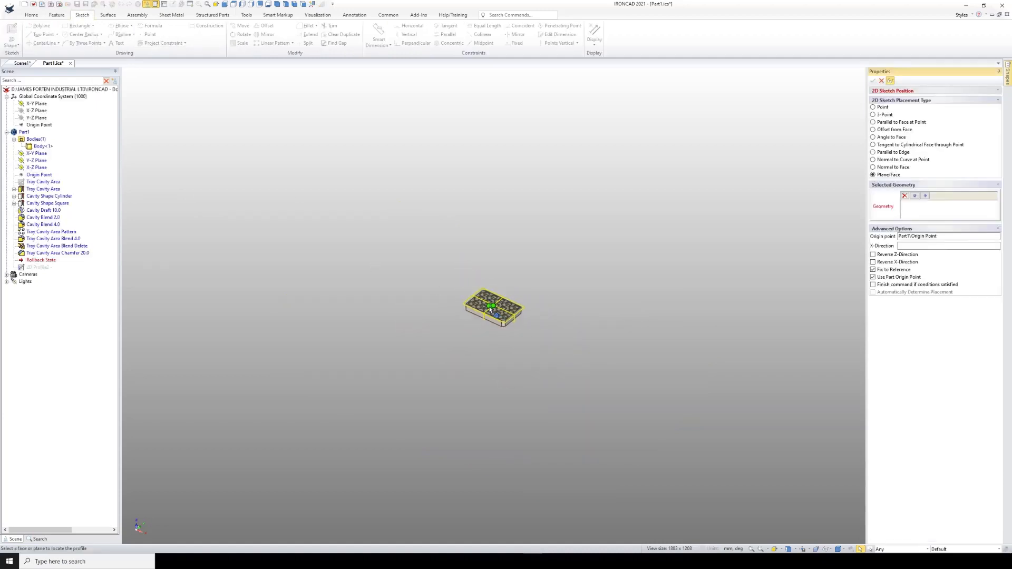
pyautogui.scroll(3, 504, 325)
pyautogui.scroll(5, 504, 325)
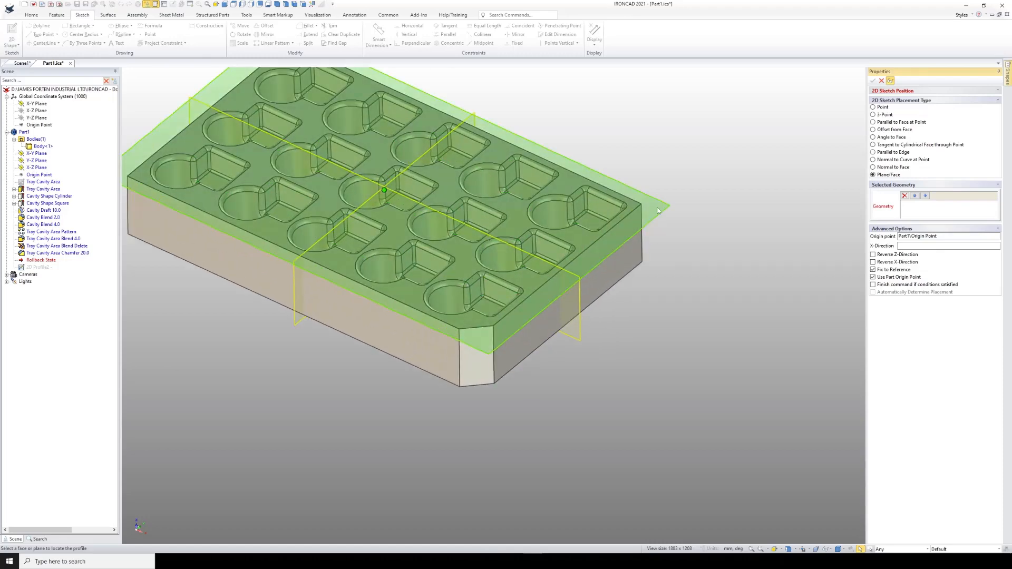
pyautogui.click(657, 212)
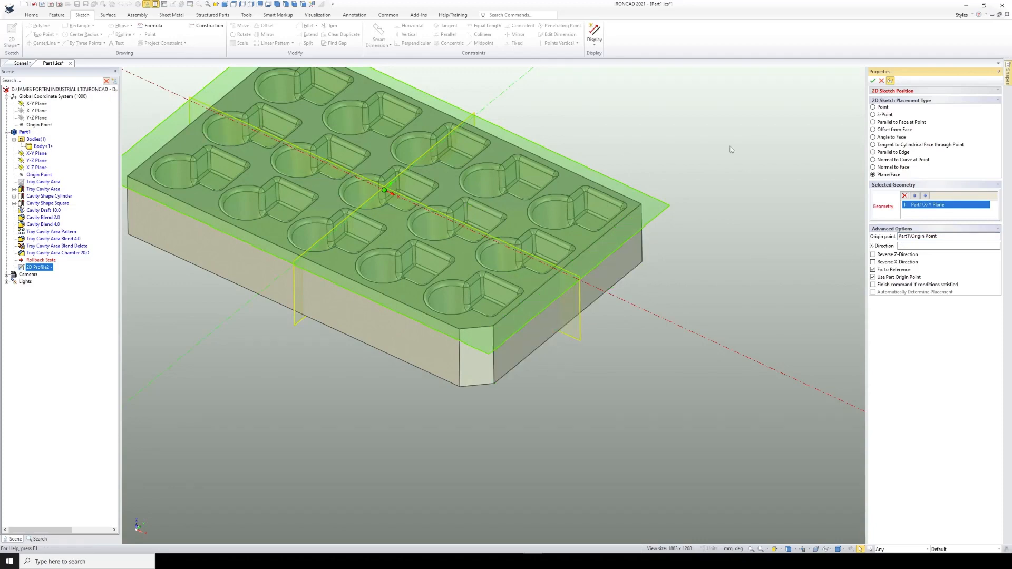
pyautogui.click(873, 81)
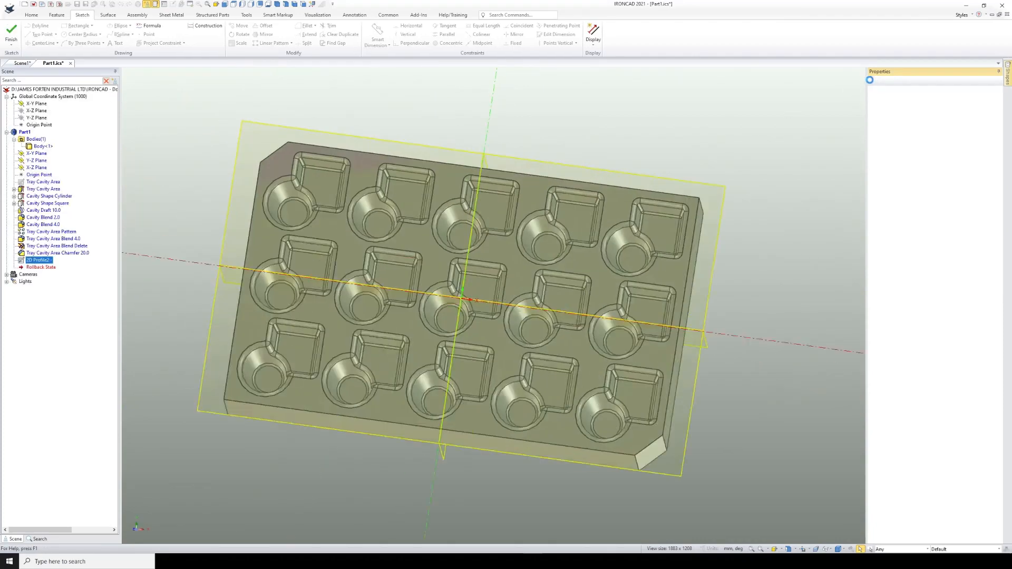
# Project the outline of the tray's flat underside into the sketch with Project Constraint
pyautogui.scroll(-2, 352, 139)
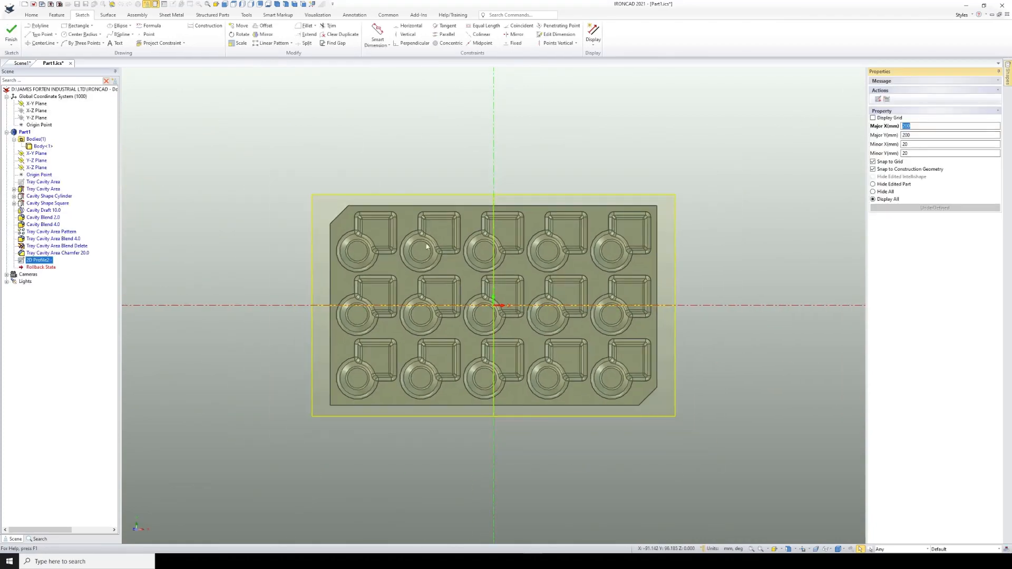
pyautogui.scroll(2, 323, 194)
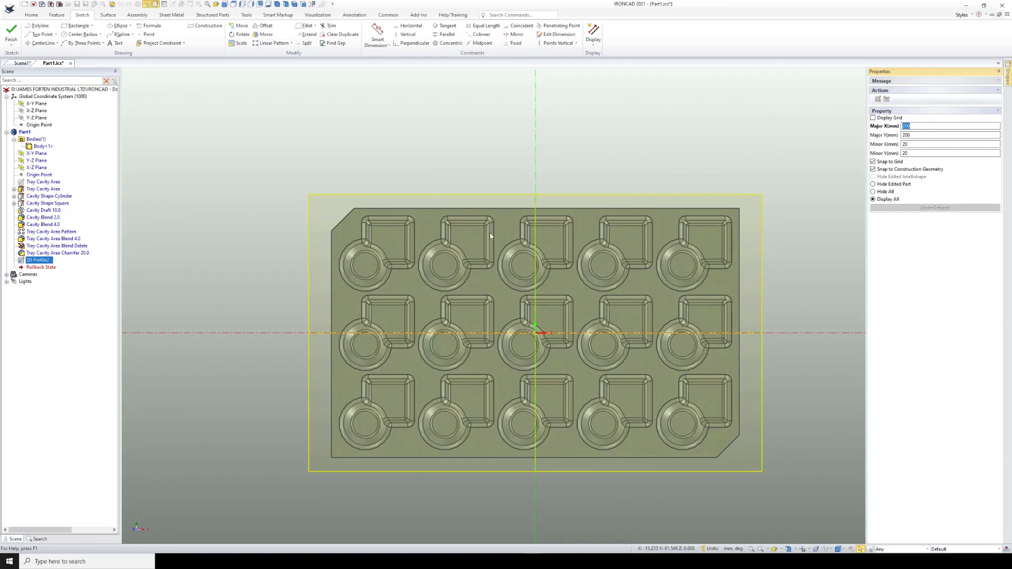
pyautogui.scroll(1, 643, 311)
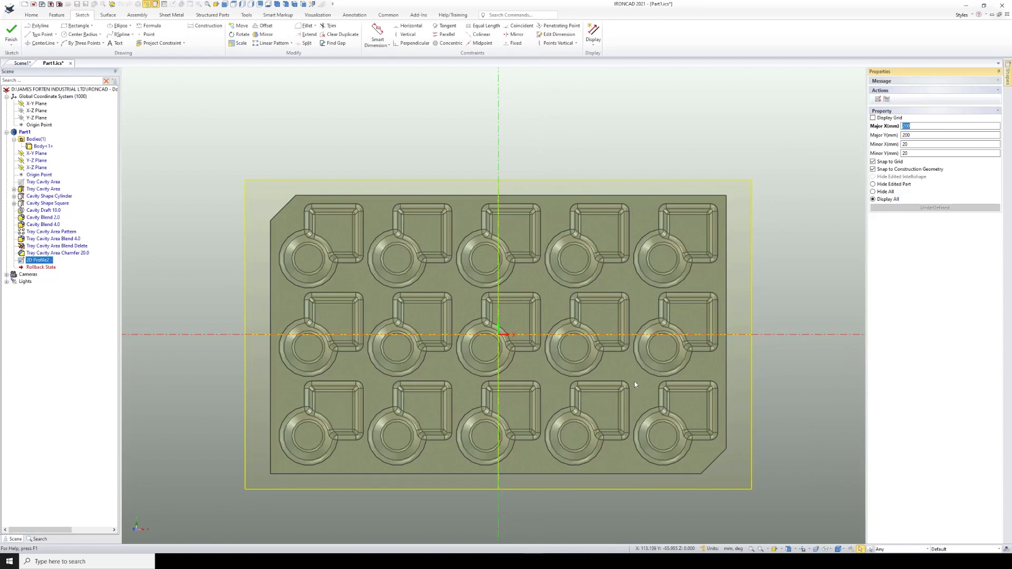
pyautogui.scroll(-1, 617, 377)
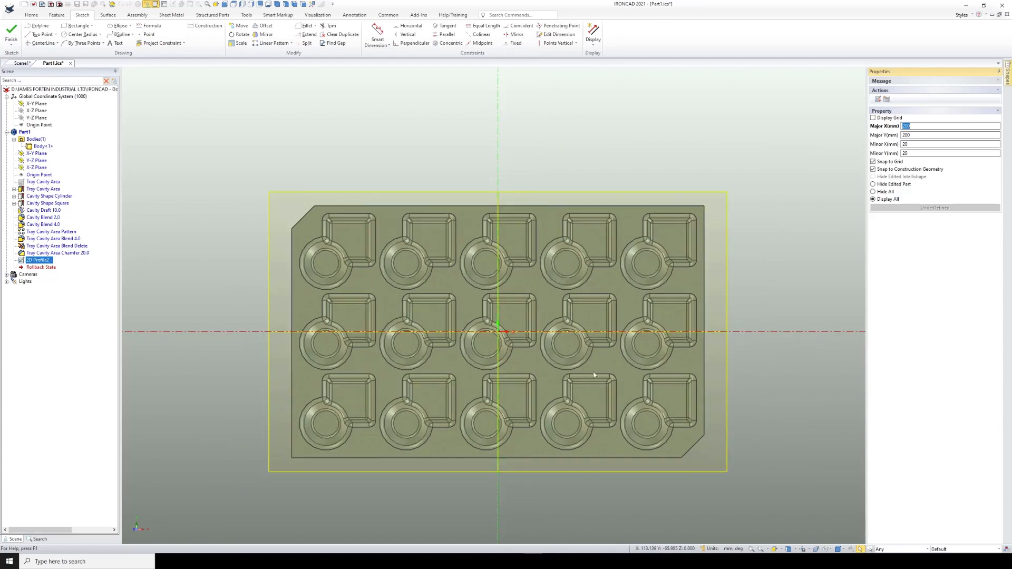
pyautogui.moveTo(528, 417); pyautogui.dragTo(580, 190, button='middle')
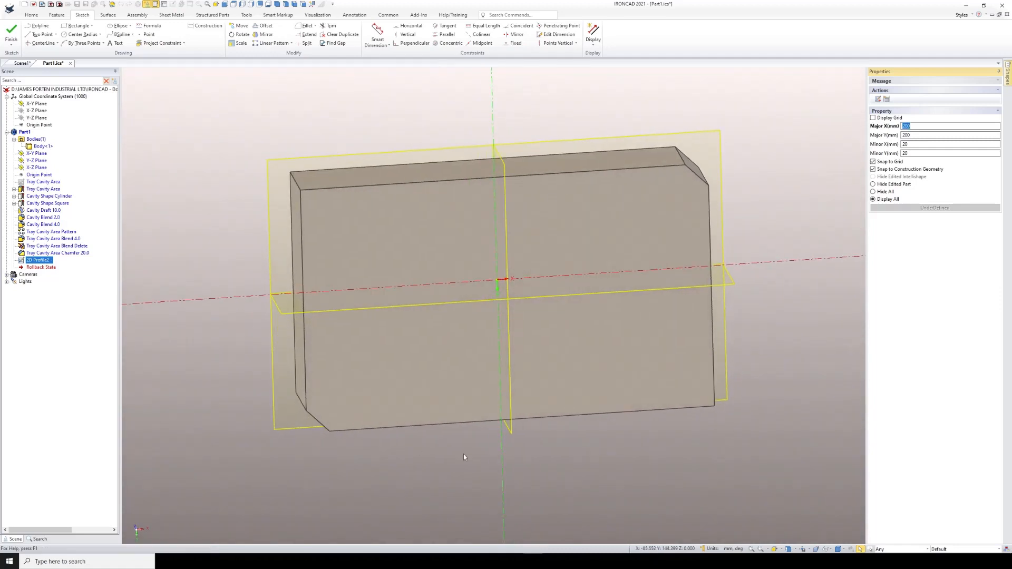
pyautogui.click(162, 43)
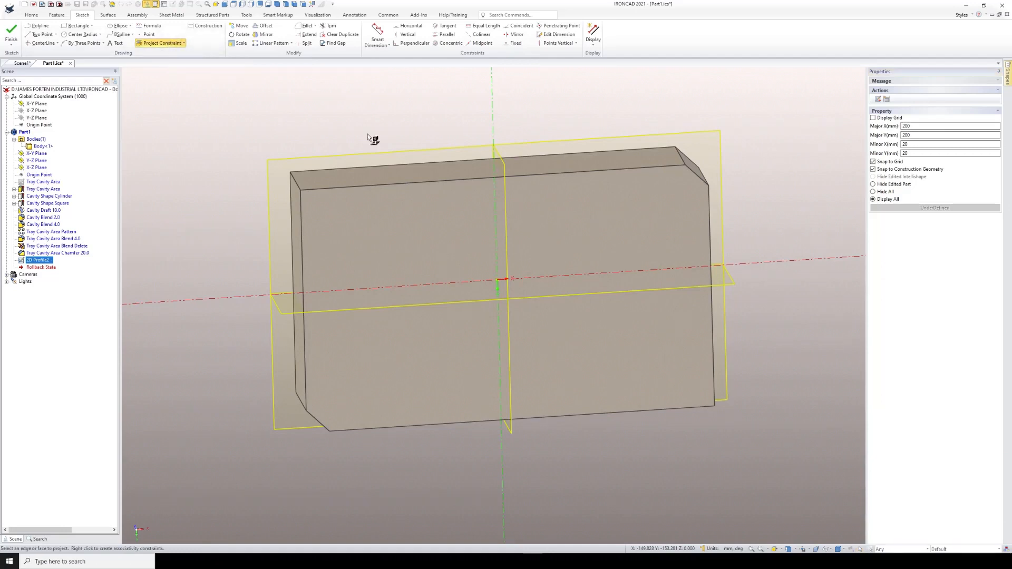
pyautogui.click(589, 198)
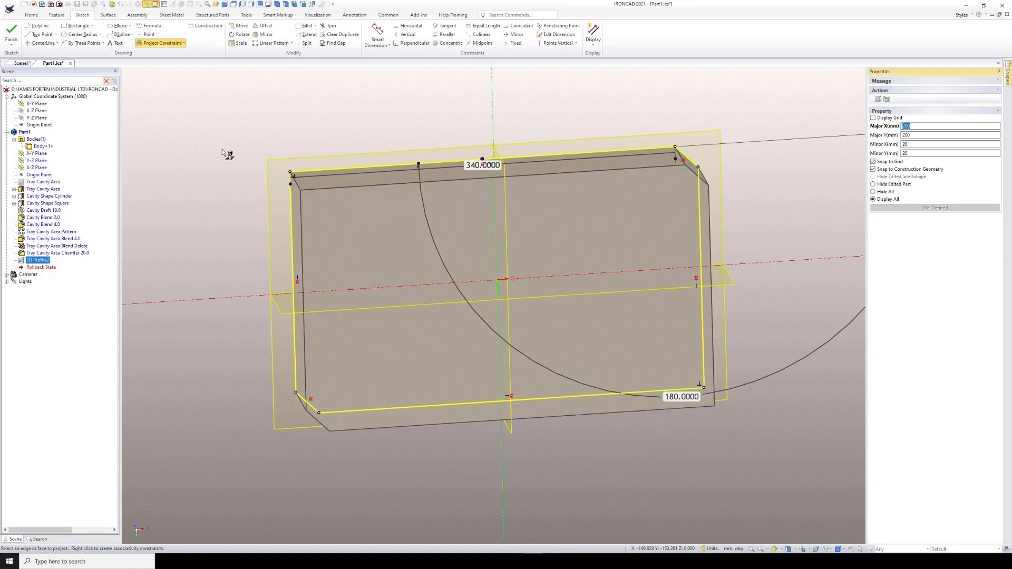
pyautogui.press('Escape')
# Set the sketch display to Hide All so that only the projected profile is shown
pyautogui.moveTo(516, 238)
pyautogui.mouseDown(button='middle')
pyautogui.moveTo(511, 255)
pyautogui.moveTo(497, 225)
pyautogui.moveTo(518, 211)
pyautogui.moveTo(505, 296)
pyautogui.moveTo(510, 436)
pyautogui.moveTo(494, 490)
pyautogui.moveTo(494, 316)
pyautogui.moveTo(451, 361)
pyautogui.mouseUp(button='middle')
pyautogui.scroll(2, 494, 316)
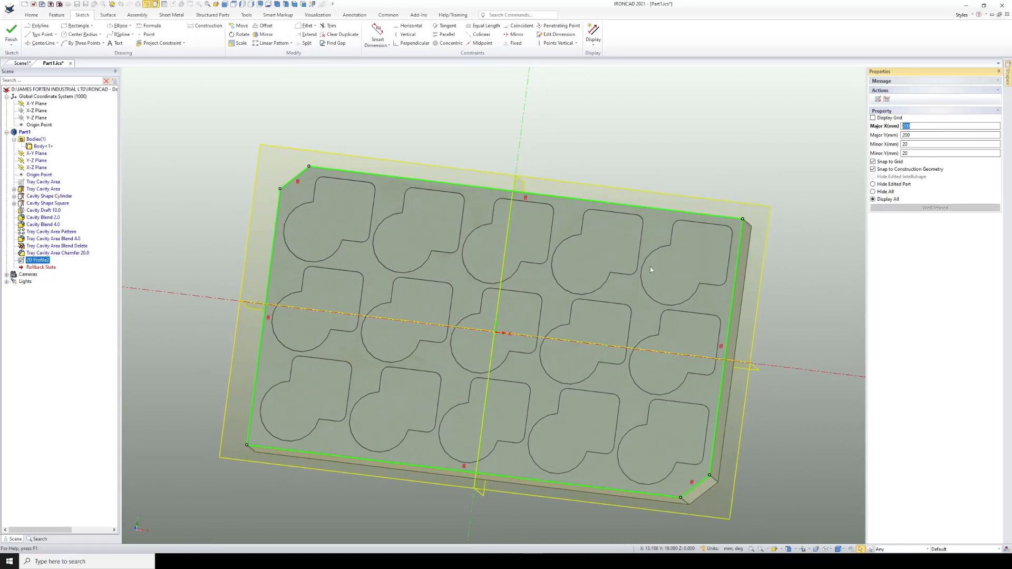
pyautogui.click(872, 191)
pyautogui.moveTo(588, 287)
pyautogui.mouseDown(button='middle')
pyautogui.moveTo(576, 276)
pyautogui.moveTo(444, 284)
pyautogui.moveTo(542, 293)
pyautogui.moveTo(592, 262)
pyautogui.moveTo(329, 302)
pyautogui.moveTo(318, 276)
pyautogui.mouseUp(button='middle')
pyautogui.moveTo(461, 336)
pyautogui.mouseDown(button='middle')
pyautogui.moveTo(476, 380)
pyautogui.moveTo(484, 368)
pyautogui.mouseUp(button='middle')
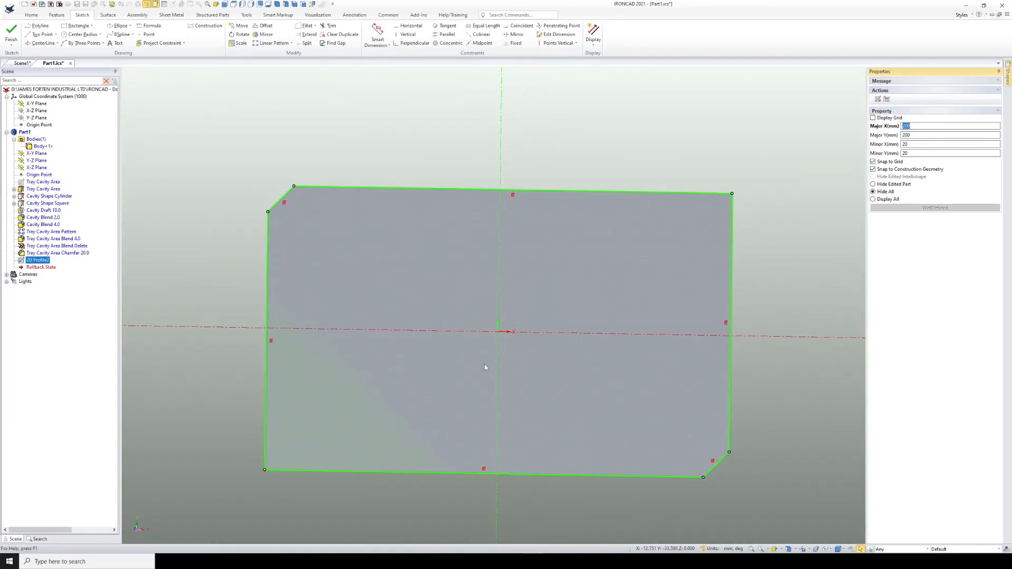
# Offset the whole projected outline outward by 20 mm as one copy with an offset constraint
pyautogui.click(439, 188)
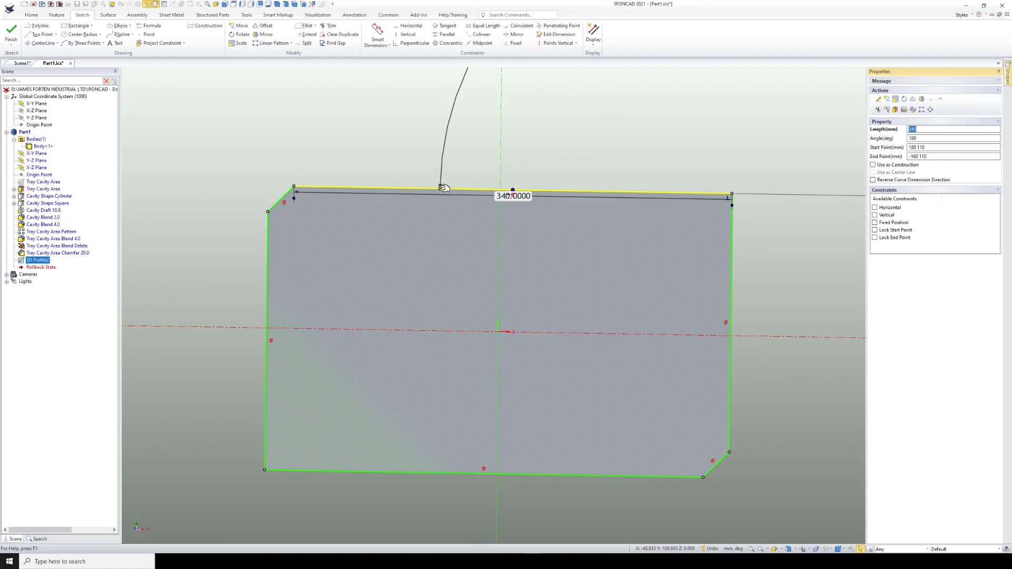
pyautogui.doubleClick(427, 190)
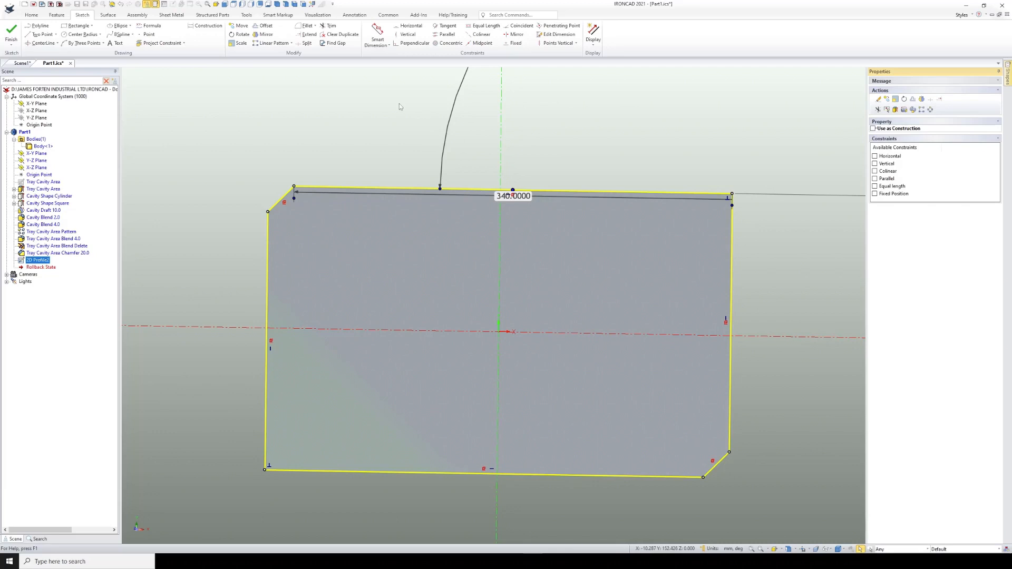
pyautogui.click(269, 28)
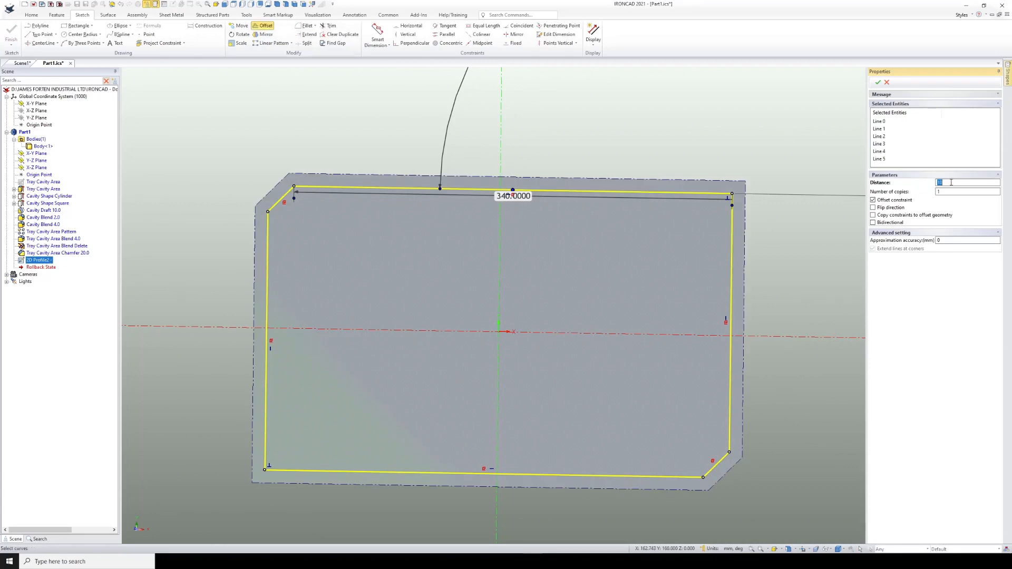
pyautogui.write('20')
pyautogui.press('Return')
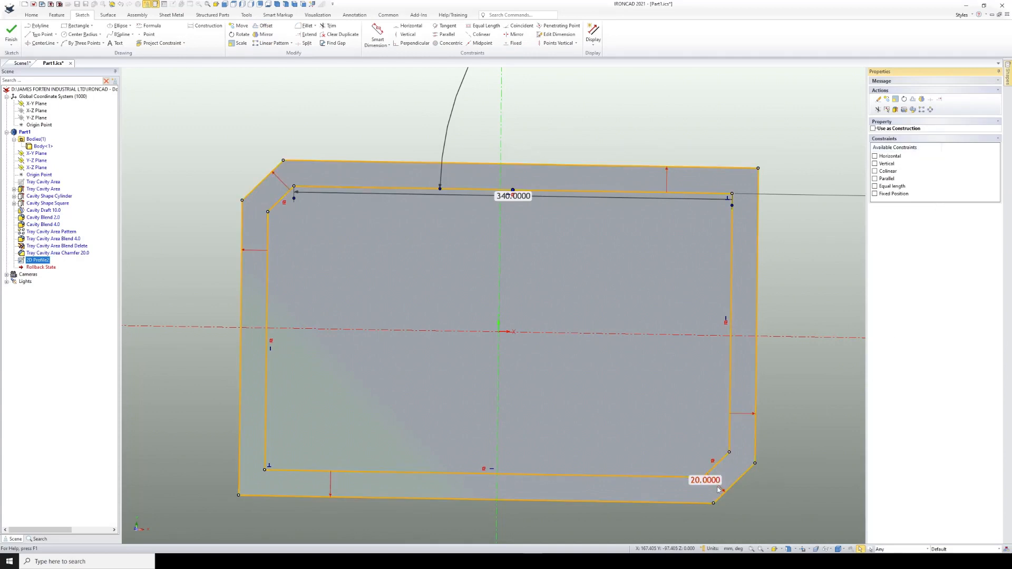
pyautogui.click(328, 126)
pyautogui.scroll(-4, 435, 290)
pyautogui.scroll(1, 463, 323)
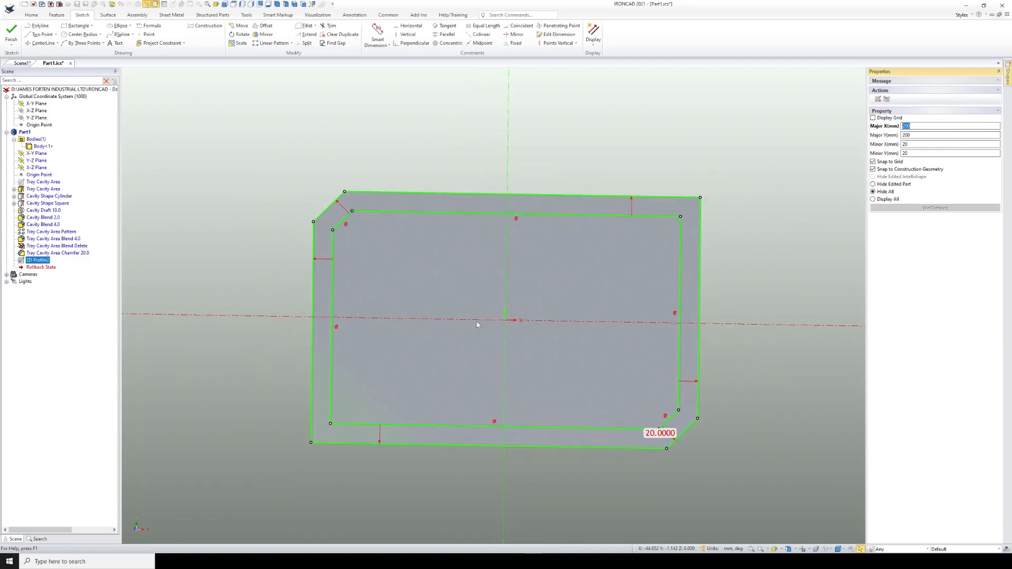
# Finish the offset outline sketch and rename it as Tray Boundary
pyautogui.click(12, 31)
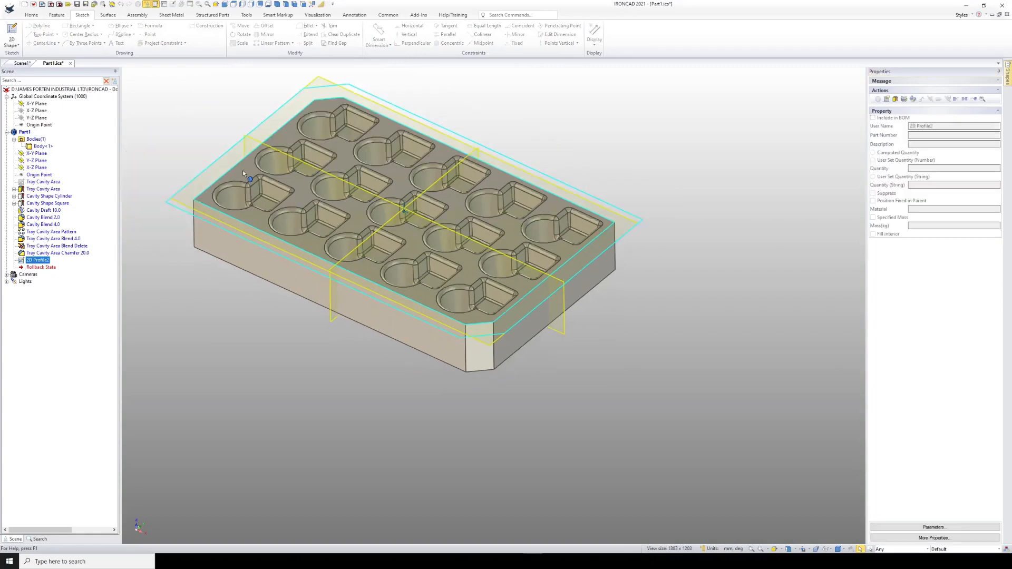
pyautogui.click(39, 260)
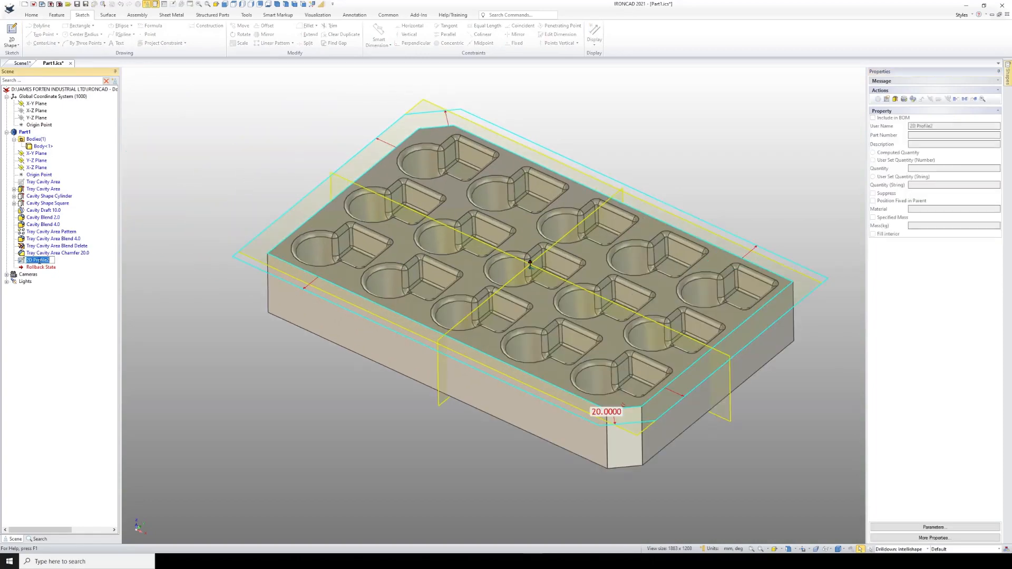
pyautogui.write('Tray Boundary')
pyautogui.press('Return')
# Start an extrude from the Tray Boundary sketch and reverse its direction so it runs down around the tray body
pyautogui.rightClick(46, 263)
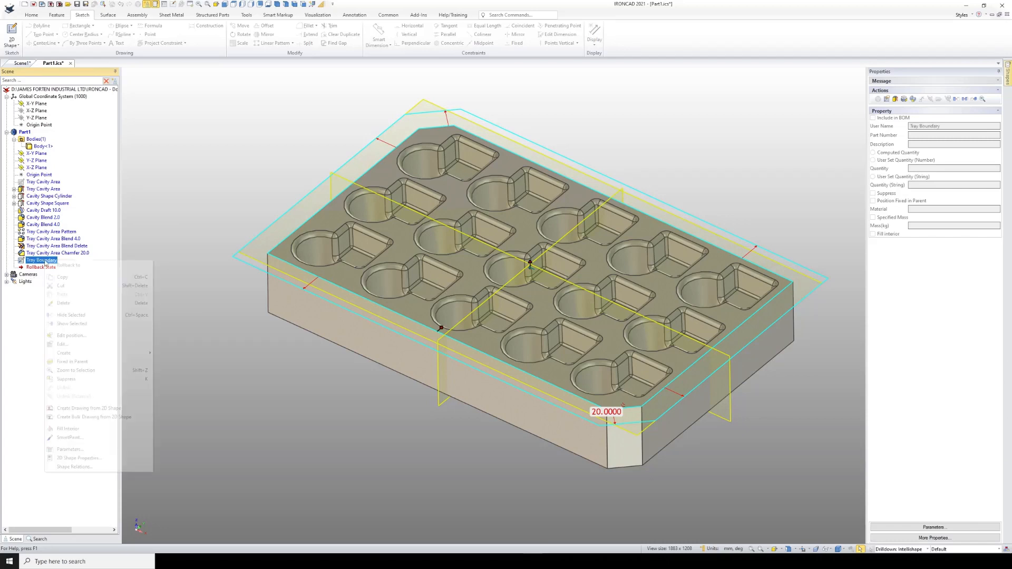
pyautogui.moveTo(77, 356)
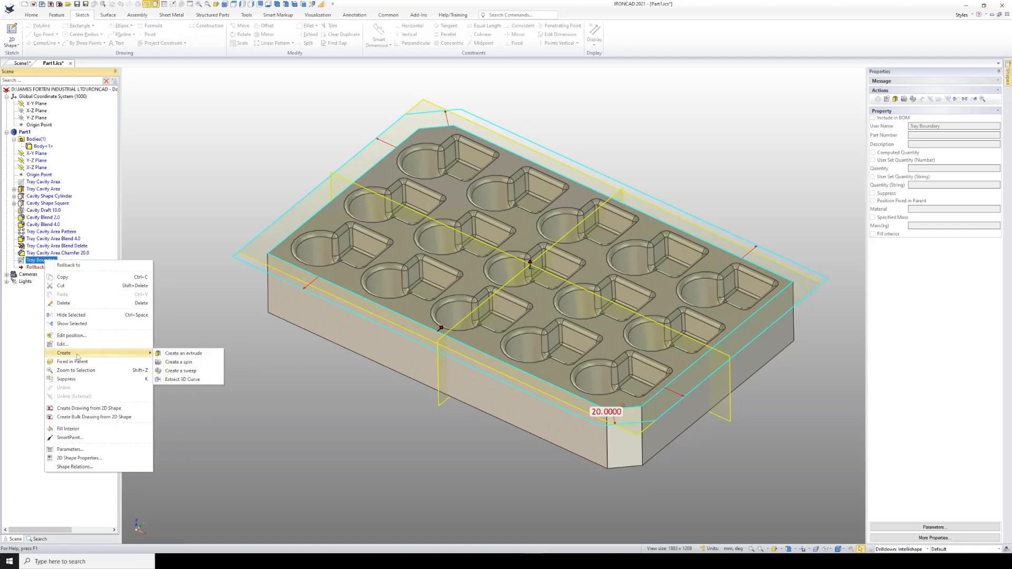
pyautogui.click(192, 355)
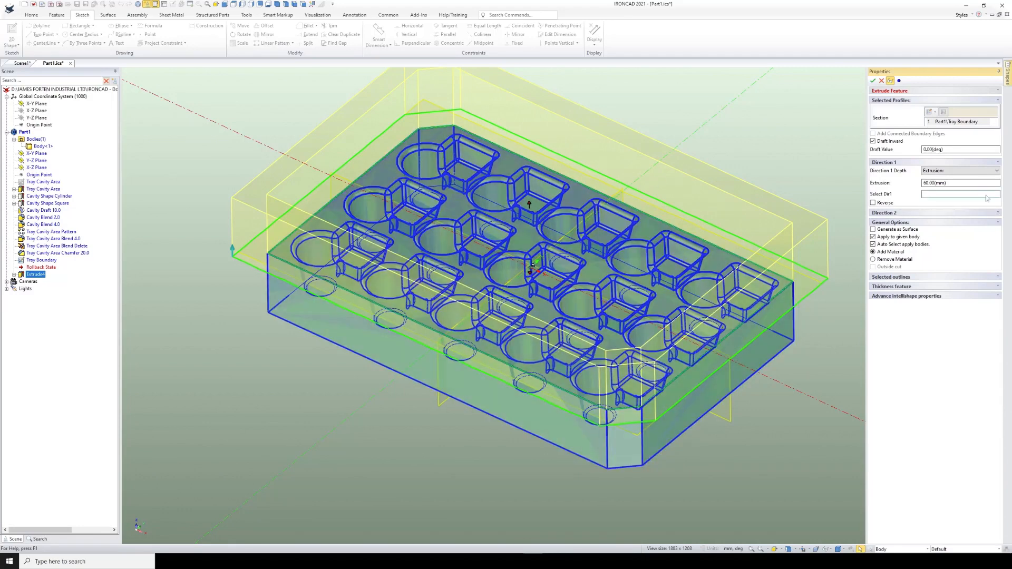
pyautogui.click(873, 202)
pyautogui.scroll(-4, 654, 459)
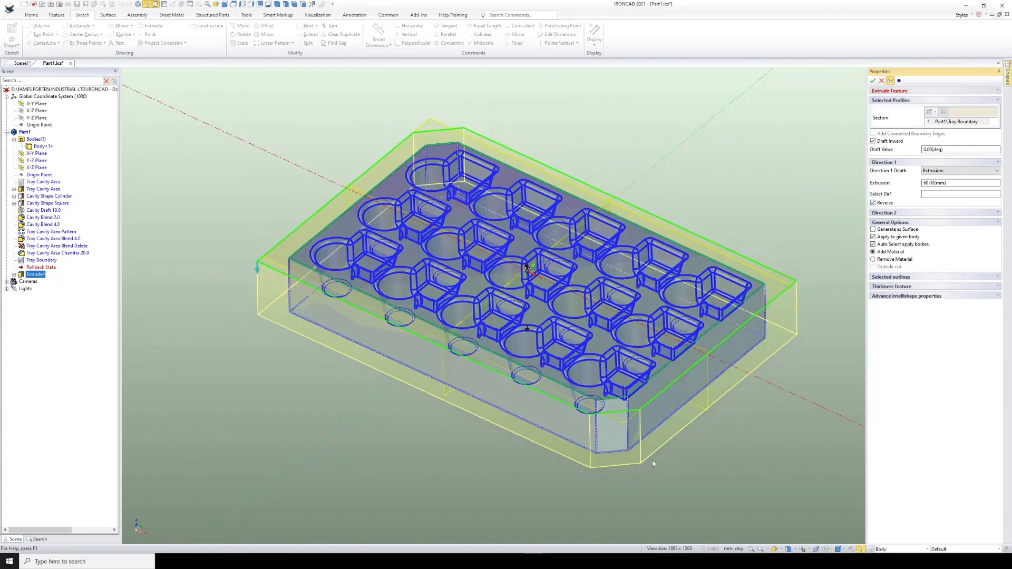
pyautogui.scroll(2, 542, 411)
pyautogui.scroll(2, 537, 403)
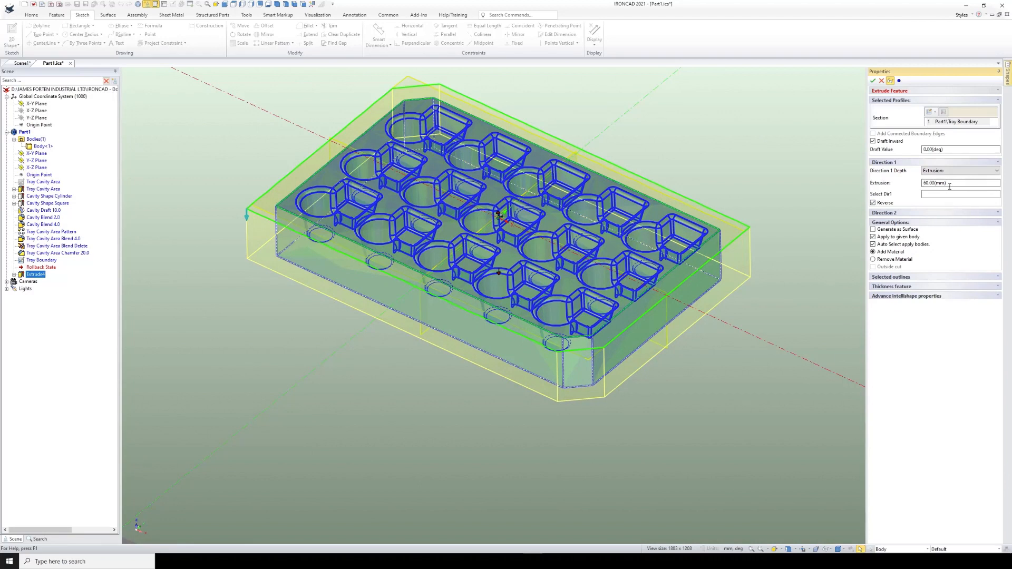
# Set the extrusion's Direction 1 depth to Through All and complete the feature
pyautogui.click(996, 171)
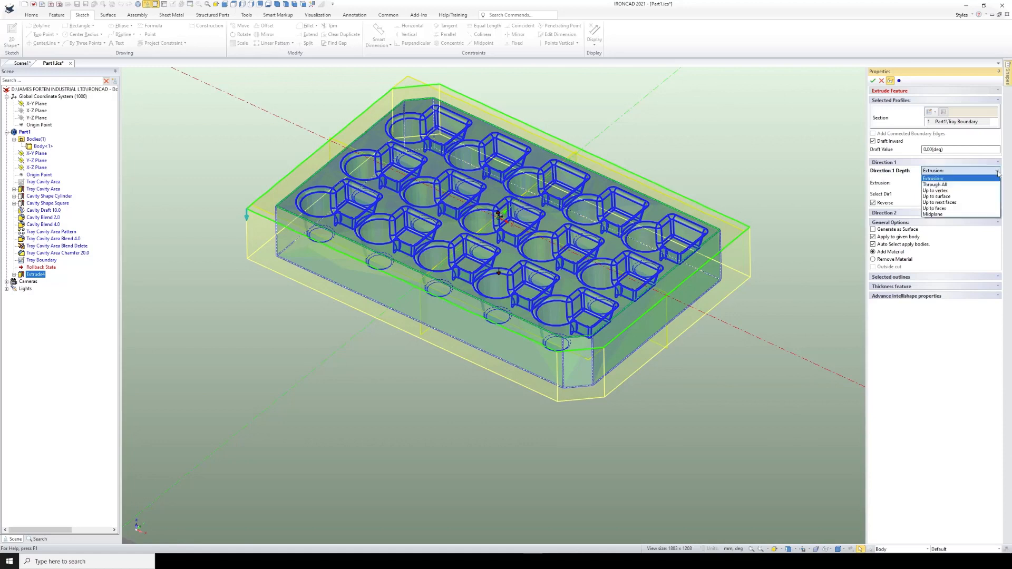
pyautogui.click(947, 185)
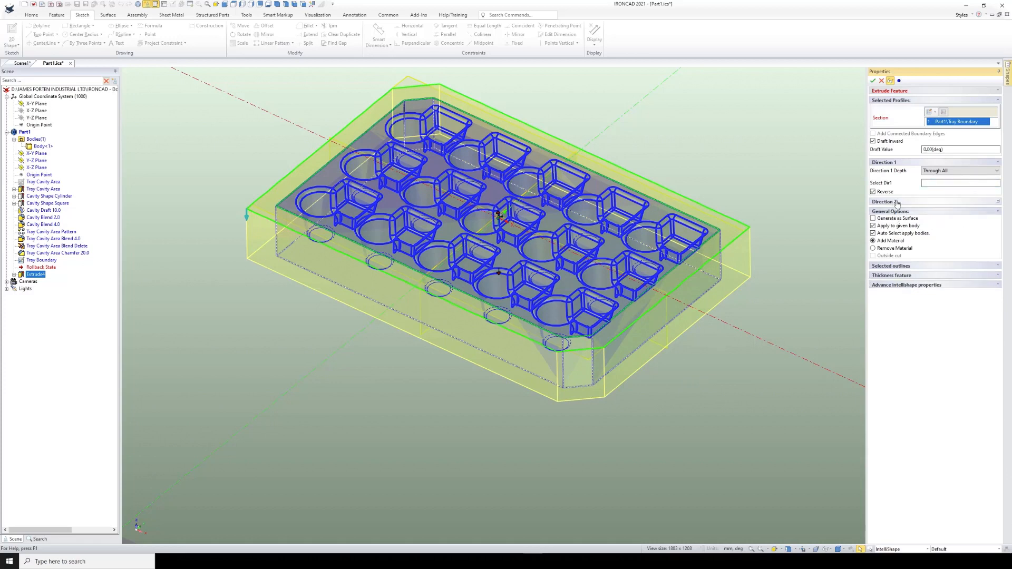
pyautogui.click(997, 202)
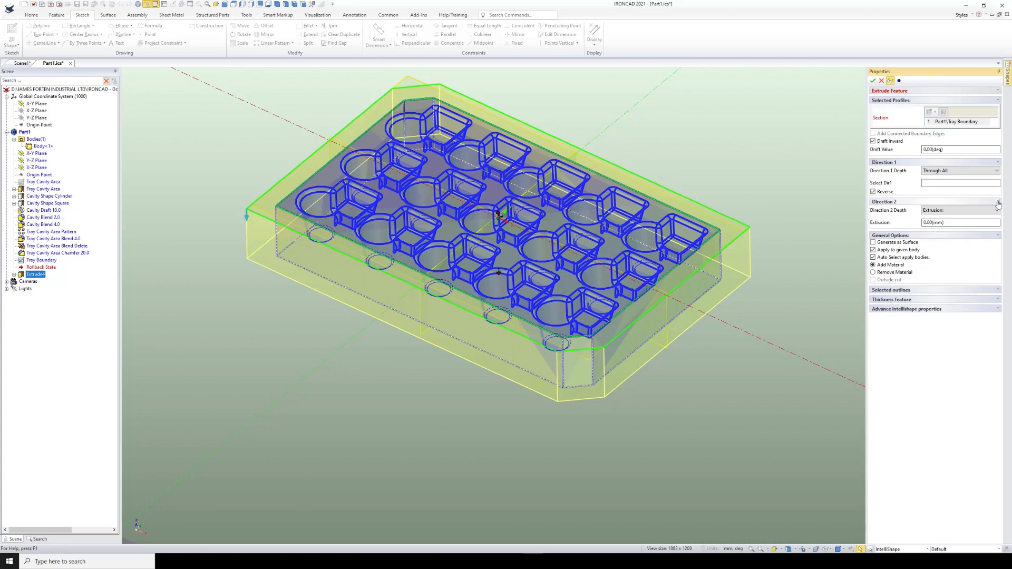
pyautogui.click(997, 203)
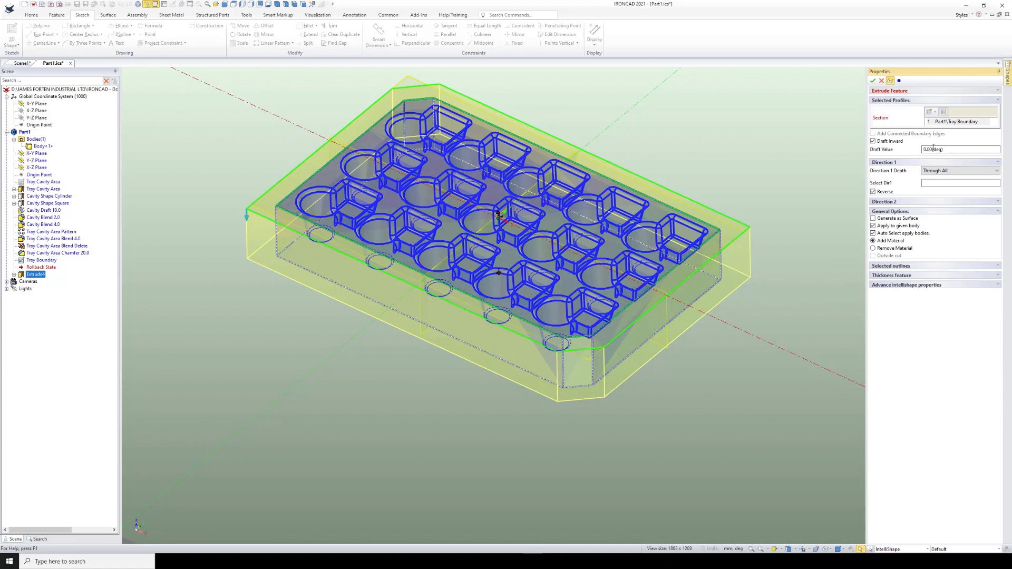
pyautogui.click(873, 81)
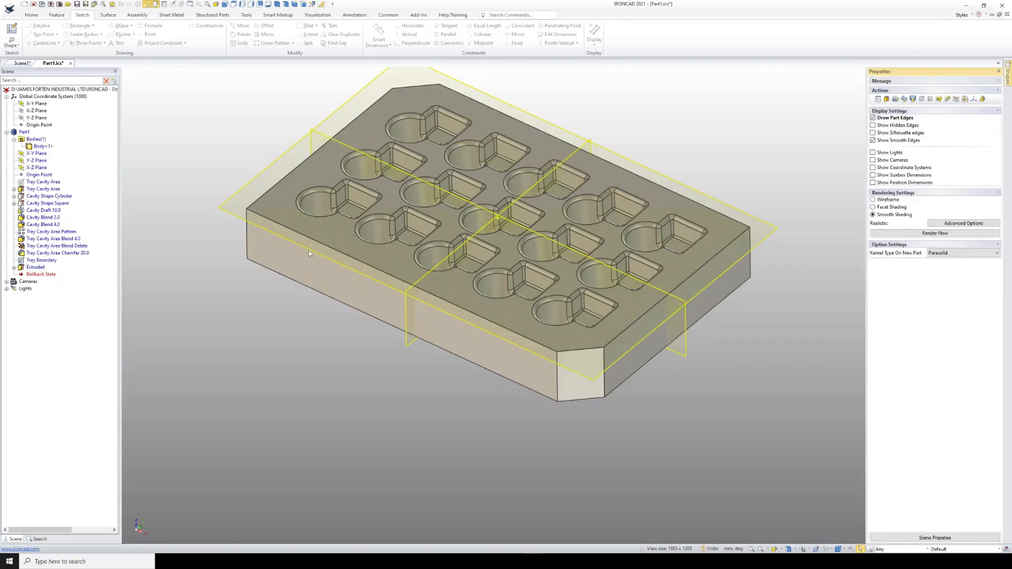
# Copy the Tray Boundary sketch's name and use it to rename the new extrude feature as Tray Boundary
pyautogui.scroll(2, 302, 260)
pyautogui.moveTo(535, 269); pyautogui.dragTo(469, 243, button='middle')
pyautogui.moveTo(548, 226)
pyautogui.mouseDown(button='middle')
pyautogui.moveTo(499, 295)
pyautogui.moveTo(543, 230)
pyautogui.mouseUp(button='middle')
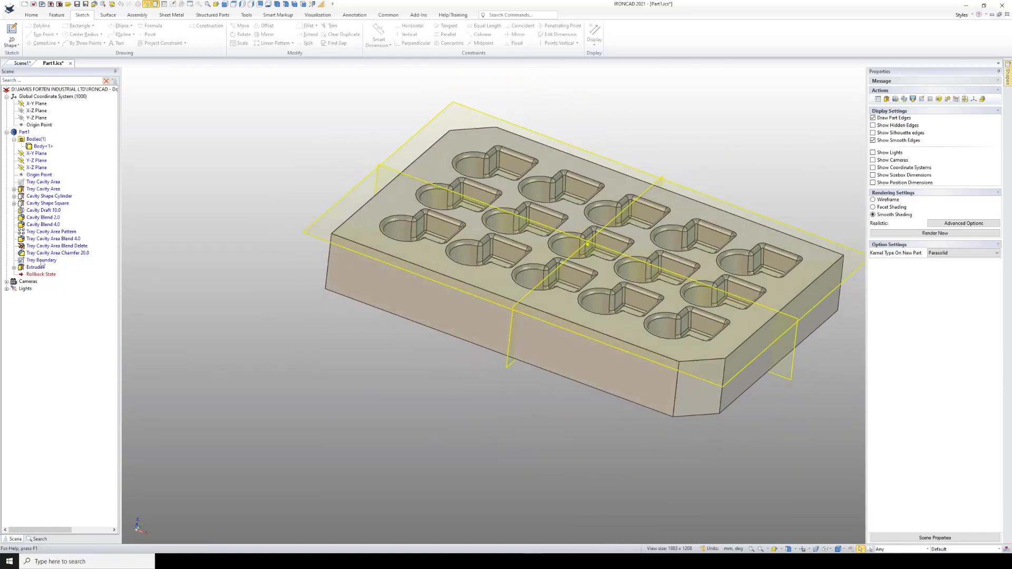
pyautogui.click(41, 260)
pyautogui.click(41, 260)
pyautogui.hotkey('ctrl', 'c')
pyautogui.rightClick(41, 260)
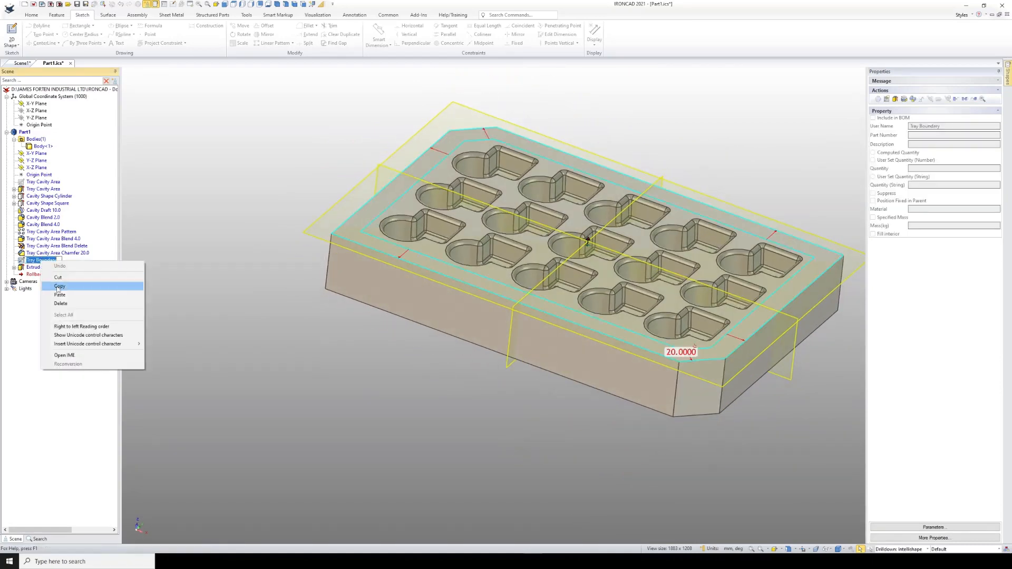
pyautogui.press('Escape')
pyautogui.click(36, 267)
pyautogui.click(35, 267)
pyautogui.rightClick(35, 267)
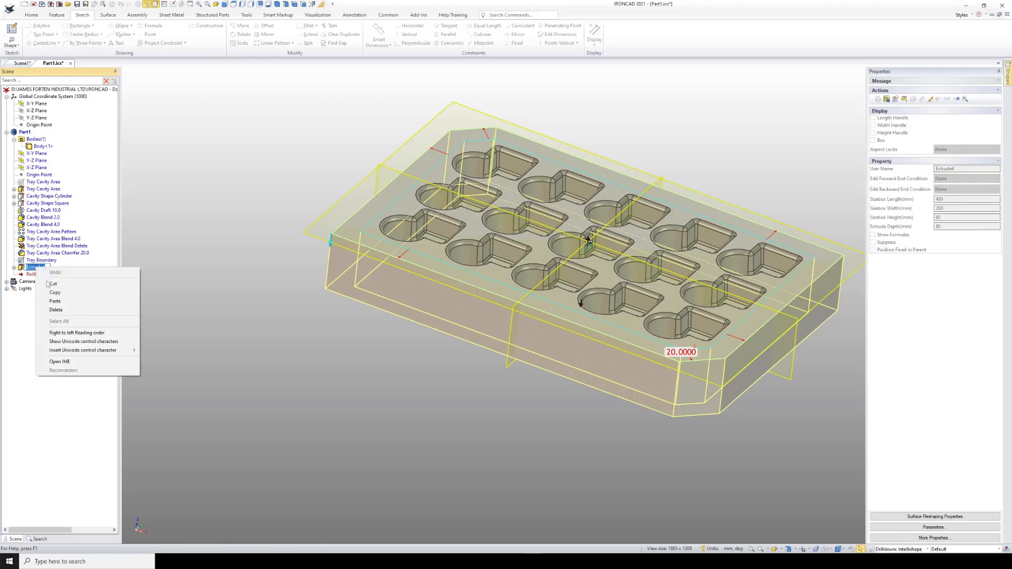
pyautogui.click(55, 300)
pyautogui.click(185, 293)
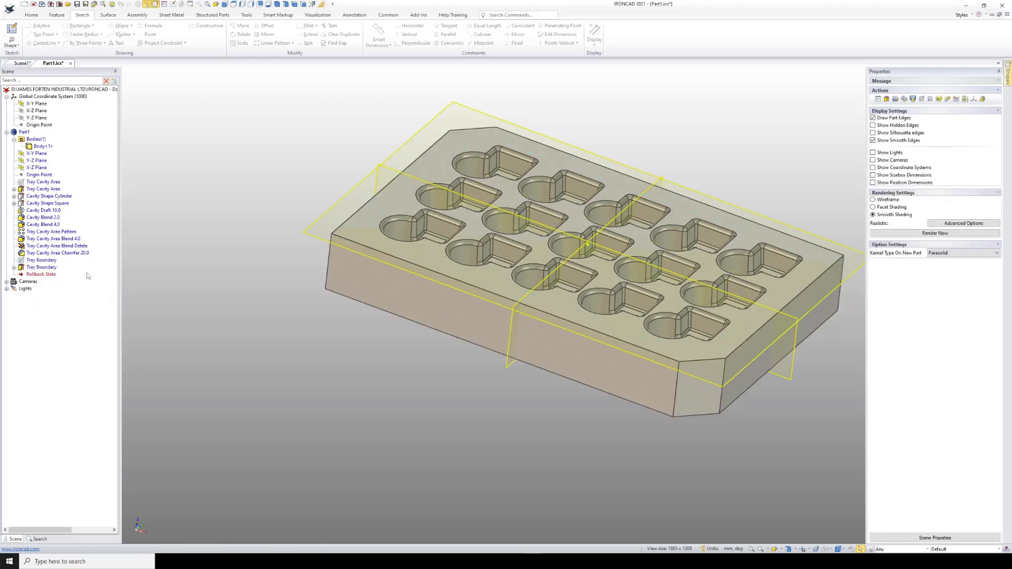
pyautogui.click(43, 267)
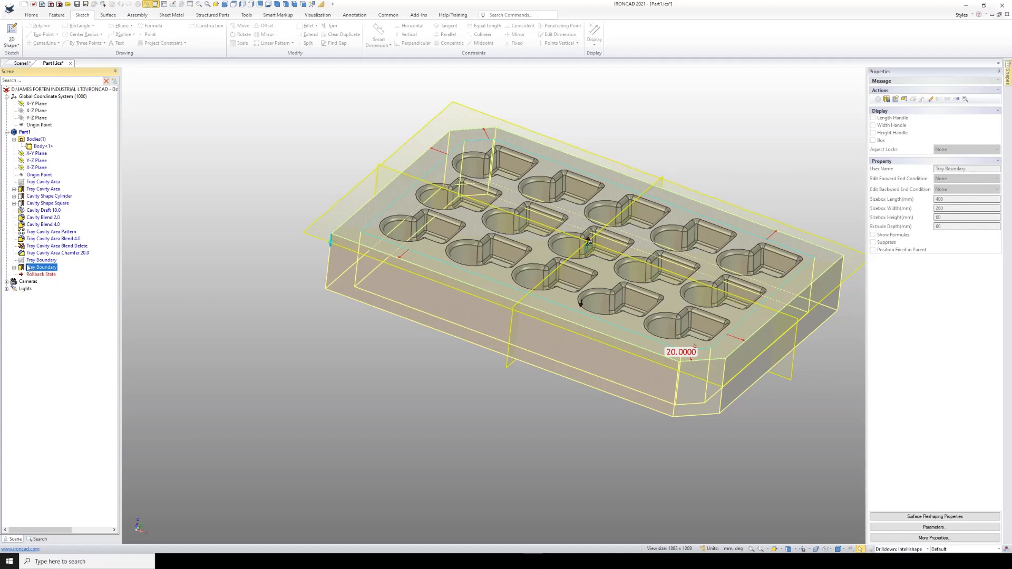
pyautogui.click(282, 433)
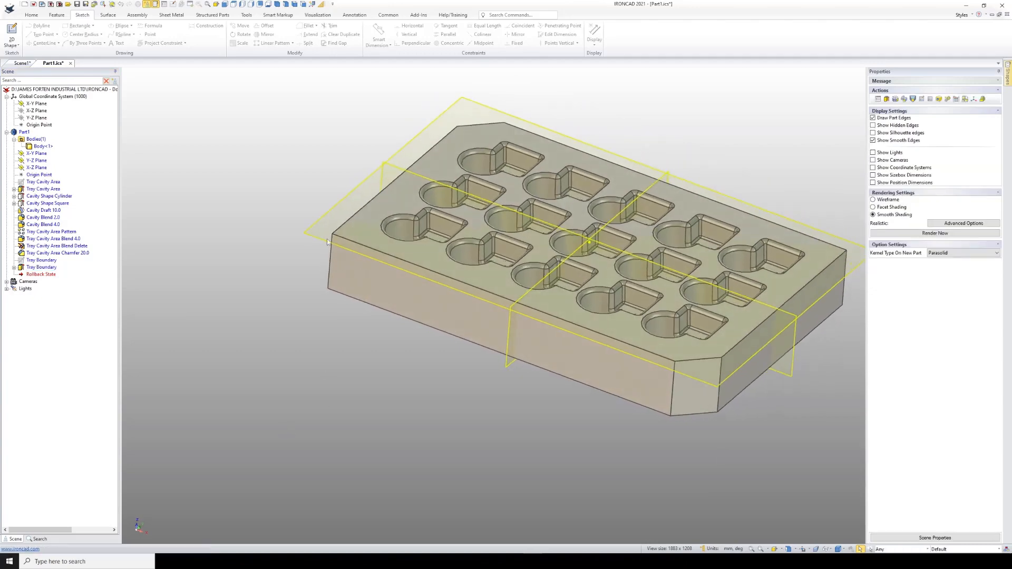
pyautogui.moveTo(421, 281); pyautogui.dragTo(694, 326, button='middle')
pyautogui.scroll(-3, 695, 327)
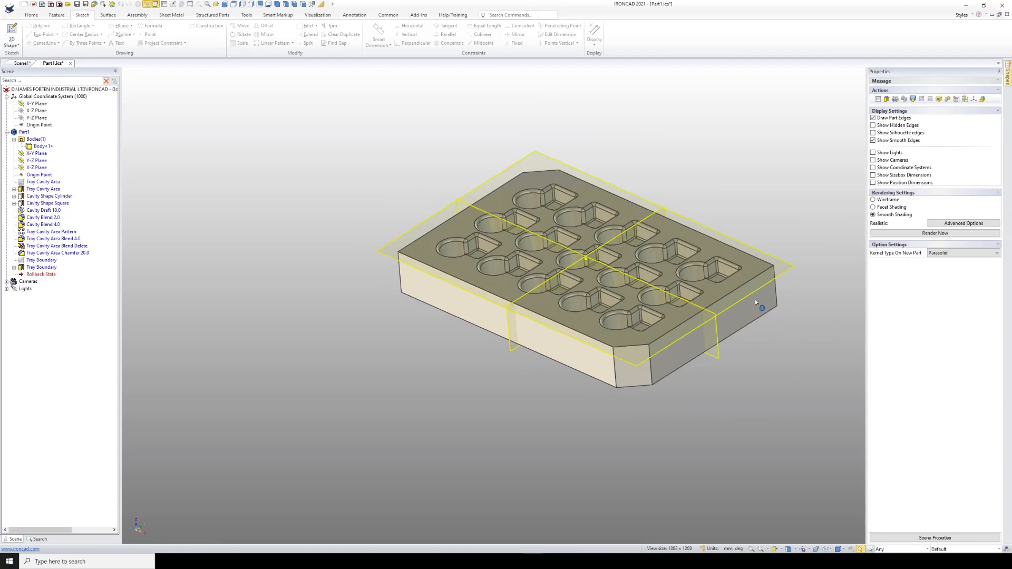
pyautogui.moveTo(679, 312)
pyautogui.mouseDown(button='middle')
pyautogui.moveTo(703, 314)
pyautogui.moveTo(685, 312)
pyautogui.mouseUp(button='middle')
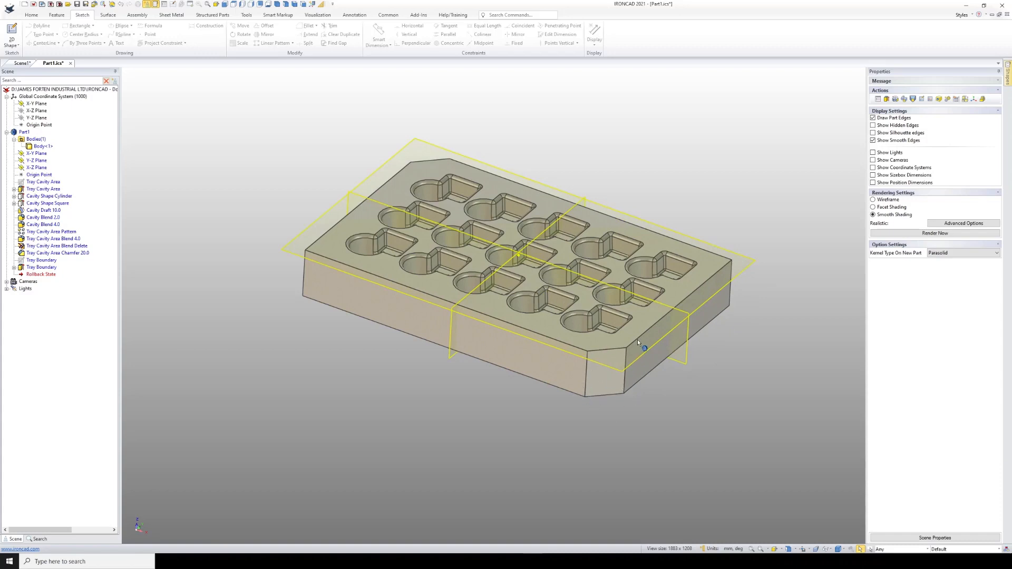
# Blend the two unchamfered vertical corner edges of the tray body with a constant 40 mm radius
pyautogui.click(56, 15)
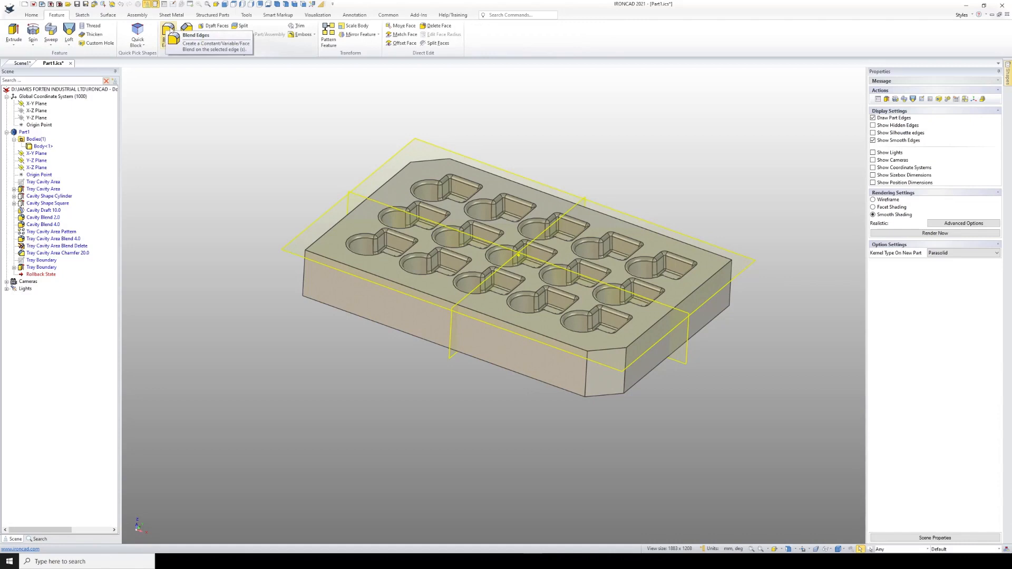
pyautogui.click(169, 30)
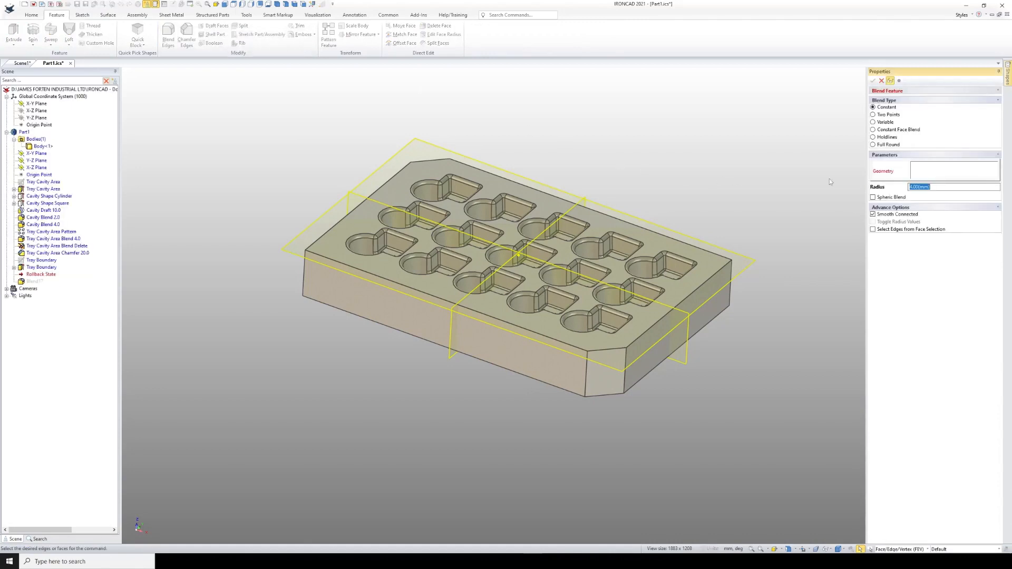
pyautogui.write('40')
pyautogui.click(731, 294)
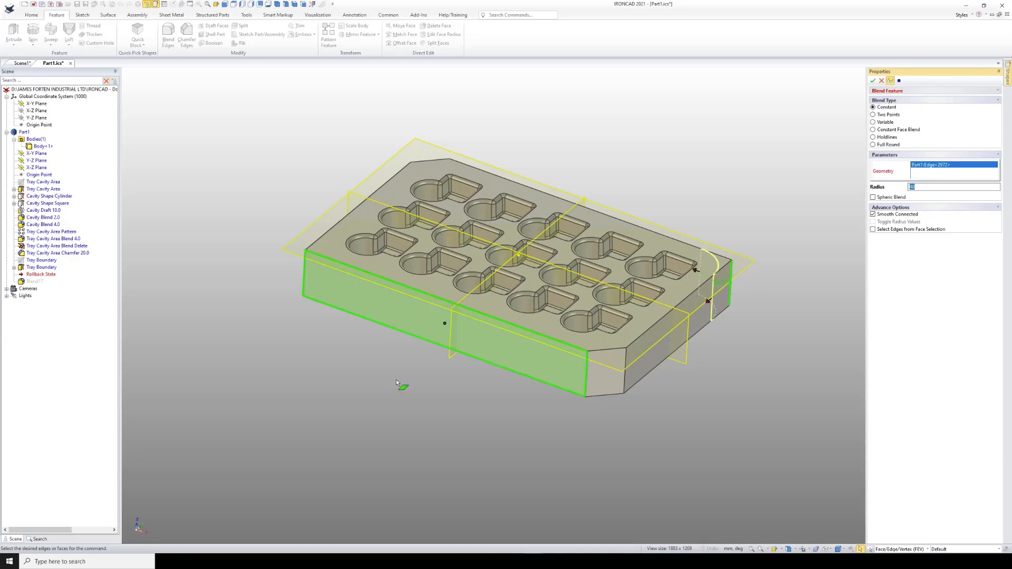
pyautogui.click(304, 278)
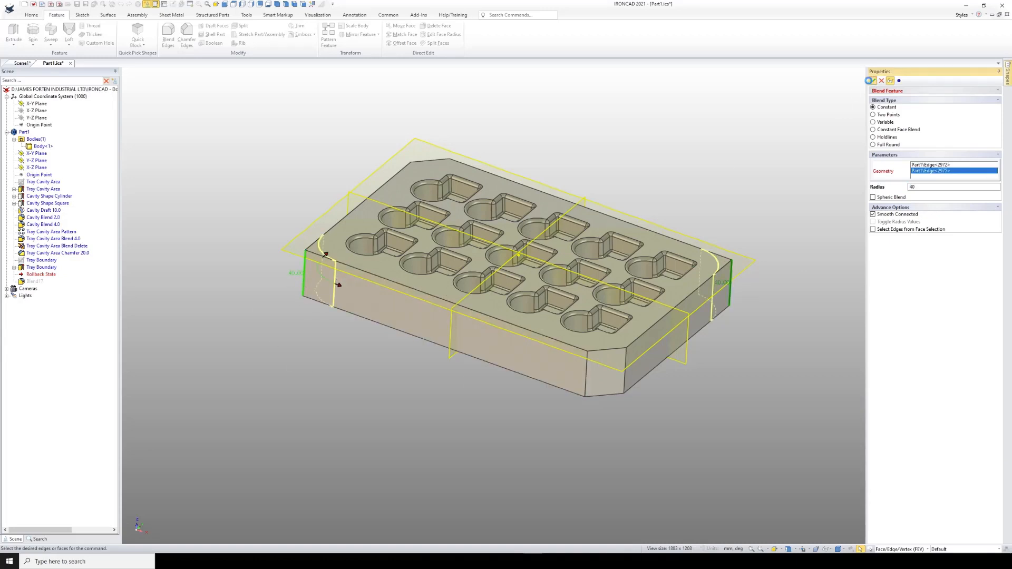
pyautogui.click(873, 80)
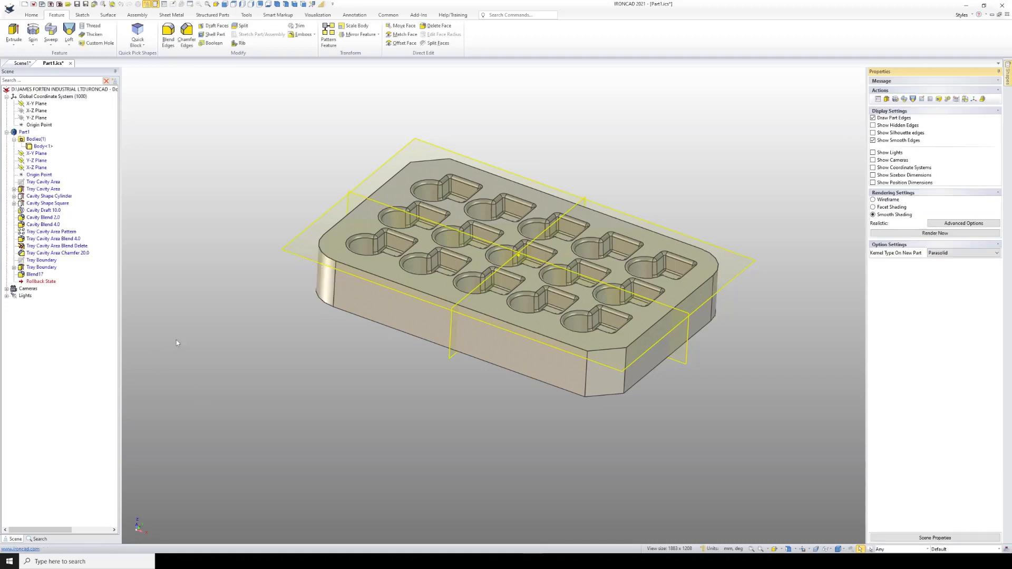
# Rename the new corner blend feature as Tray Body Blend 40.0
pyautogui.click(35, 274)
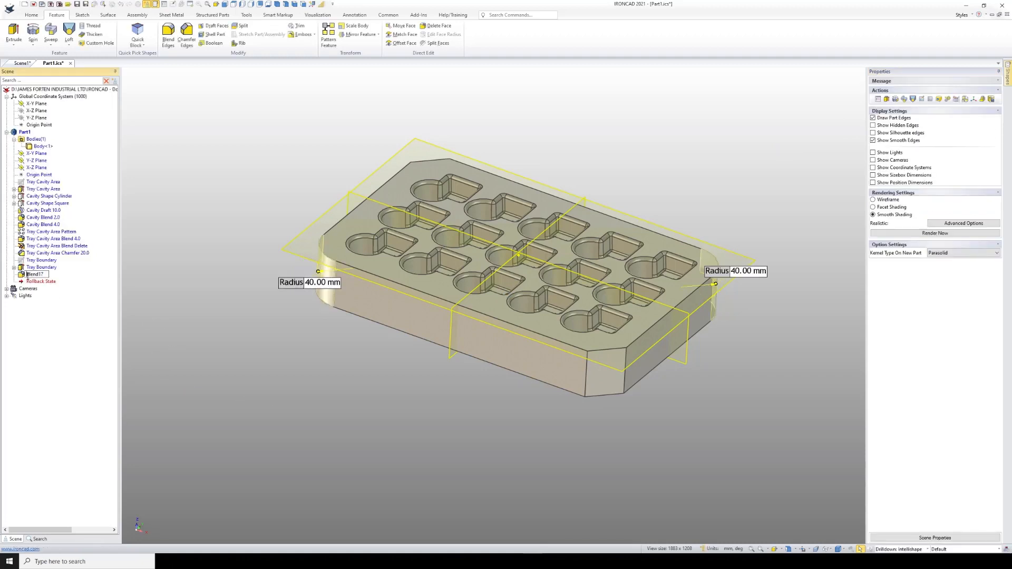
pyautogui.write('Tray Body')
pyautogui.click(64, 275)
pyautogui.press('BackSpace')
pyautogui.press('BackSpace')
pyautogui.write('40.0')
pyautogui.press('Return')
pyautogui.click(394, 382)
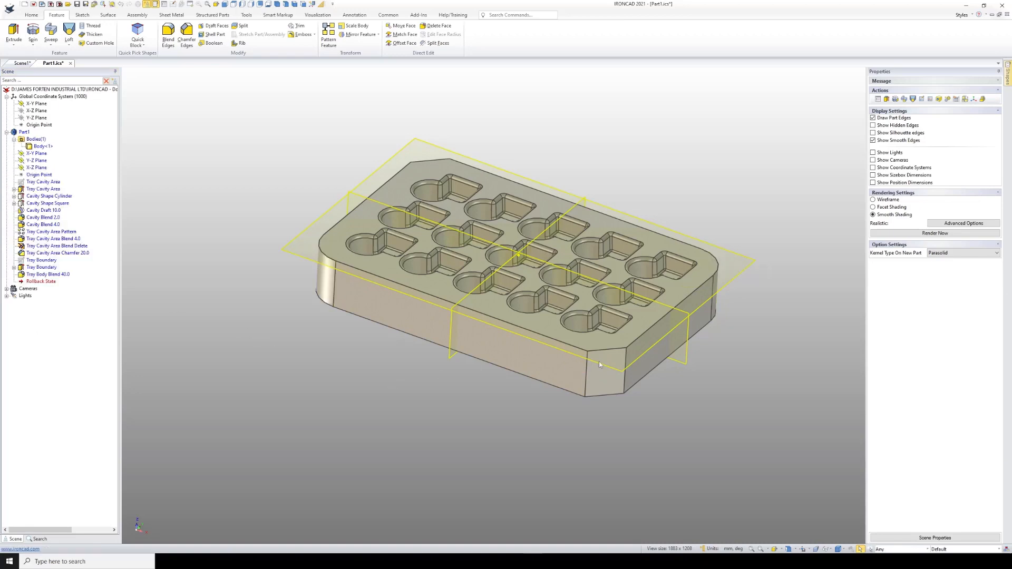
# Blend the four vertical edges of the two chamfered tray corners with a constant 10 mm radius
pyautogui.scroll(1, 599, 374)
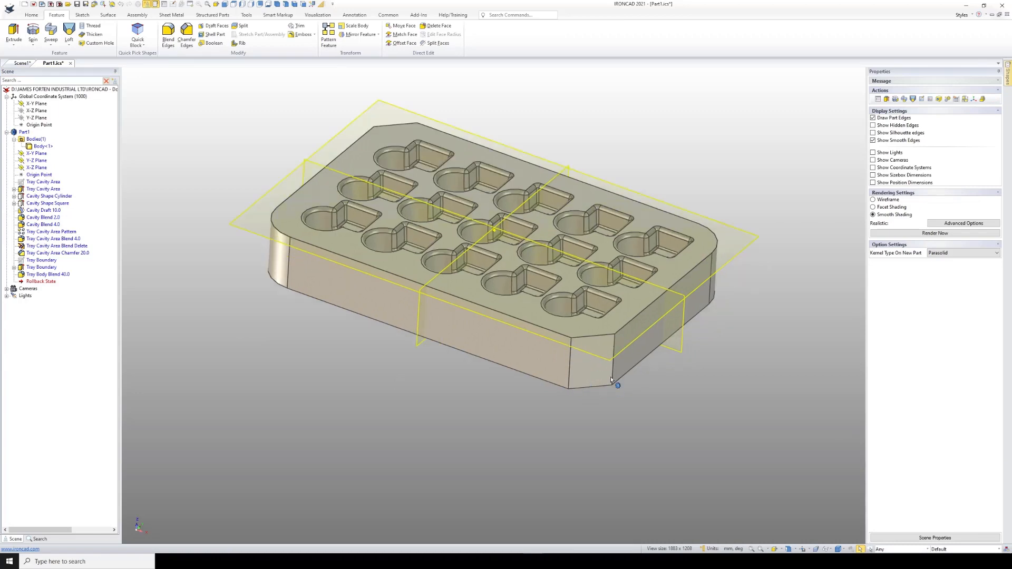
pyautogui.click(168, 36)
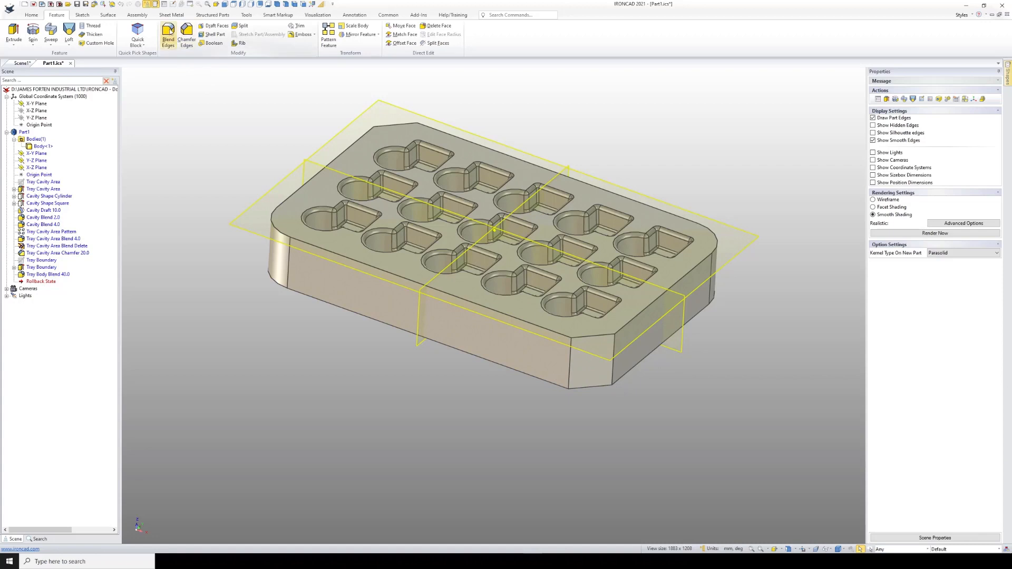
pyautogui.write('10')
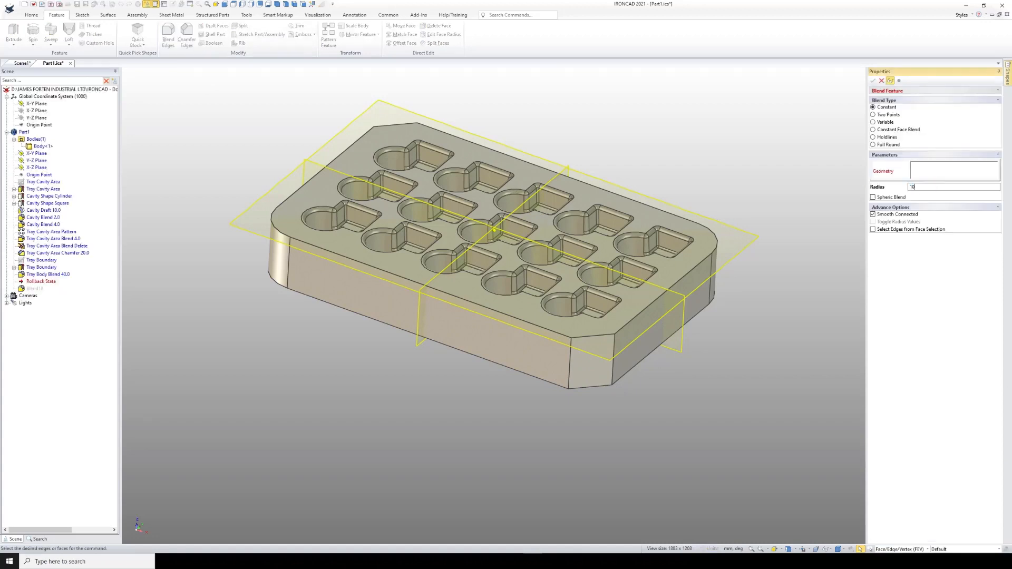
pyautogui.click(570, 362)
pyautogui.click(612, 364)
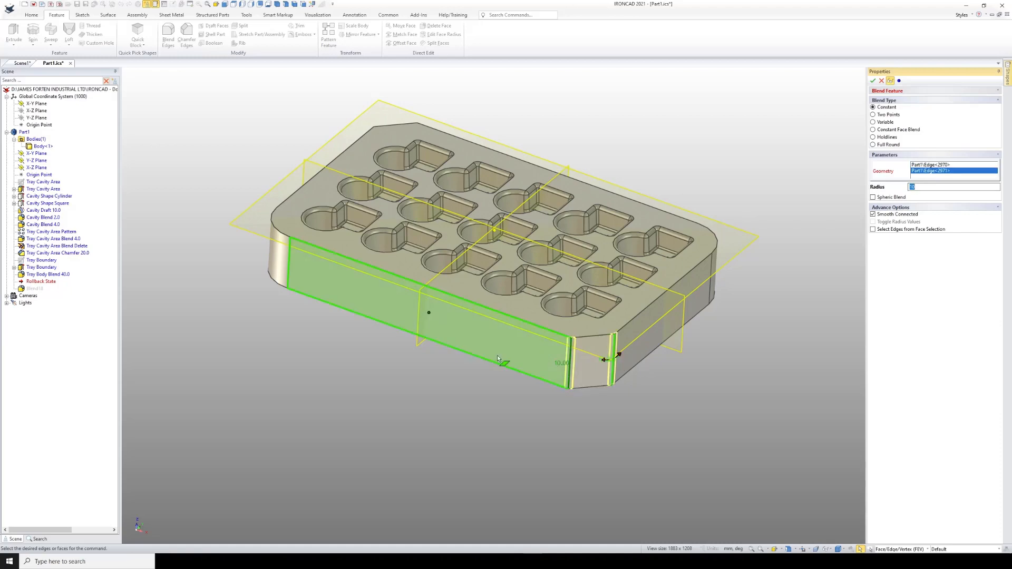
pyautogui.scroll(-3, 433, 318)
pyautogui.moveTo(402, 296); pyautogui.dragTo(364, 285, button='middle')
pyautogui.click(431, 230)
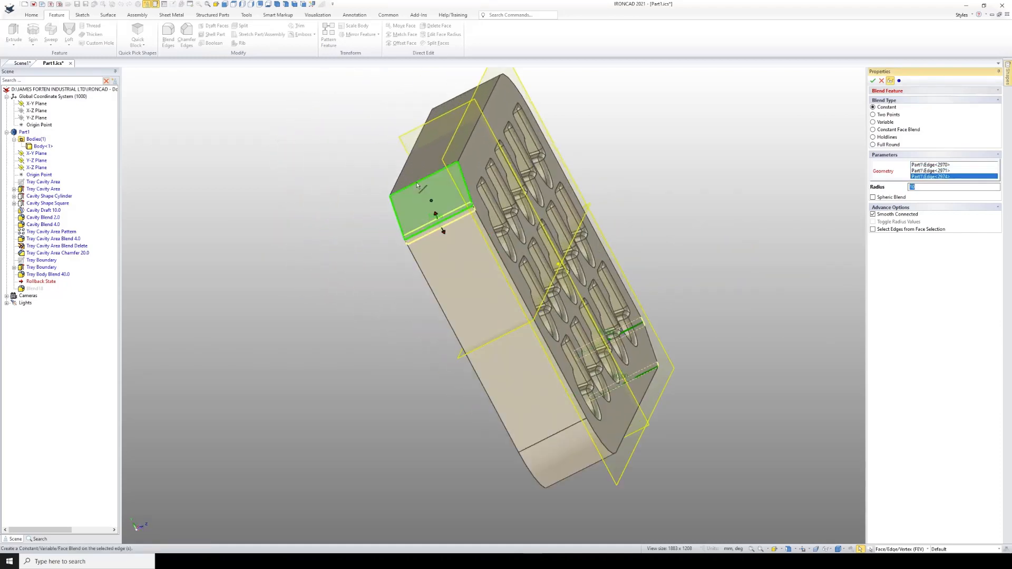
pyautogui.moveTo(460, 243); pyautogui.dragTo(295, 177, button='middle')
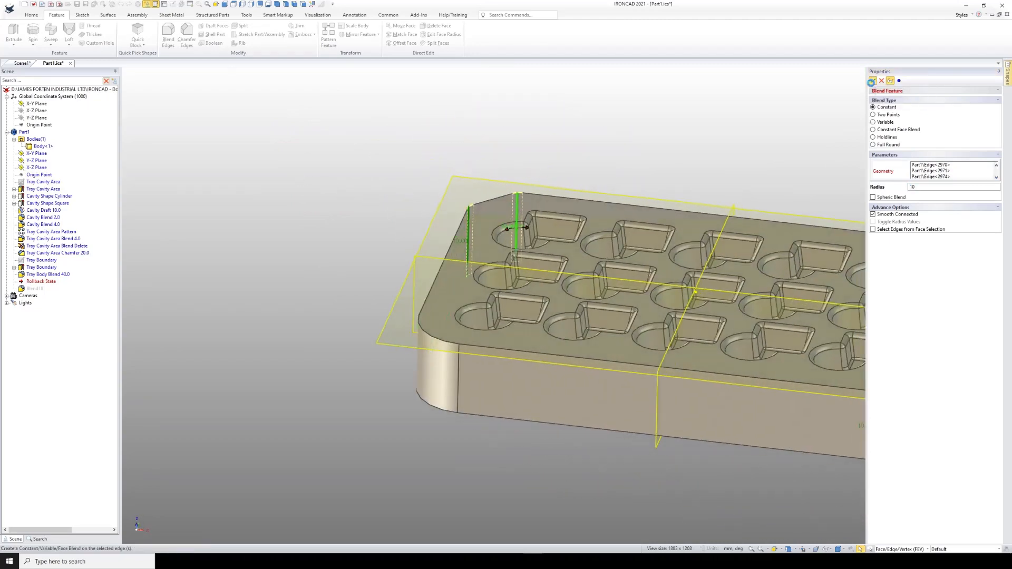
pyautogui.click(873, 81)
pyautogui.scroll(-5, 593, 346)
pyautogui.scroll(4, 595, 350)
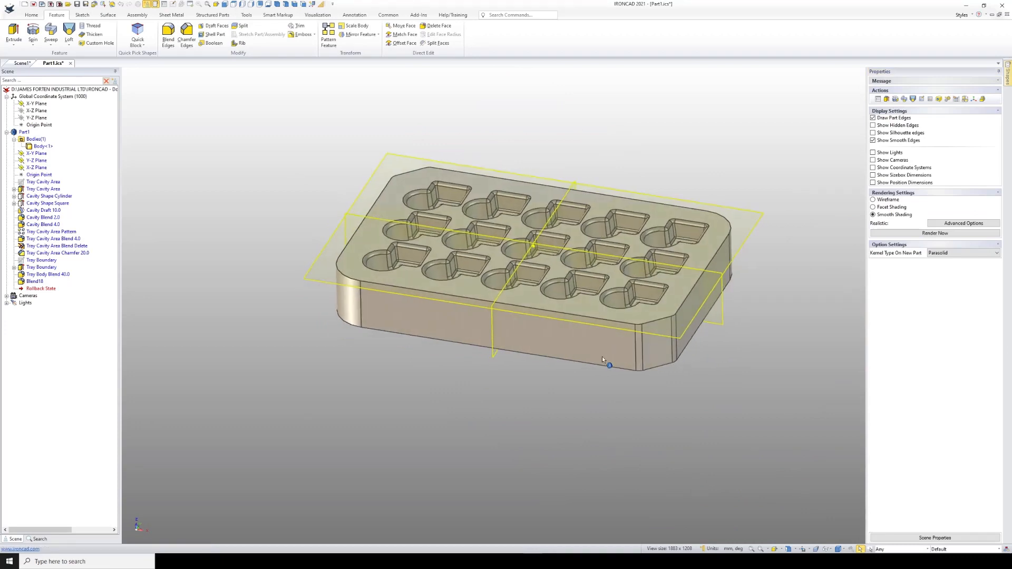
# Rename the new 10 mm corner blend feature as Tray Body Blend 10.0
pyautogui.click(35, 282)
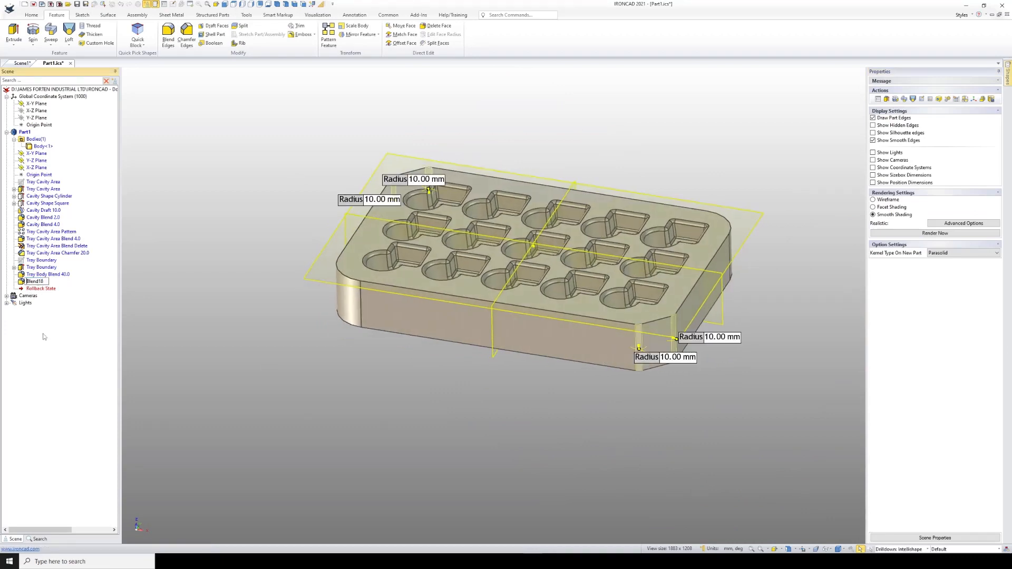
pyautogui.write('Tray Body')
pyautogui.press('BackSpace')
pyautogui.write('10.0')
pyautogui.press('Return')
pyautogui.click(145, 303)
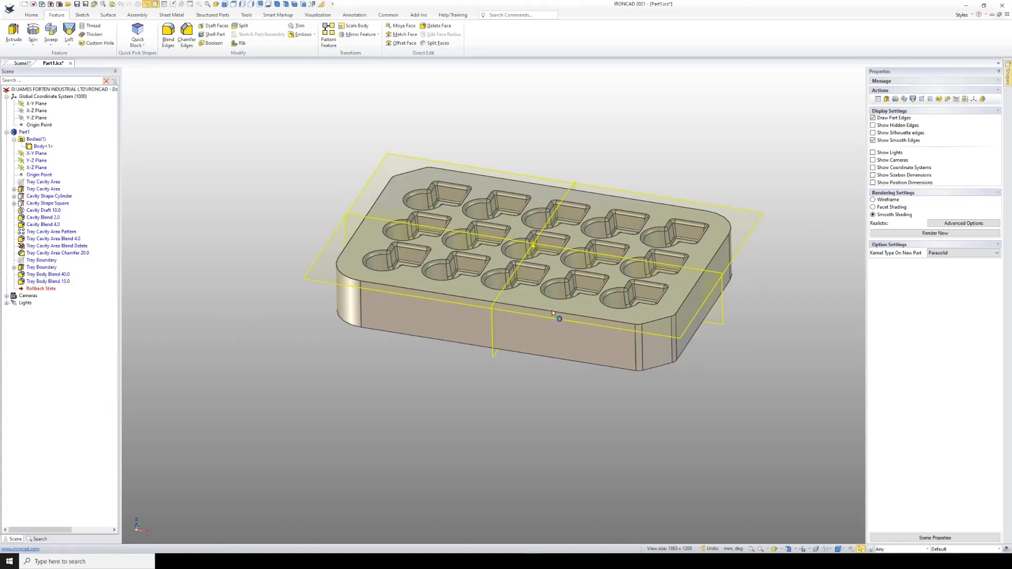
# Start an inside shell of the tray body with the underside as an open face and a 2 mm thickness
pyautogui.moveTo(558, 315)
pyautogui.mouseDown(button='middle')
pyautogui.moveTo(539, 327)
pyautogui.moveTo(553, 318)
pyautogui.mouseUp(button='middle')
pyautogui.scroll(1, 596, 204)
pyautogui.moveTo(596, 204); pyautogui.dragTo(482, 353, button='middle')
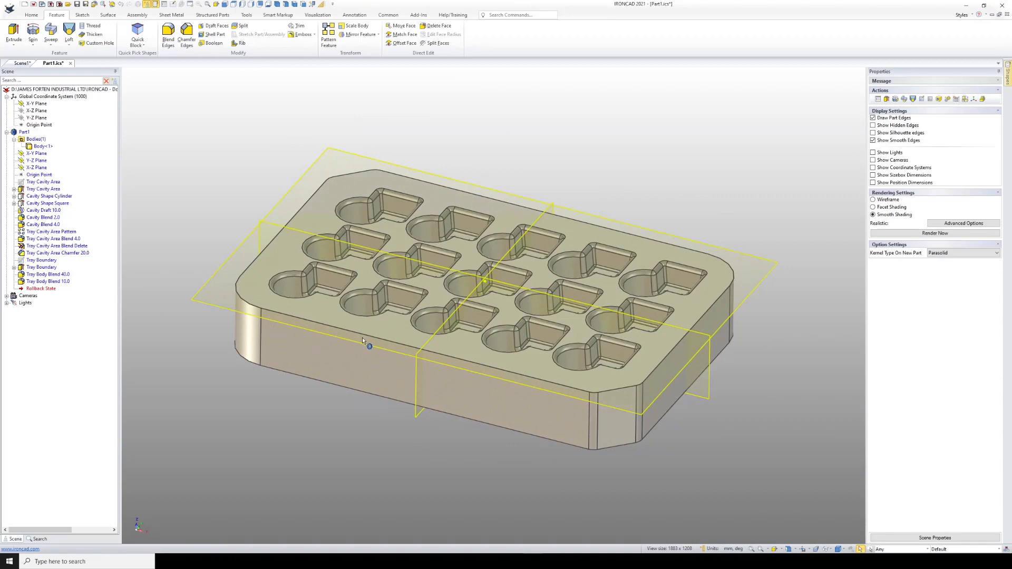
pyautogui.moveTo(362, 340); pyautogui.dragTo(373, 320, button='middle')
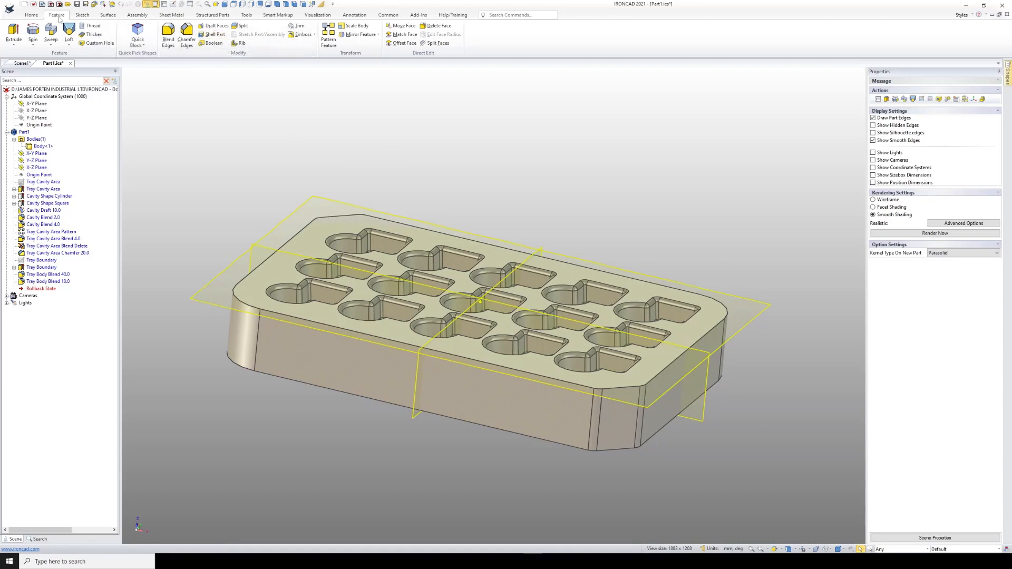
pyautogui.click(213, 35)
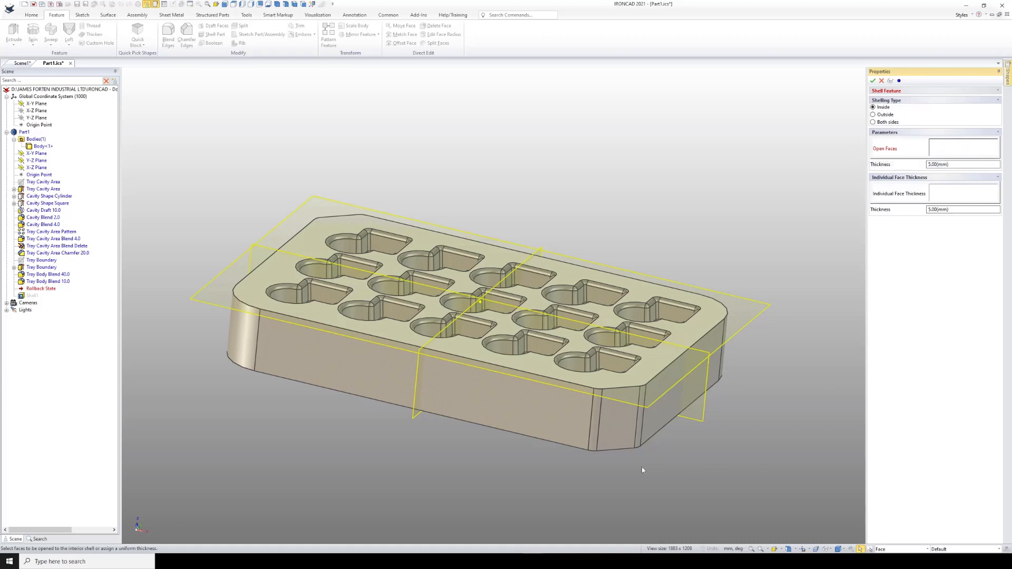
pyautogui.moveTo(532, 410); pyautogui.dragTo(590, 467, button='middle')
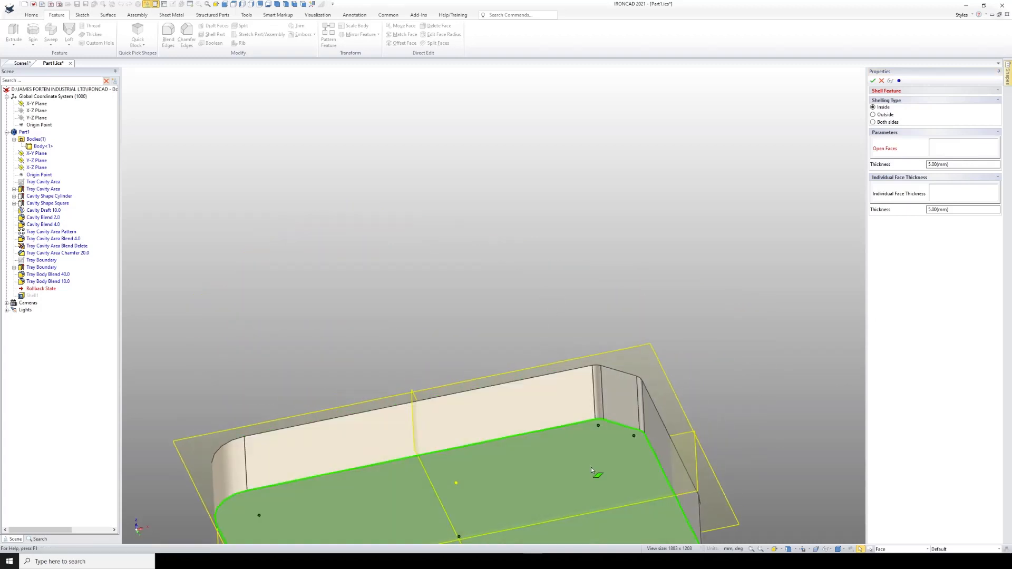
pyautogui.click(590, 467)
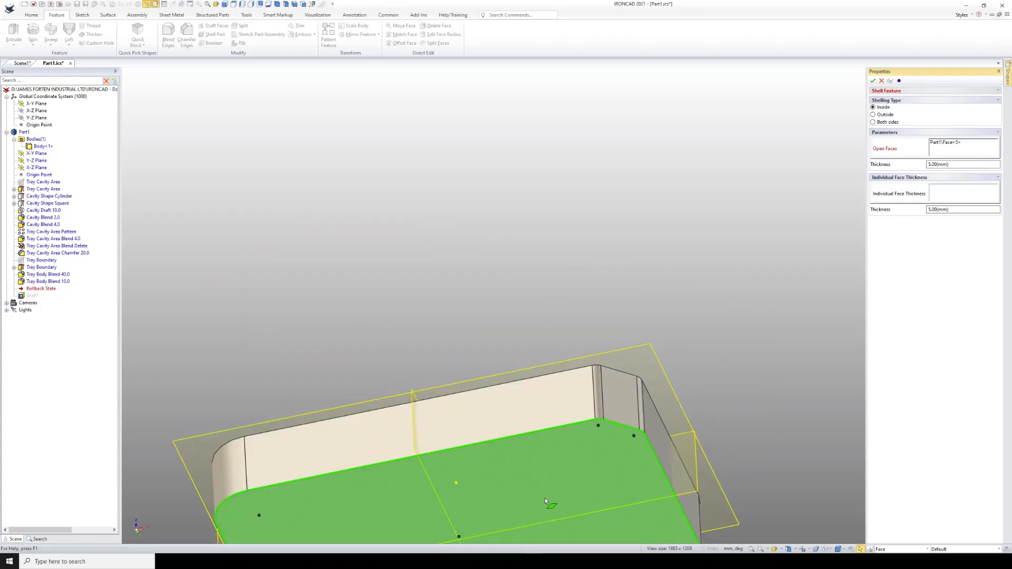
pyautogui.click(957, 150)
pyautogui.moveTo(954, 162); pyautogui.dragTo(930, 170)
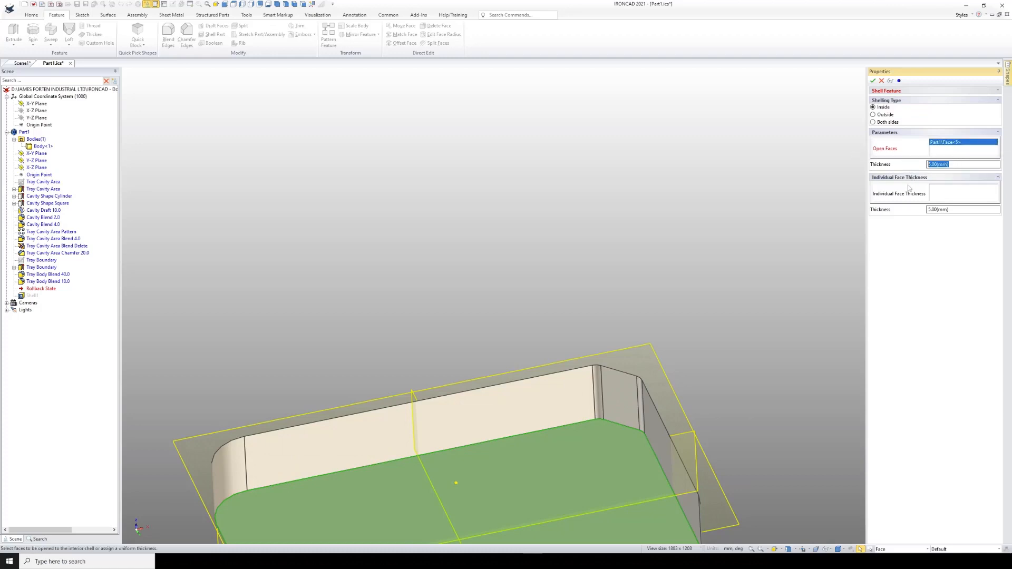
pyautogui.write('2')
pyautogui.press('Return')
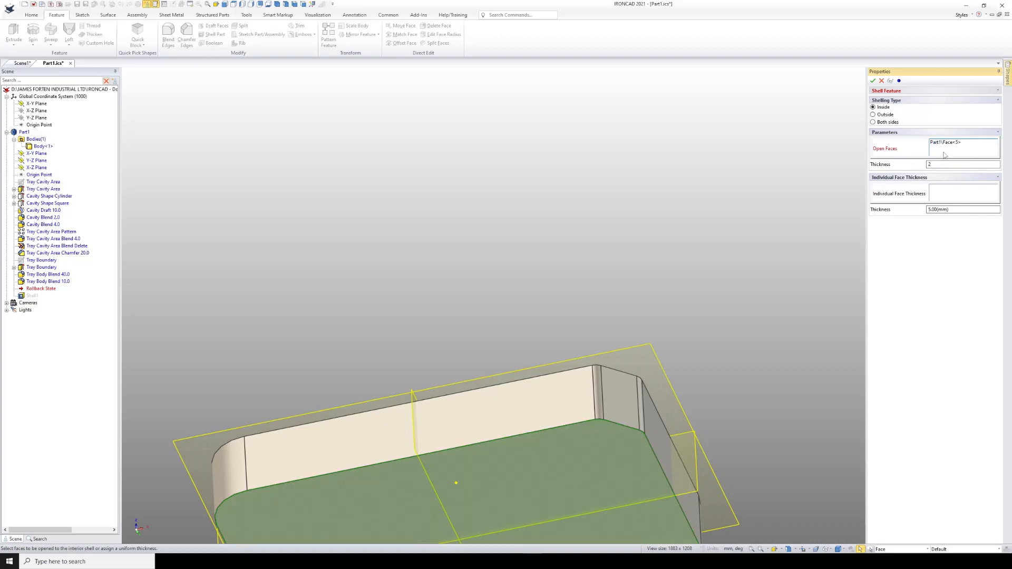
# Add one long side wall, the adjoining chamfered corner faces, the neighbouring end wall and its rounded corner to the shell's open faces
pyautogui.click(596, 420)
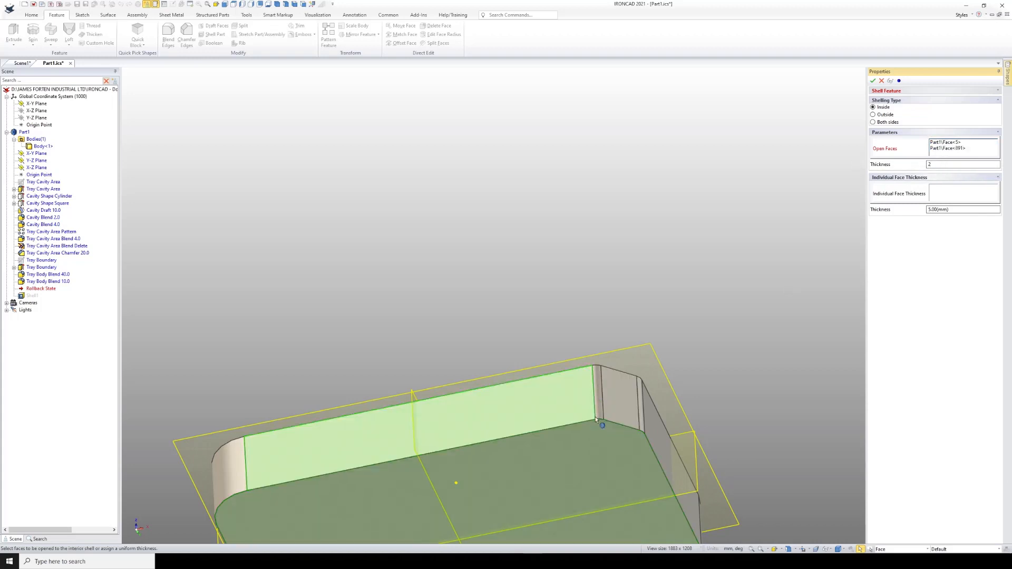
pyautogui.scroll(2, 600, 416)
pyautogui.click(537, 349)
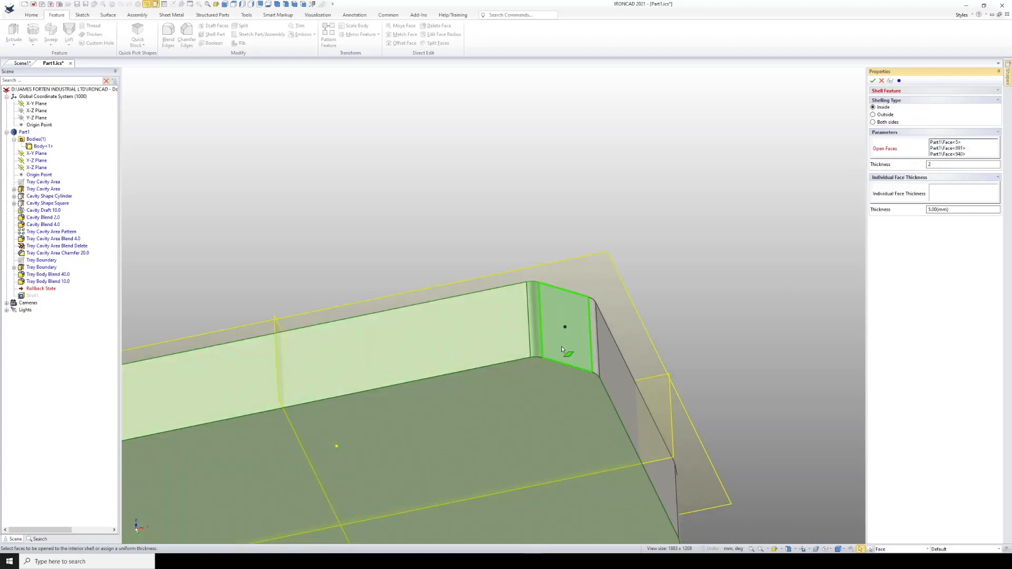
pyautogui.click(561, 347)
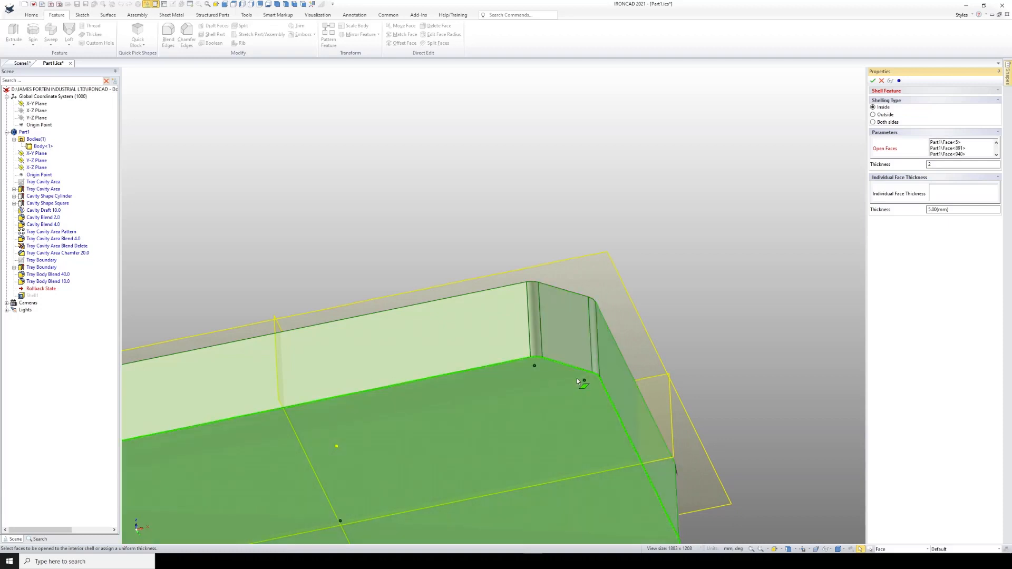
pyautogui.scroll(-2, 504, 329)
pyautogui.moveTo(492, 313); pyautogui.dragTo(314, 284, button='middle')
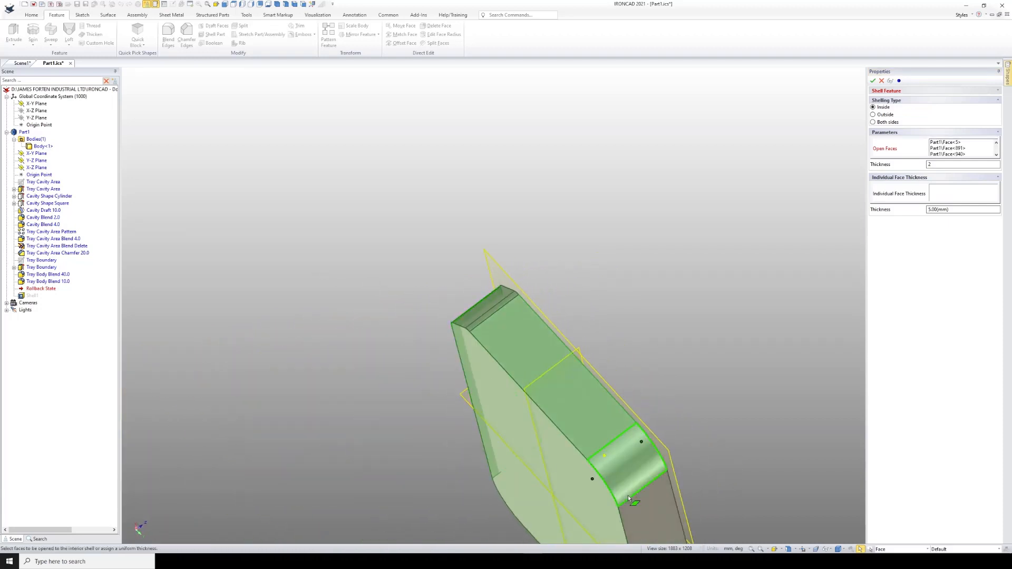
pyautogui.click(628, 498)
# Add the remaining side walls, chamfered corner faces and rounded corner to the open faces and complete the shell
pyautogui.moveTo(631, 457); pyautogui.dragTo(402, 336, button='middle')
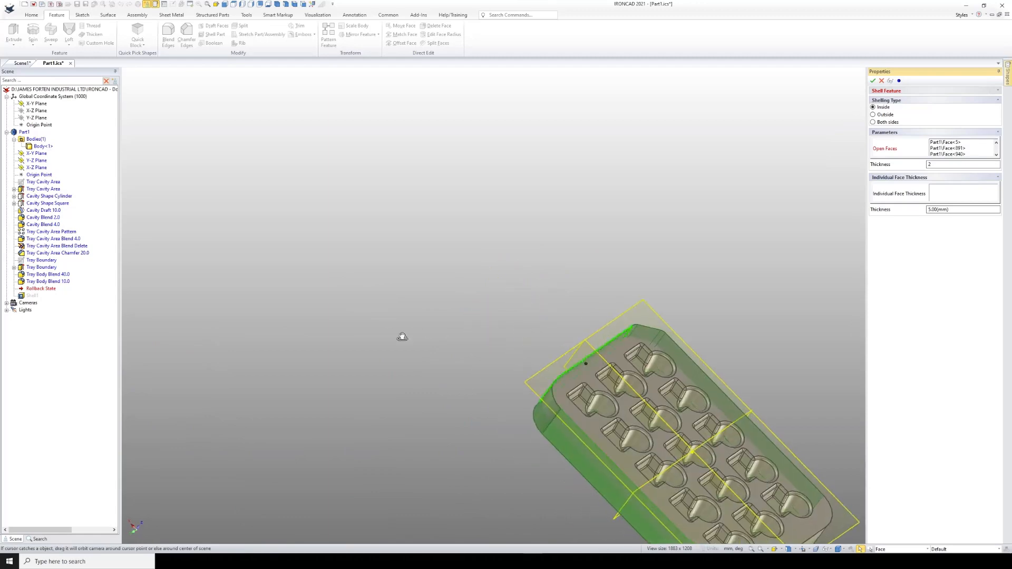
pyautogui.scroll(-2, 501, 337)
pyautogui.keyDown('shift'); pyautogui.moveTo(672, 514); pyautogui.dragTo(527, 320, button='middle'); pyautogui.keyUp('shift')
pyautogui.scroll(6, 549, 328)
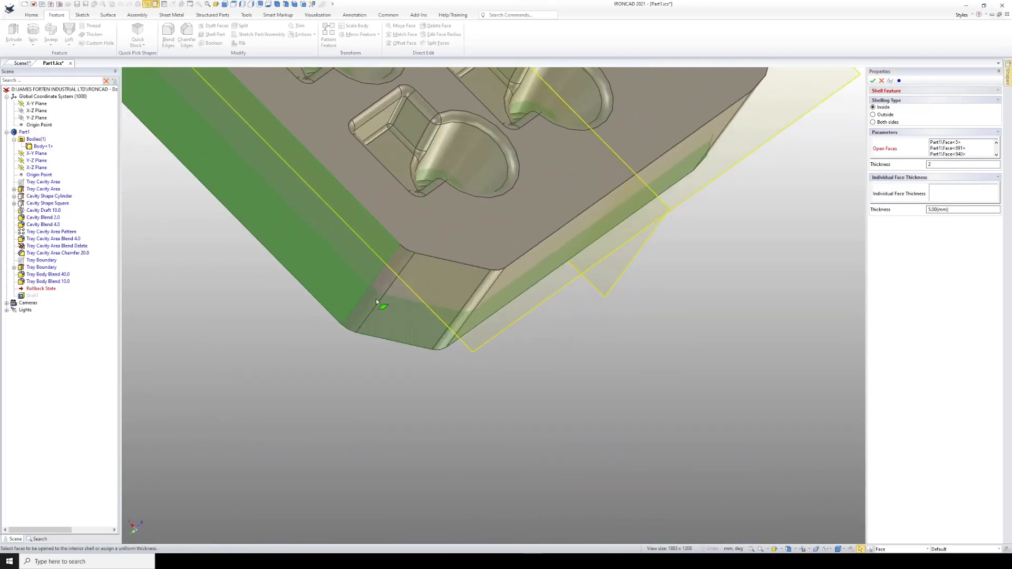
pyautogui.click(376, 298)
pyautogui.click(453, 308)
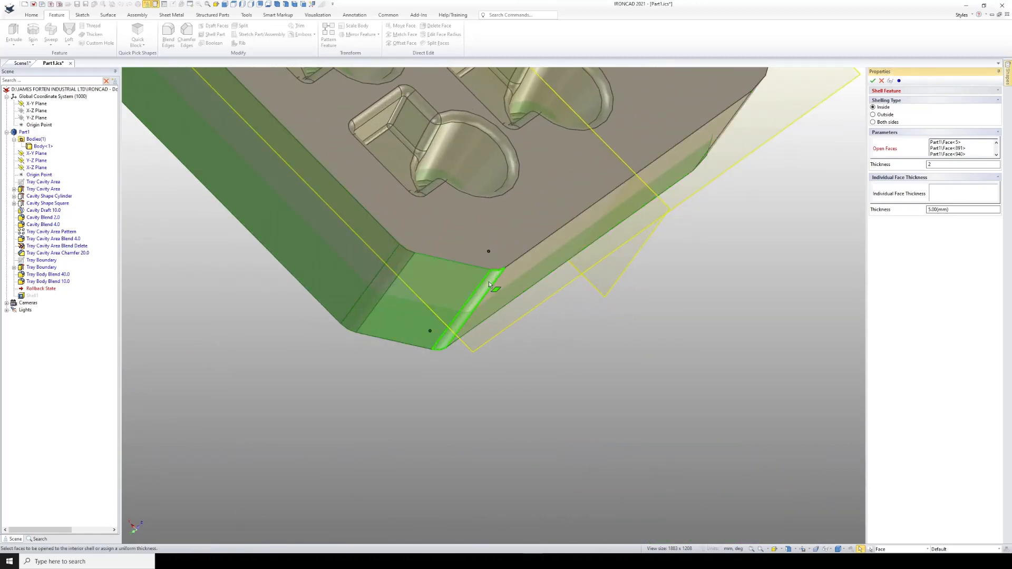
pyautogui.click(489, 282)
pyautogui.click(519, 272)
pyautogui.scroll(-3, 522, 274)
pyautogui.moveTo(523, 277); pyautogui.dragTo(482, 266, button='middle')
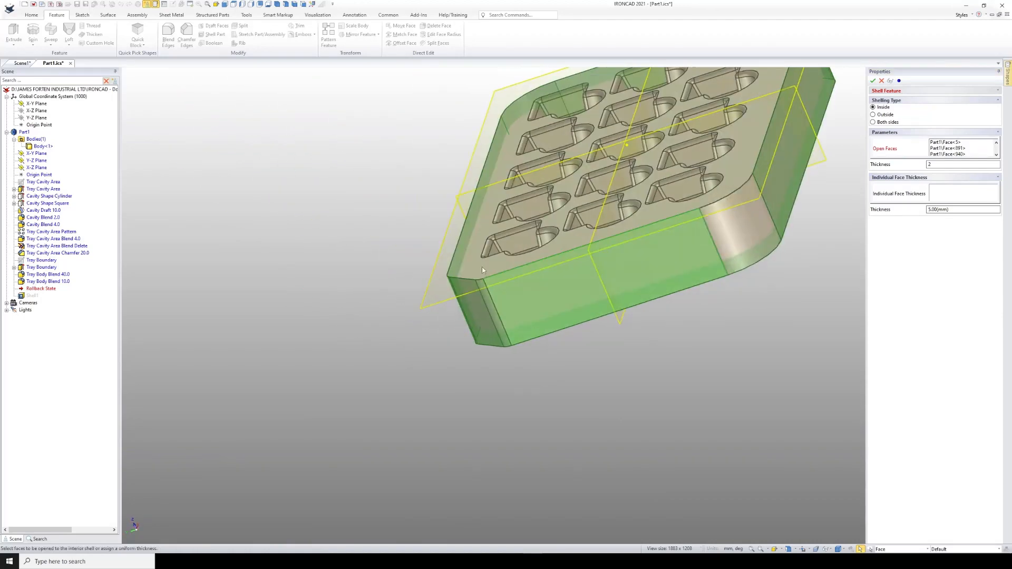
pyautogui.click(751, 236)
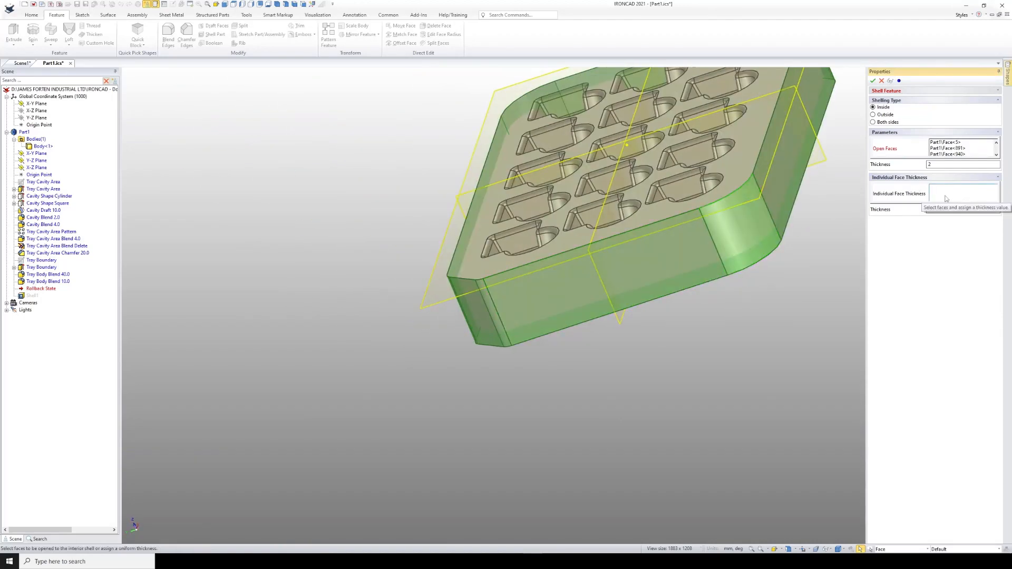
pyautogui.moveTo(729, 244); pyautogui.dragTo(822, 227, button='middle')
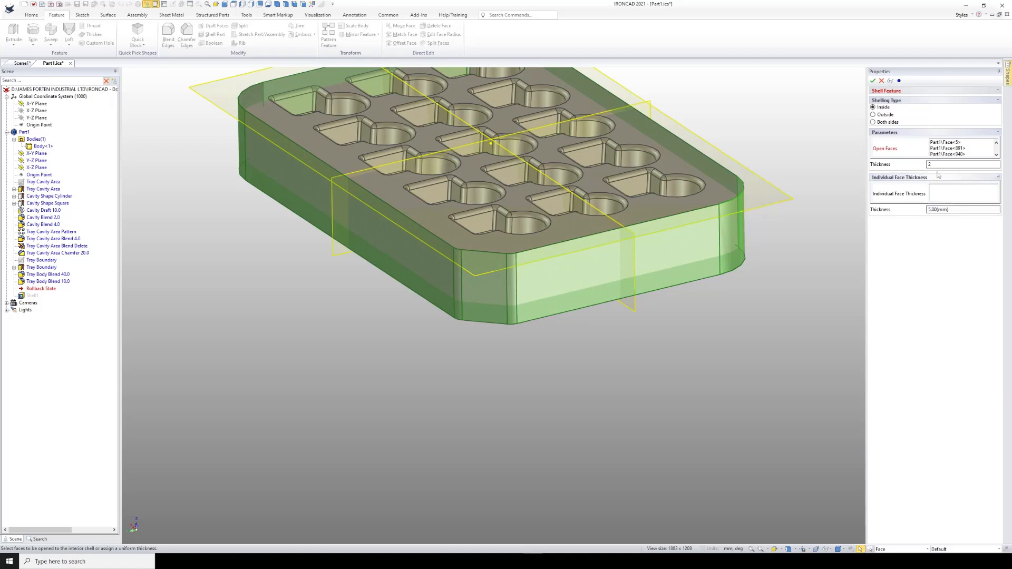
pyautogui.click(873, 81)
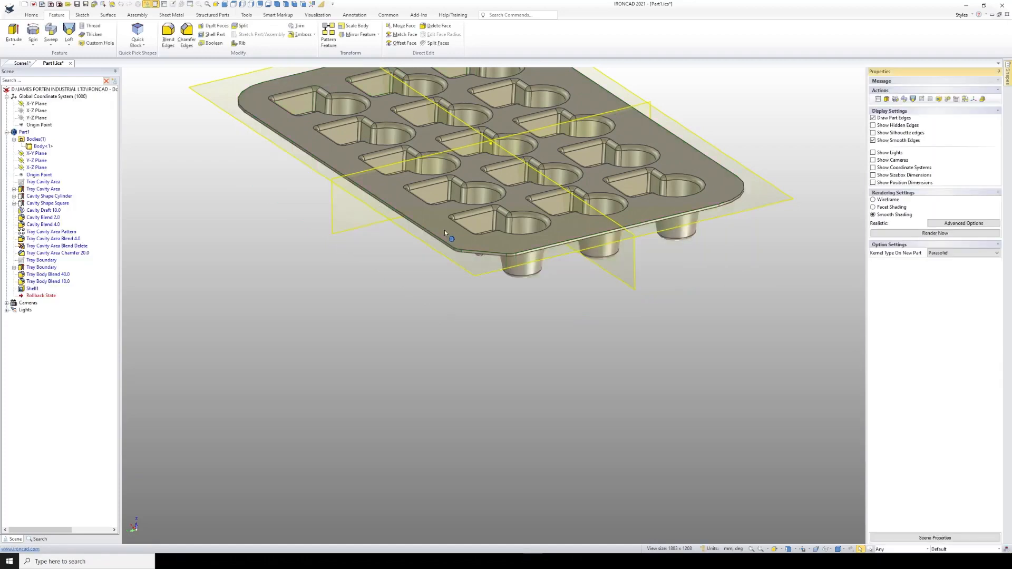
# Rename the new shell feature as Tray Body
pyautogui.scroll(3, 444, 229)
pyautogui.moveTo(488, 287)
pyautogui.mouseDown(button='middle')
pyautogui.moveTo(555, 192)
pyautogui.moveTo(498, 290)
pyautogui.mouseUp(button='middle')
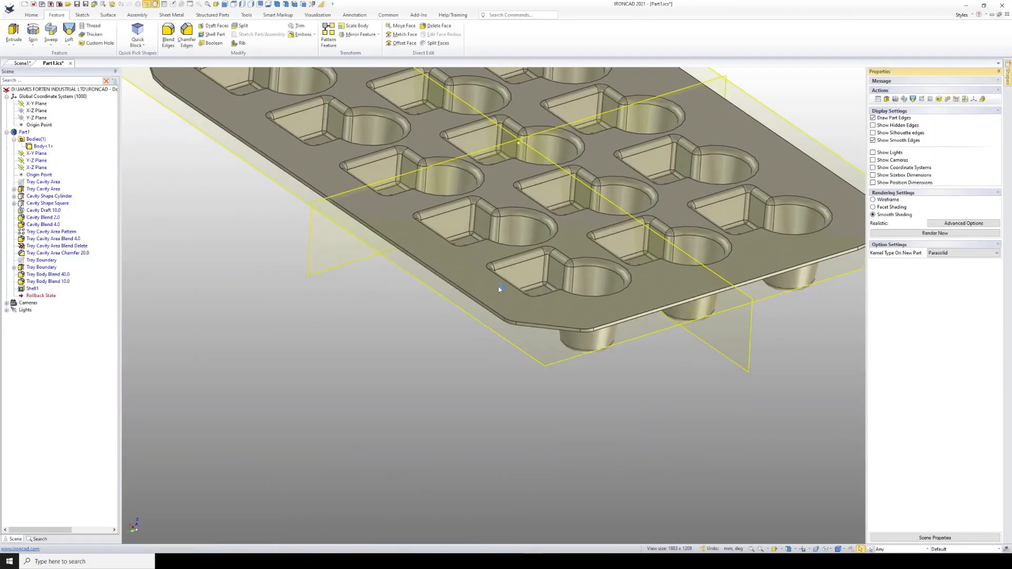
pyautogui.click(33, 288)
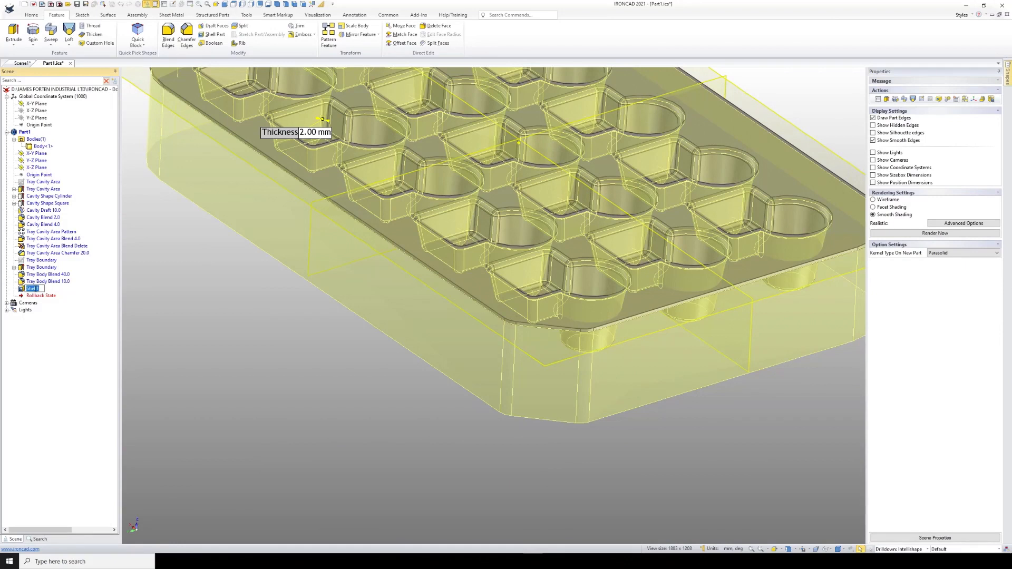
pyautogui.write('Tra')
pyautogui.press('Return')
pyautogui.click(226, 301)
# Save the part and hide its reference planes
pyautogui.scroll(-3, 377, 177)
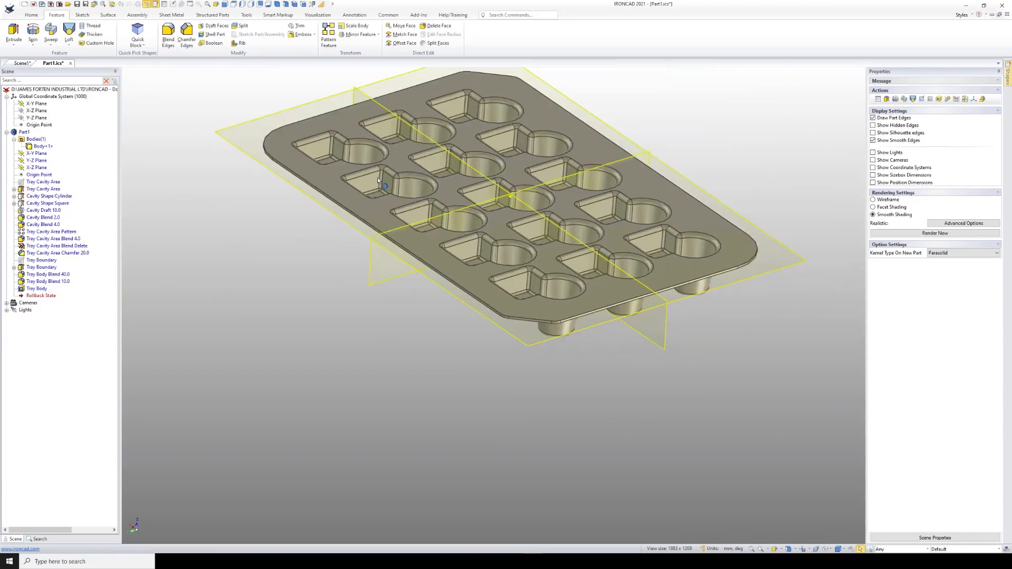
pyautogui.moveTo(377, 177)
pyautogui.mouseDown(button='middle')
pyautogui.moveTo(375, 249)
pyautogui.moveTo(391, 142)
pyautogui.moveTo(365, 163)
pyautogui.mouseUp(button='middle')
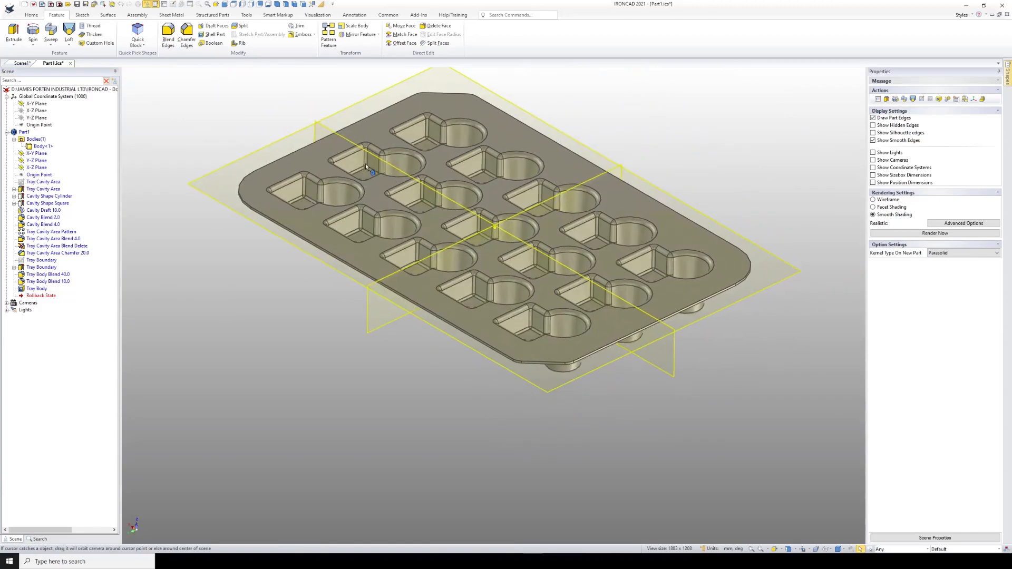
pyautogui.click(77, 5)
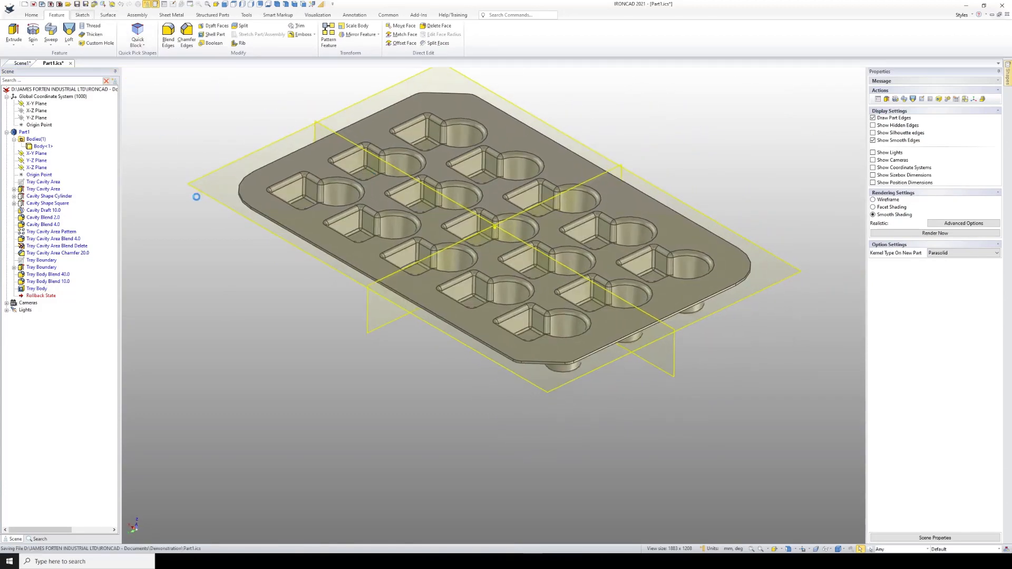
pyautogui.click(24, 133)
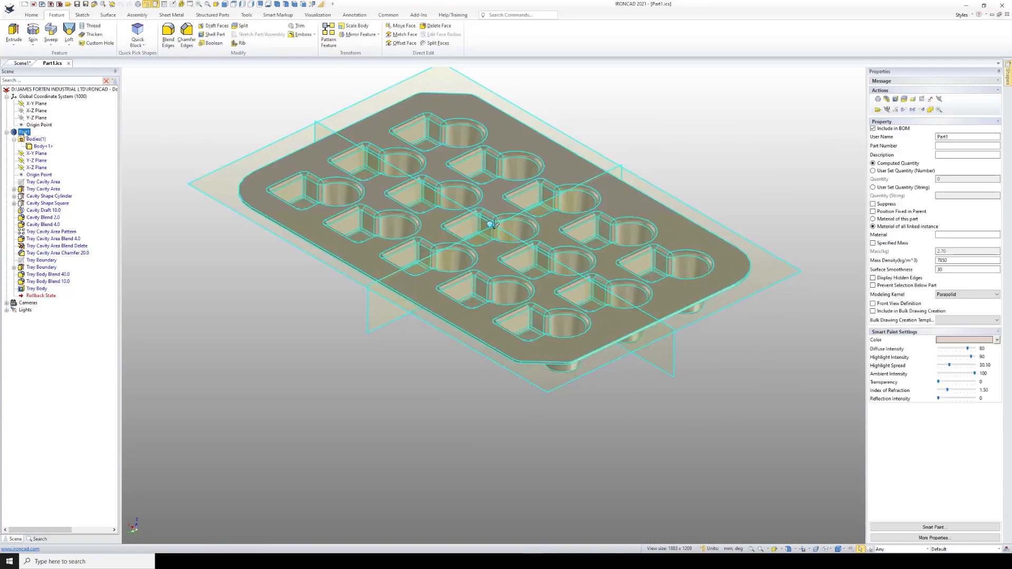
pyautogui.rightClick(24, 133)
pyautogui.click(58, 185)
pyautogui.click(283, 348)
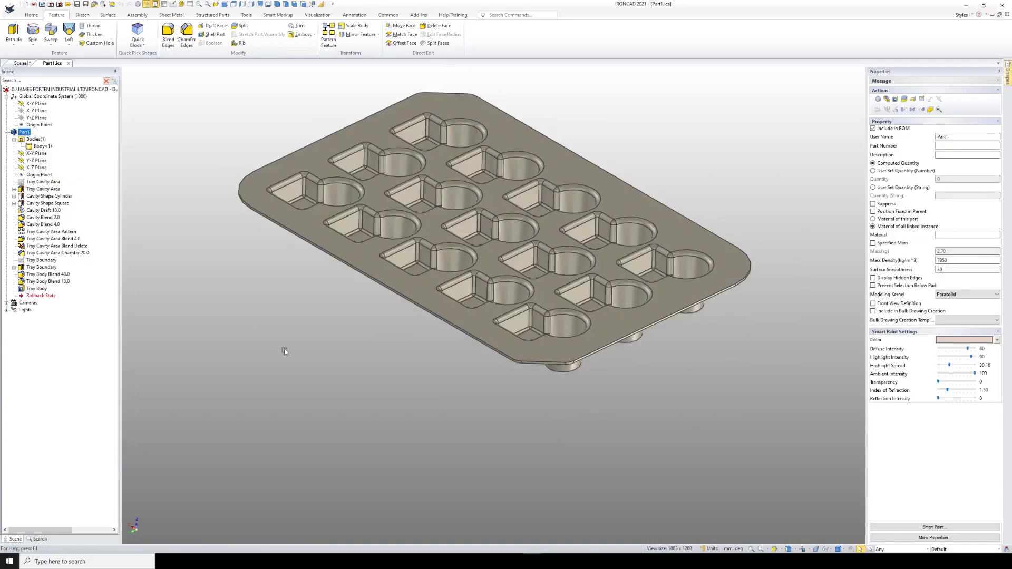
# Set the long side of the Tray Cavity Area sketch to 500 mm so the tray and its cavity pattern update
pyautogui.scroll(-3, 411, 311)
pyautogui.moveTo(464, 284)
pyautogui.mouseDown(button='middle')
pyautogui.moveTo(429, 388)
pyautogui.moveTo(497, 142)
pyautogui.moveTo(544, 151)
pyautogui.moveTo(489, 325)
pyautogui.moveTo(469, 304)
pyautogui.mouseUp(button='middle')
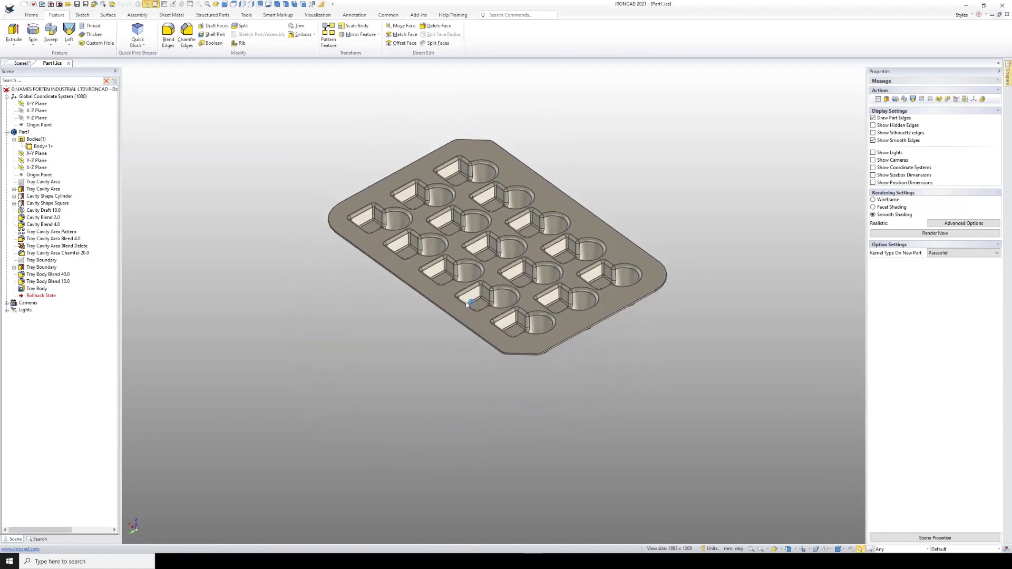
pyautogui.scroll(3, 497, 238)
pyautogui.moveTo(498, 238)
pyautogui.mouseDown(button='middle')
pyautogui.moveTo(474, 276)
pyautogui.moveTo(431, 289)
pyautogui.moveTo(510, 129)
pyautogui.moveTo(505, 237)
pyautogui.mouseUp(button='middle')
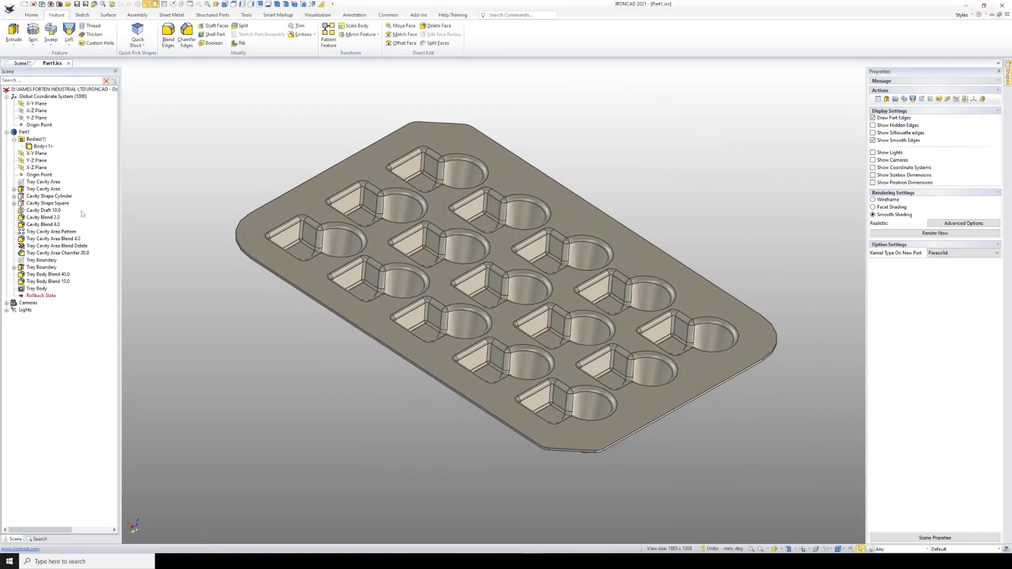
pyautogui.click(42, 182)
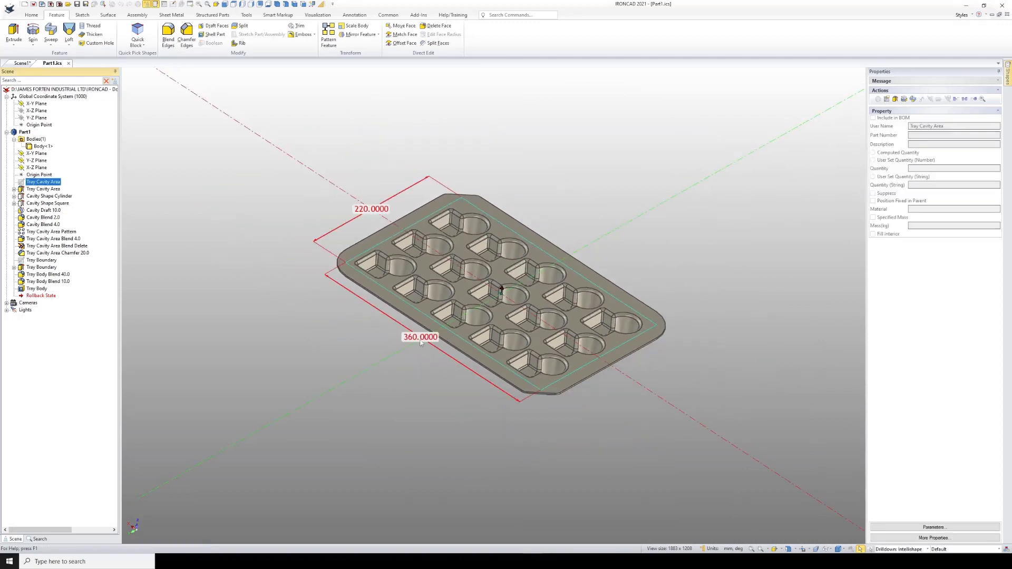
pyautogui.doubleClick(420, 337)
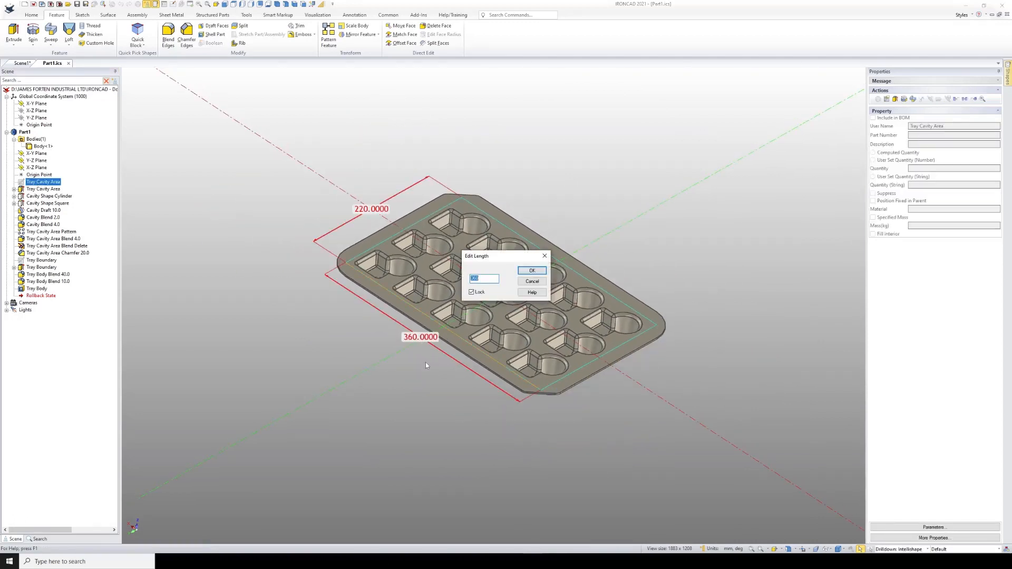
pyautogui.write('300')
pyautogui.press('Return')
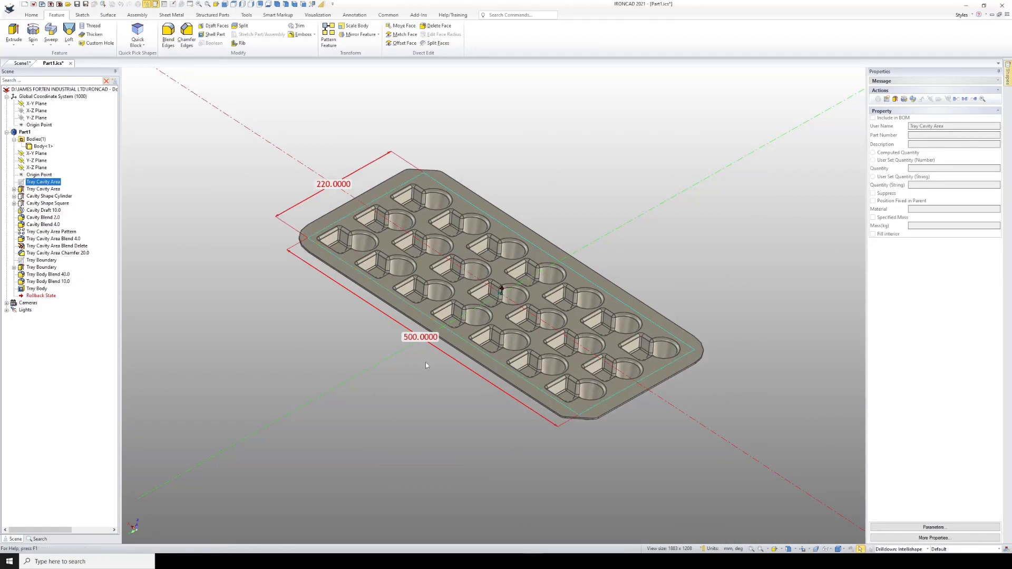
pyautogui.click(422, 383)
# Shorten the long side of the Tray Cavity Area sketch to match its 220 mm short side so the tray and pattern update
pyautogui.scroll(2, 525, 359)
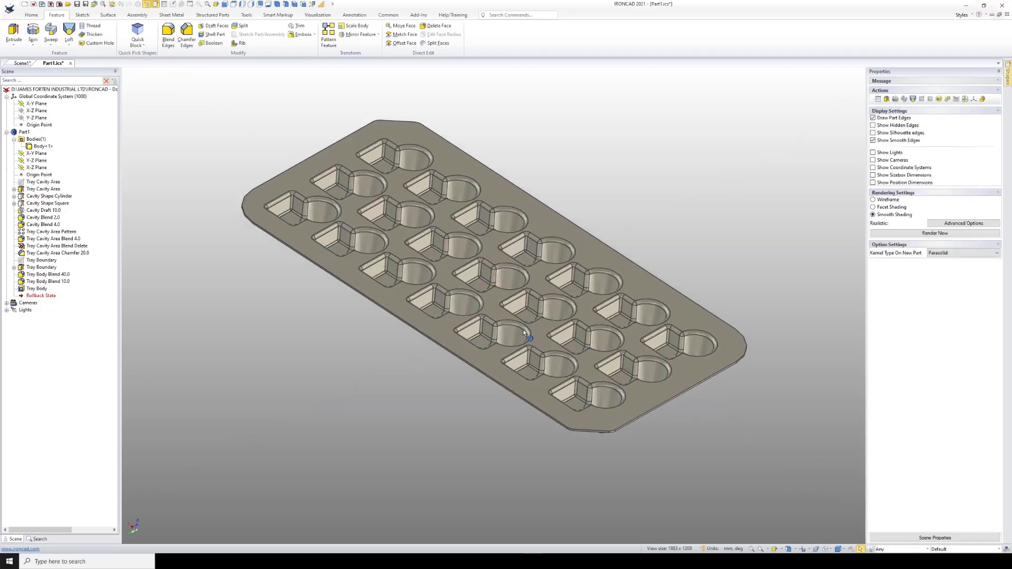
pyautogui.moveTo(523, 332)
pyautogui.mouseDown(button='middle')
pyautogui.moveTo(450, 406)
pyautogui.moveTo(524, 288)
pyautogui.moveTo(521, 323)
pyautogui.mouseUp(button='middle')
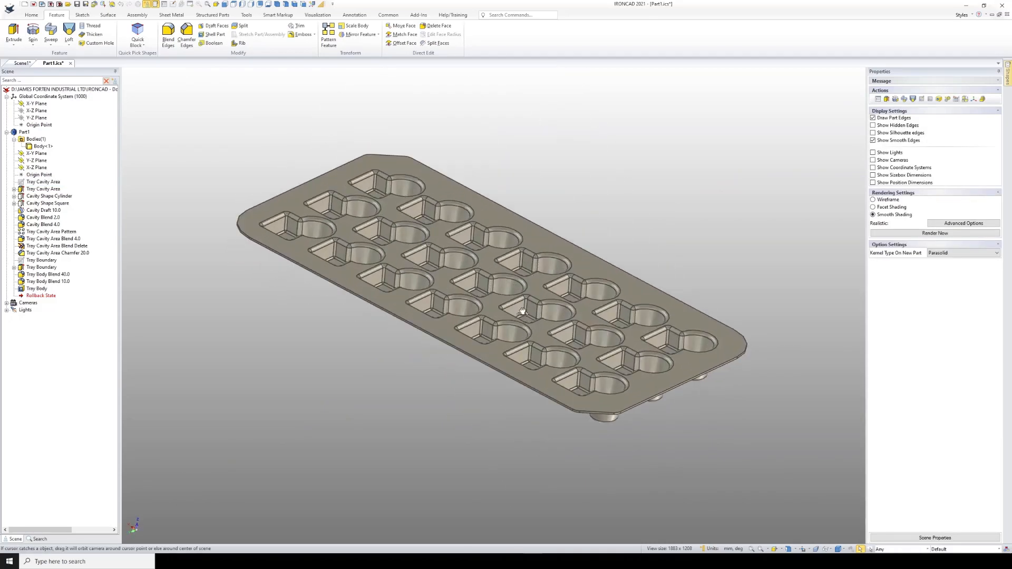
pyautogui.click(42, 182)
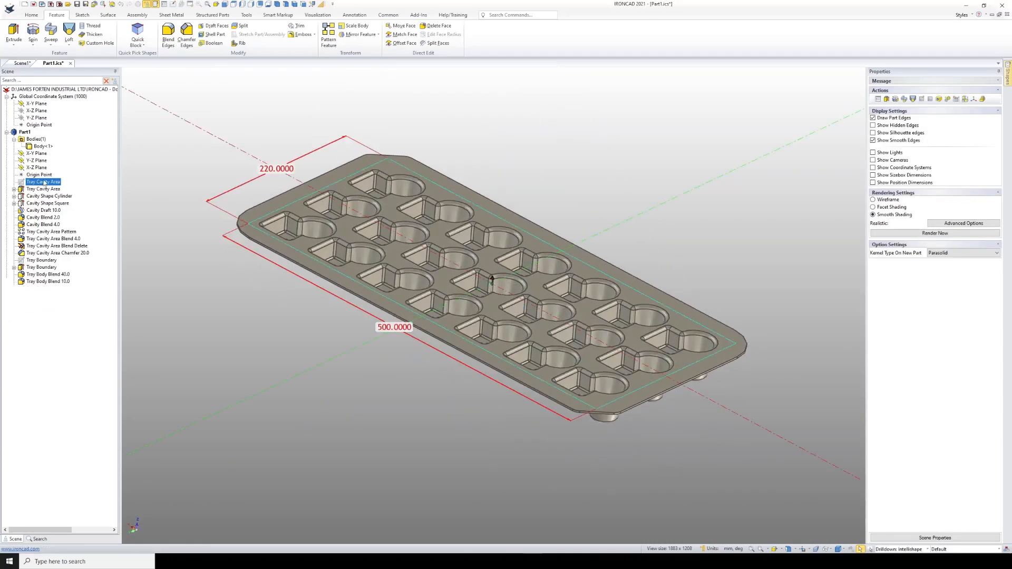
pyautogui.doubleClick(394, 328)
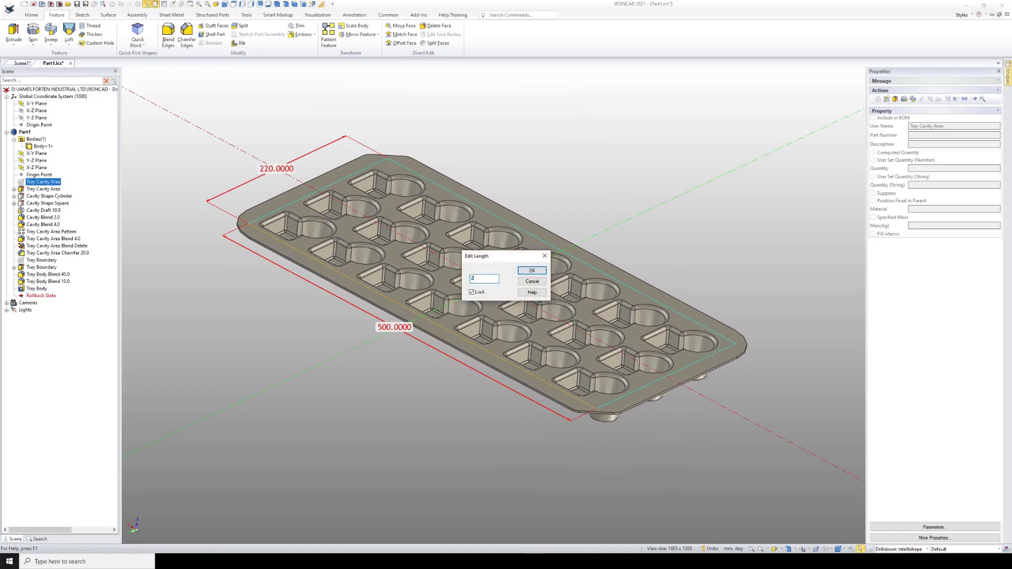
pyautogui.press('Return')
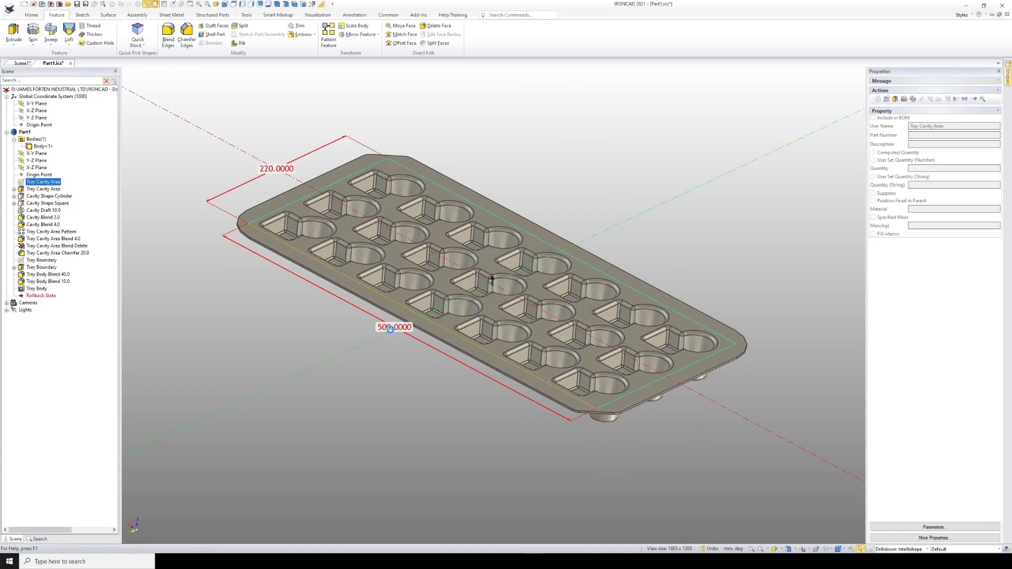
pyautogui.click(289, 337)
pyautogui.scroll(2, 369, 277)
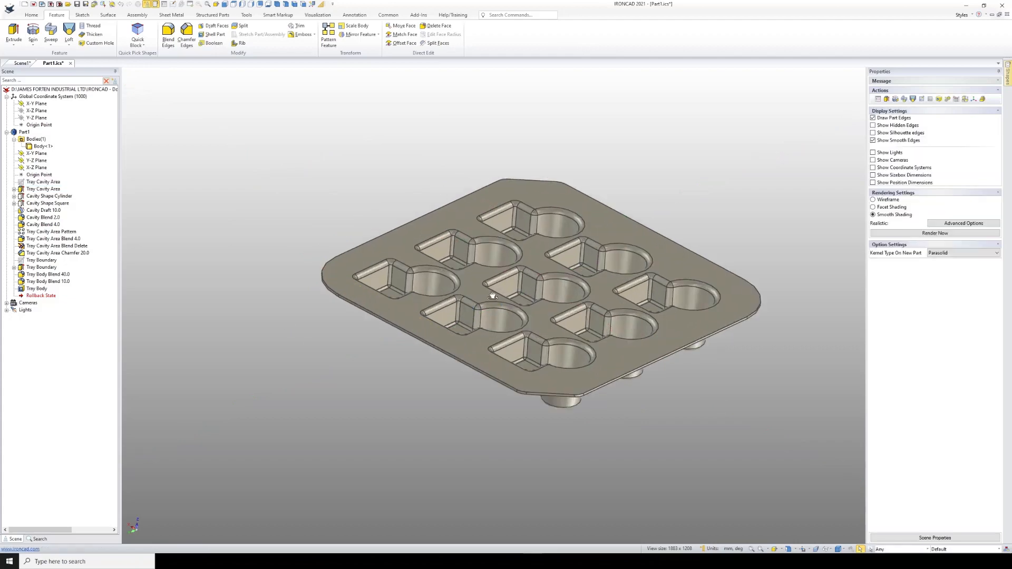
pyautogui.moveTo(492, 293)
pyautogui.mouseDown(button='middle')
pyautogui.moveTo(486, 425)
pyautogui.moveTo(496, 365)
pyautogui.moveTo(488, 223)
pyautogui.moveTo(510, 239)
pyautogui.moveTo(490, 313)
pyautogui.moveTo(521, 311)
pyautogui.mouseUp(button='middle')
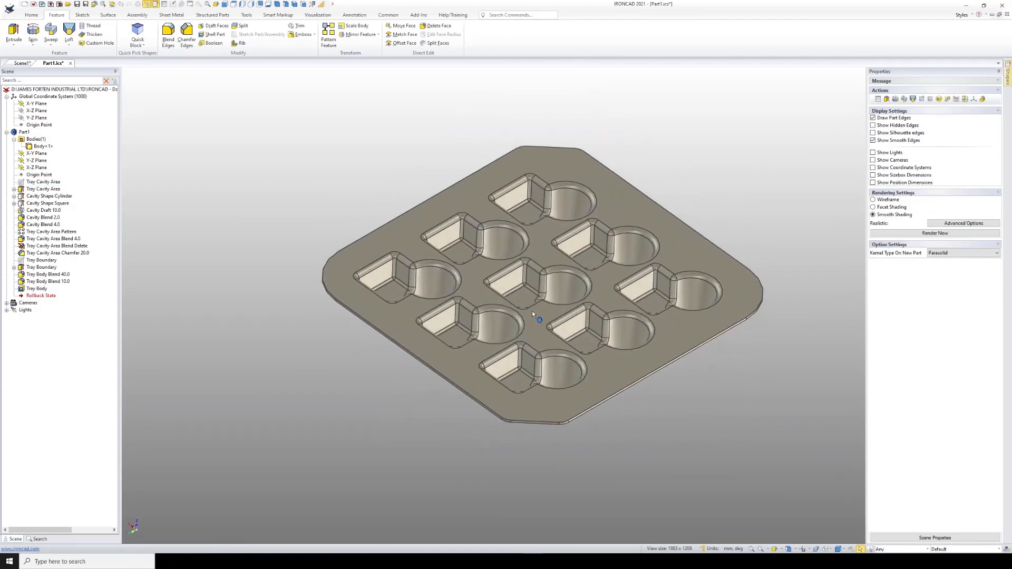
# Color the whole tray part red
pyautogui.click(532, 311)
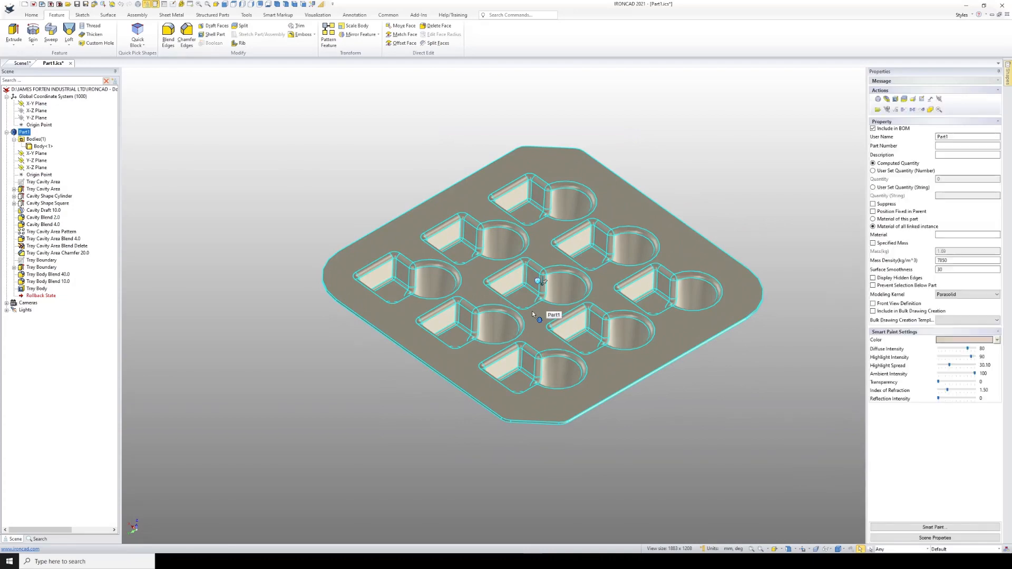
pyautogui.click(996, 339)
pyautogui.click(960, 363)
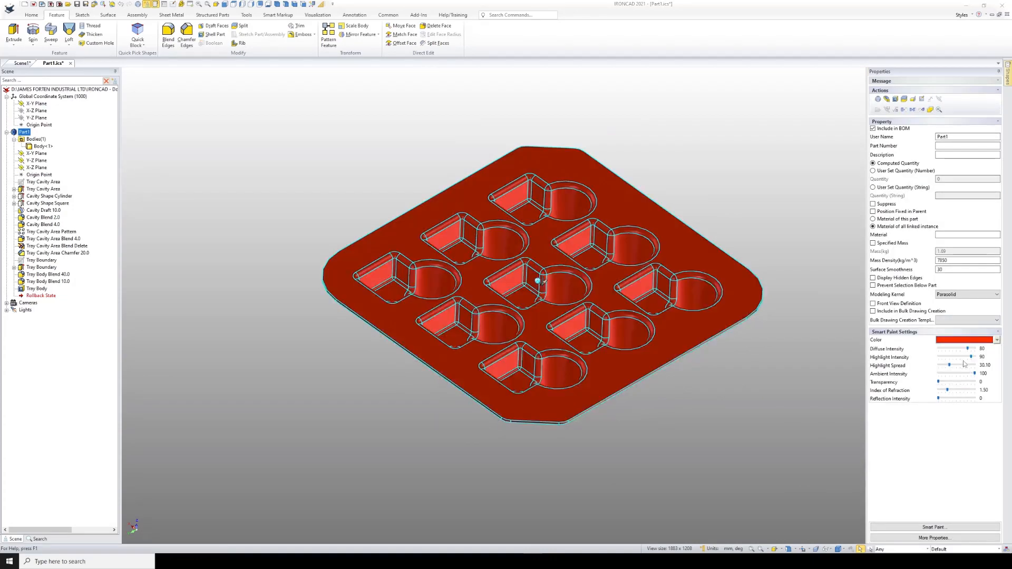
pyautogui.click(735, 405)
pyautogui.moveTo(736, 406)
pyautogui.mouseDown(button='middle')
pyautogui.moveTo(584, 317)
pyautogui.moveTo(525, 361)
pyautogui.moveTo(582, 329)
pyautogui.mouseUp(button='middle')
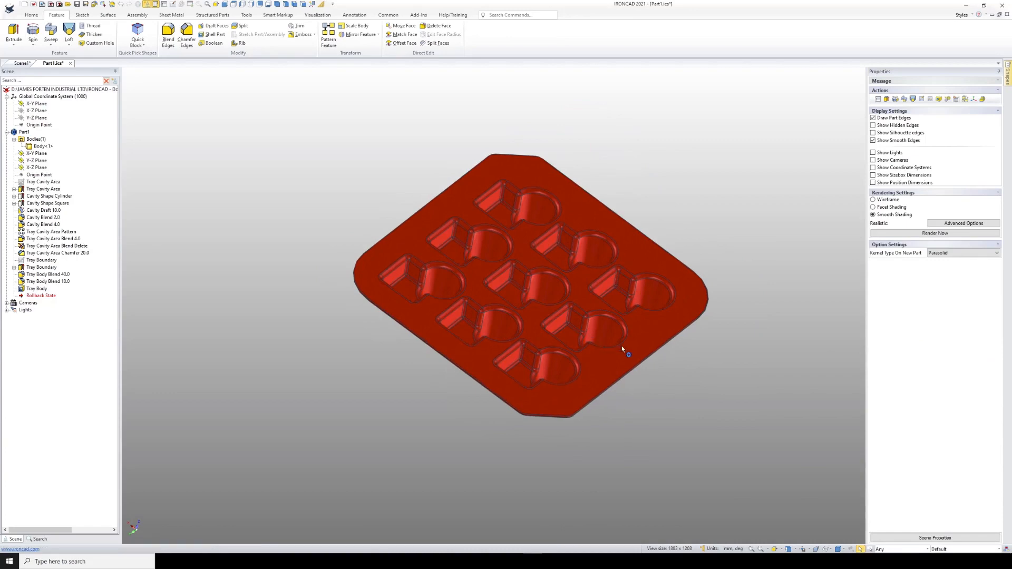
# Change the tray part's color to yellow and save the part
pyautogui.click(524, 281)
pyautogui.click(996, 340)
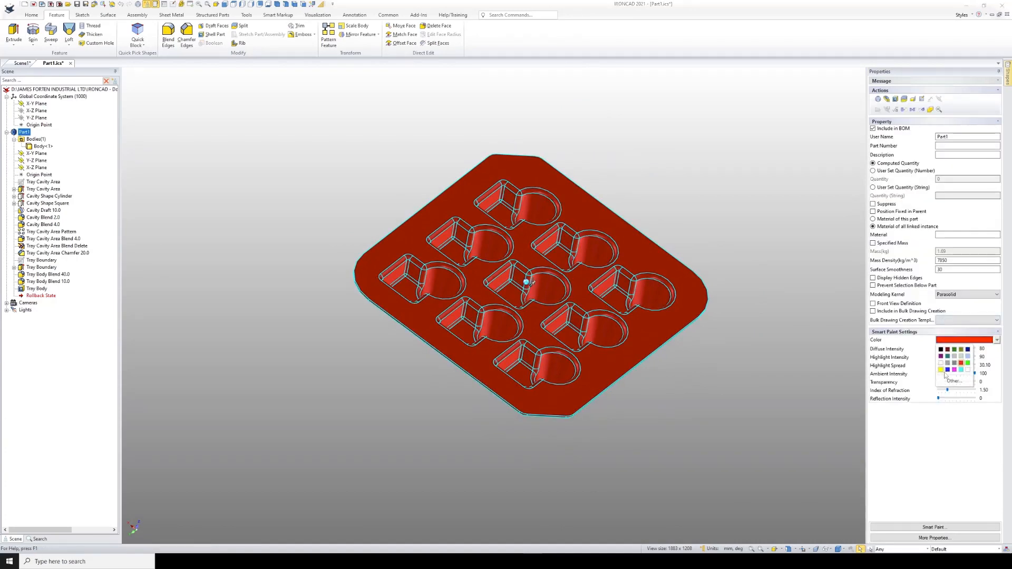
pyautogui.click(944, 375)
pyautogui.click(665, 361)
pyautogui.moveTo(535, 305); pyautogui.dragTo(503, 306, button='middle')
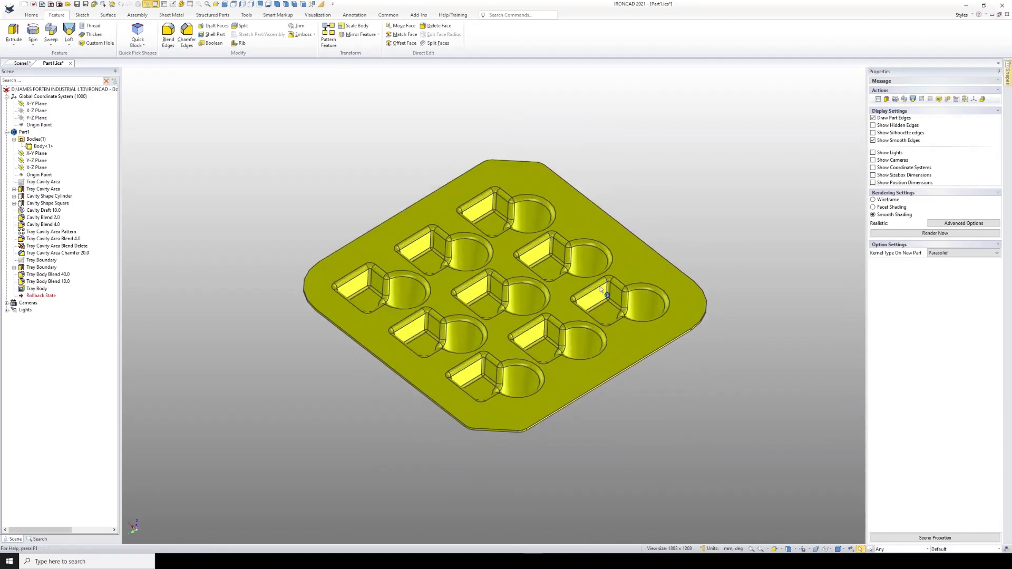
pyautogui.hotkey('ctrl', 's')
# Roll the part history back to just after the Tray Boundary extrusion, before the Tray Body blends and shell
pyautogui.moveTo(511, 351); pyautogui.dragTo(518, 335, button='middle')
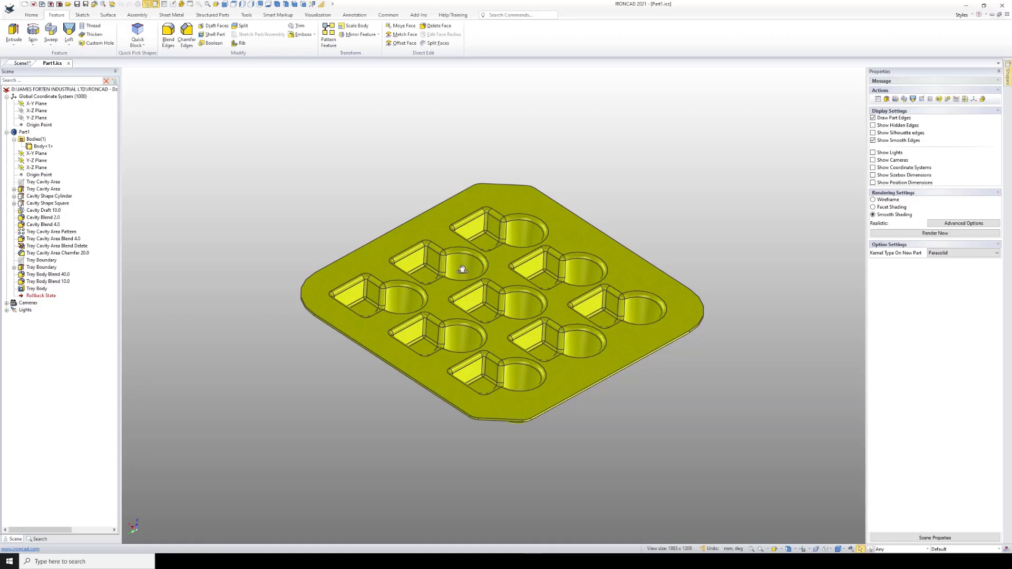
pyautogui.moveTo(462, 269); pyautogui.dragTo(460, 285, button='middle')
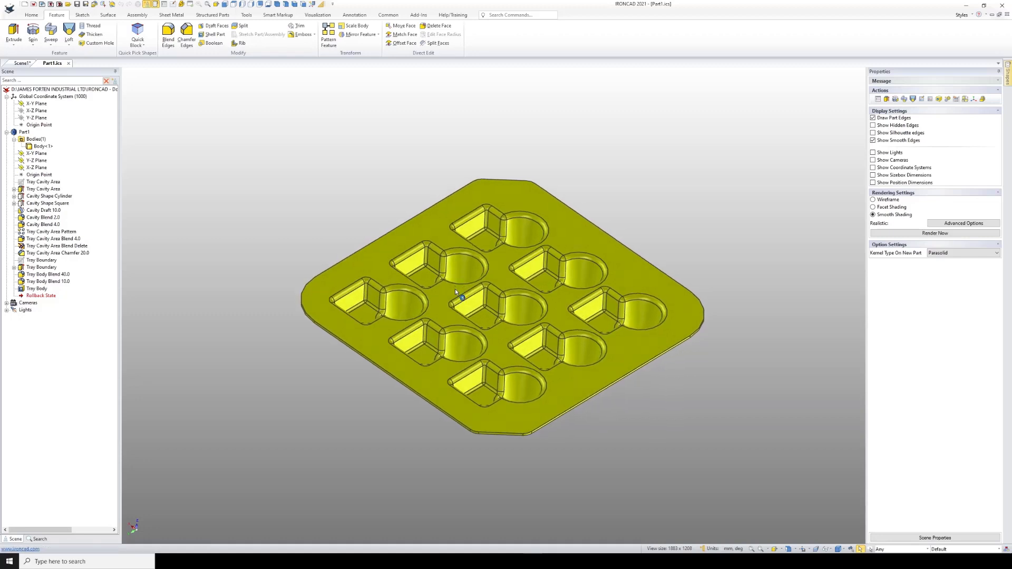
pyautogui.click(42, 296)
pyautogui.moveTo(47, 296); pyautogui.dragTo(50, 276)
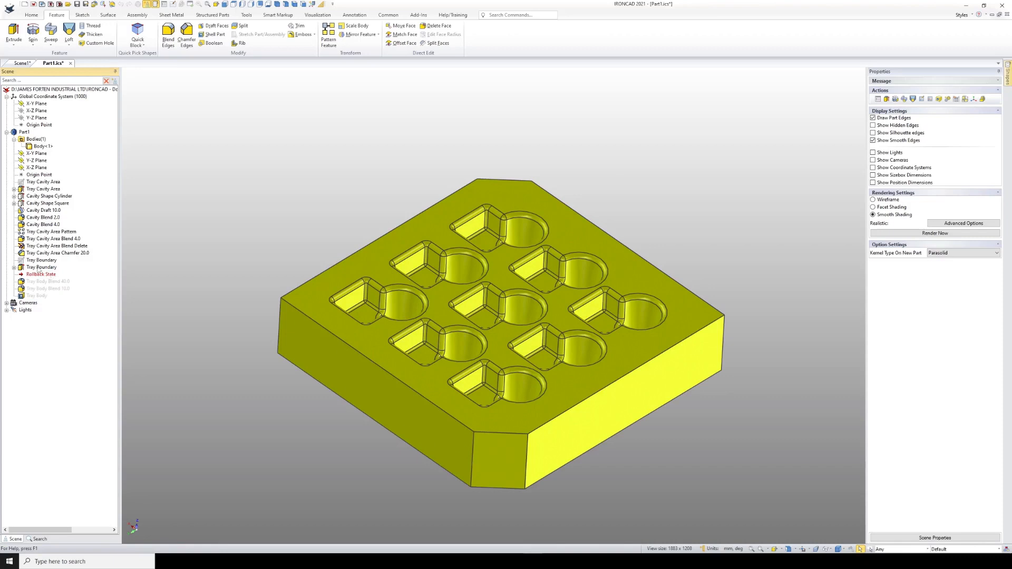
# Edit the Tray Boundary extrusion to add a 10 mm depth in its second direction, raising a rim around the cavity area
pyautogui.click(39, 267)
pyautogui.scroll(2, 381, 349)
pyautogui.moveTo(380, 347); pyautogui.dragTo(384, 311, button='middle')
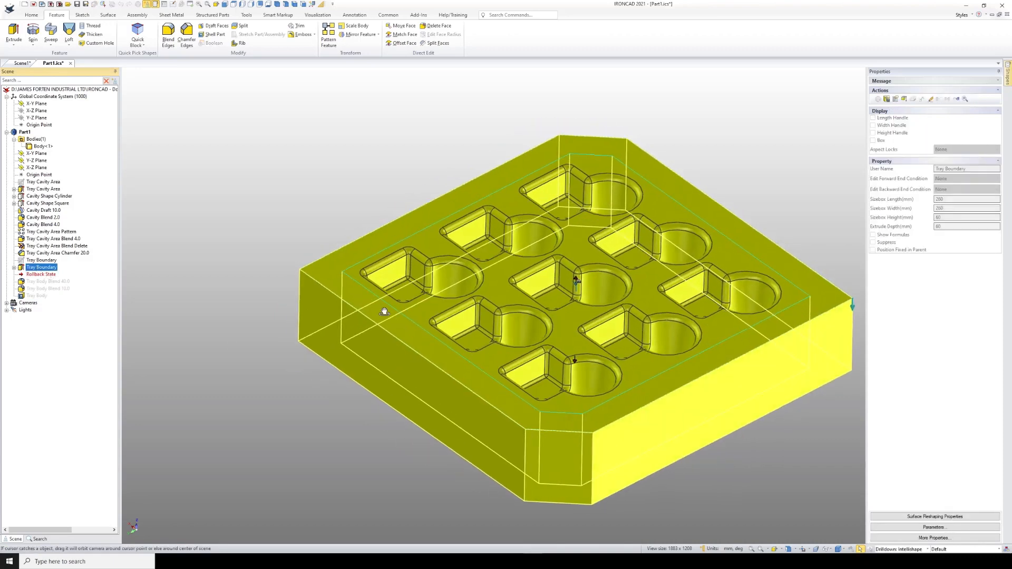
pyautogui.scroll(1, 601, 446)
pyautogui.scroll(-3, 593, 414)
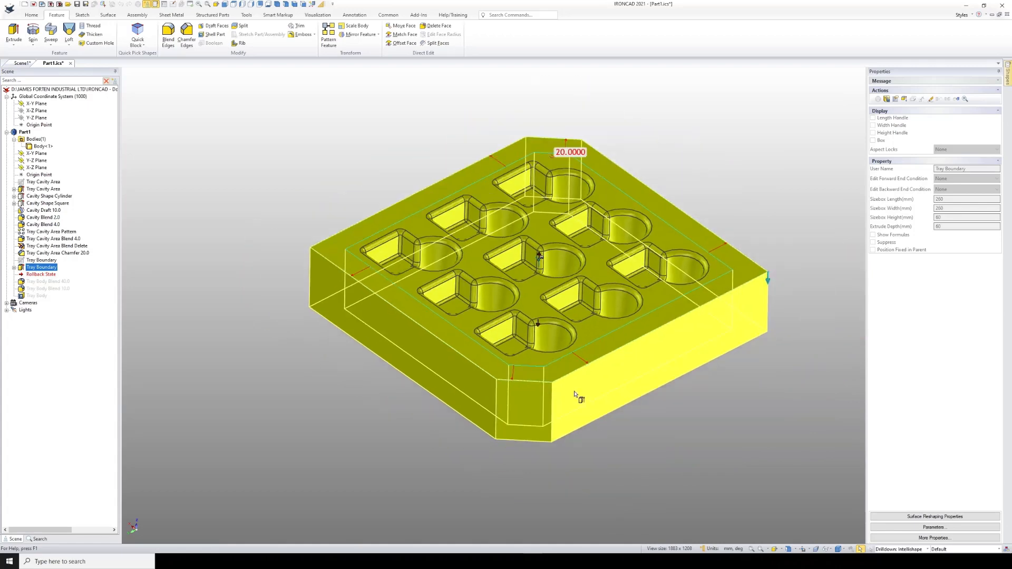
pyautogui.scroll(1, 574, 394)
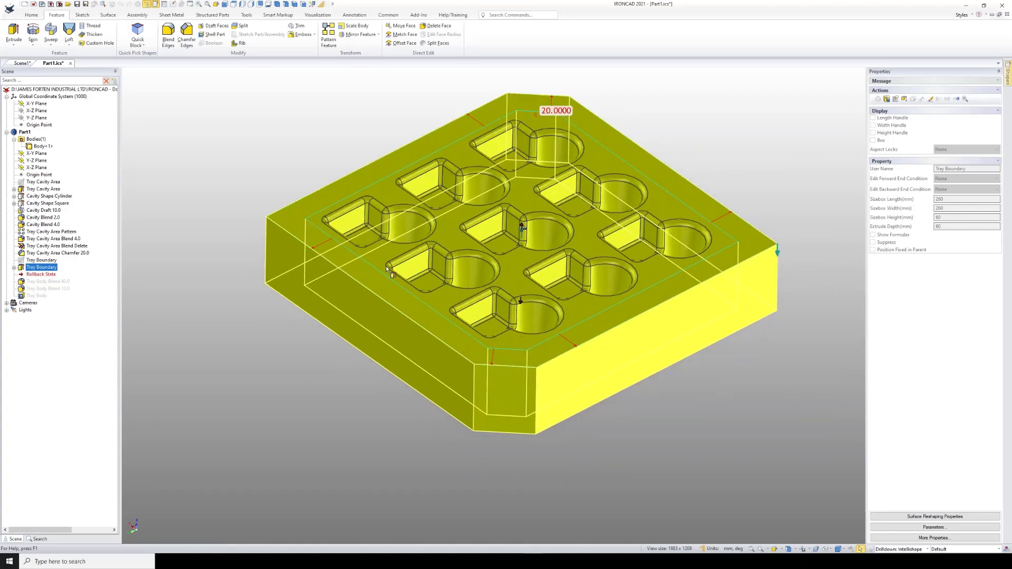
pyautogui.rightClick(43, 270)
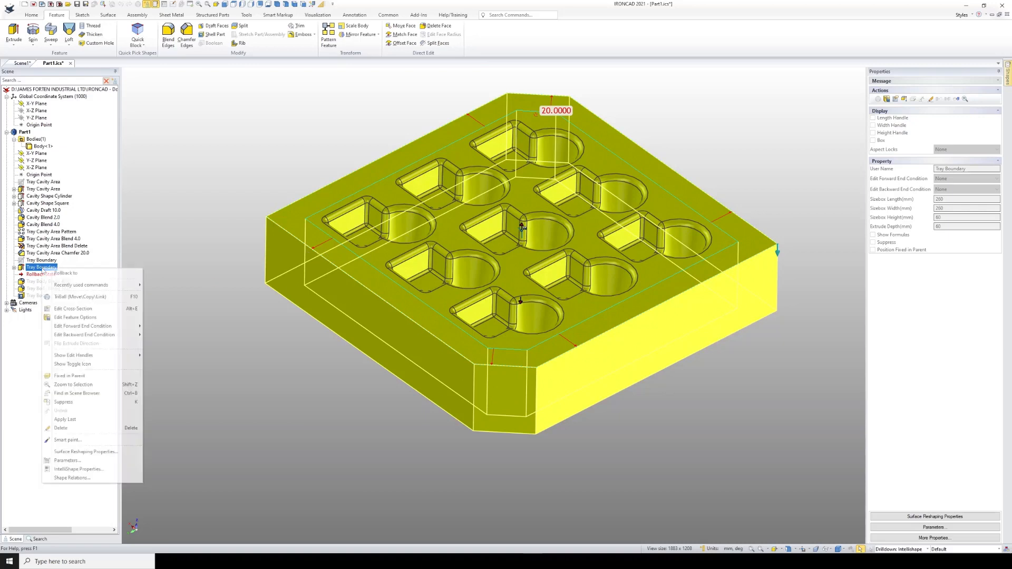
pyautogui.click(82, 318)
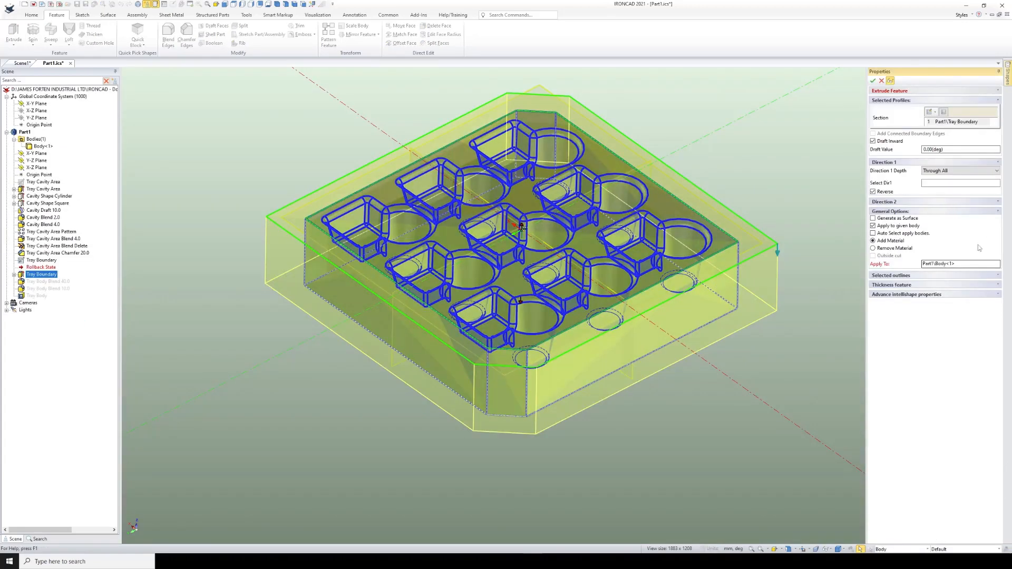
pyautogui.click(997, 202)
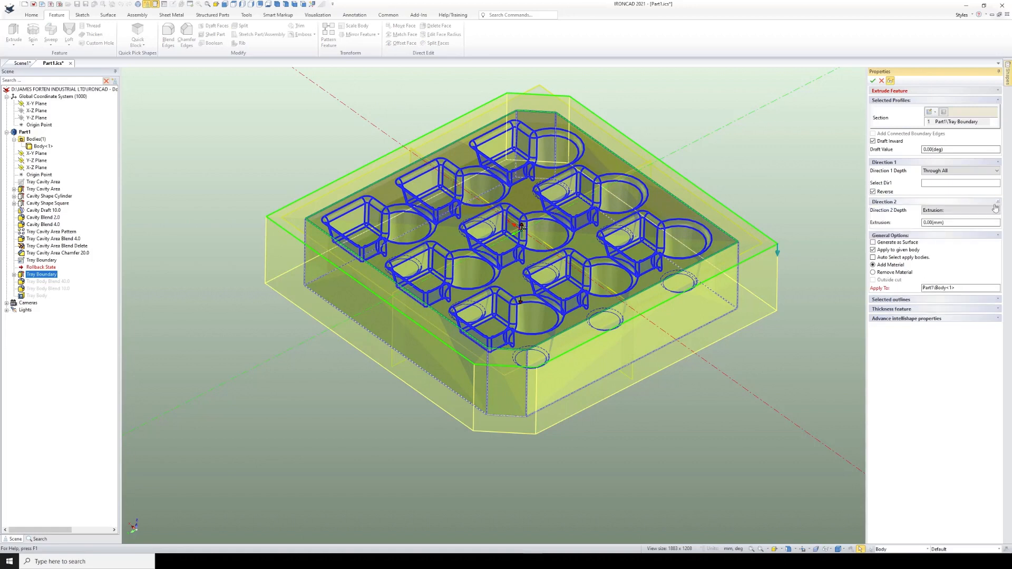
pyautogui.click(960, 221)
pyautogui.write('10')
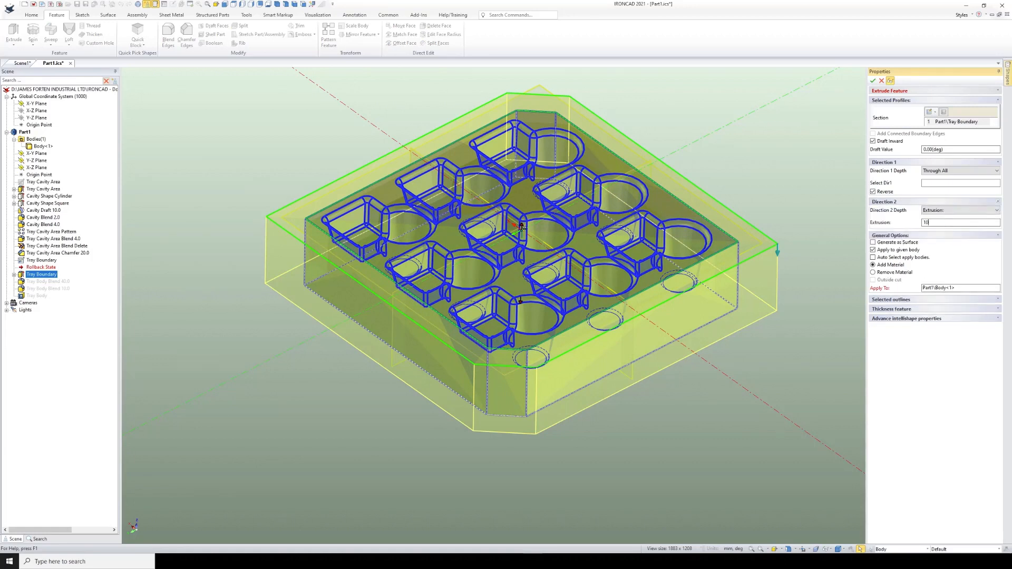
pyautogui.click(872, 80)
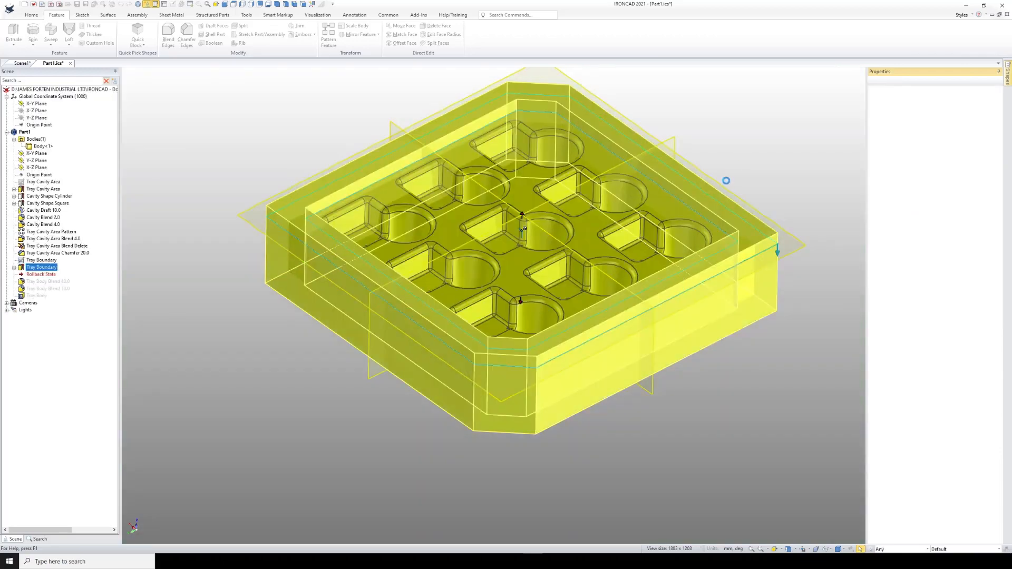
# Begin a neutral-plane draft with the recessed face surrounding the cavities as the neutral plane
pyautogui.scroll(5, 556, 242)
pyautogui.moveTo(538, 285)
pyautogui.mouseDown()
pyautogui.moveTo(501, 311)
pyautogui.moveTo(481, 296)
pyautogui.moveTo(553, 279)
pyautogui.moveTo(552, 271)
pyautogui.mouseUp()
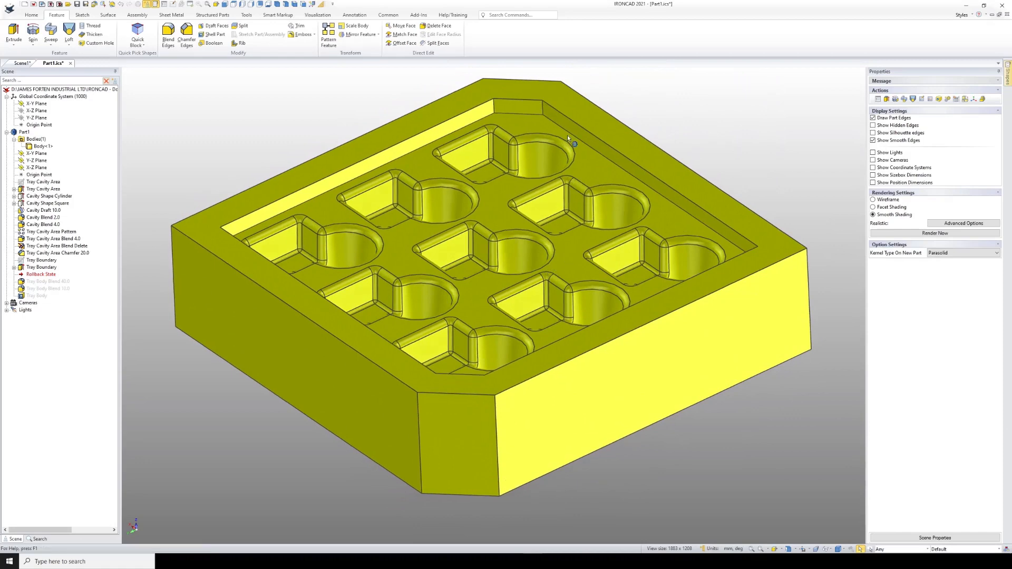
pyautogui.scroll(-3, 429, 253)
pyautogui.scroll(2, 423, 248)
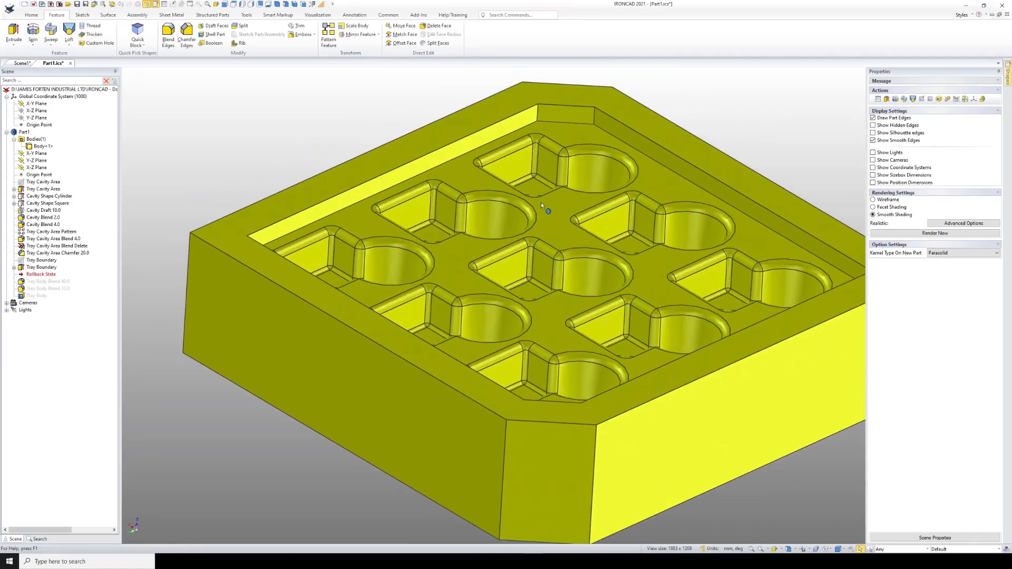
pyautogui.moveTo(476, 267); pyautogui.dragTo(448, 293)
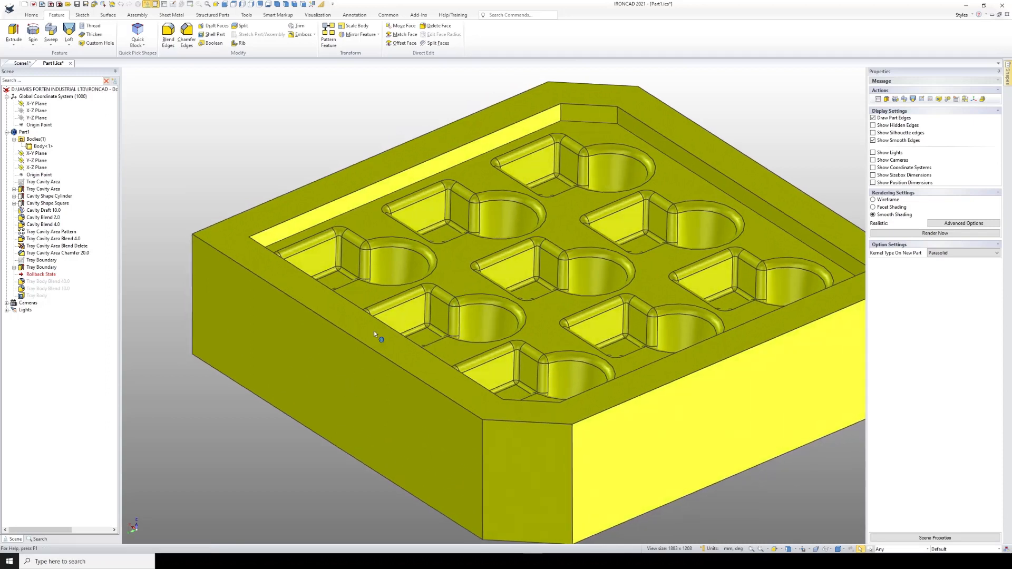
pyautogui.moveTo(547, 361); pyautogui.dragTo(544, 381)
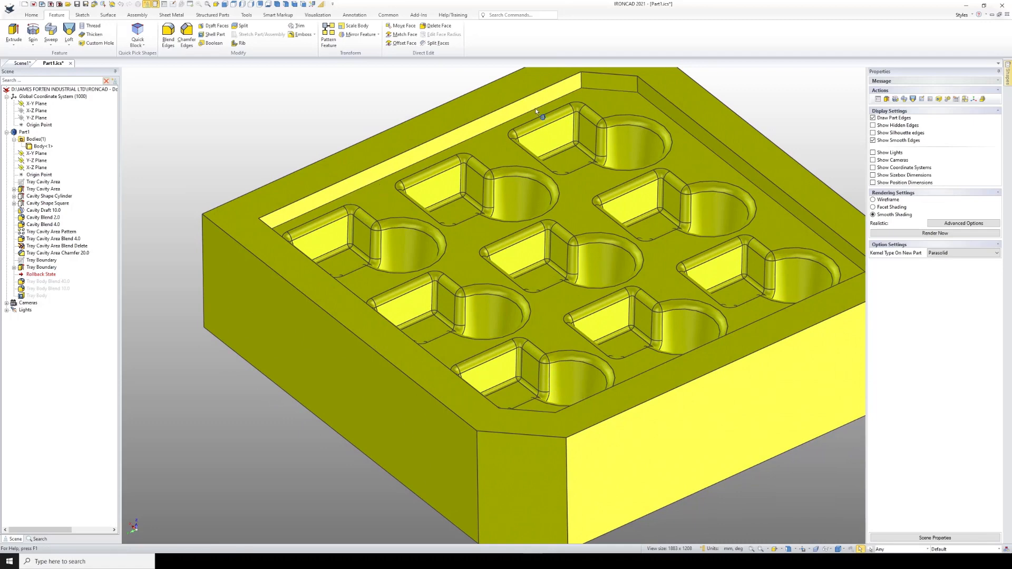
pyautogui.scroll(-3, 536, 109)
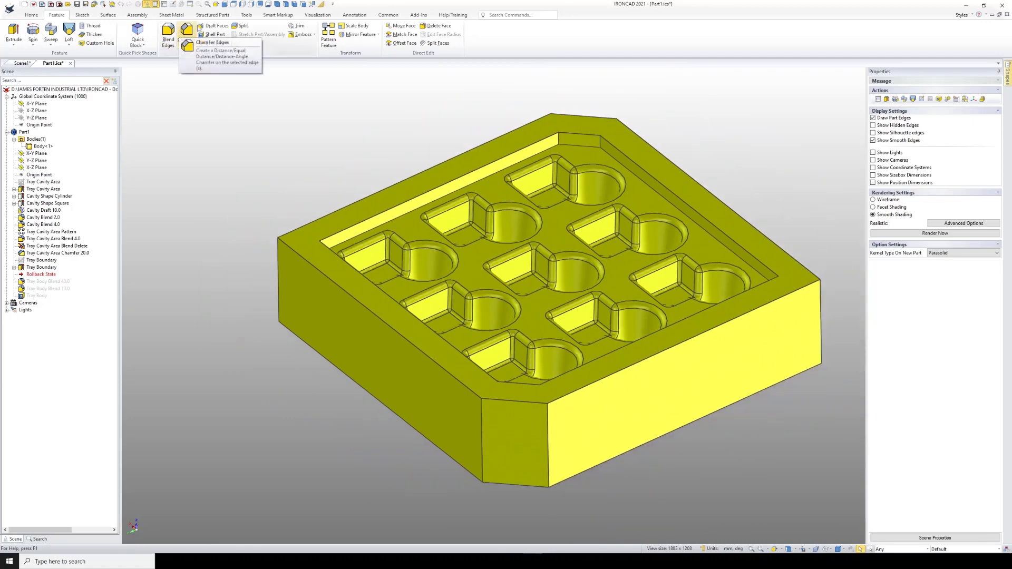
pyautogui.click(213, 26)
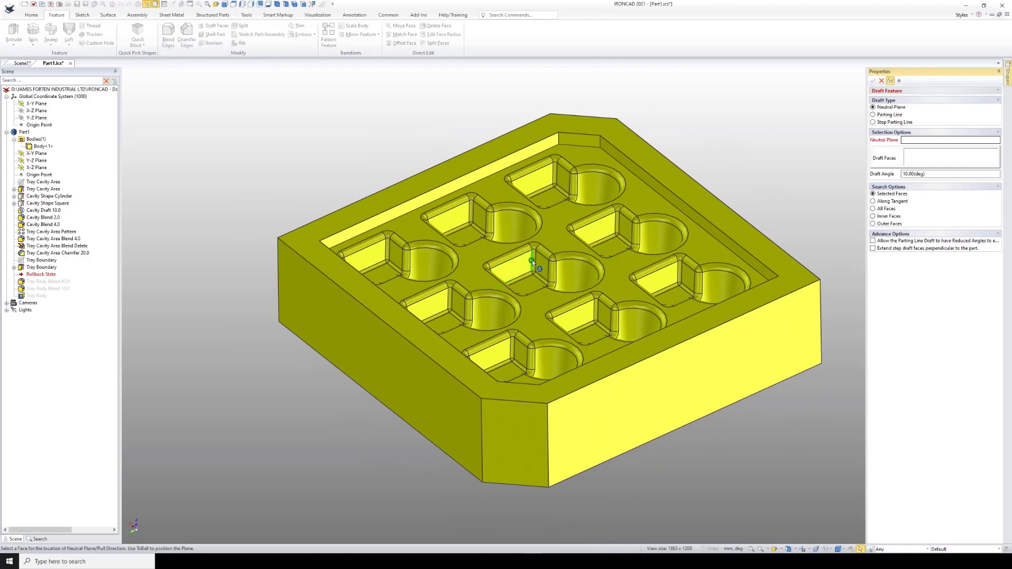
pyautogui.scroll(3, 532, 261)
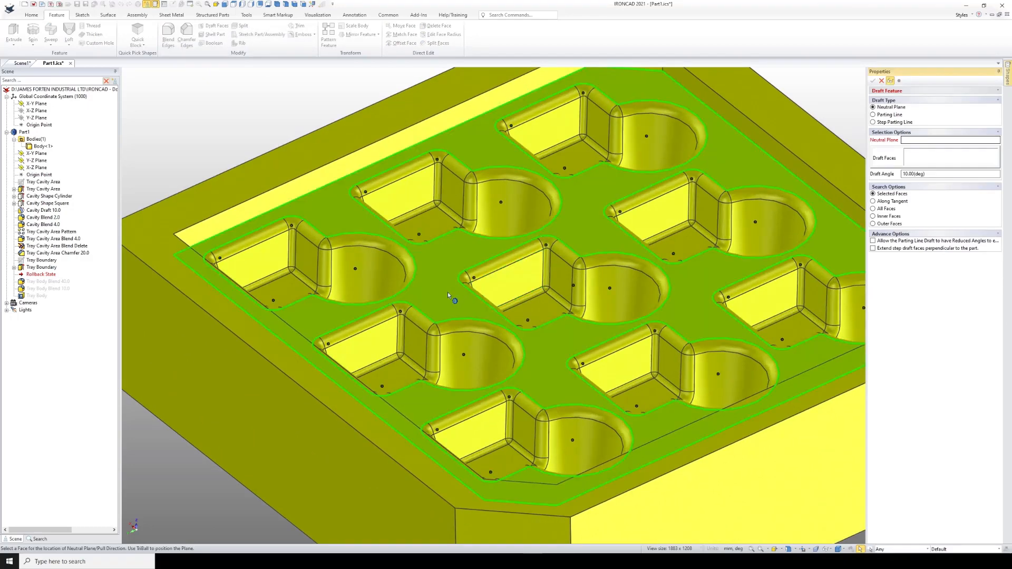
pyautogui.click(447, 293)
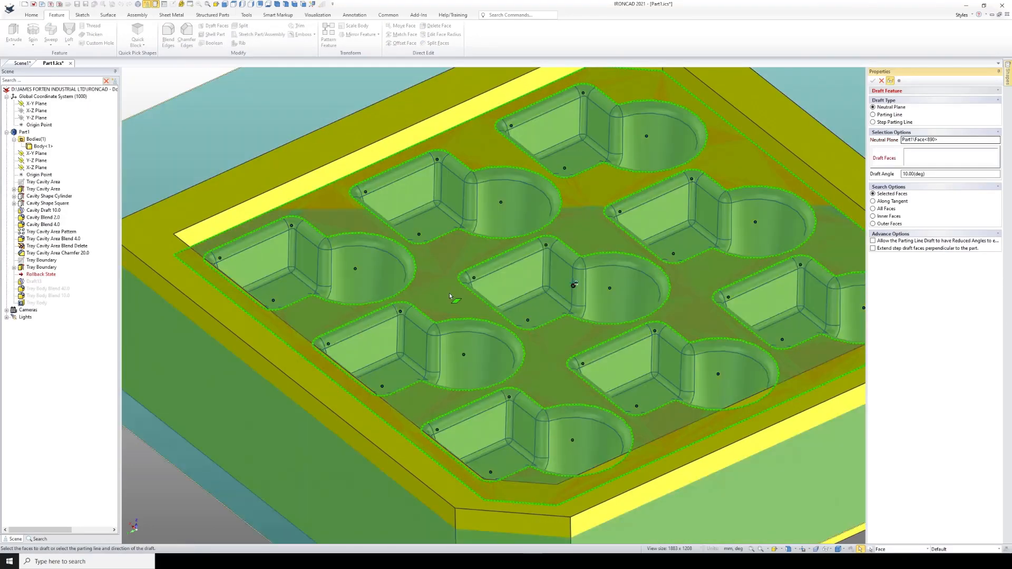
pyautogui.scroll(-3, 449, 293)
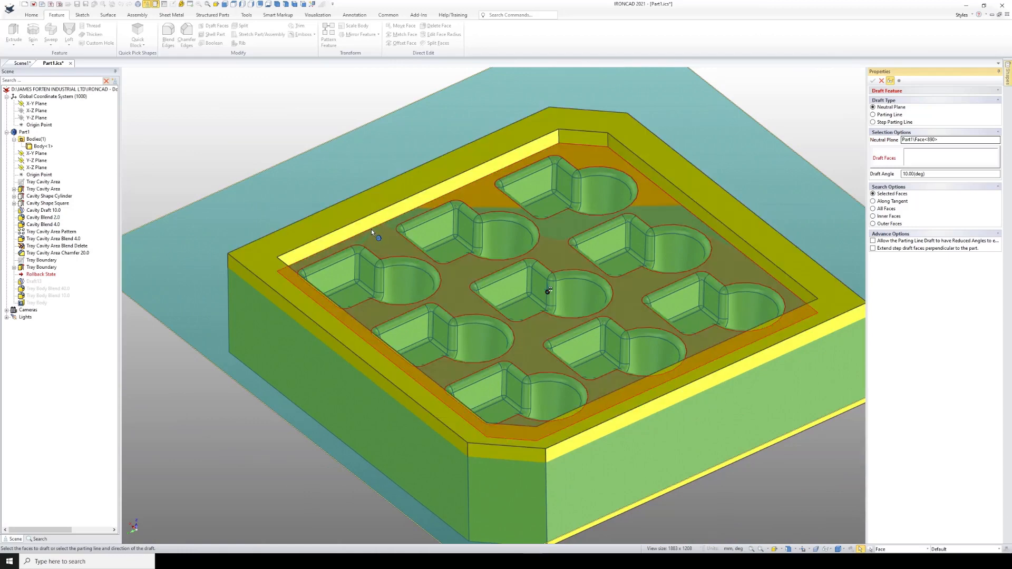
# Set the draft angle to 20 degrees and select the rim's inner walls around the first chamfered corner as draft faces
pyautogui.doubleClick(931, 173)
pyautogui.write('20')
pyautogui.scroll(4, 543, 225)
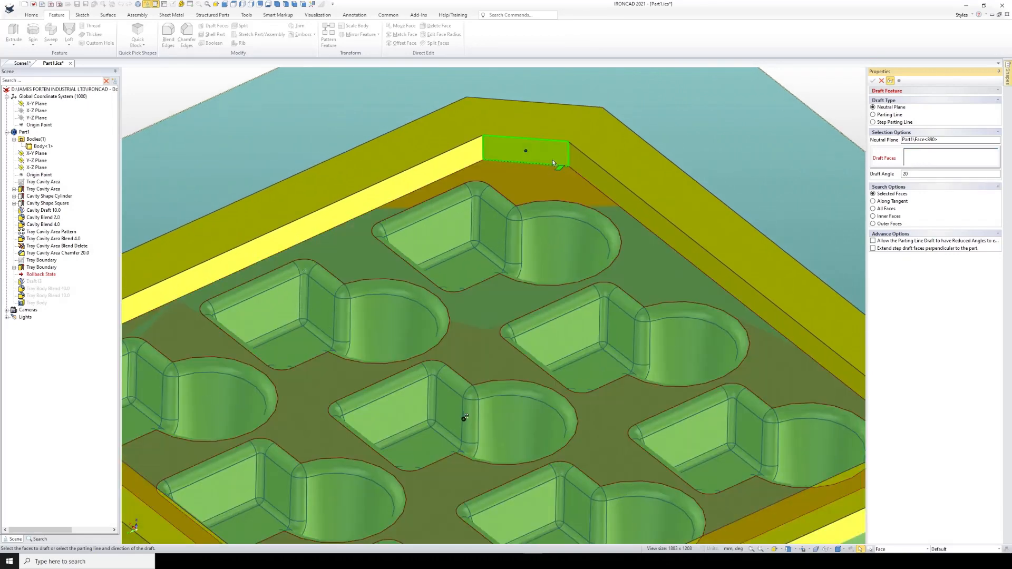
pyautogui.click(557, 153)
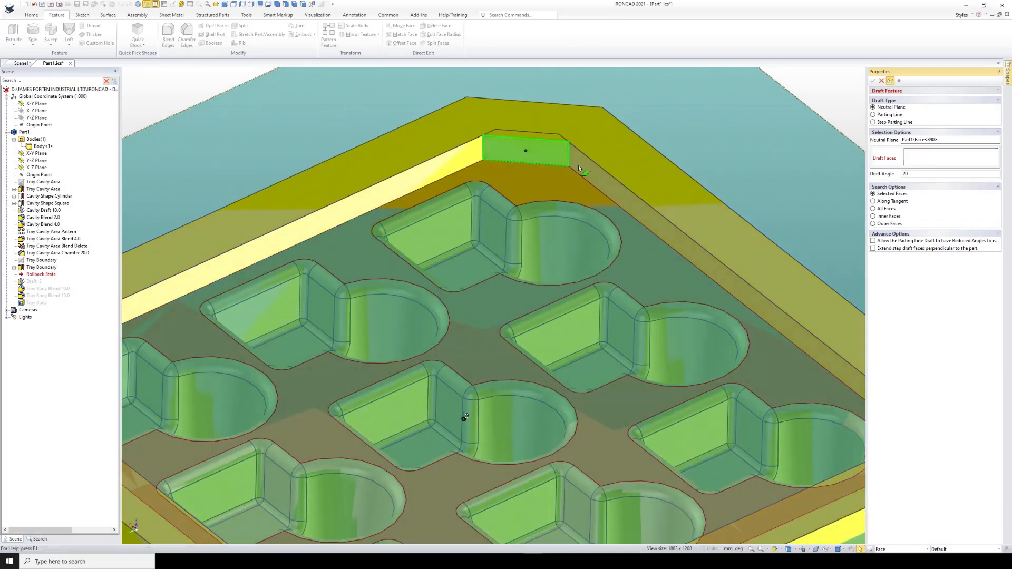
pyautogui.click(491, 179)
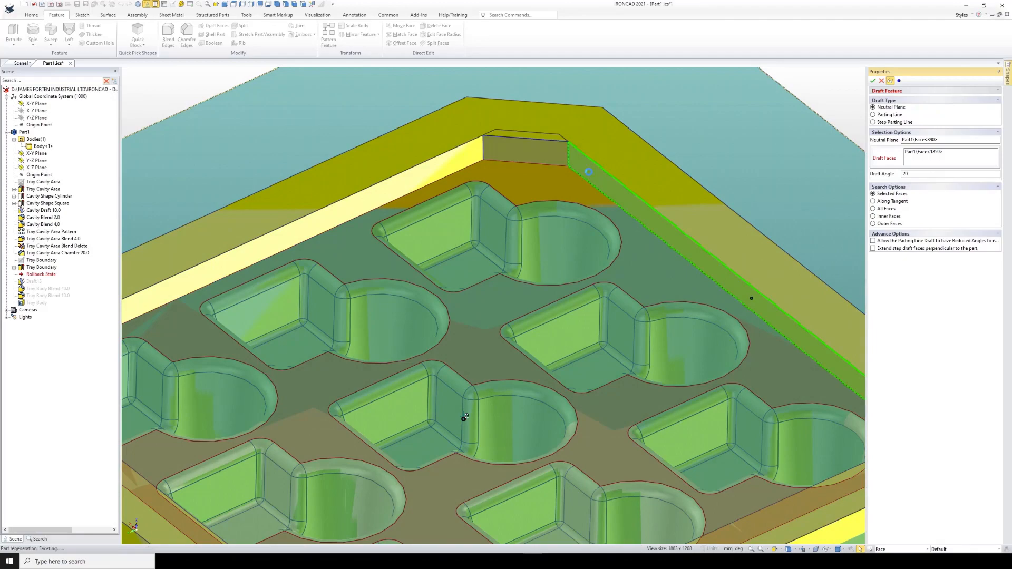
pyautogui.click(464, 155)
pyautogui.scroll(-2, 479, 309)
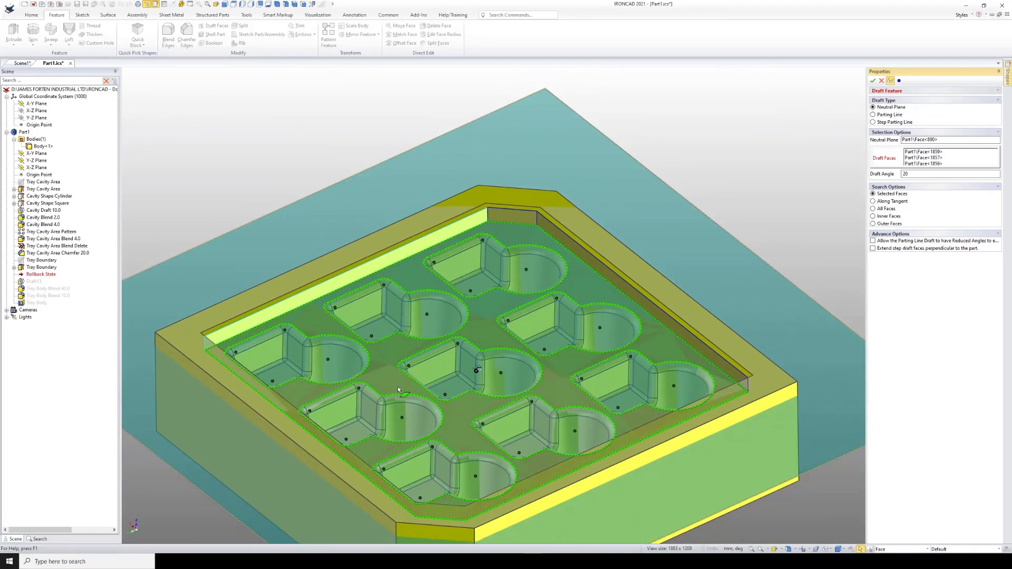
# Add the inner wall at the opposite chamfered corner to the draft faces and apply the draft
pyautogui.moveTo(393, 386); pyautogui.dragTo(339, 517, button='middle')
pyautogui.scroll(3, 337, 515)
pyautogui.scroll(2, 461, 330)
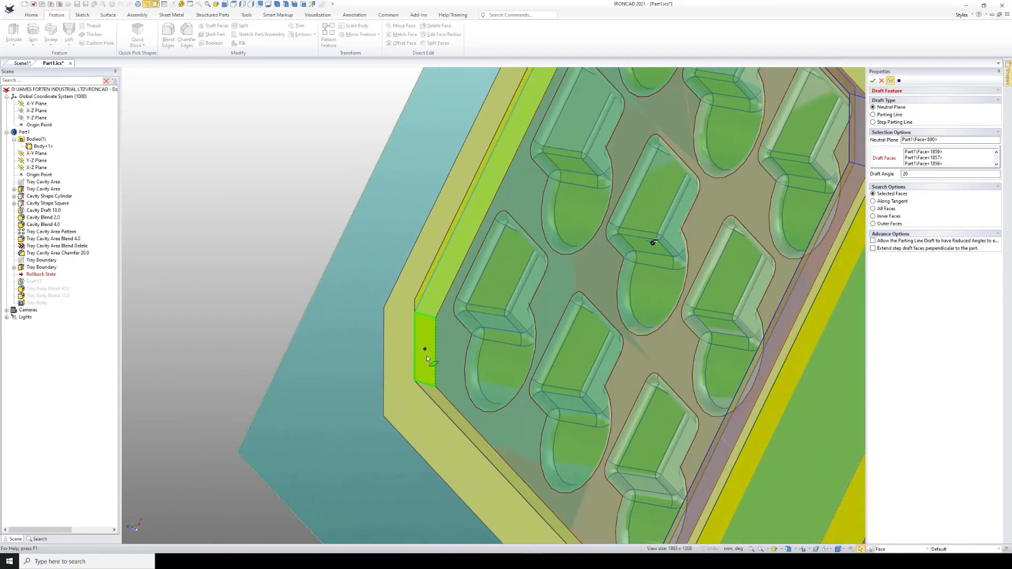
pyautogui.click(426, 355)
pyautogui.moveTo(507, 420); pyautogui.dragTo(695, 343, button='middle')
pyautogui.scroll(-3, 501, 467)
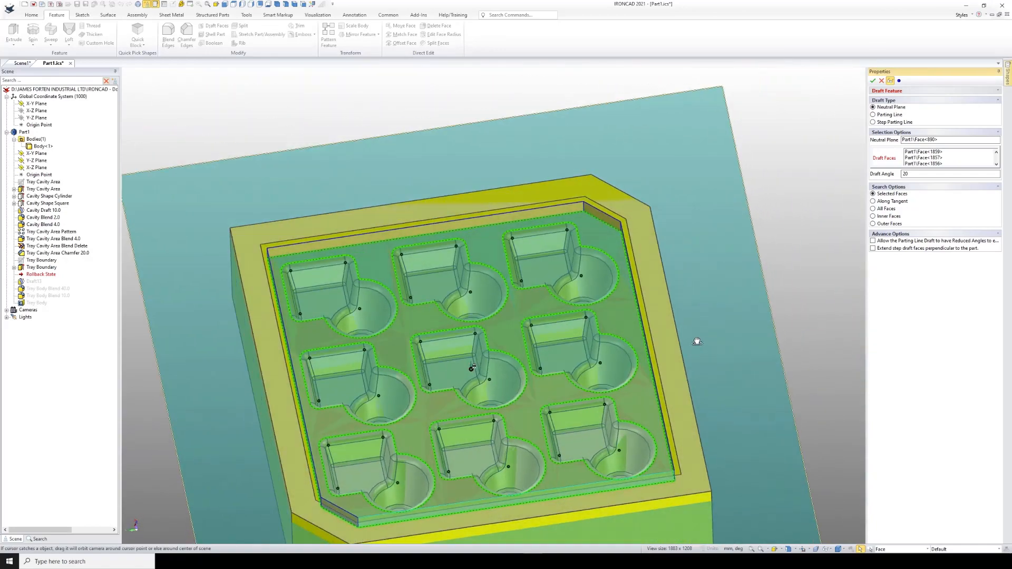
pyautogui.click(873, 80)
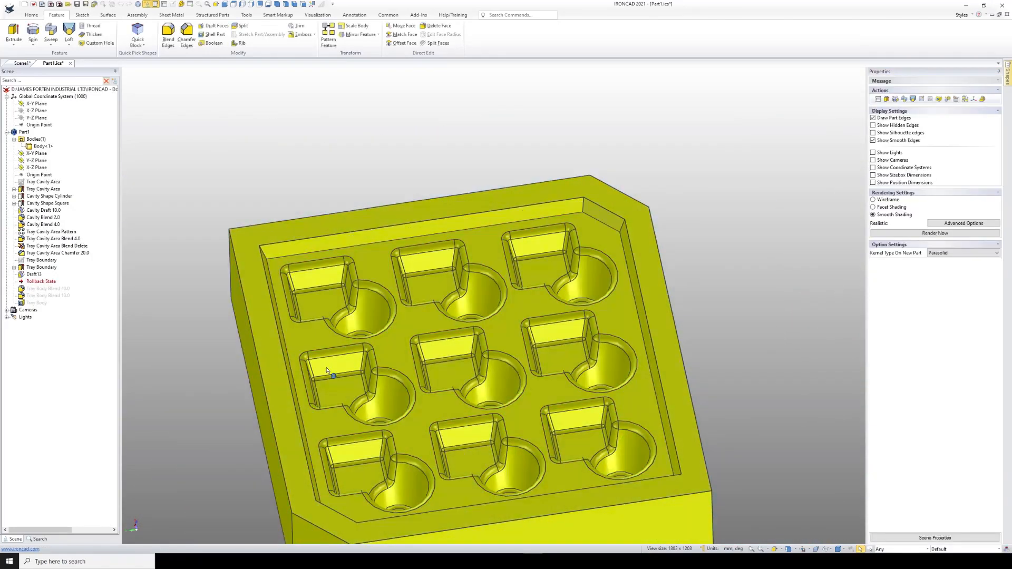
# Rename the new draft feature as Tray Boundary Draft 20.0
pyautogui.click(39, 275)
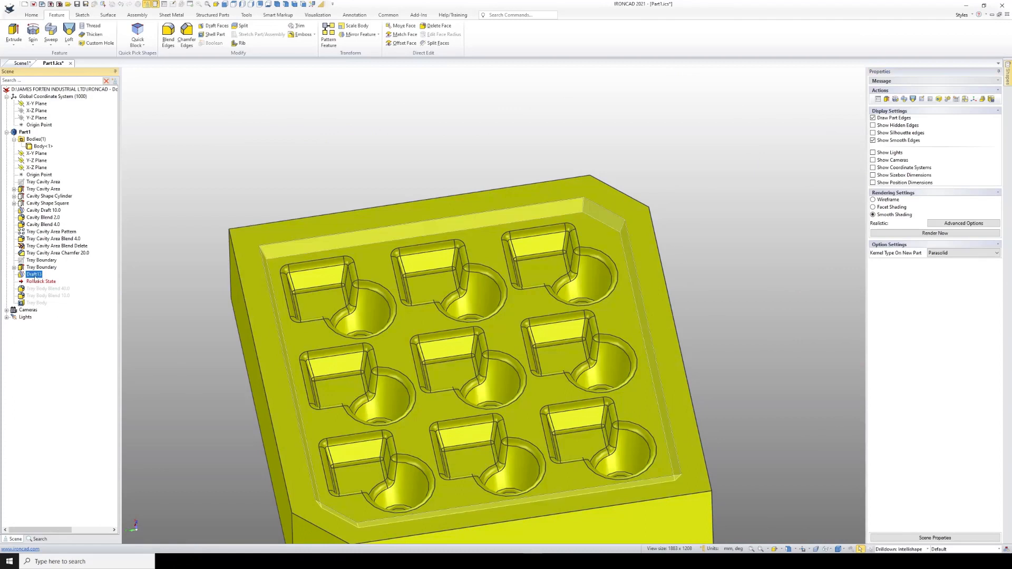
pyautogui.click(34, 274)
pyautogui.write('Tray Boundary')
pyautogui.press('Return')
pyautogui.click(176, 289)
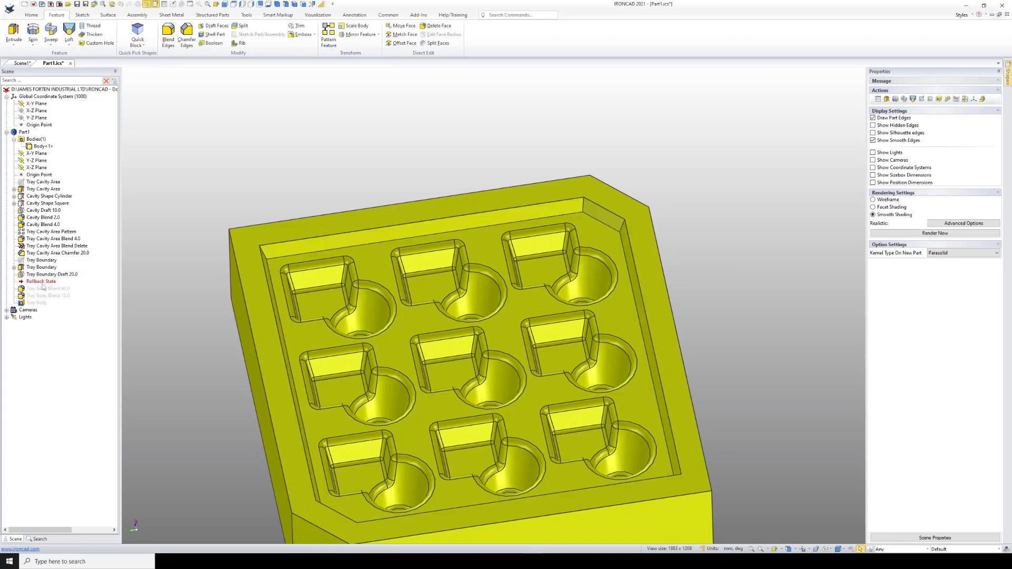
pyautogui.click(62, 275)
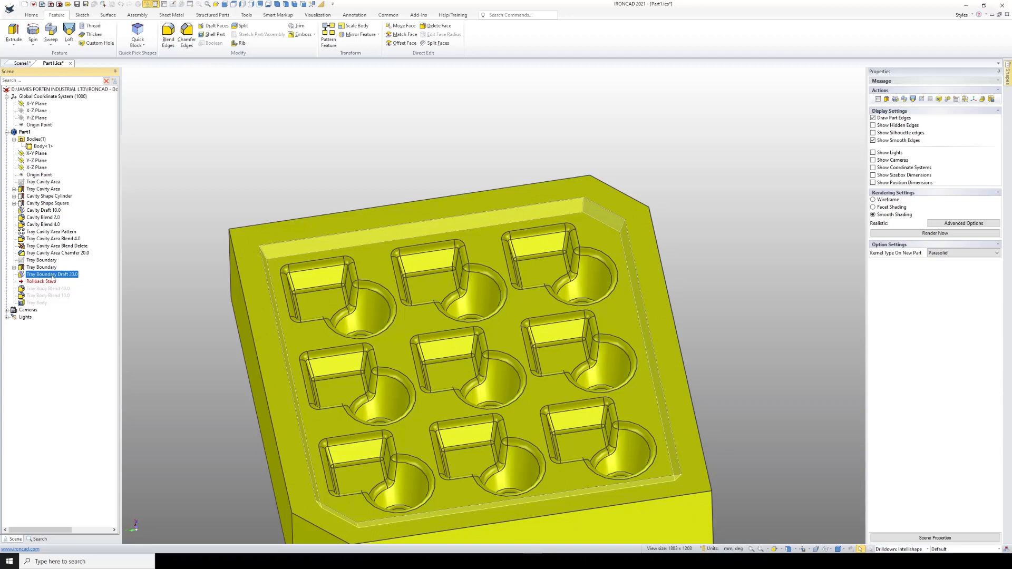
pyautogui.scroll(-3, 447, 290)
pyautogui.click(417, 154)
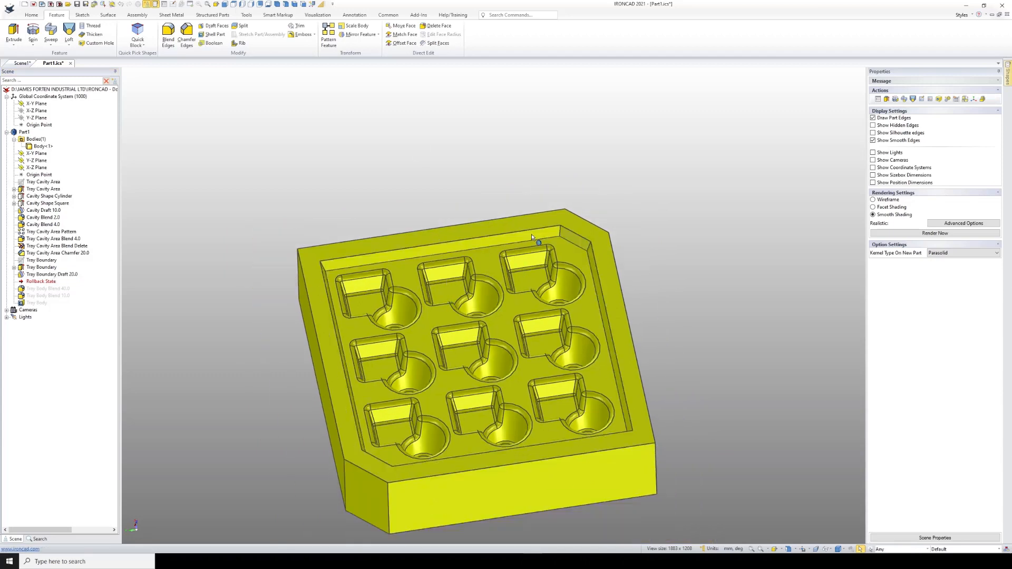
# Start a constant blend with a 20 mm radius and select one square inner corner edge of the rim
pyautogui.scroll(2, 328, 332)
pyautogui.moveTo(348, 393); pyautogui.dragTo(324, 422, button='middle')
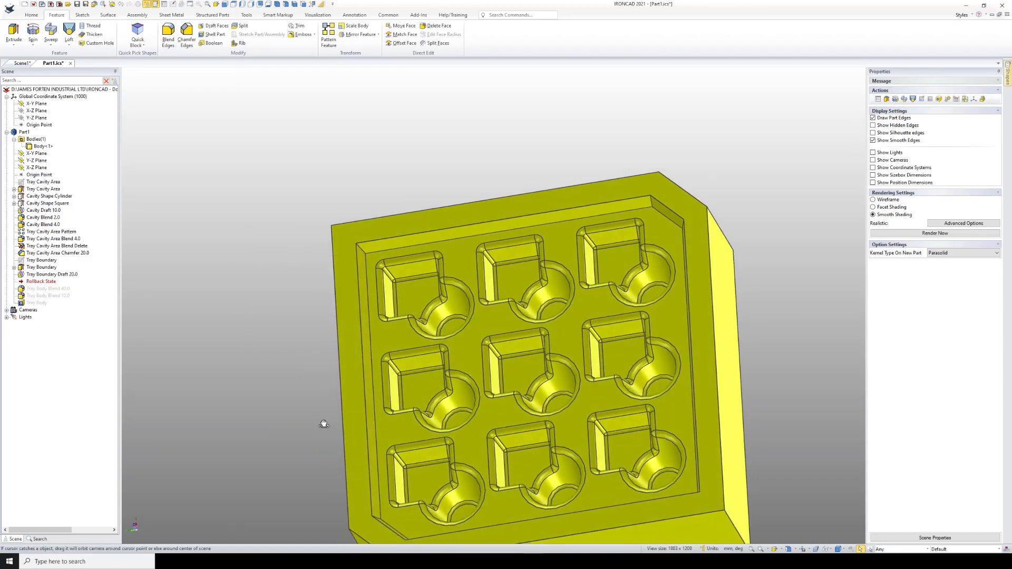
pyautogui.scroll(-2, 512, 433)
pyautogui.moveTo(512, 433); pyautogui.dragTo(583, 443, button='middle')
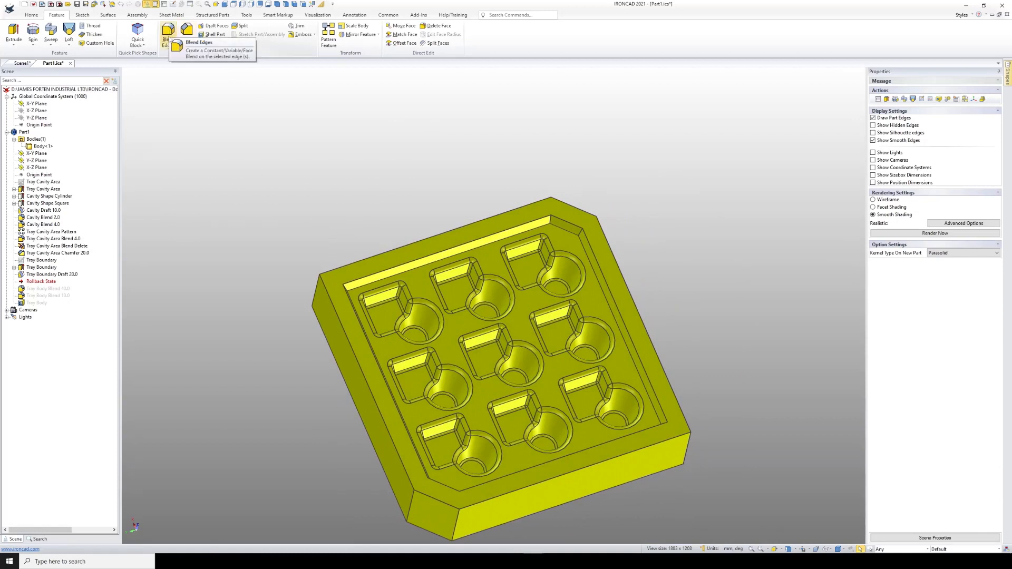
pyautogui.click(173, 32)
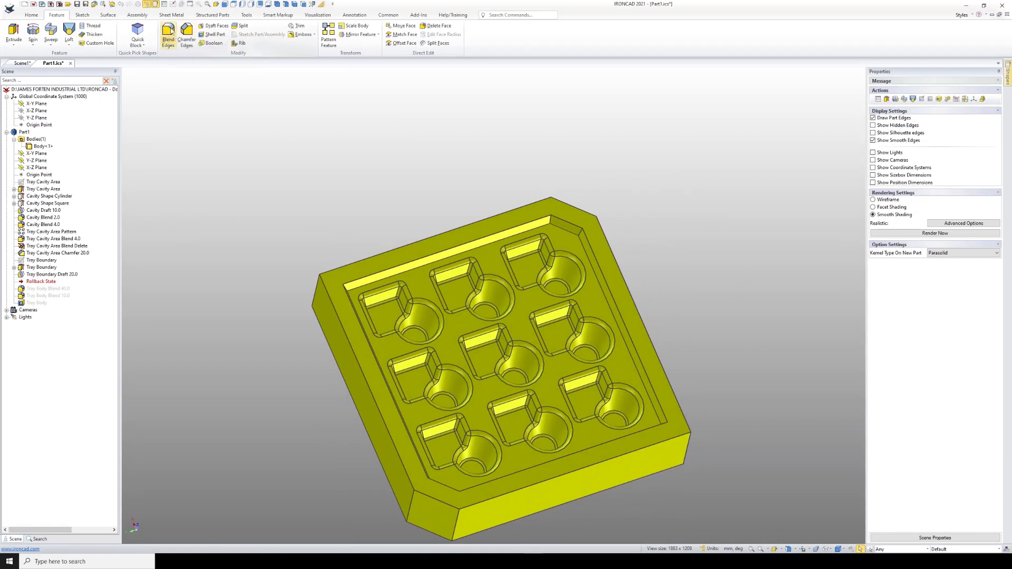
pyautogui.write('20')
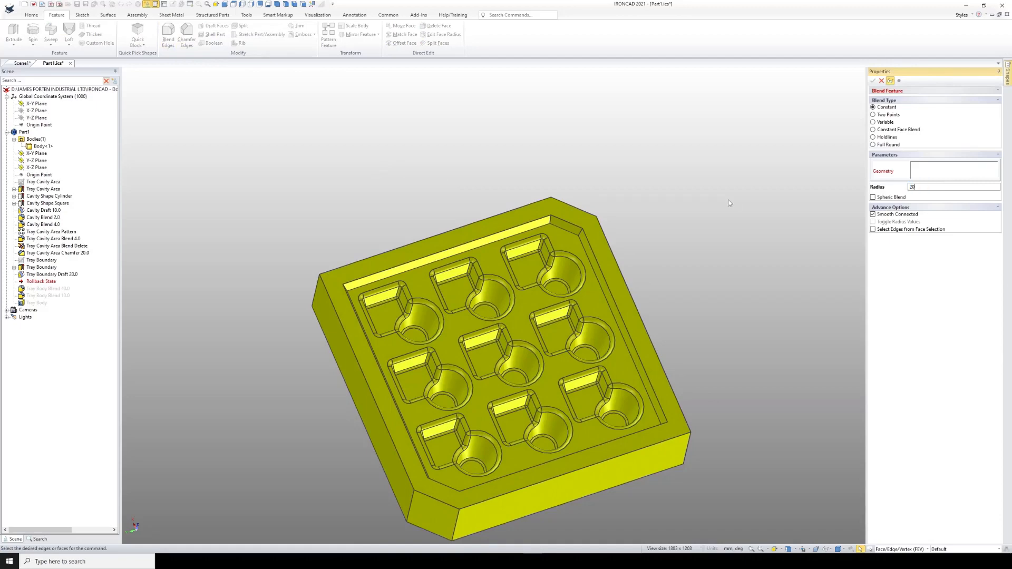
pyautogui.click(486, 388)
pyautogui.moveTo(486, 388); pyautogui.dragTo(387, 399, button='middle')
pyautogui.scroll(3, 387, 399)
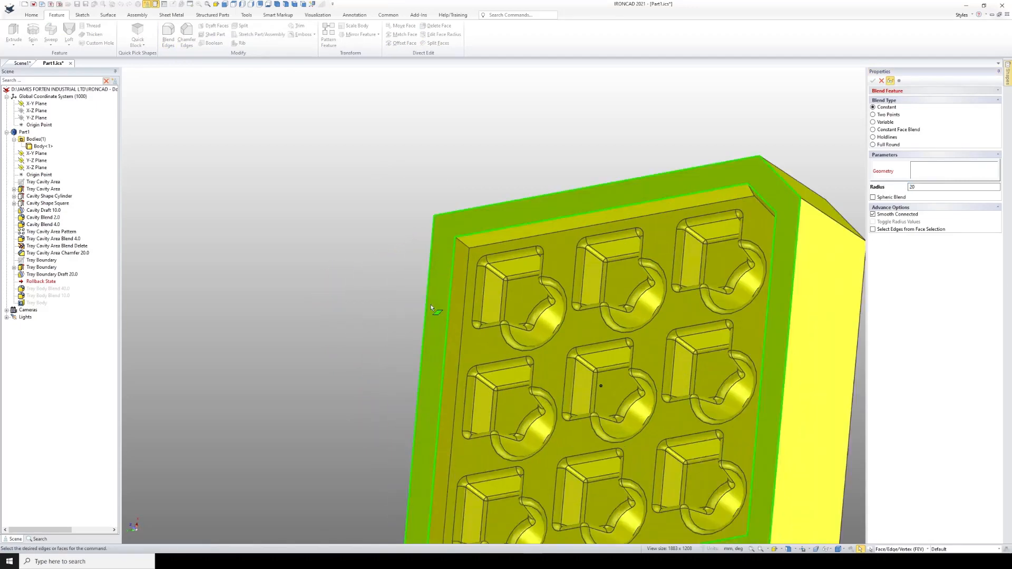
pyautogui.click(478, 236)
pyautogui.scroll(-5, 481, 244)
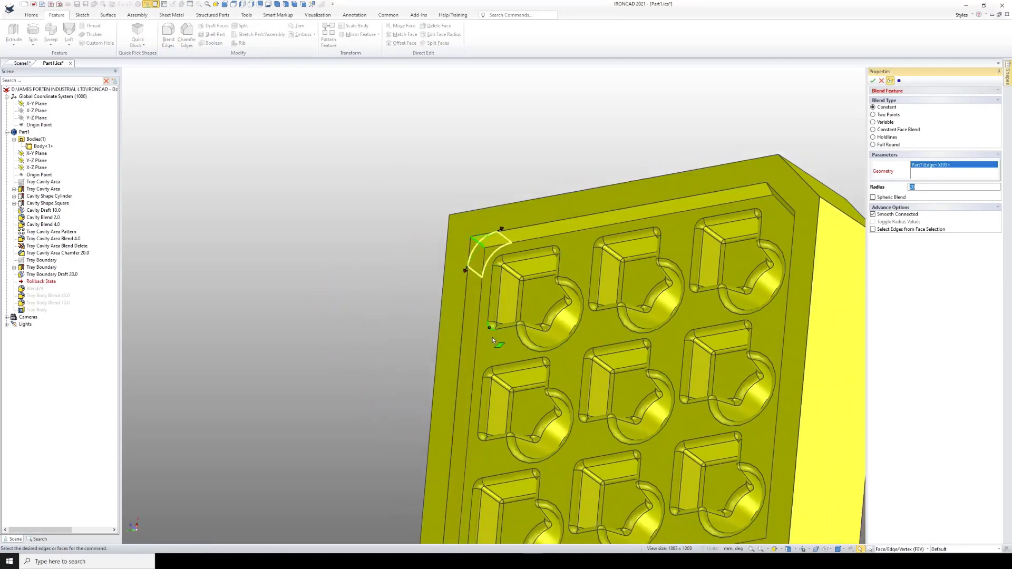
# Add the diagonally opposite square inner corner edge to the 20 mm blend and apply it
pyautogui.moveTo(609, 425); pyautogui.dragTo(734, 441, button='middle')
pyautogui.scroll(5, 561, 402)
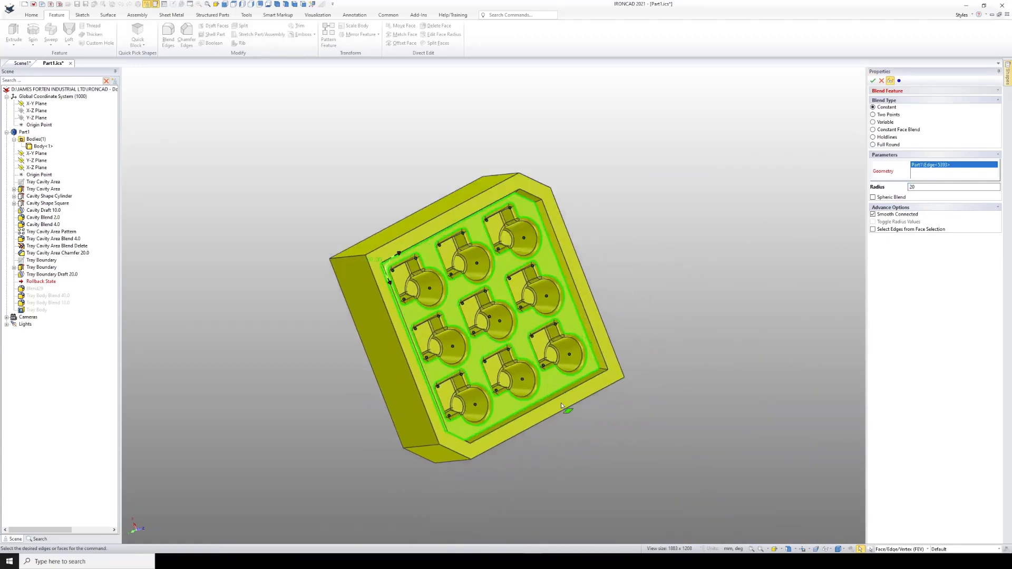
pyautogui.click(576, 252)
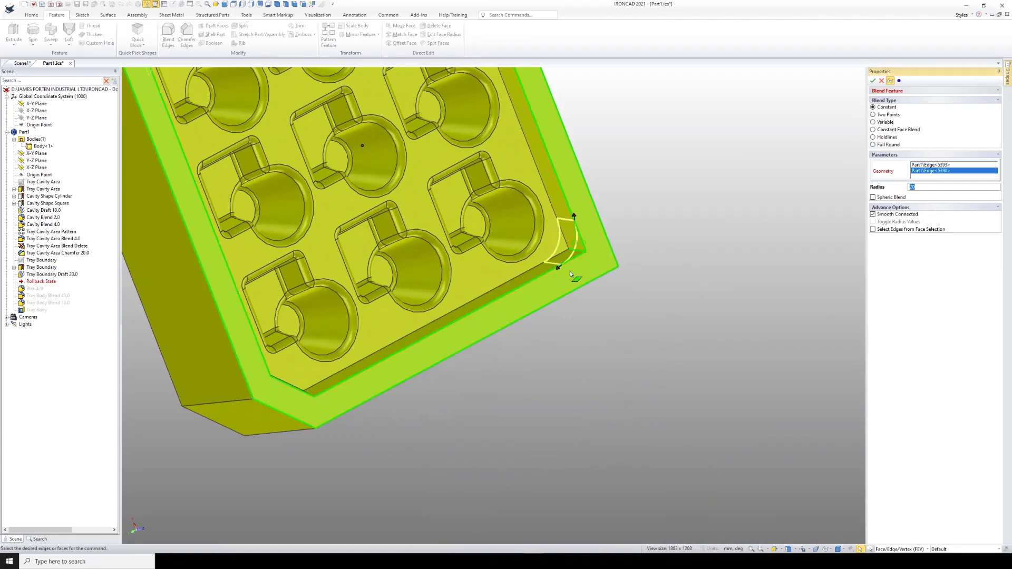
pyautogui.click(872, 81)
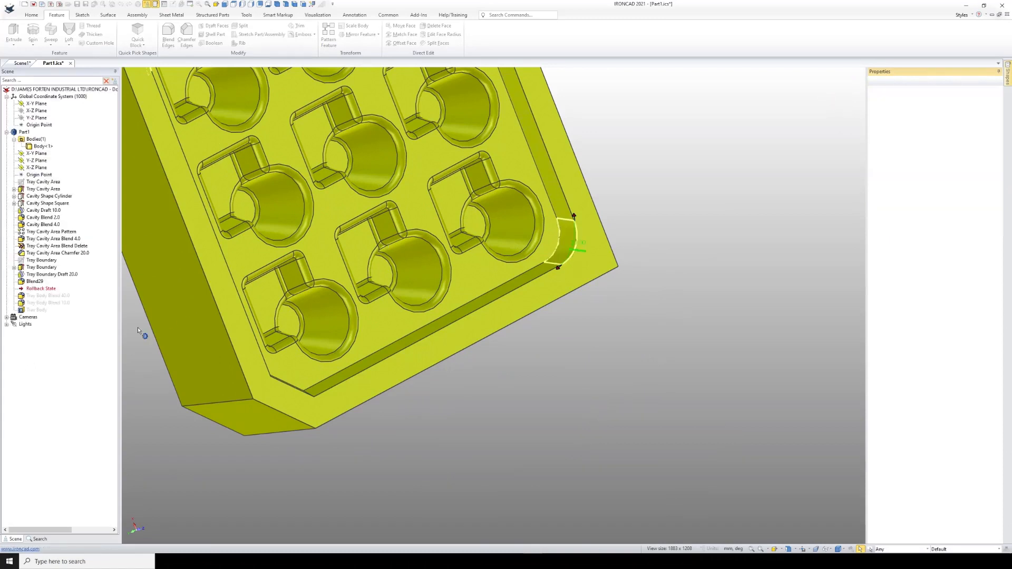
# Rename the new blend feature as Tray Boundary Blend 20.0
pyautogui.click(32, 282)
pyautogui.click(33, 282)
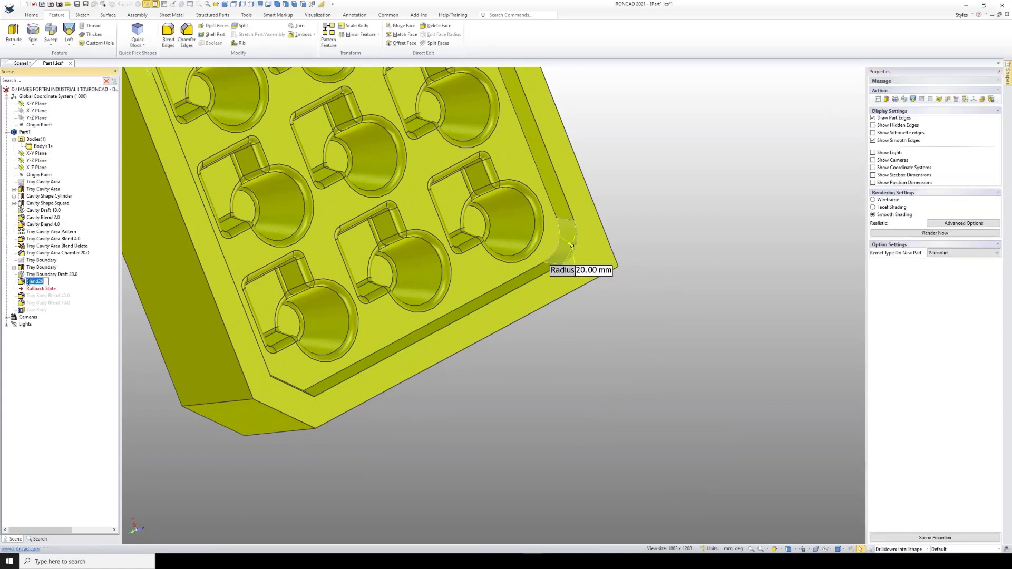
pyautogui.click(27, 281)
pyautogui.write('Tray Boundary')
pyautogui.press('BackSpace')
pyautogui.press('BackSpace')
pyautogui.write('20.0')
pyautogui.press('Return')
pyautogui.scroll(-2, 348, 264)
pyautogui.click(652, 225)
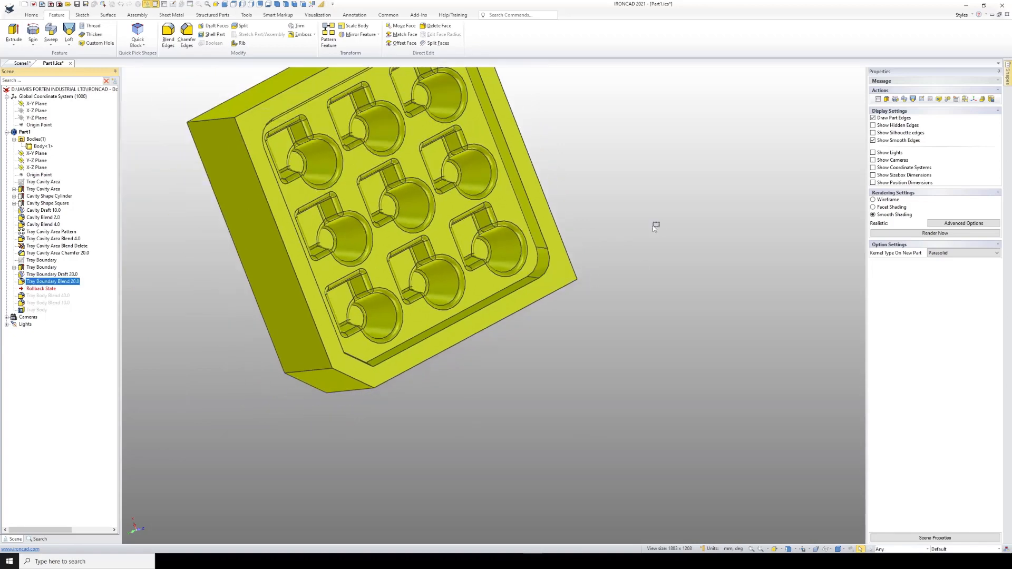
# Start a 10 mm constant blend and select both vertical inner edges at one chamfered corner of the rim
pyautogui.moveTo(462, 191)
pyautogui.mouseDown(button='middle')
pyautogui.moveTo(401, 117)
pyautogui.moveTo(462, 212)
pyautogui.mouseUp(button='middle')
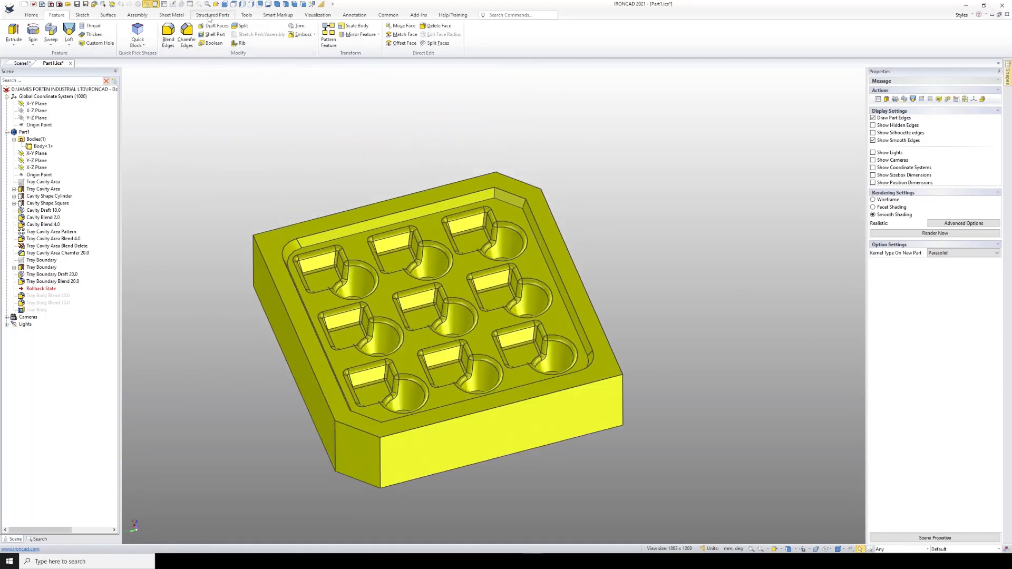
pyautogui.click(171, 32)
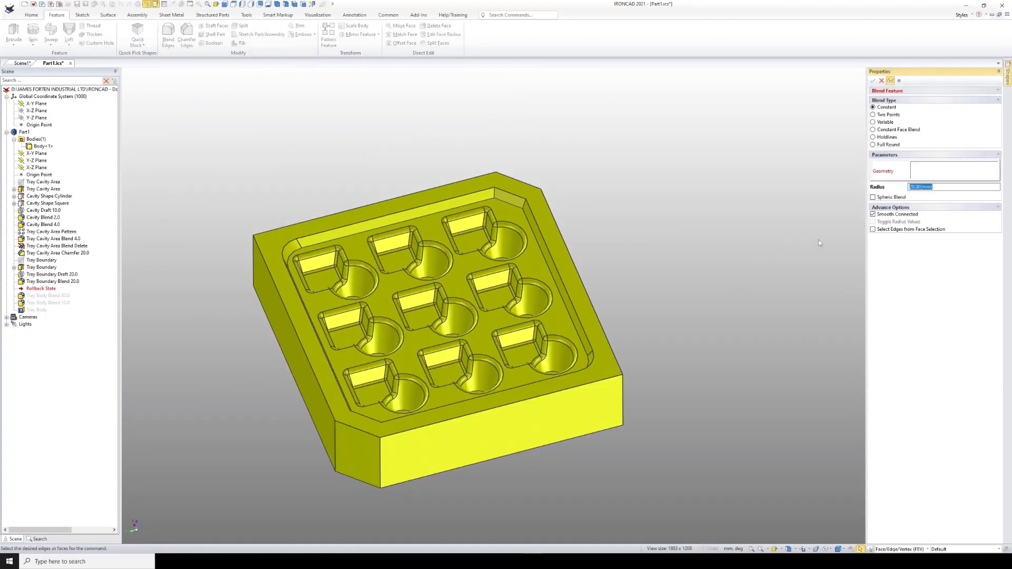
pyautogui.write('10')
pyautogui.scroll(5, 463, 264)
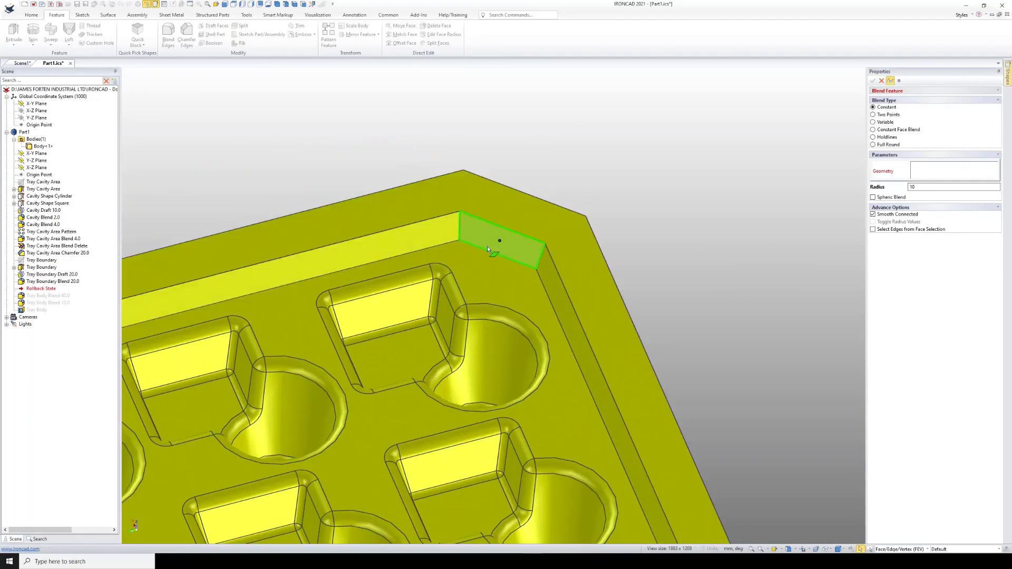
pyautogui.click(538, 263)
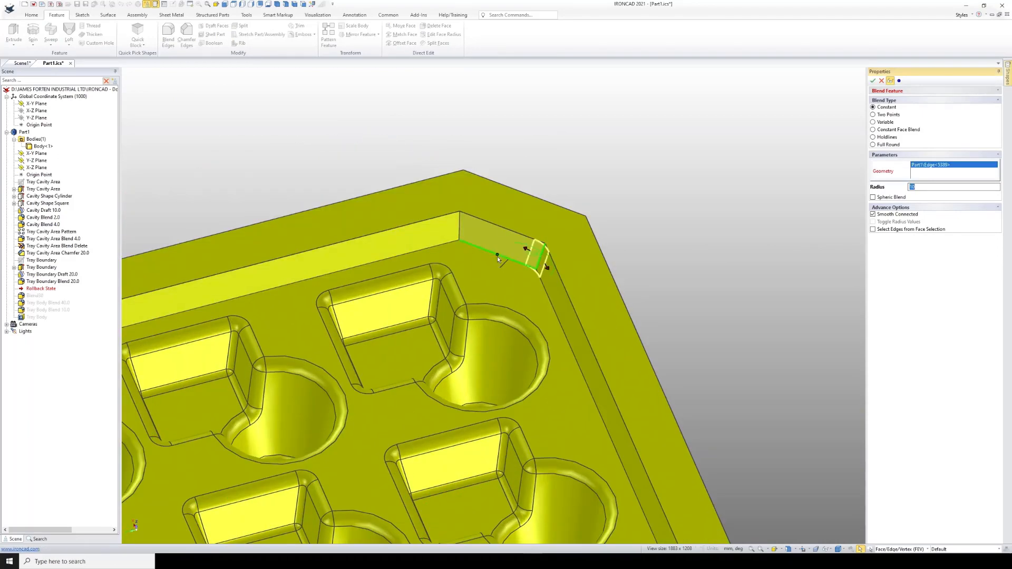
pyautogui.click(457, 235)
pyautogui.scroll(-5, 464, 343)
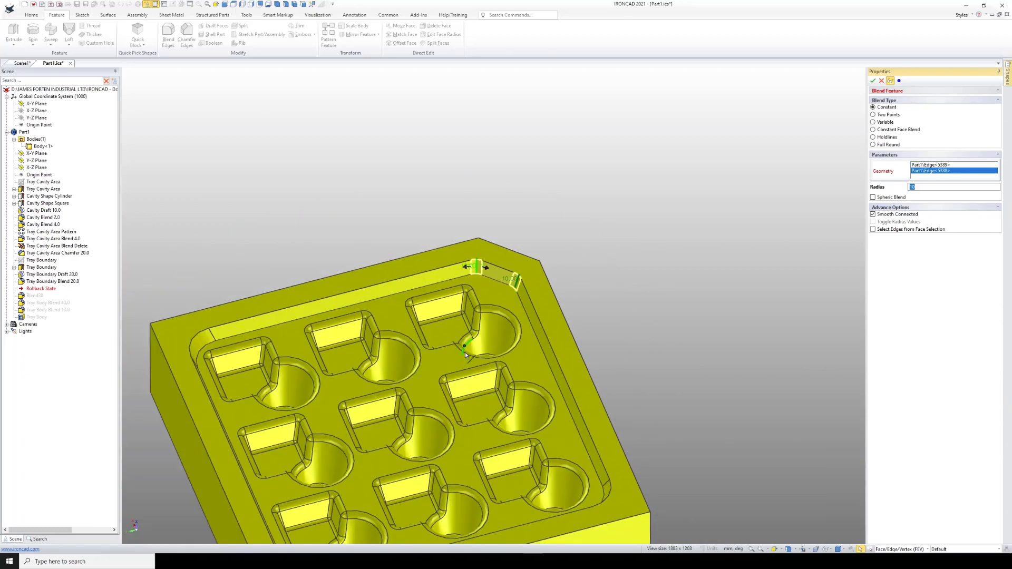
# Add both inner edges at the opposite chamfered corner to the 10 mm blend and apply it
pyautogui.moveTo(462, 465); pyautogui.dragTo(268, 467, button='middle')
pyautogui.moveTo(540, 399); pyautogui.dragTo(565, 450, button='middle')
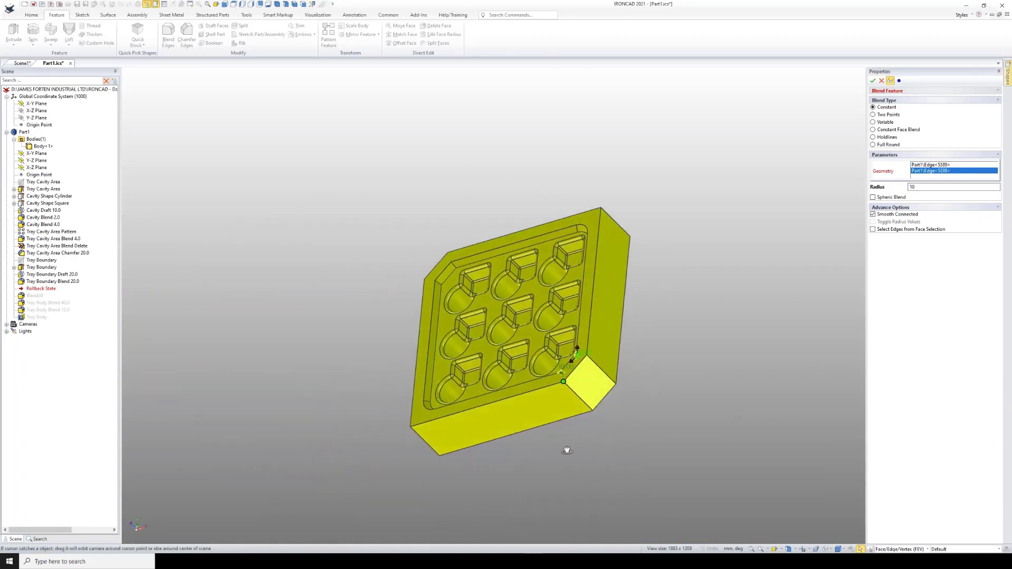
pyautogui.scroll(7, 477, 317)
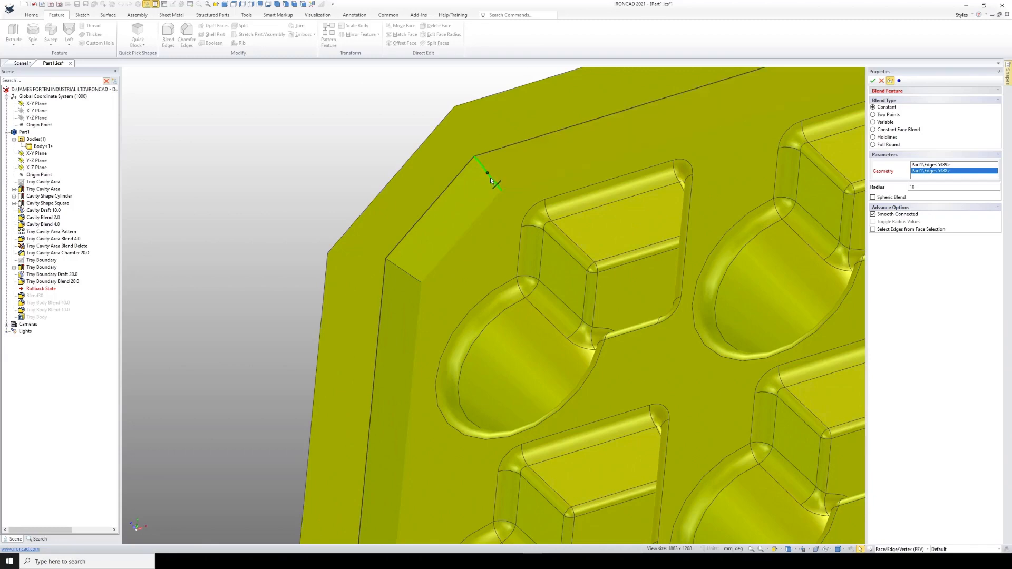
pyautogui.click(490, 178)
pyautogui.click(409, 276)
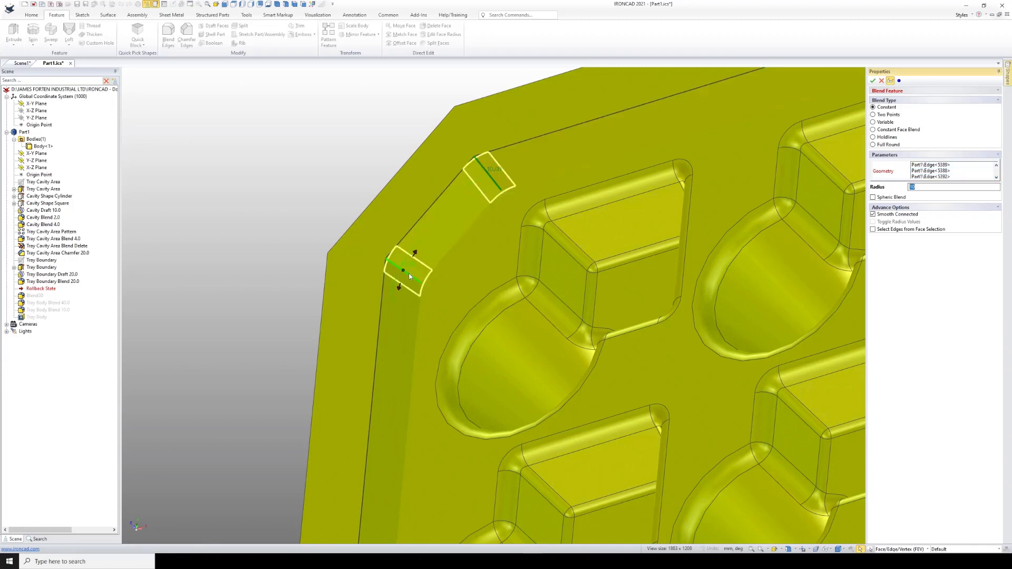
pyautogui.scroll(-3, 453, 273)
pyautogui.moveTo(459, 274); pyautogui.dragTo(590, 261, button='middle')
pyautogui.scroll(-3, 589, 261)
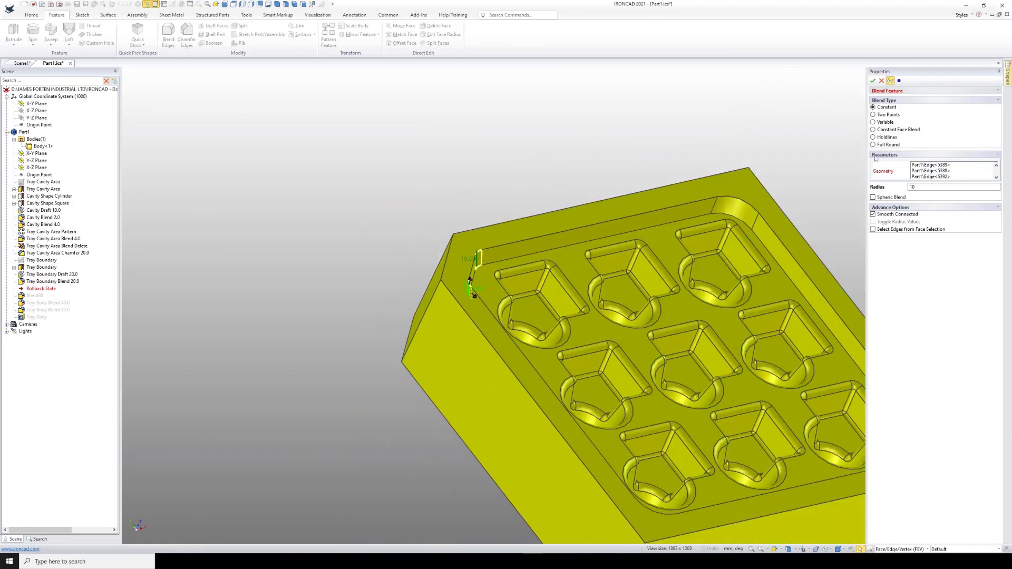
pyautogui.click(873, 81)
# Rename the newest blend feature as Tray Boundary Blend 10.0, reusing the name of the 20.0 blend
pyautogui.scroll(-2, 568, 296)
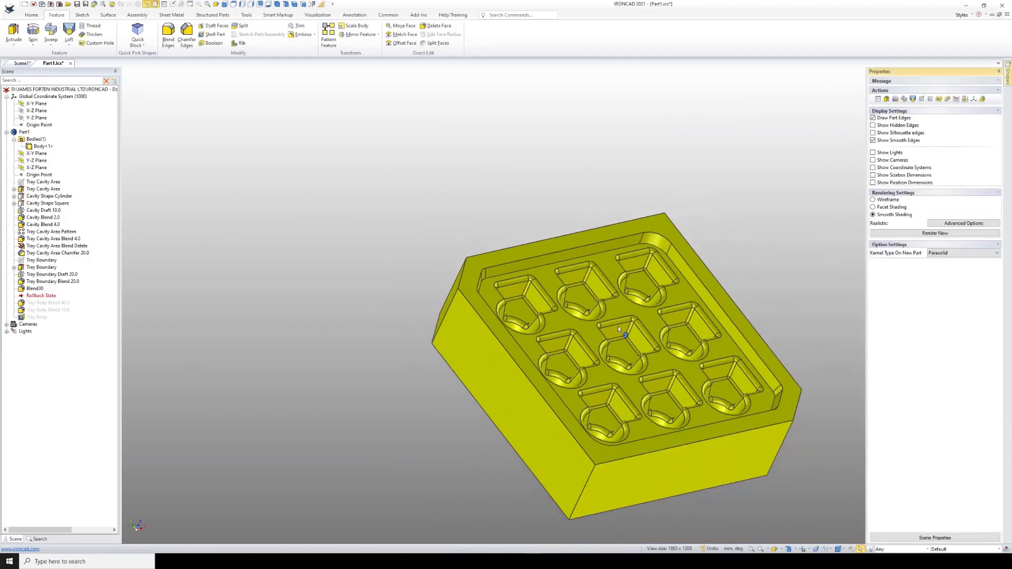
pyautogui.moveTo(618, 325); pyautogui.dragTo(549, 350, button='middle')
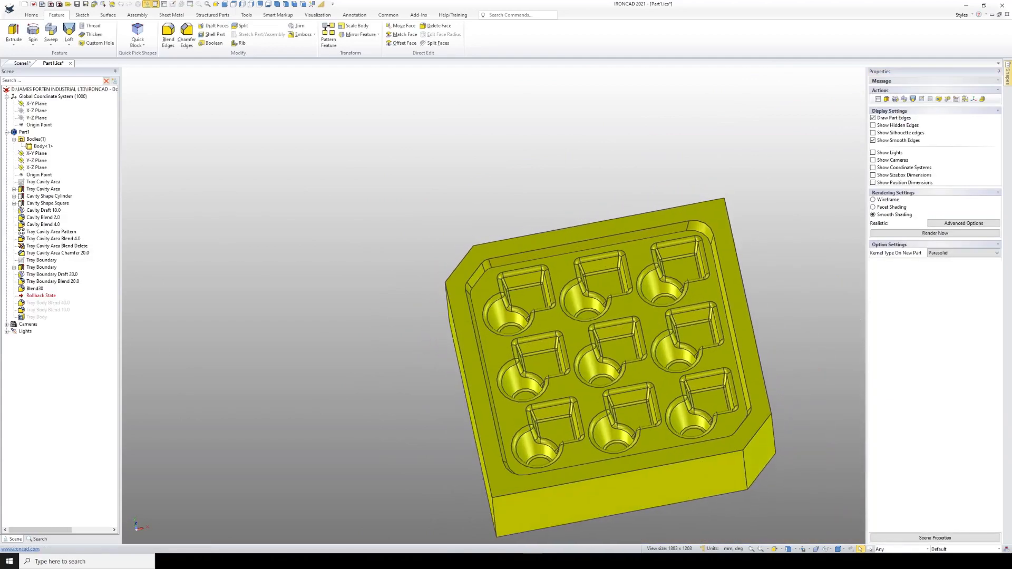
pyautogui.click(52, 281)
pyautogui.click(52, 281)
pyautogui.rightClick(55, 283)
pyautogui.click(56, 308)
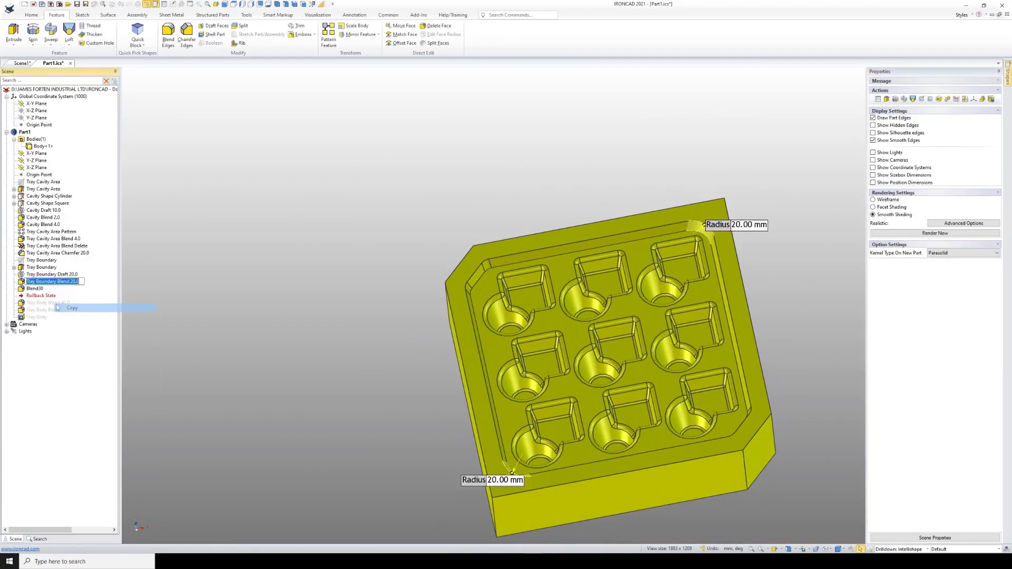
pyautogui.click(35, 288)
pyautogui.click(35, 289)
pyautogui.rightClick(34, 289)
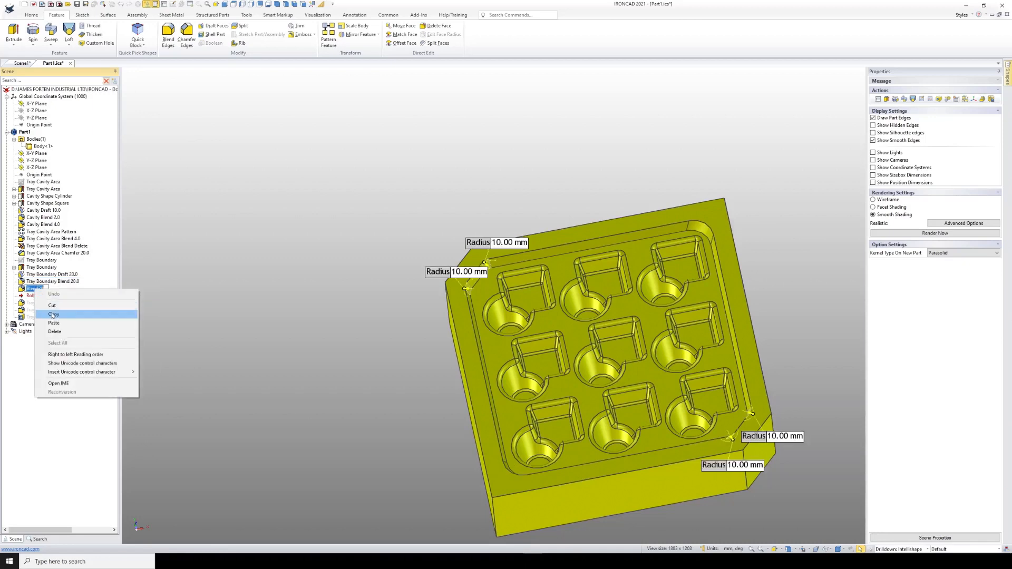
pyautogui.click(54, 323)
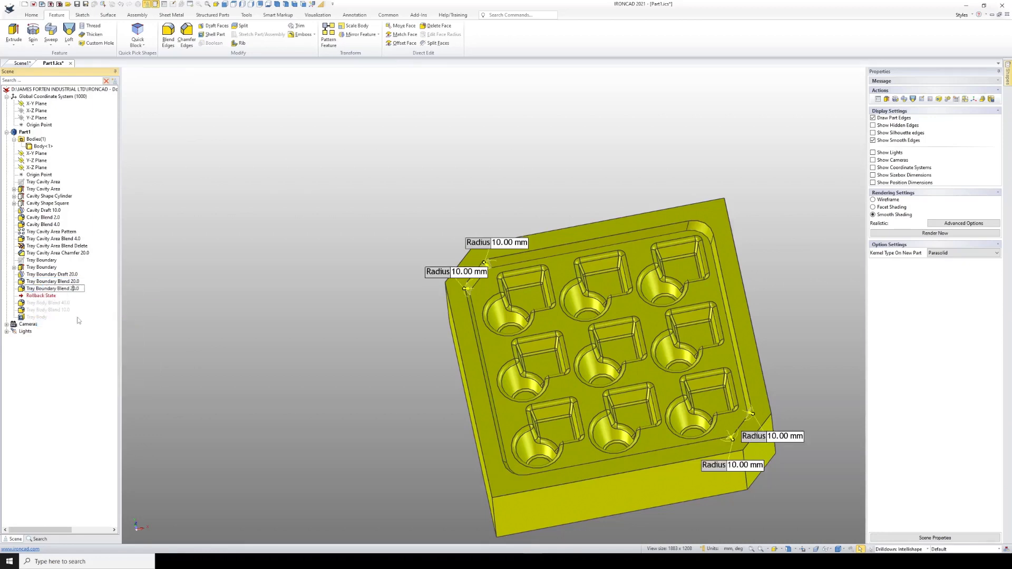
pyautogui.press('BackSpace')
pyautogui.write('1')
pyautogui.press('Return')
pyautogui.click(304, 294)
# Apply a 2 mm constant blend to the edge loop where the rim's inner wall meets the tray floor
pyautogui.scroll(2, 632, 245)
pyautogui.moveTo(407, 355); pyautogui.dragTo(421, 285, button='middle')
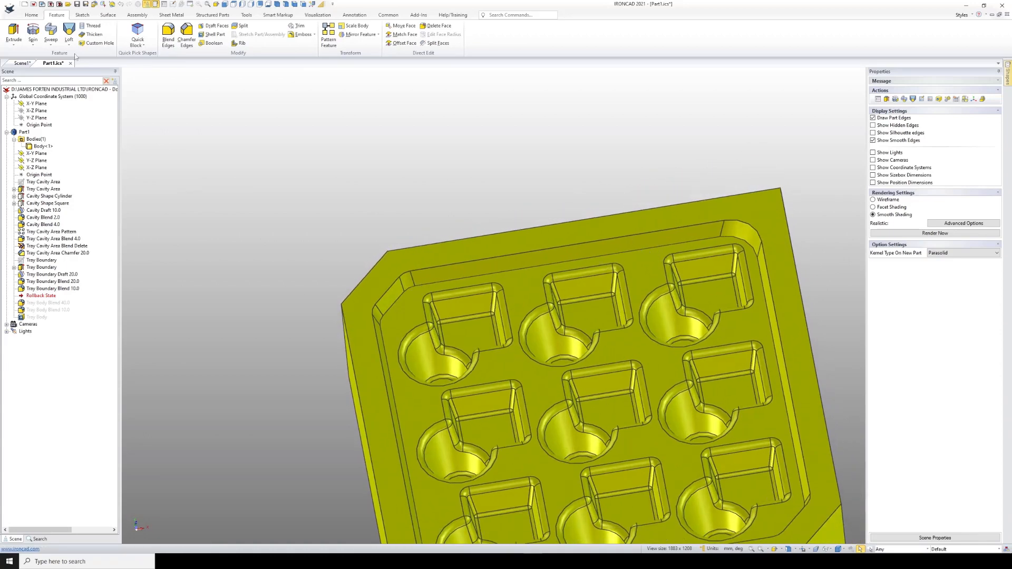
pyautogui.click(169, 35)
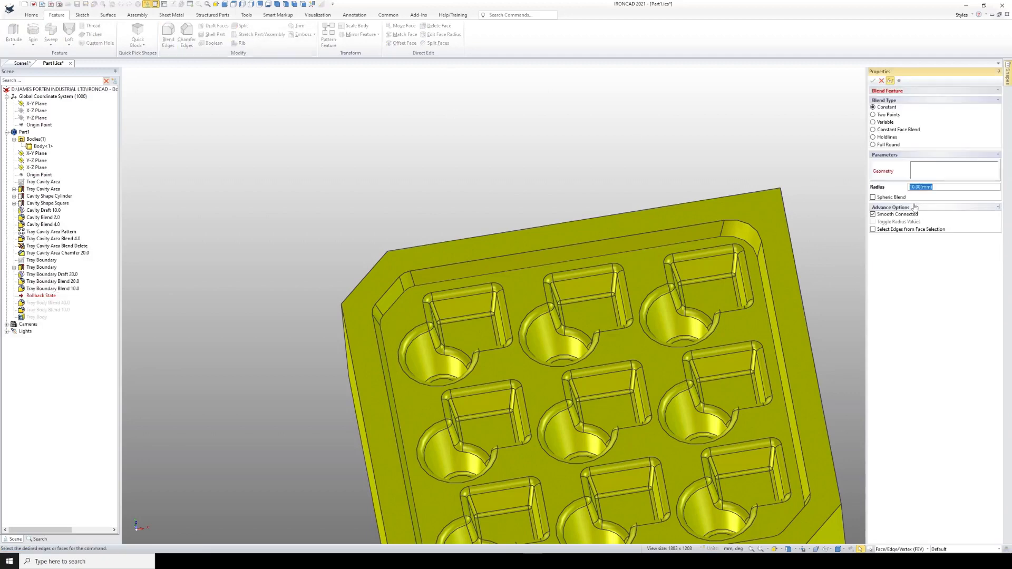
pyautogui.click(455, 279)
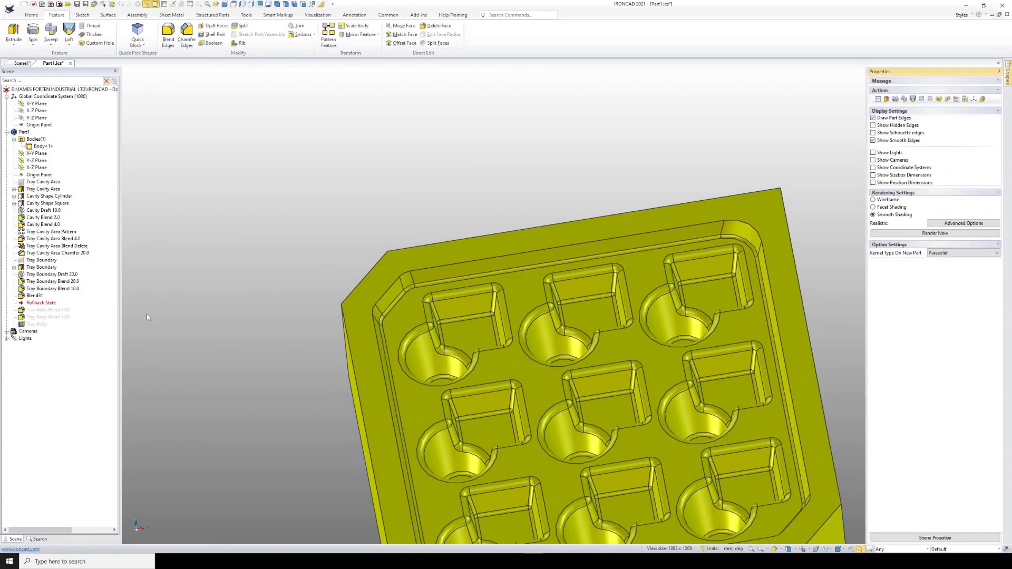
# Rename the floor-edge blend feature as Tray Boundary Blend 2.0
pyautogui.click(36, 296)
pyautogui.click(36, 295)
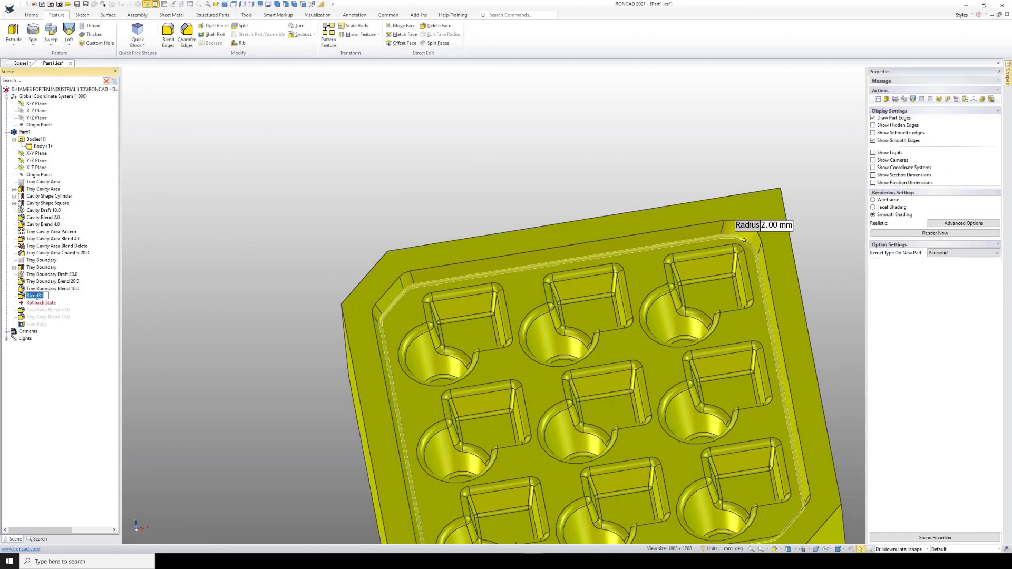
pyautogui.hotkey('ctrl', 'v')
pyautogui.press('BackSpace')
pyautogui.click(199, 308)
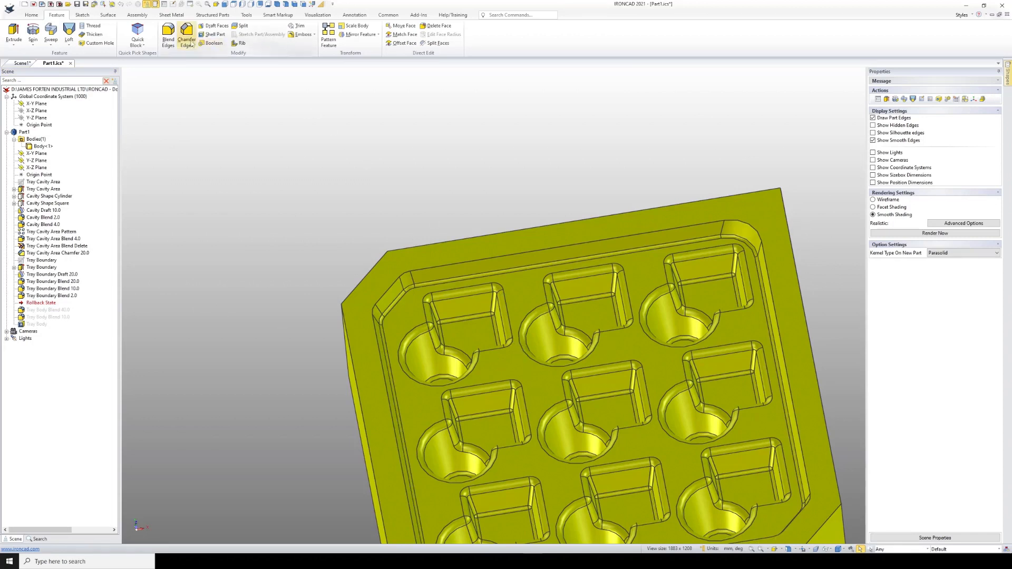
# Apply a 4 mm constant blend to the upper inner edge loop of the rim
pyautogui.click(168, 33)
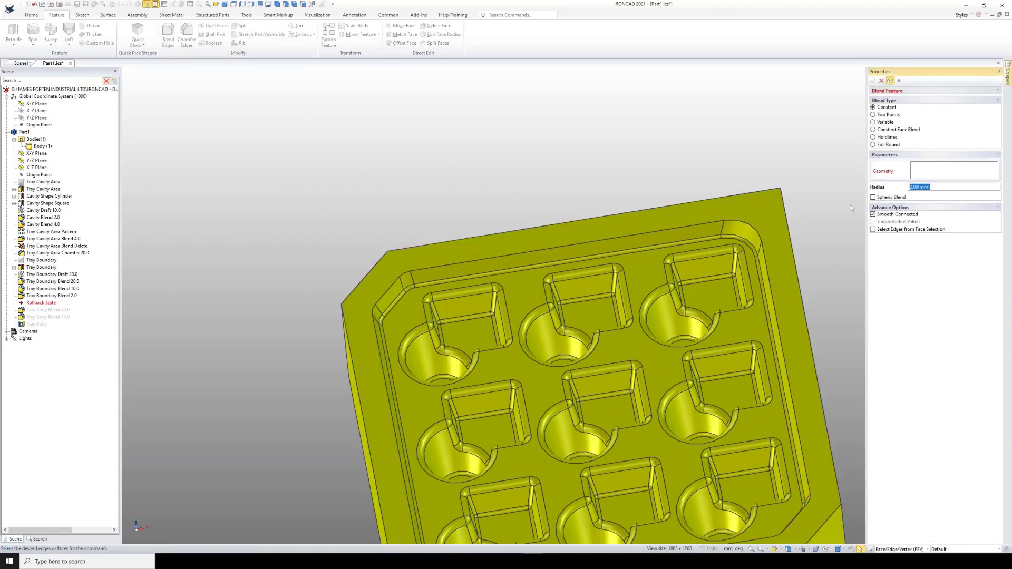
pyautogui.write('4')
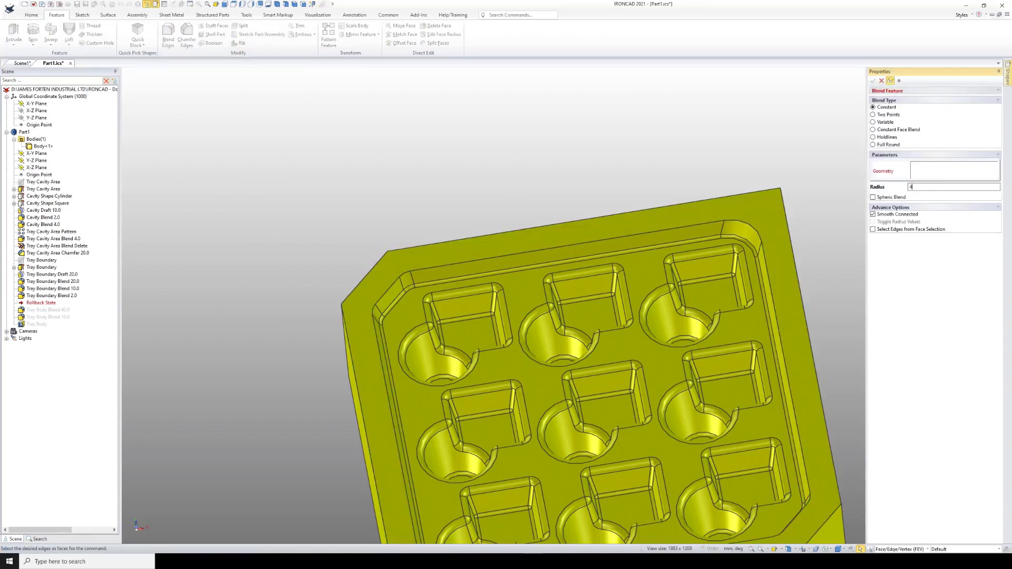
pyautogui.click(468, 262)
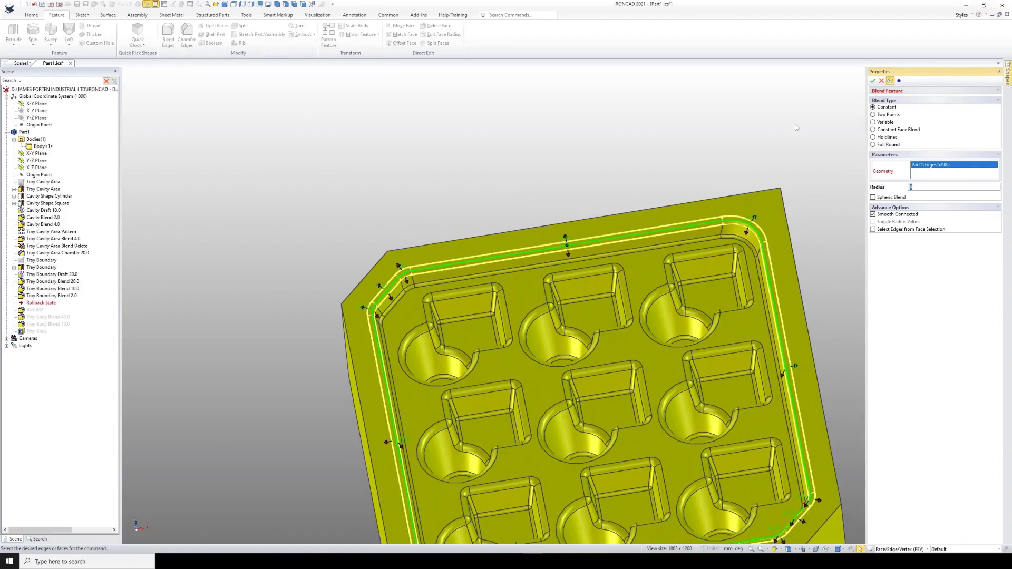
pyautogui.click(872, 81)
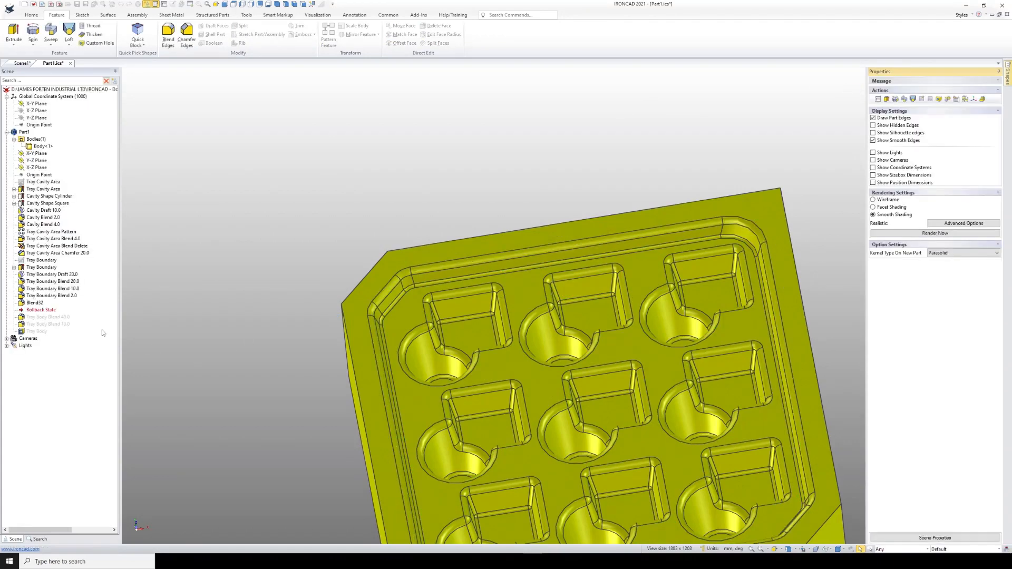
# Rename the upper rim edge blend feature as Tray Boundary Blend 4.0
pyautogui.click(35, 303)
pyautogui.click(35, 303)
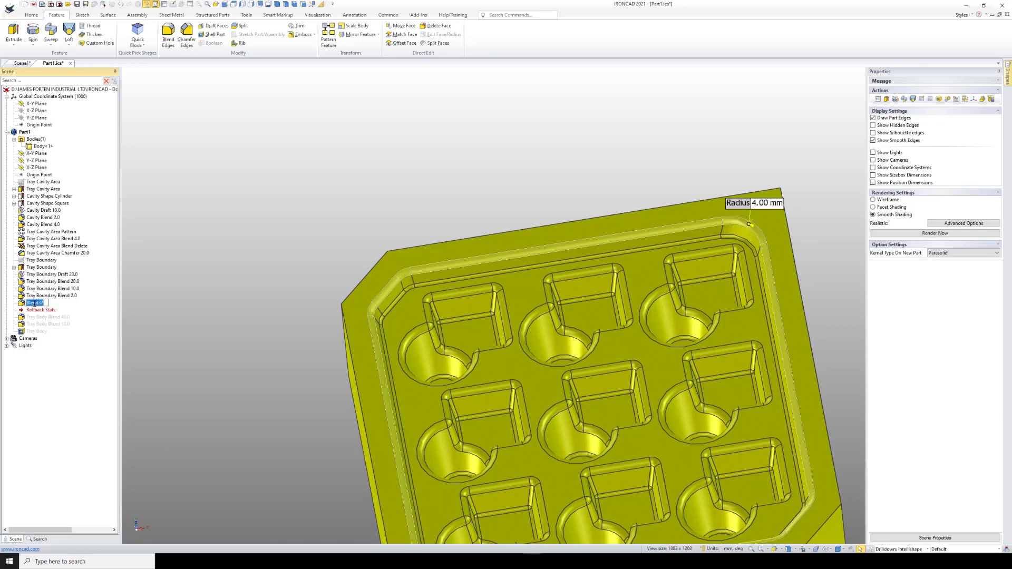
pyautogui.hotkey('ctrl', 'v')
pyautogui.press('BackSpace')
pyautogui.press('BackSpace')
pyautogui.write('4')
pyautogui.press('Return')
pyautogui.click(182, 316)
# Roll the feature history forward past Tray Body Blend 40.0, Tray Body Blend 10.0 and the Tray Body shell
pyautogui.scroll(-5, 535, 462)
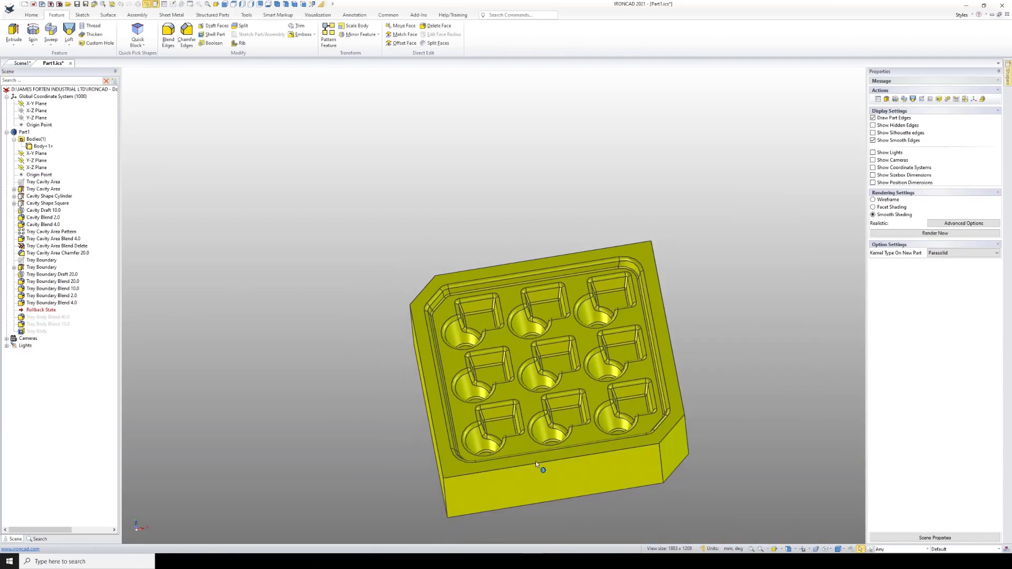
pyautogui.moveTo(523, 463); pyautogui.dragTo(417, 258, button='middle')
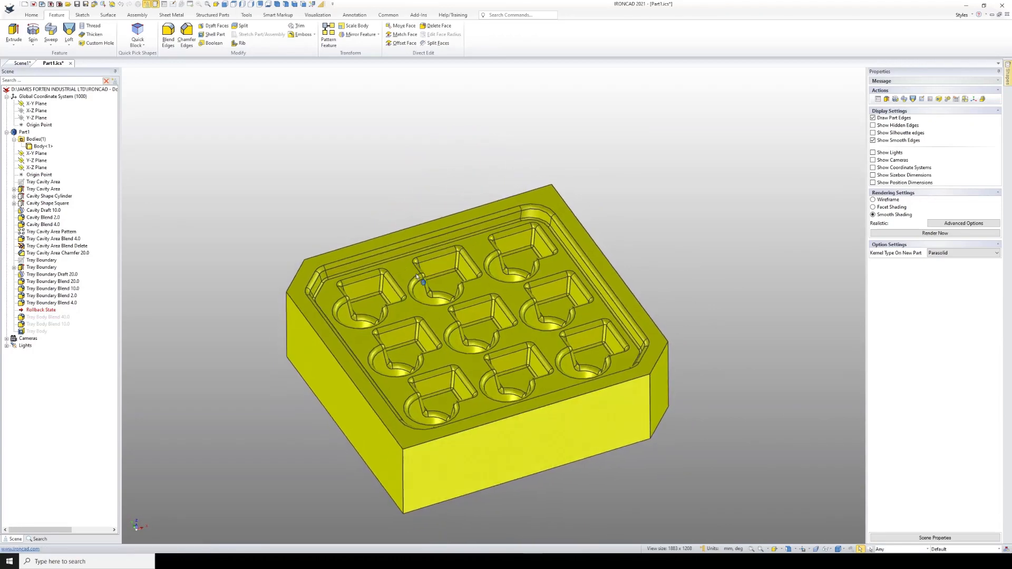
pyautogui.scroll(3, 238, 349)
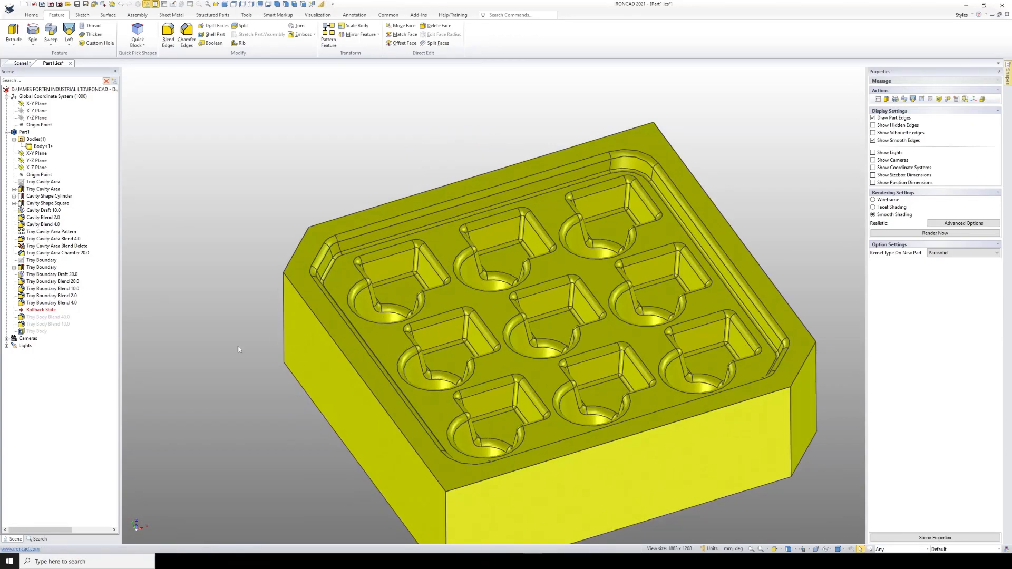
pyautogui.moveTo(44, 313); pyautogui.dragTo(45, 320)
pyautogui.scroll(-4, 577, 356)
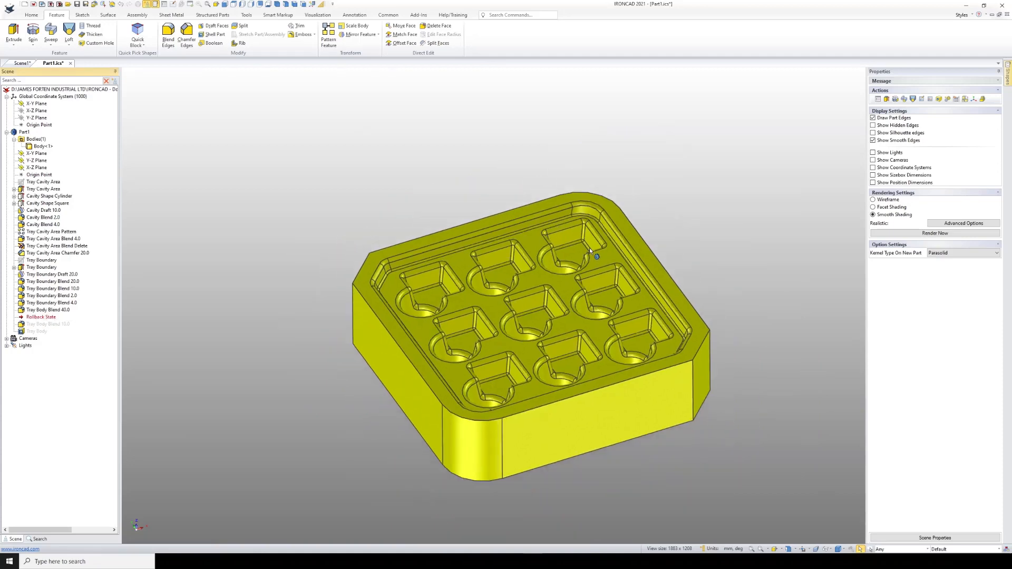
pyautogui.moveTo(590, 249)
pyautogui.mouseDown(button='middle')
pyautogui.moveTo(425, 323)
pyautogui.moveTo(583, 261)
pyautogui.mouseUp(button='middle')
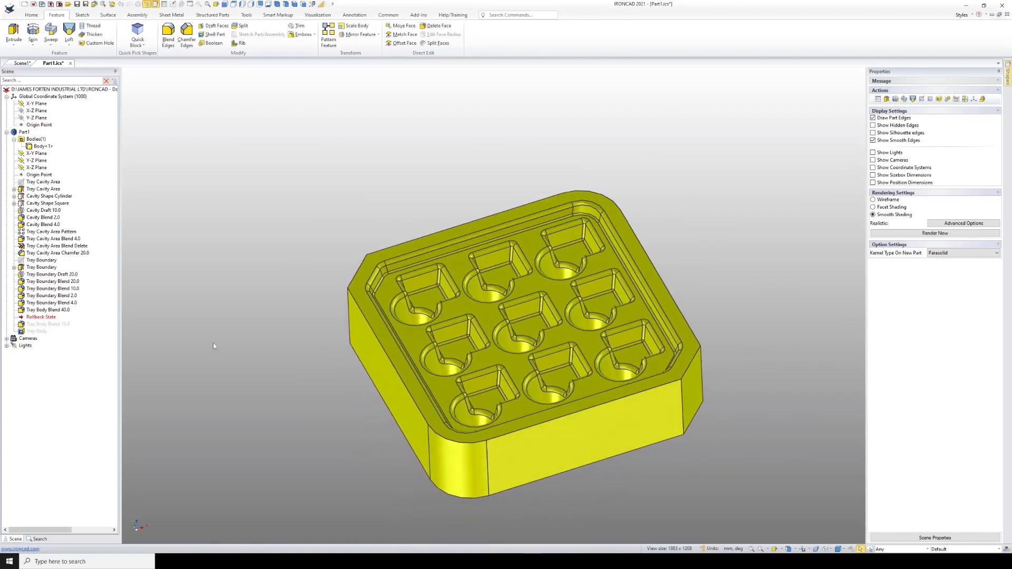
pyautogui.moveTo(44, 321); pyautogui.dragTo(45, 327)
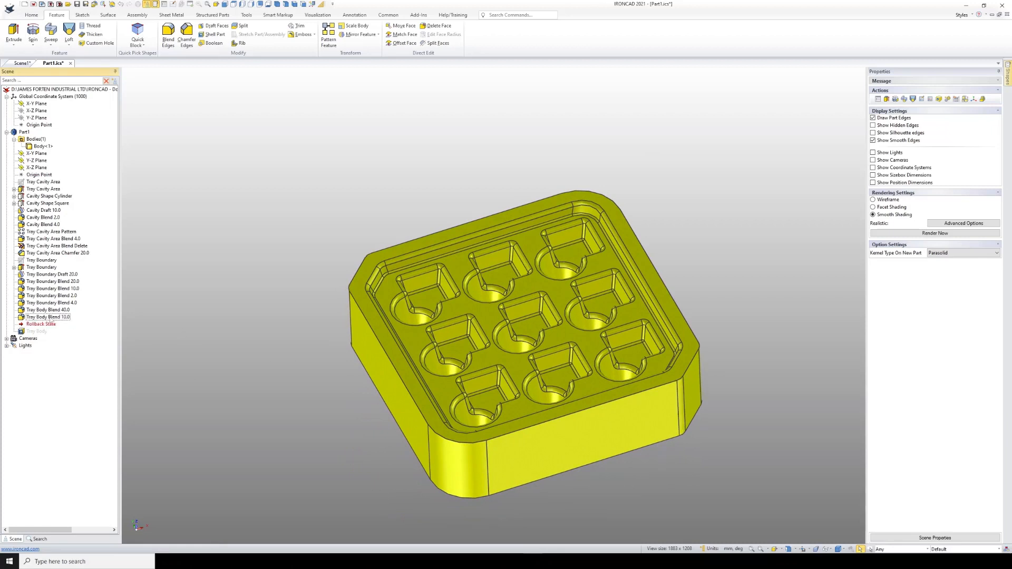
pyautogui.moveTo(41, 327); pyautogui.dragTo(42, 333)
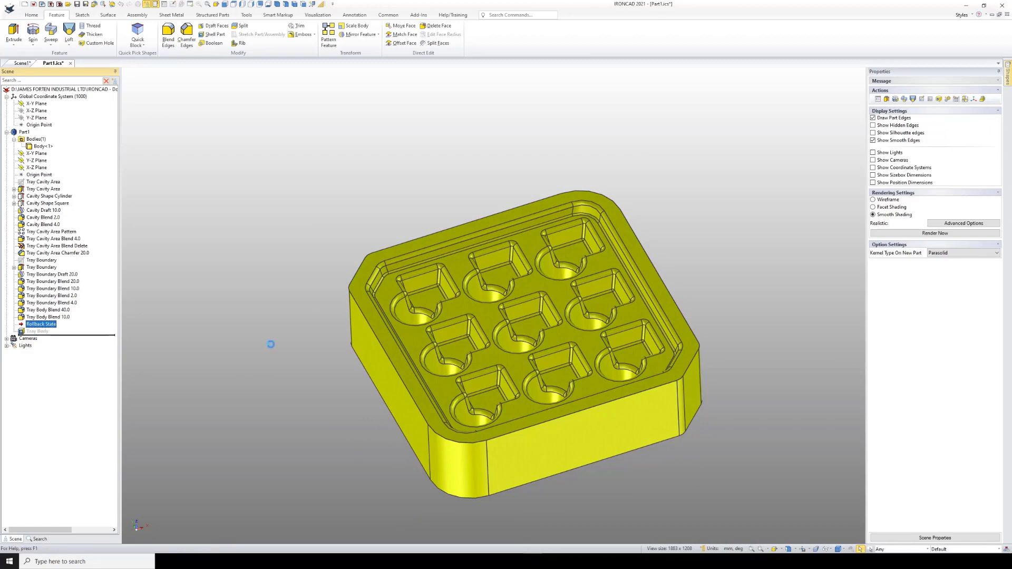
# Examine the shelled tray's raised rim, cavities and underside from several angles
pyautogui.moveTo(498, 356); pyautogui.dragTo(610, 249, button='middle')
pyautogui.moveTo(488, 260); pyautogui.dragTo(542, 290, button='middle')
pyautogui.scroll(3, 428, 305)
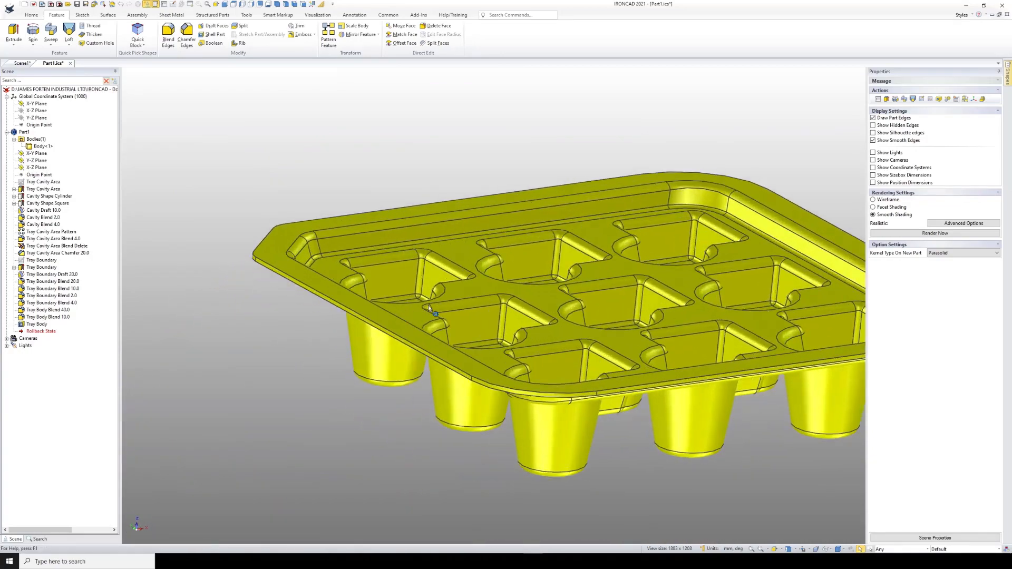
pyautogui.moveTo(428, 305); pyautogui.dragTo(411, 337, button='middle')
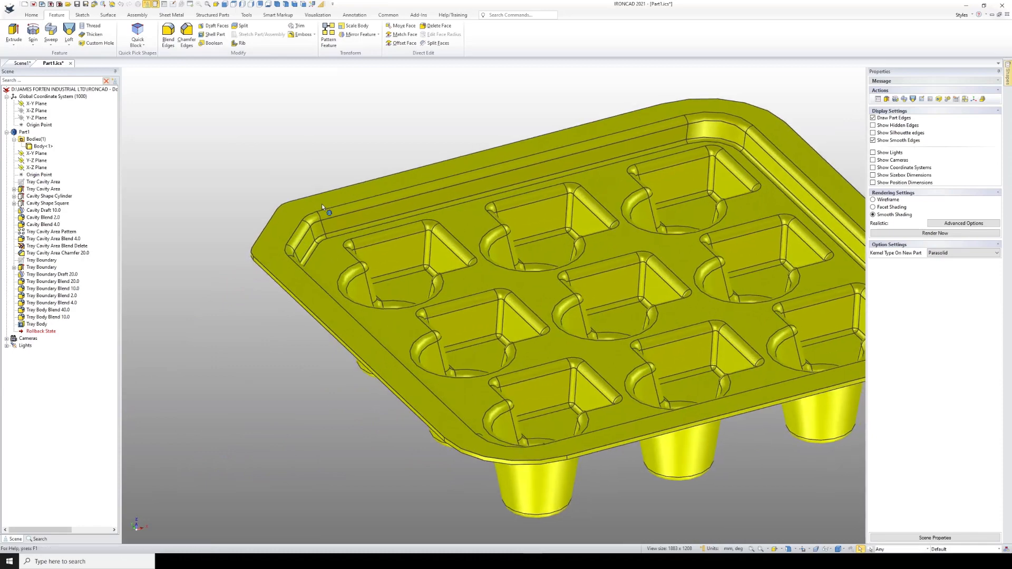
pyautogui.scroll(-2, 369, 274)
pyautogui.moveTo(472, 315); pyautogui.dragTo(589, 264, button='middle')
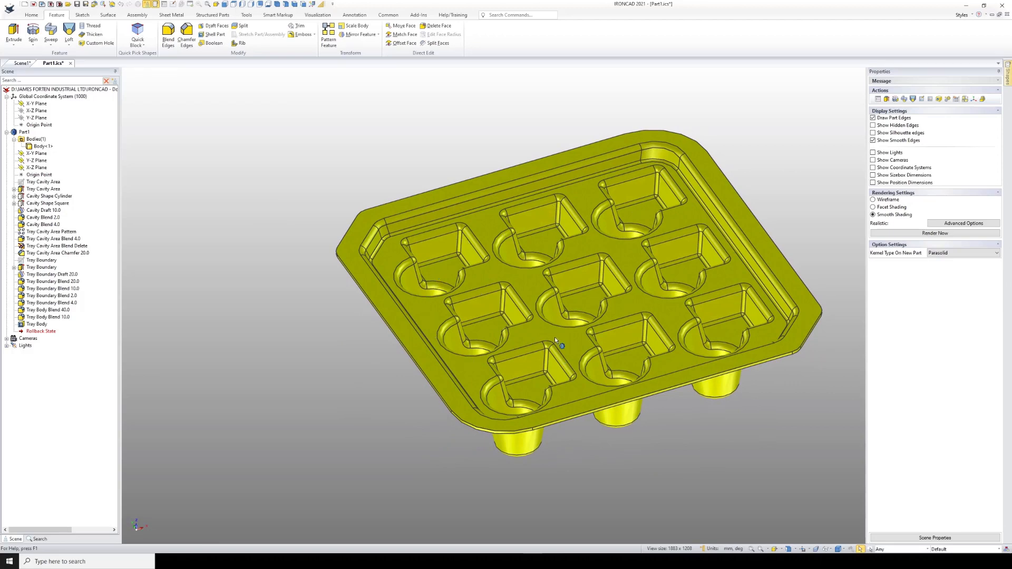
pyautogui.moveTo(555, 337)
pyautogui.mouseDown(button='middle')
pyautogui.moveTo(540, 216)
pyautogui.moveTo(548, 347)
pyautogui.mouseUp(button='middle')
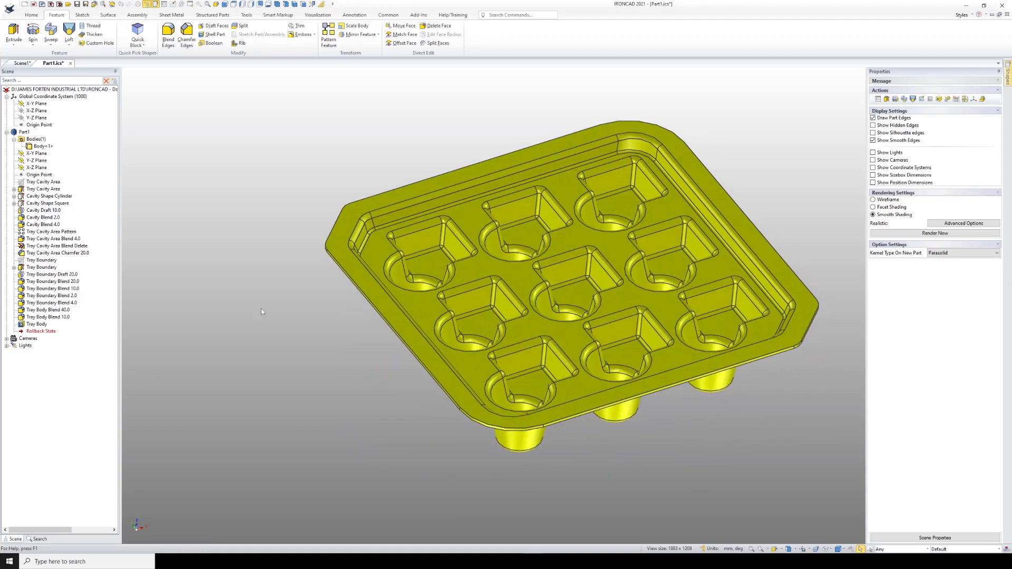
# Set the length dimension of the Tray Cavity Area sketch along the tray's back edge to 360 mm
pyautogui.click(37, 183)
pyautogui.scroll(-5, 437, 292)
pyautogui.scroll(2, 700, 341)
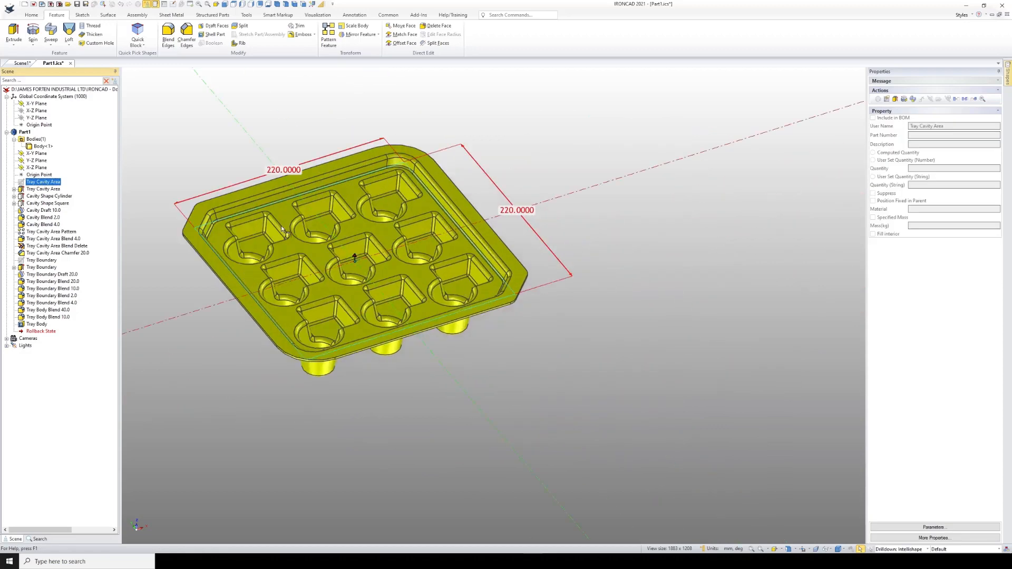
pyautogui.scroll(2, 305, 217)
pyautogui.doubleClick(351, 193)
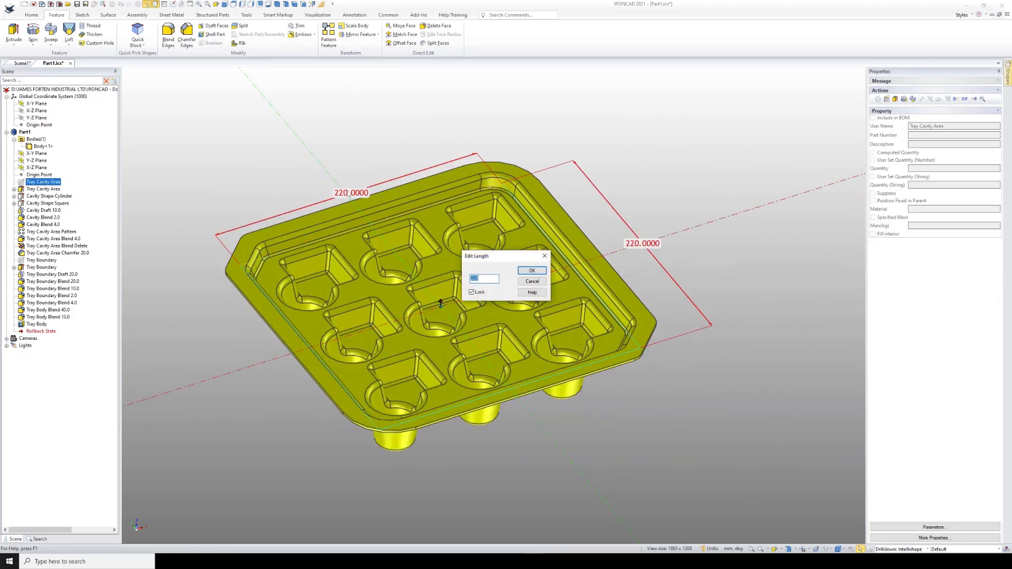
pyautogui.press('Return')
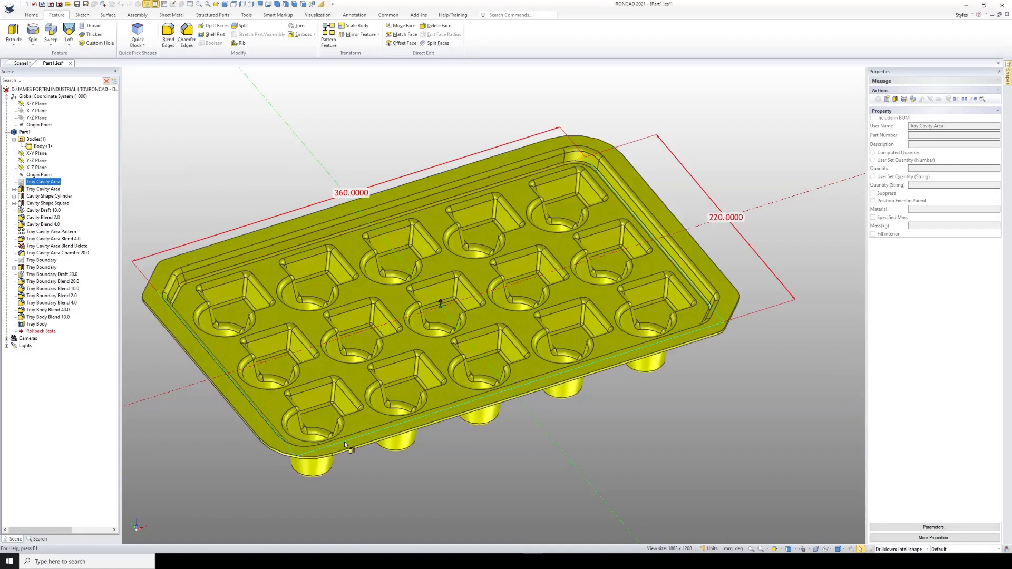
# Enlarge the remaining 220 mm dimension of the Tray Cavity Area sketch to fit five rows of cavities
pyautogui.doubleClick(726, 220)
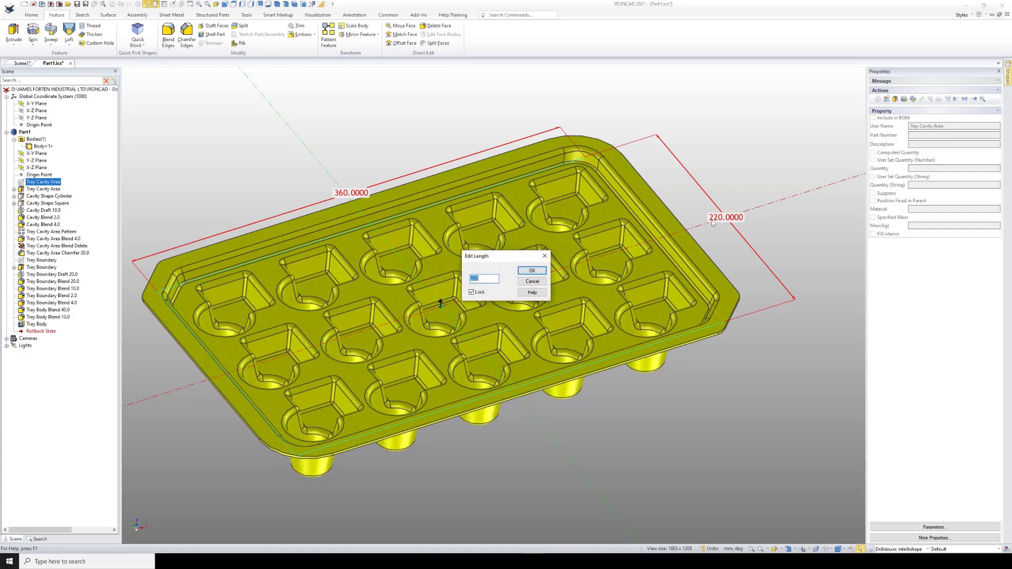
pyautogui.press('Return')
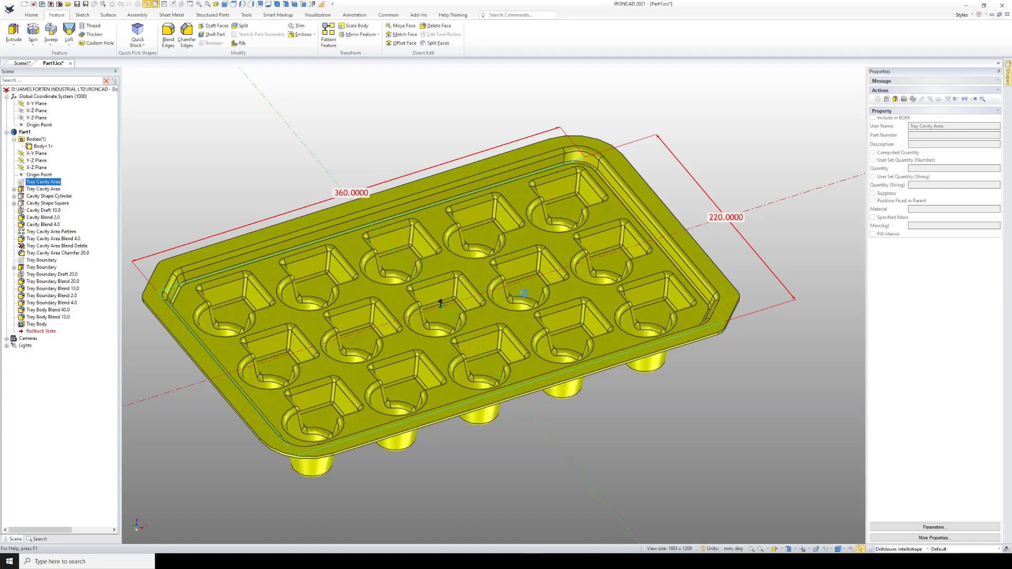
pyautogui.scroll(-2, 524, 293)
pyautogui.click(632, 211)
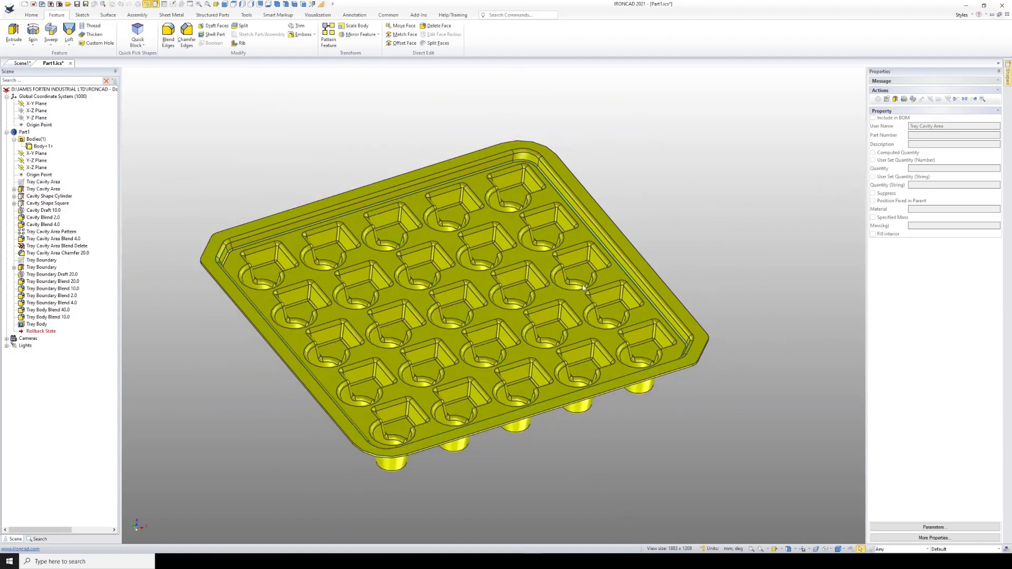
pyautogui.moveTo(509, 289); pyautogui.dragTo(433, 356, button='middle')
pyautogui.scroll(1, 416, 339)
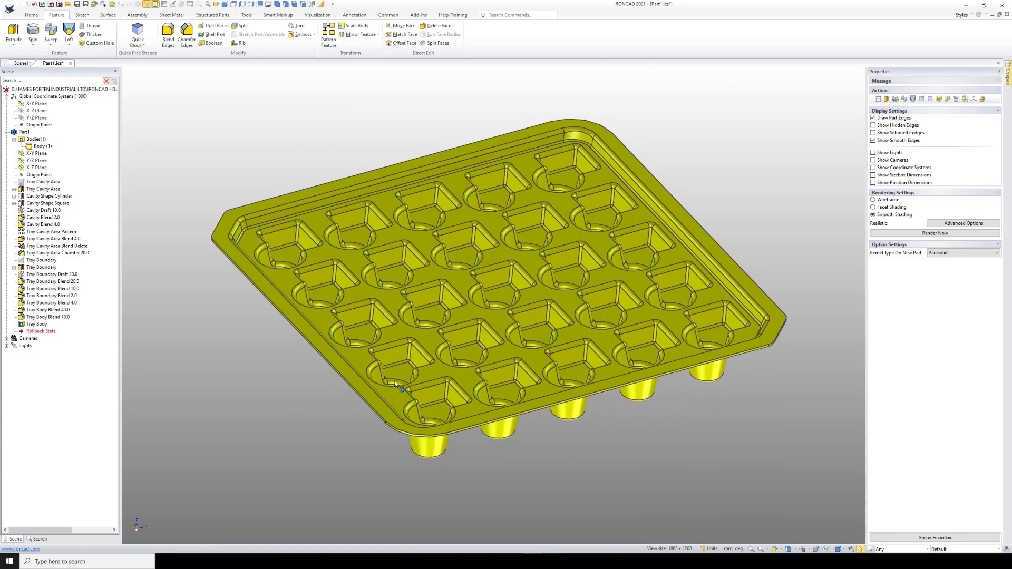
pyautogui.moveTo(395, 383); pyautogui.dragTo(468, 399, button='middle')
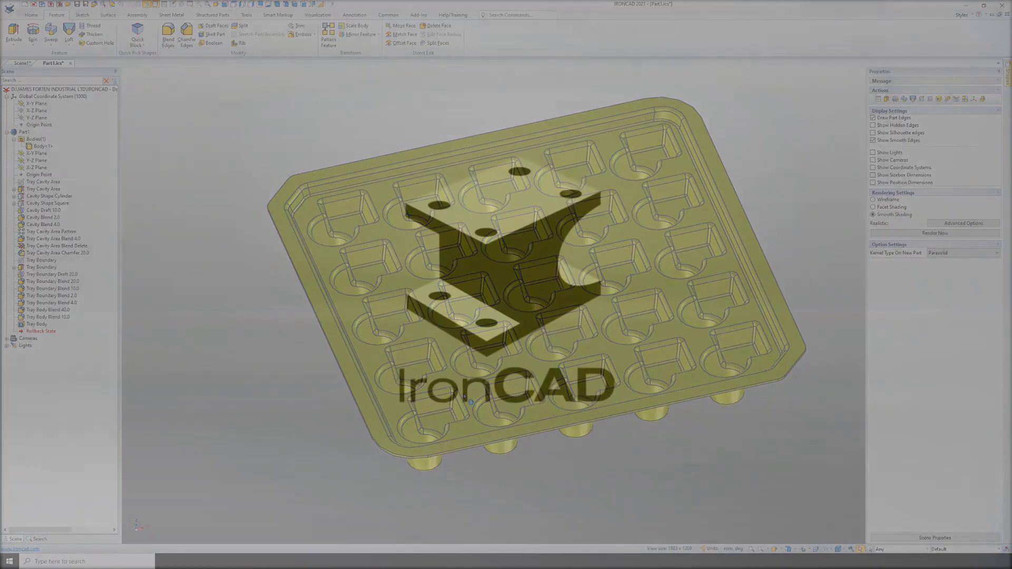